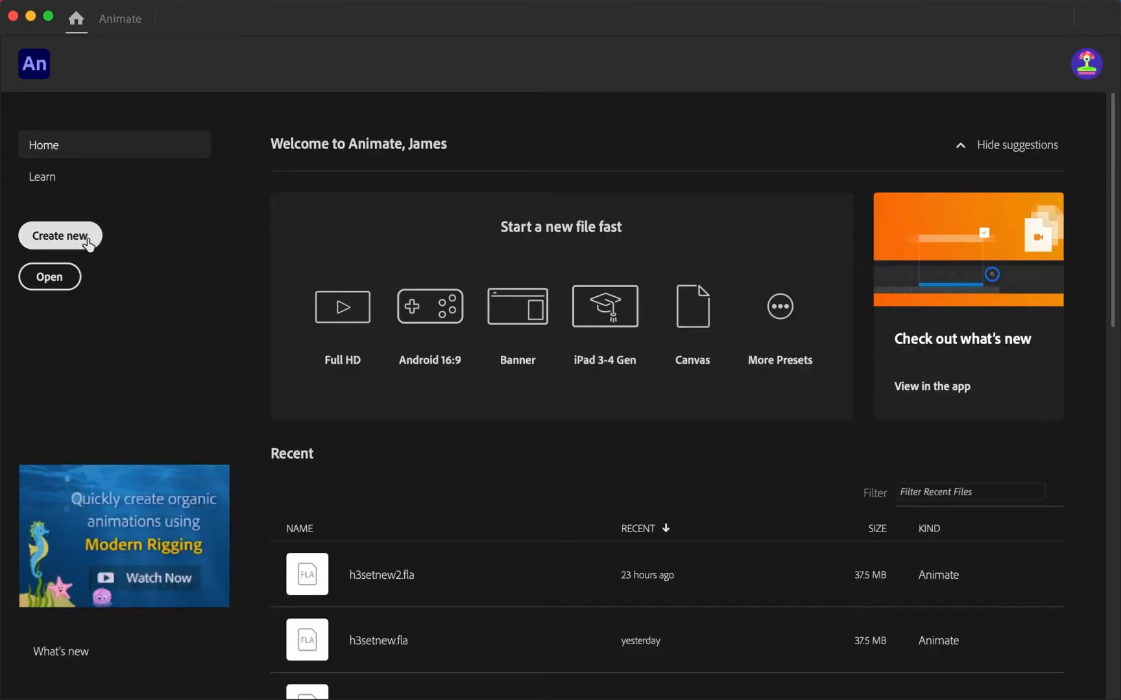
Create a new HD 1280 x 720 character animation document at 30 fps for ActionScript 3.0.
click(87, 242)
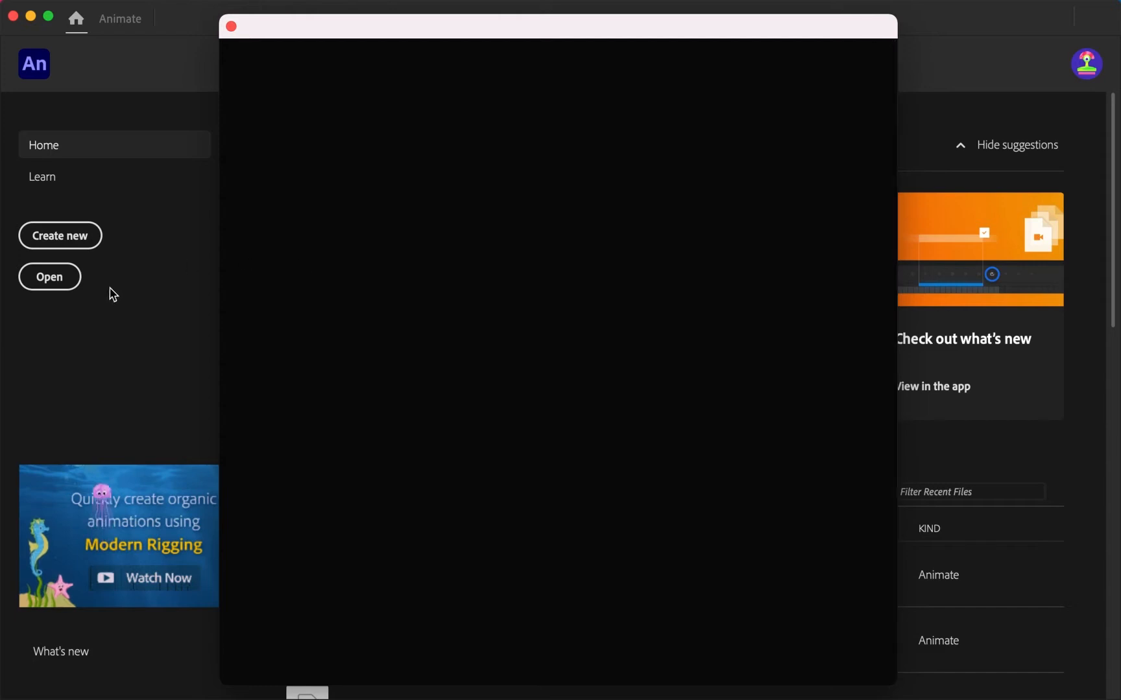
mouse_move(313, 36)
mouse_down()
mouse_move(346, 37)
mouse_move(330, 34)
mouse_up()
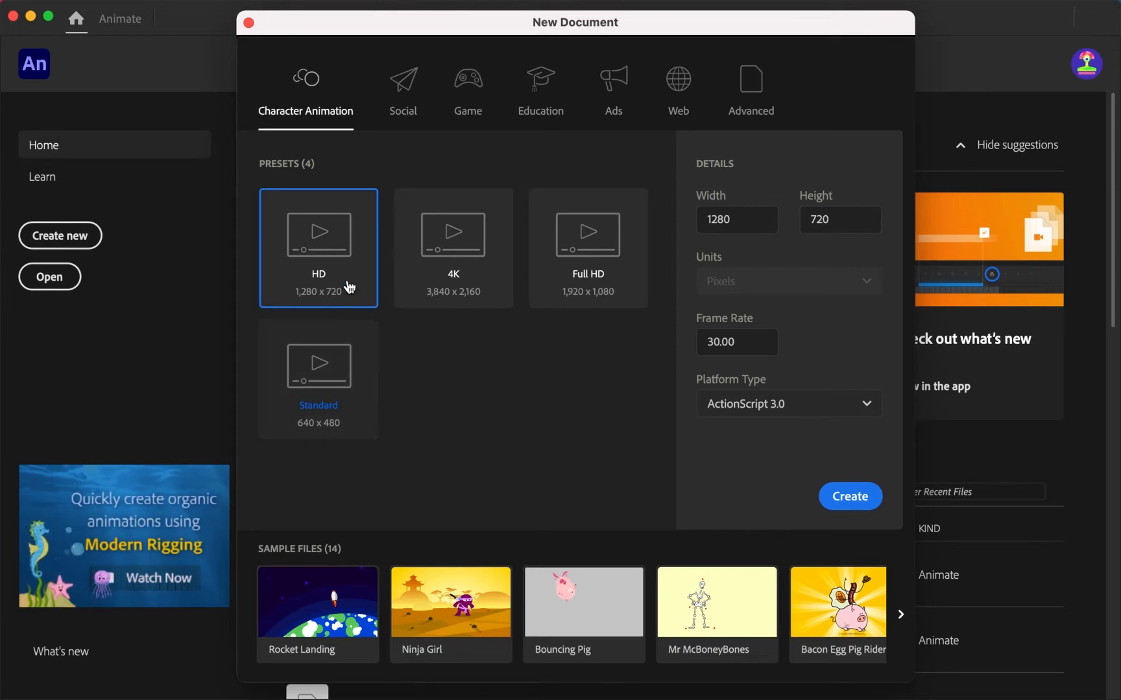
click(845, 505)
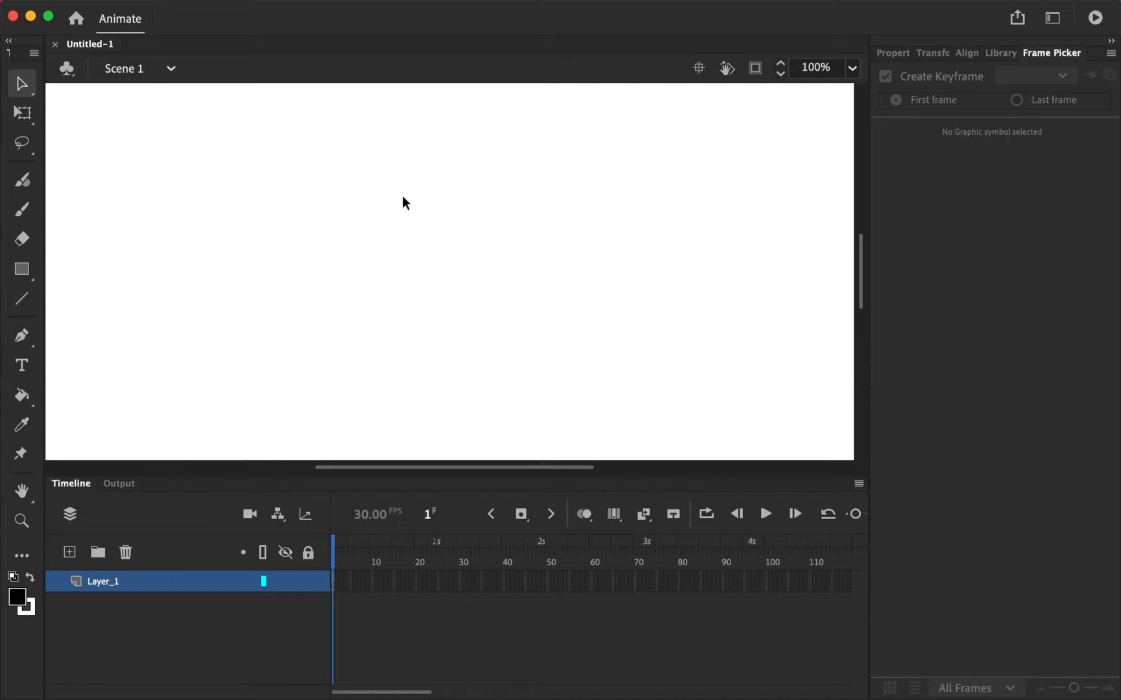
Handwrite a first name in black across the upper stage with the Brush tool and add a stroke below it.
scroll(403, 196, down, 3)
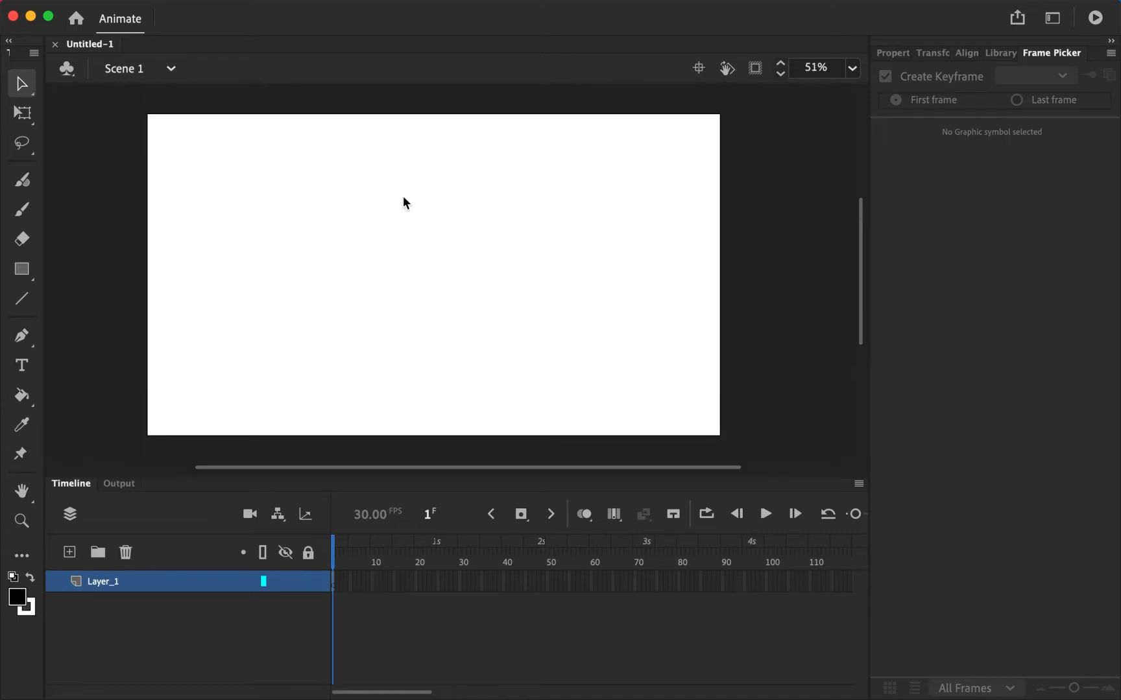
key(y)
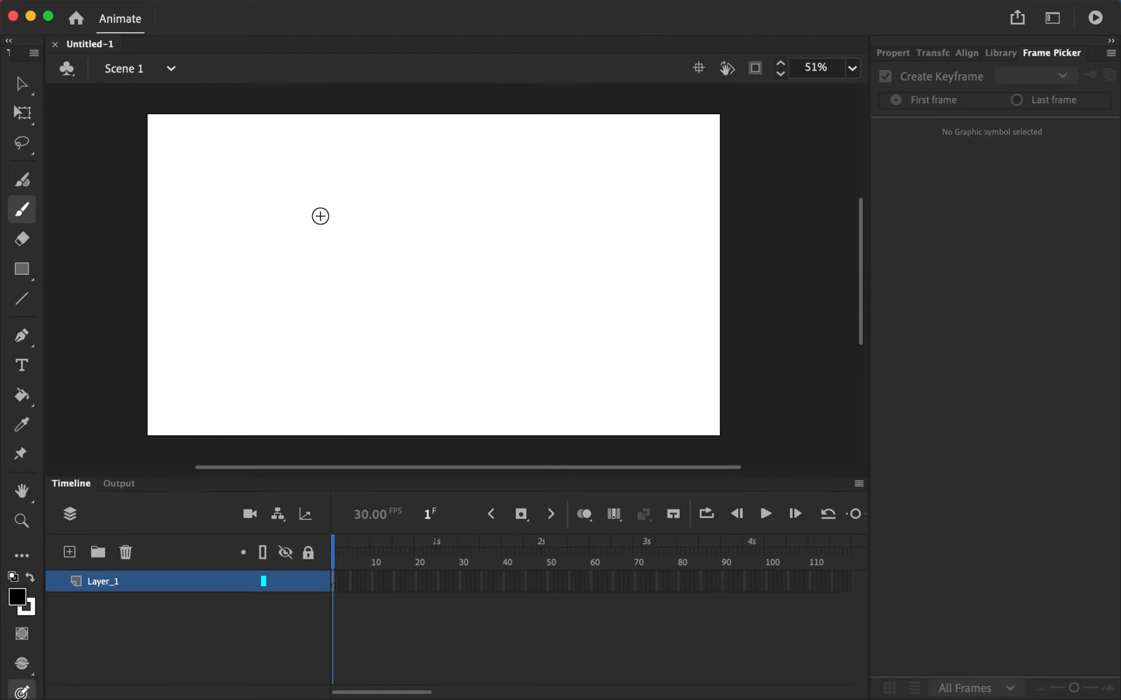
drag(255, 206, 263, 295)
mouse_move(330, 284)
mouse_down()
mouse_move(362, 275)
mouse_move(357, 250)
mouse_up()
drag(403, 217, 420, 257)
drag(422, 201, 452, 270)
mouse_move(458, 195)
mouse_down()
mouse_move(448, 228)
mouse_move(505, 263)
mouse_up()
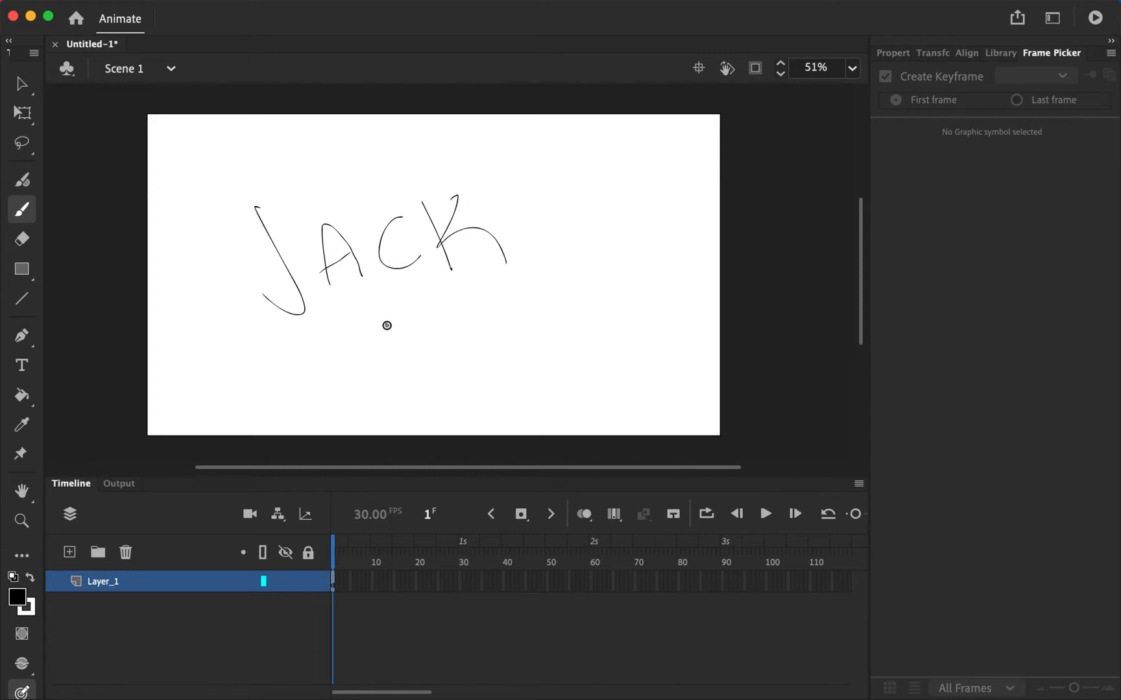
mouse_move(425, 385)
mouse_down()
mouse_move(417, 319)
mouse_move(452, 323)
mouse_move(472, 378)
mouse_move(424, 350)
mouse_move(465, 341)
mouse_move(497, 311)
mouse_move(486, 338)
mouse_move(513, 364)
mouse_move(533, 360)
mouse_move(541, 337)
mouse_move(547, 369)
mouse_move(557, 317)
mouse_move(542, 331)
mouse_move(591, 359)
mouse_up()
Undo all the handwritten brush strokes until the stage is blank.
key(super+z)
key(super+z)
key(super+z)
key(super+z)
key(super+z)
key(super+z)
key(super+z)
key(super+z)
key(super+z)
key(super+z)
key(super+z)
key(super+z)
key(super+z)
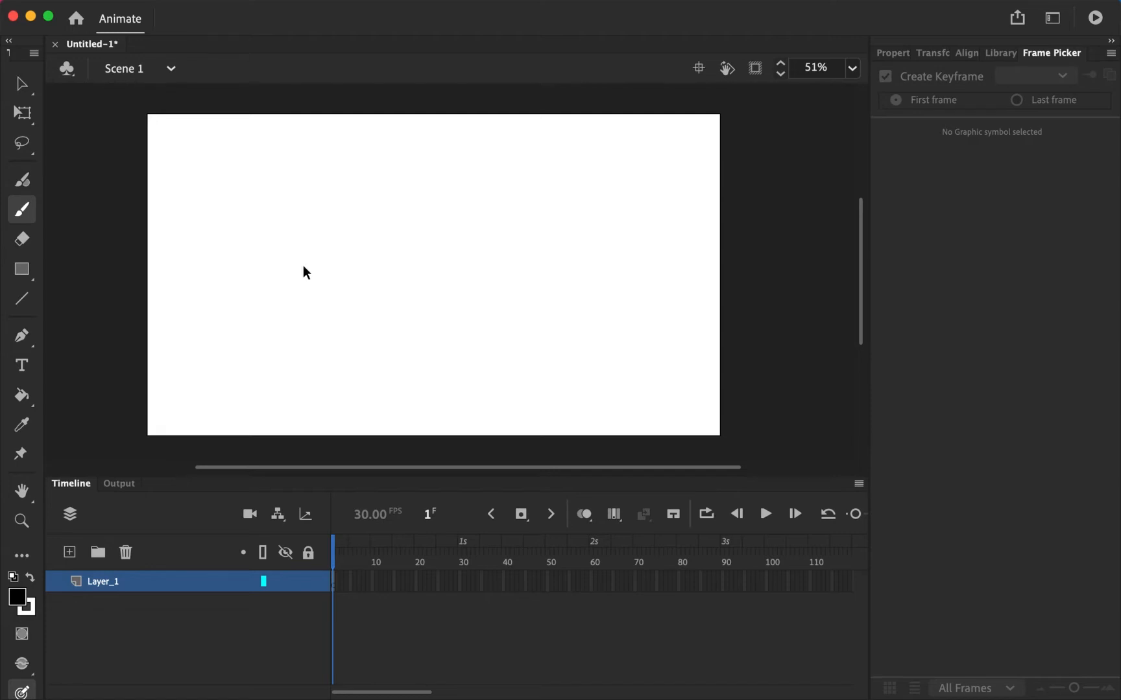
key(super+minus)
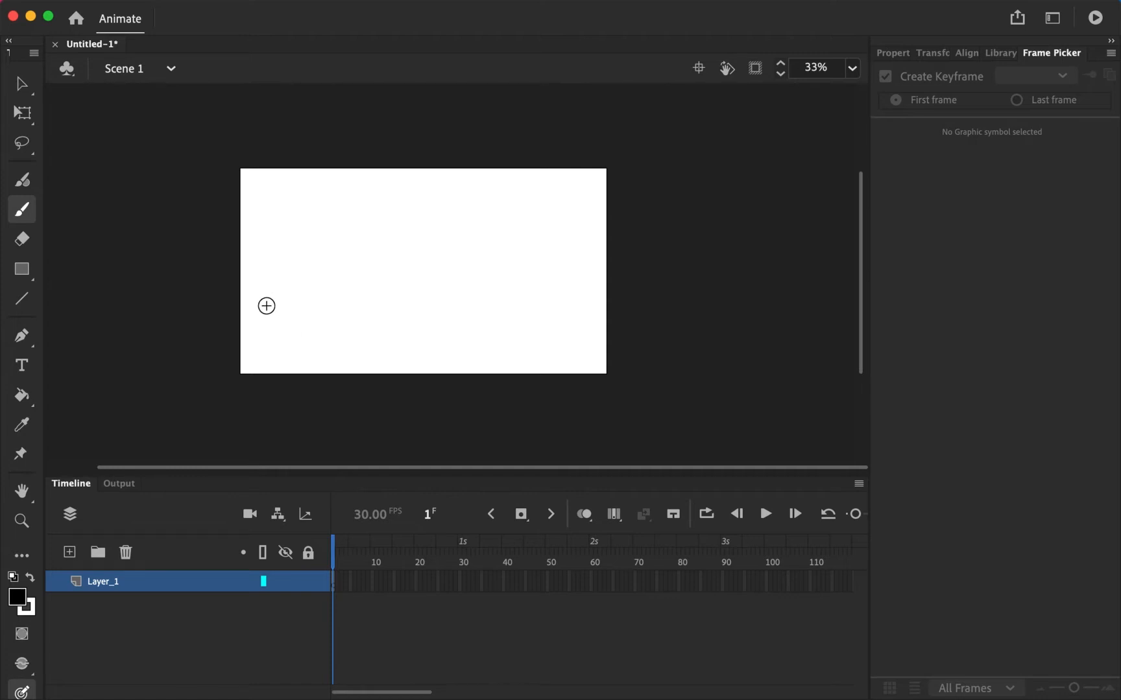
scroll(301, 323, down, 4)
scroll(301, 324, up, 8)
scroll(300, 321, down, 3)
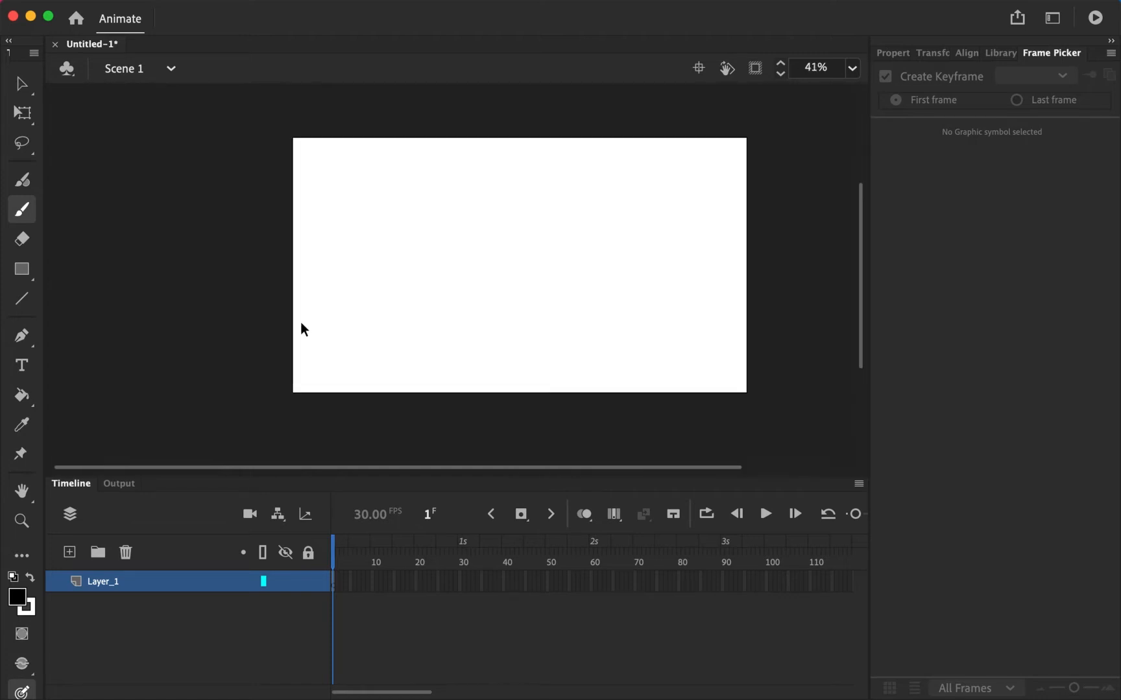
click(852, 69)
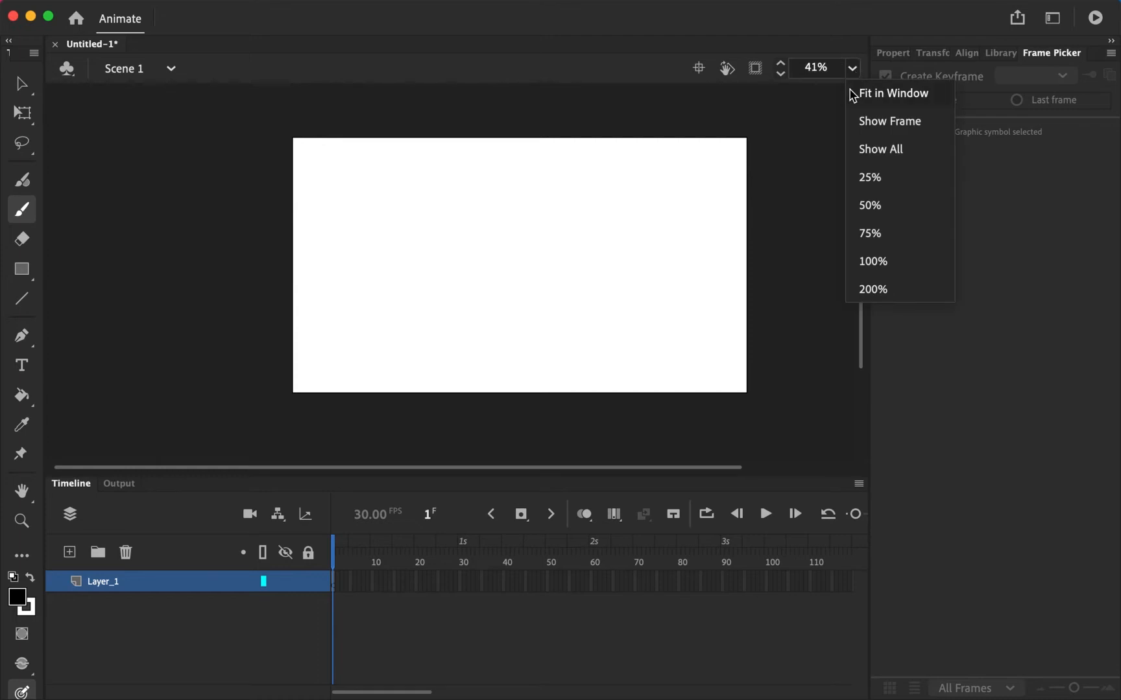
click(804, 131)
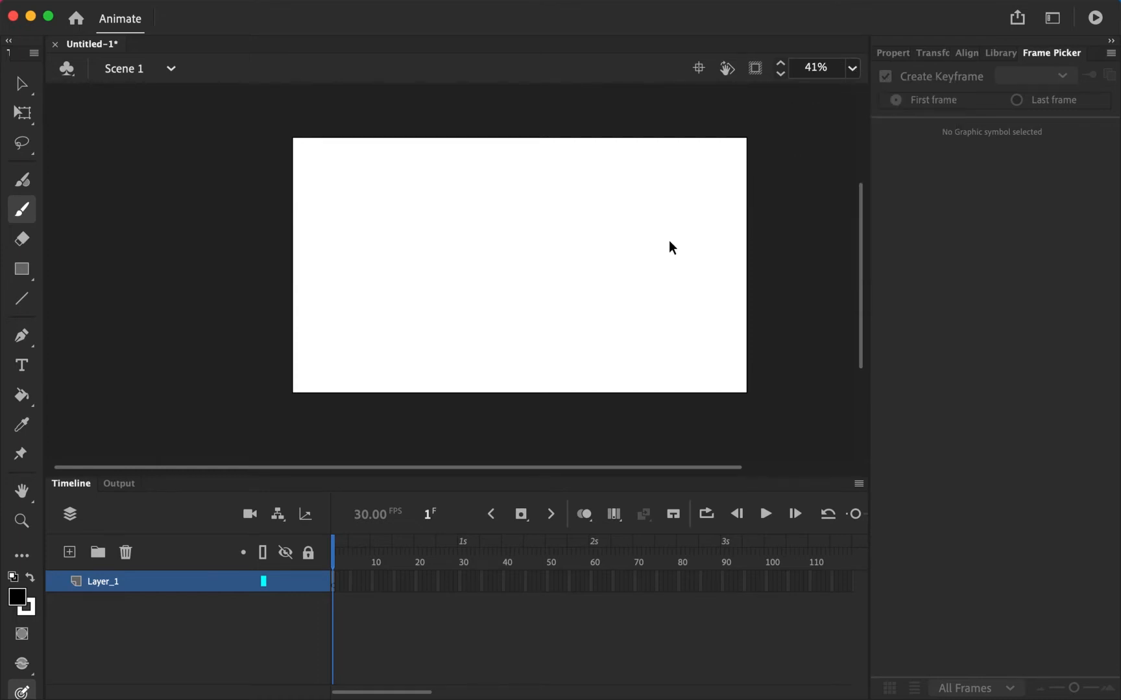
scroll(669, 241, down, 1)
scroll(669, 242, up, 2)
scroll(669, 242, down, 2)
scroll(670, 241, up, 3)
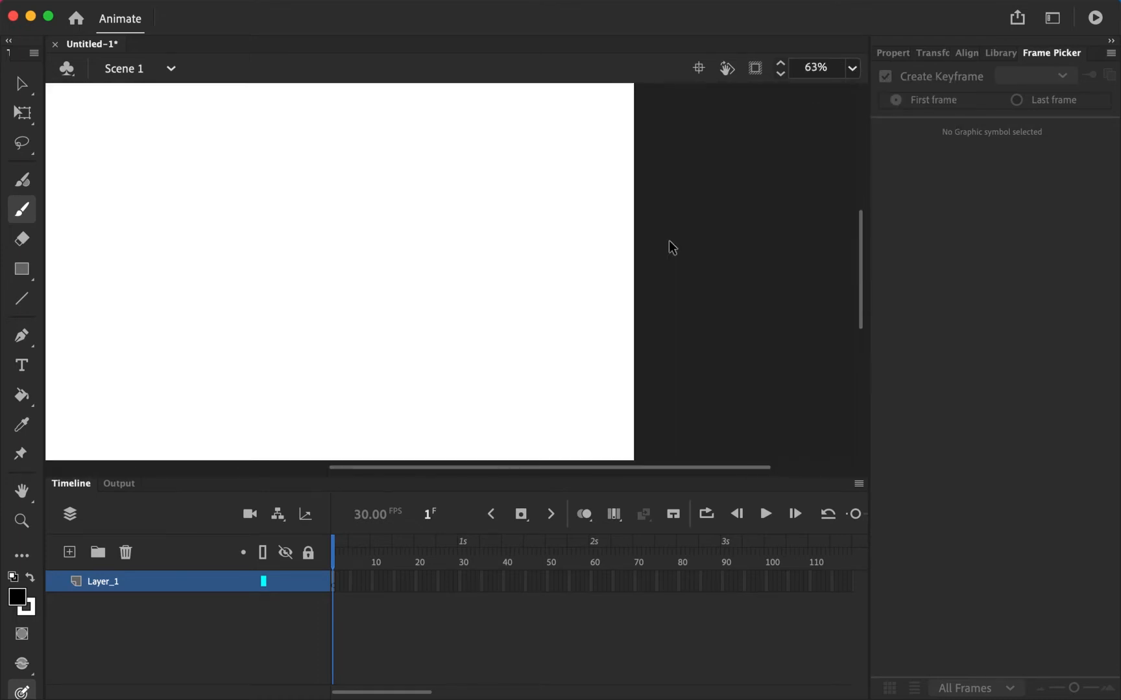
scroll(669, 241, down, 3)
scroll(572, 247, up, 2)
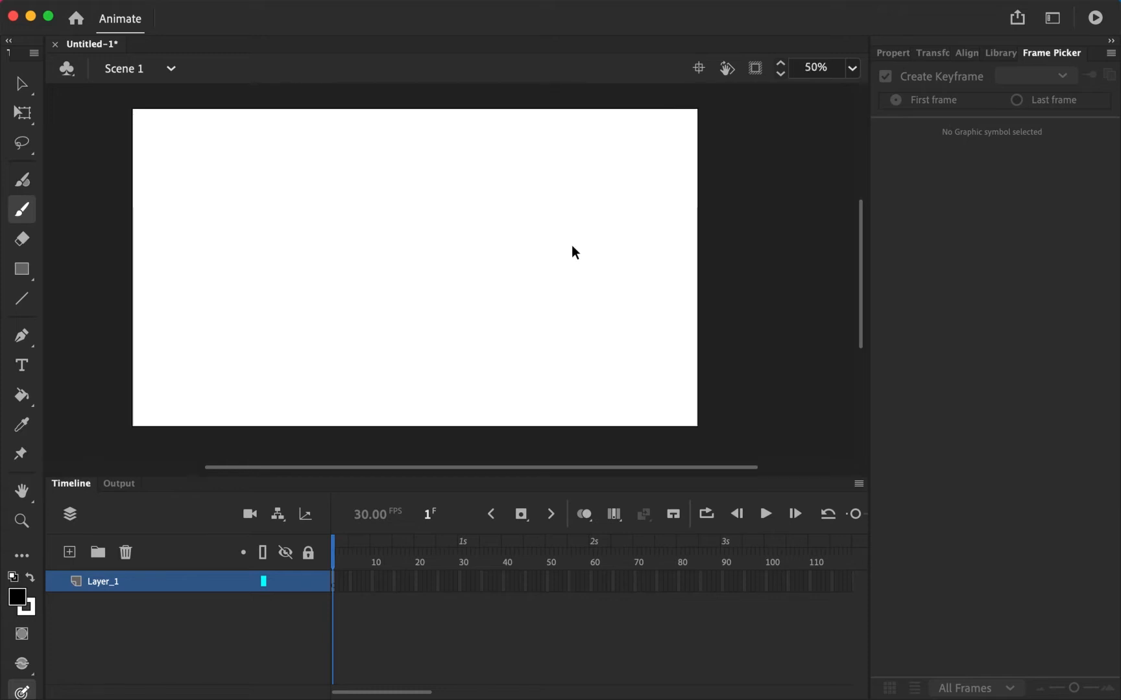
scroll(572, 247, down, 4)
scroll(572, 247, up, 5)
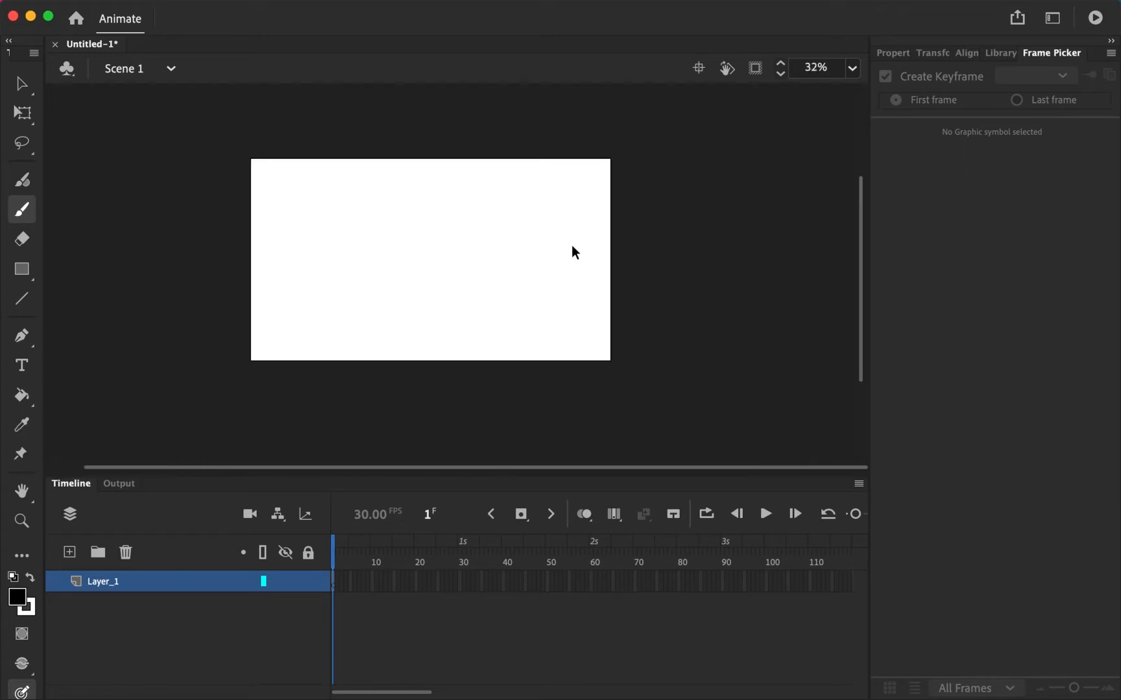
scroll(572, 246, down, 1)
scroll(572, 245, left, 3)
scroll(572, 245, right, 2)
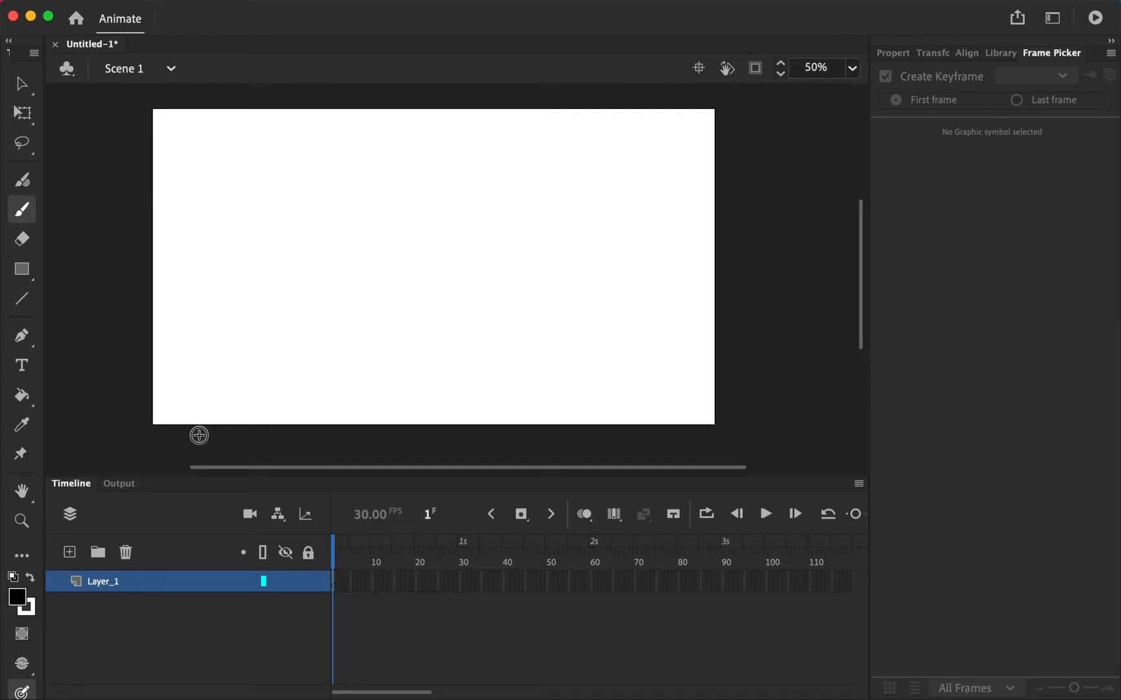
Brush a closed black hill outline across the lower half of the stage, extending past its edges, and fill it bright green.
mouse_move(195, 435)
mouse_down()
mouse_move(149, 444)
mouse_move(115, 423)
mouse_move(129, 358)
mouse_move(160, 329)
mouse_move(275, 289)
mouse_move(452, 269)
mouse_move(624, 292)
mouse_move(709, 277)
mouse_move(783, 311)
mouse_move(786, 395)
mouse_move(695, 437)
mouse_move(380, 463)
mouse_move(182, 440)
mouse_up()
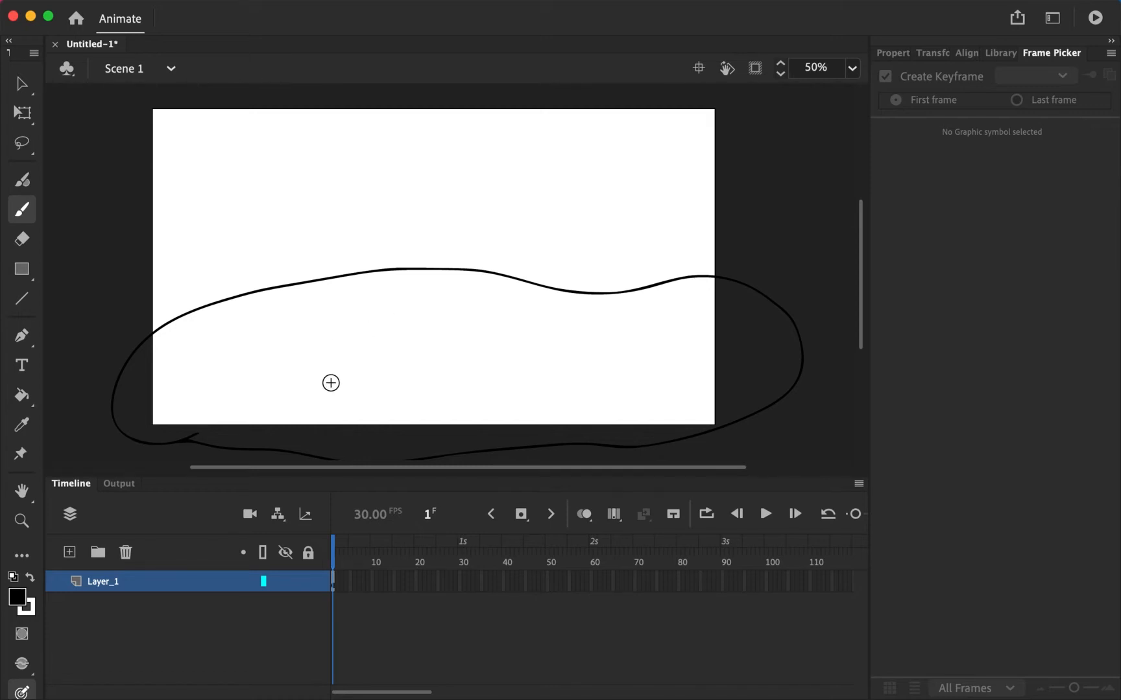
click(11, 602)
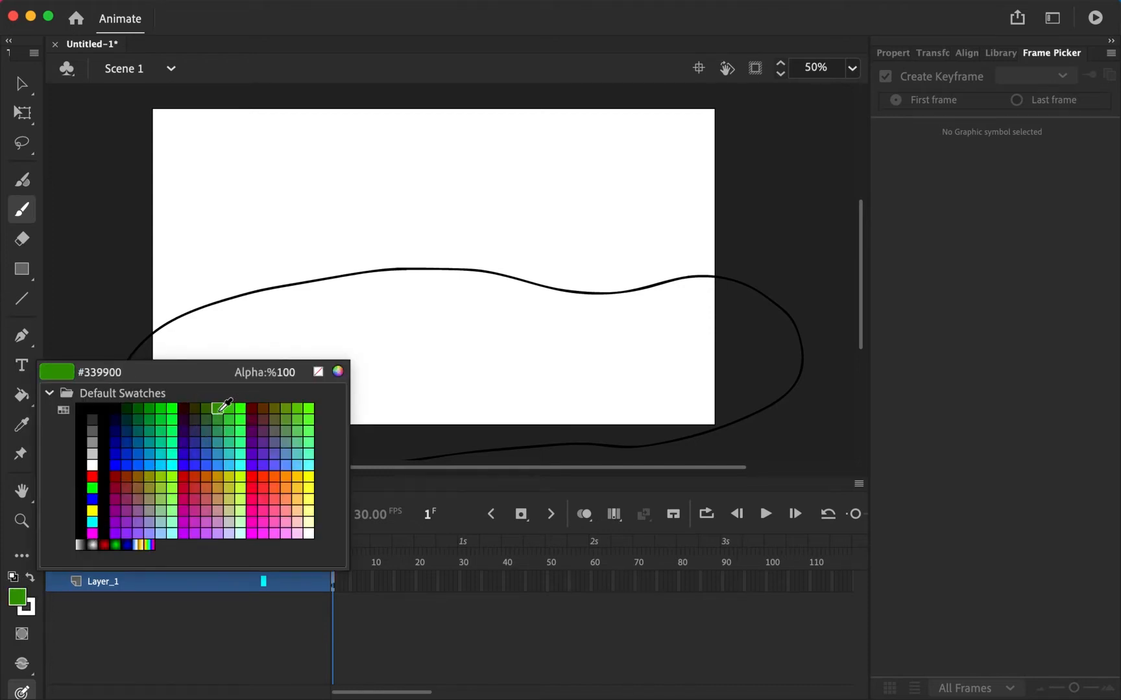
click(220, 408)
key(k)
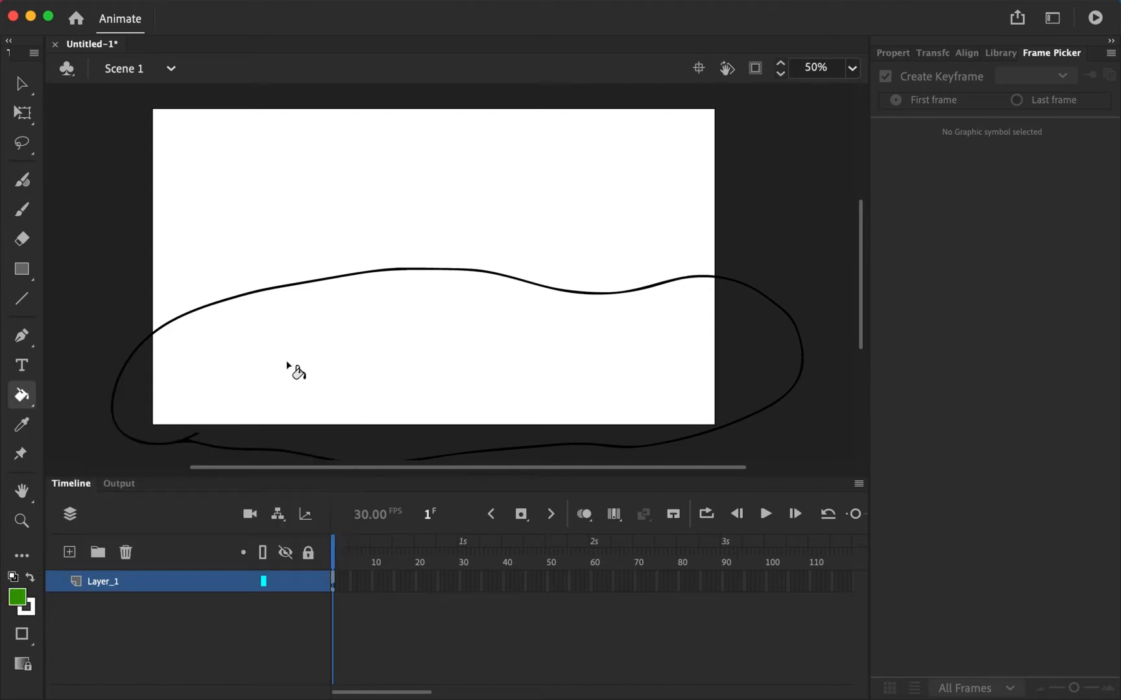
click(18, 602)
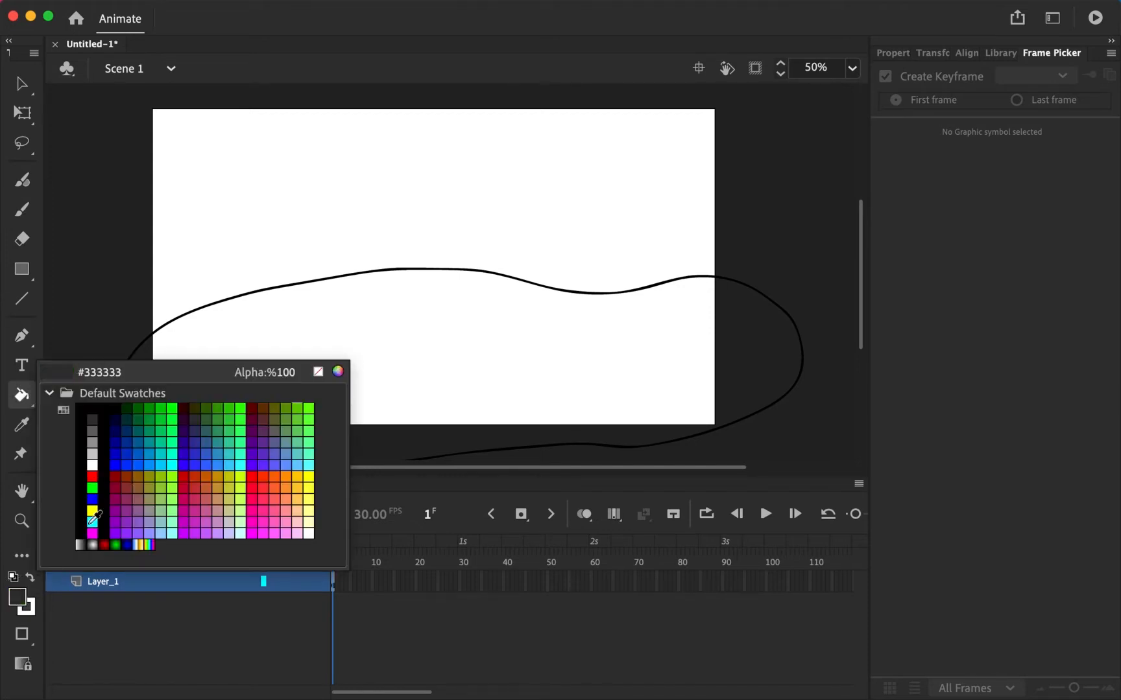
click(229, 408)
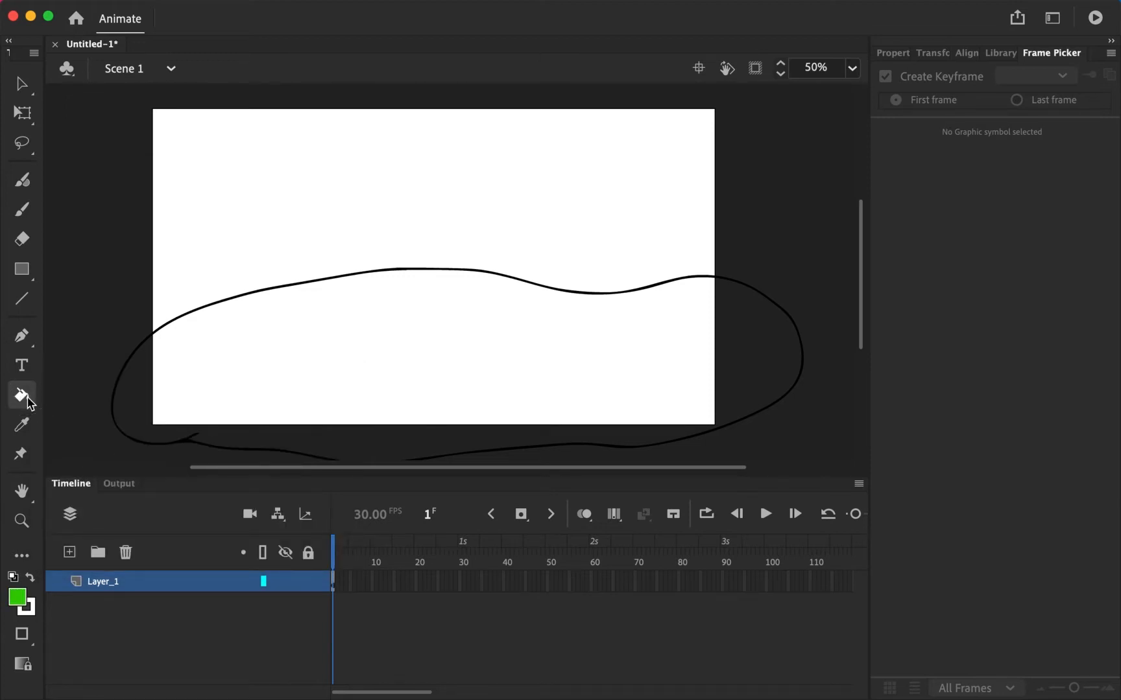
click(363, 337)
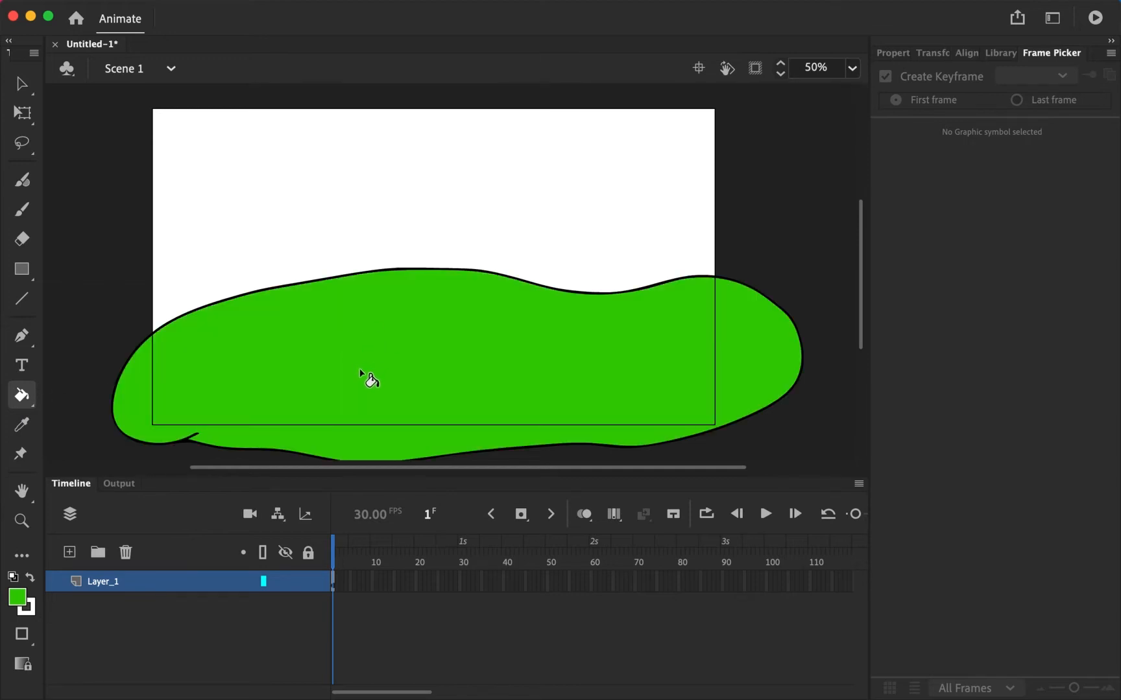
Reset the brush color to black and draw a sky outline around the upper stage, from the hill's left end to its right end.
key(b)
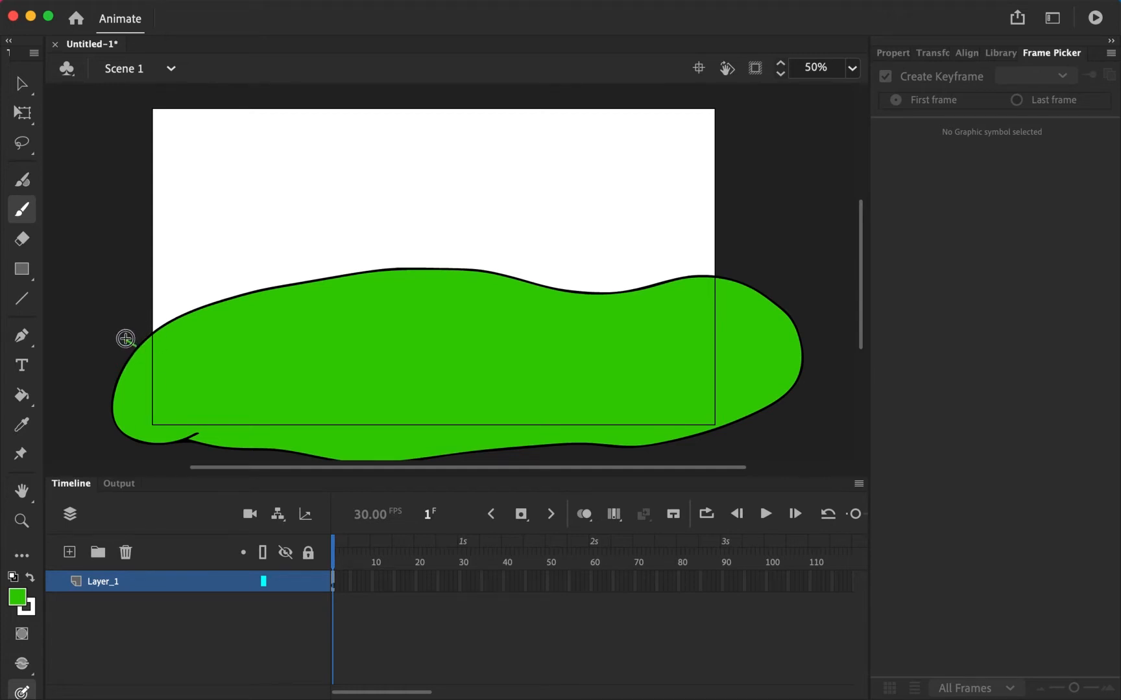
key(d)
key(x)
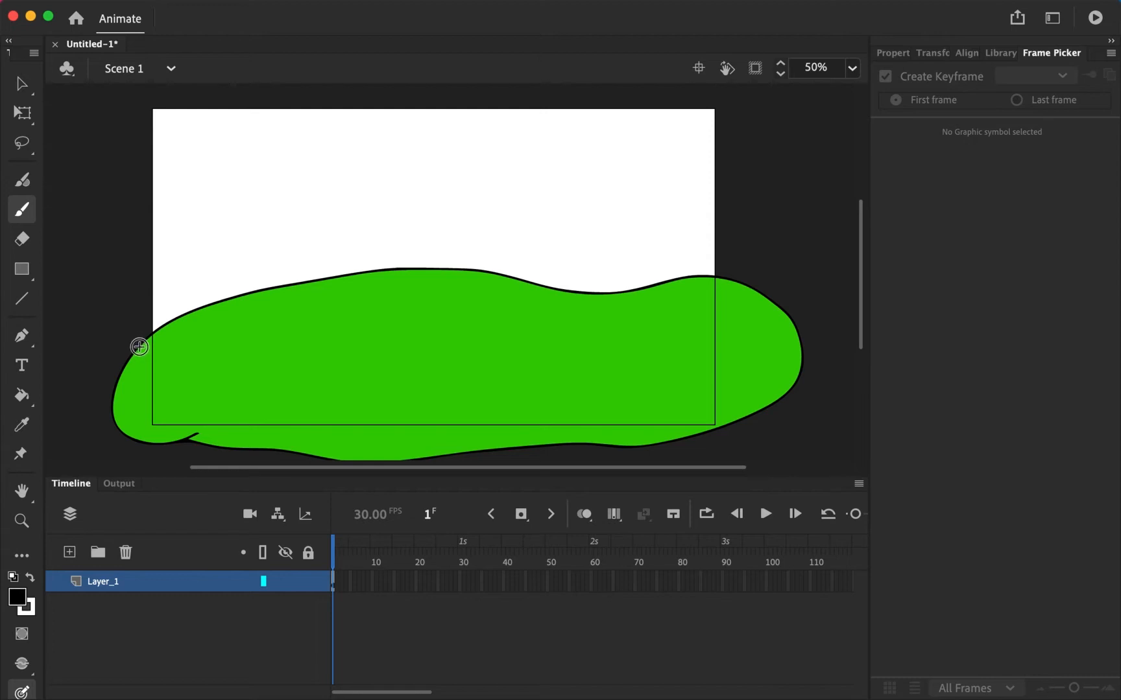
mouse_move(141, 339)
mouse_down()
mouse_move(118, 323)
mouse_move(91, 179)
mouse_up()
mouse_move(102, 137)
mouse_down()
mouse_move(142, 89)
mouse_move(228, 72)
mouse_move(363, 89)
mouse_move(711, 79)
mouse_move(770, 105)
mouse_move(795, 175)
mouse_move(759, 275)
mouse_up()
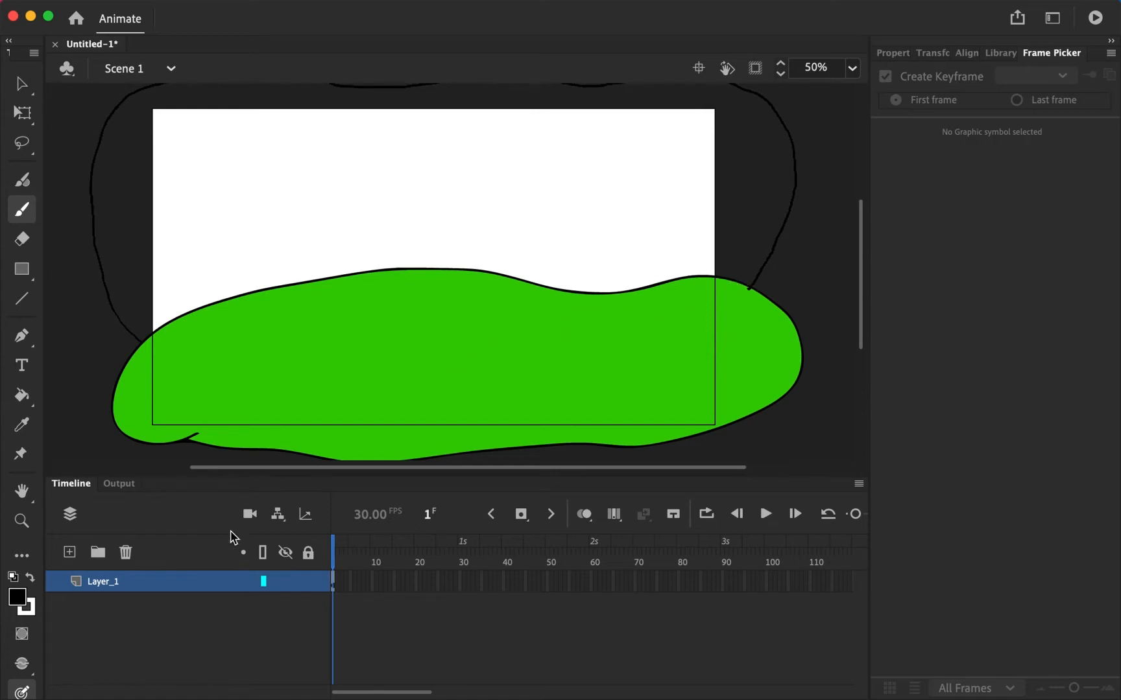
Set the fill color to cyan #00FFFF and try to fill the sky area with the Paint Bucket.
click(13, 604)
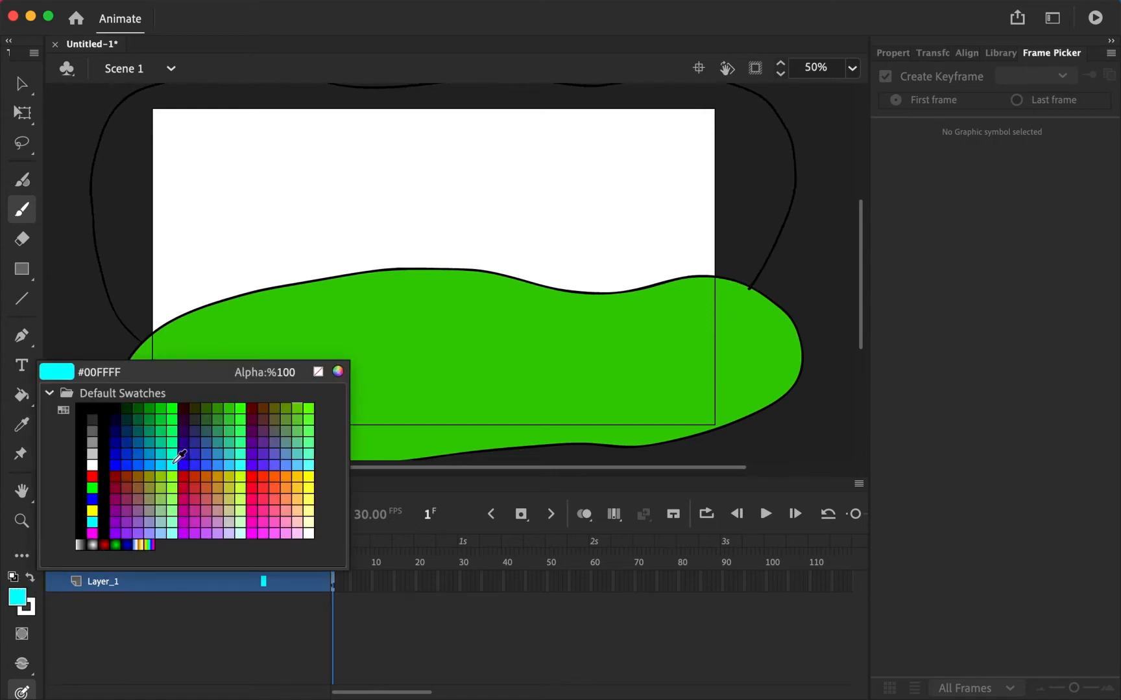
click(178, 454)
key(k)
click(254, 232)
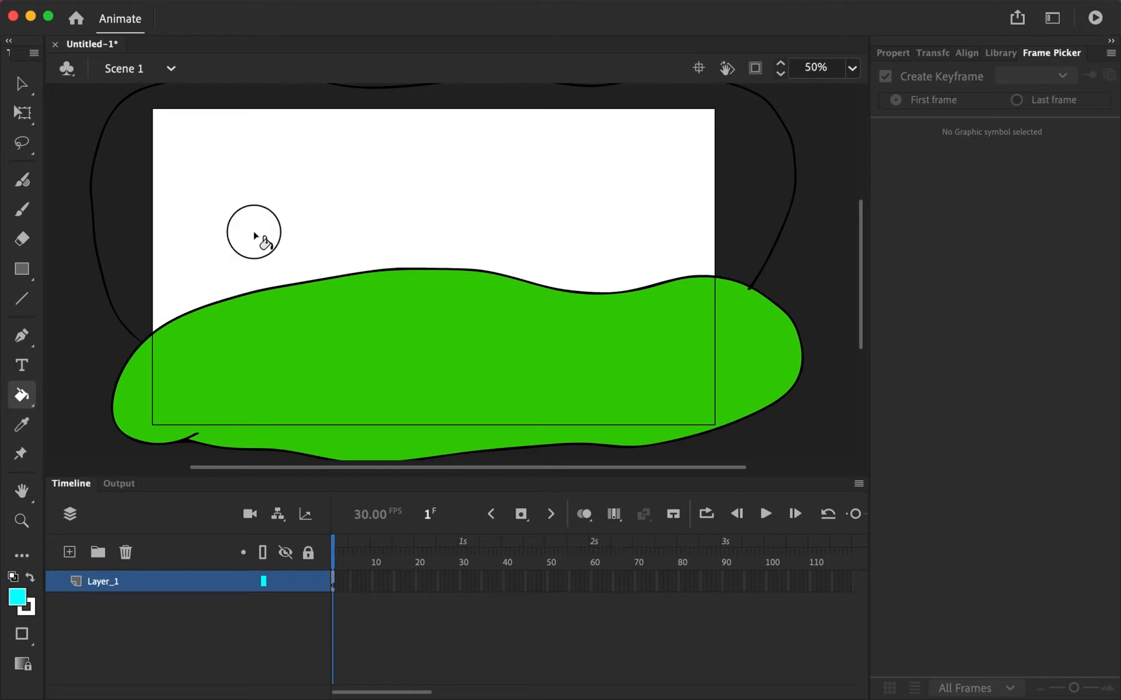
Close the gaps in the sky outline at the hill's left end and along its upper edge with cyan strokes, and fill the sky cyan.
key(b)
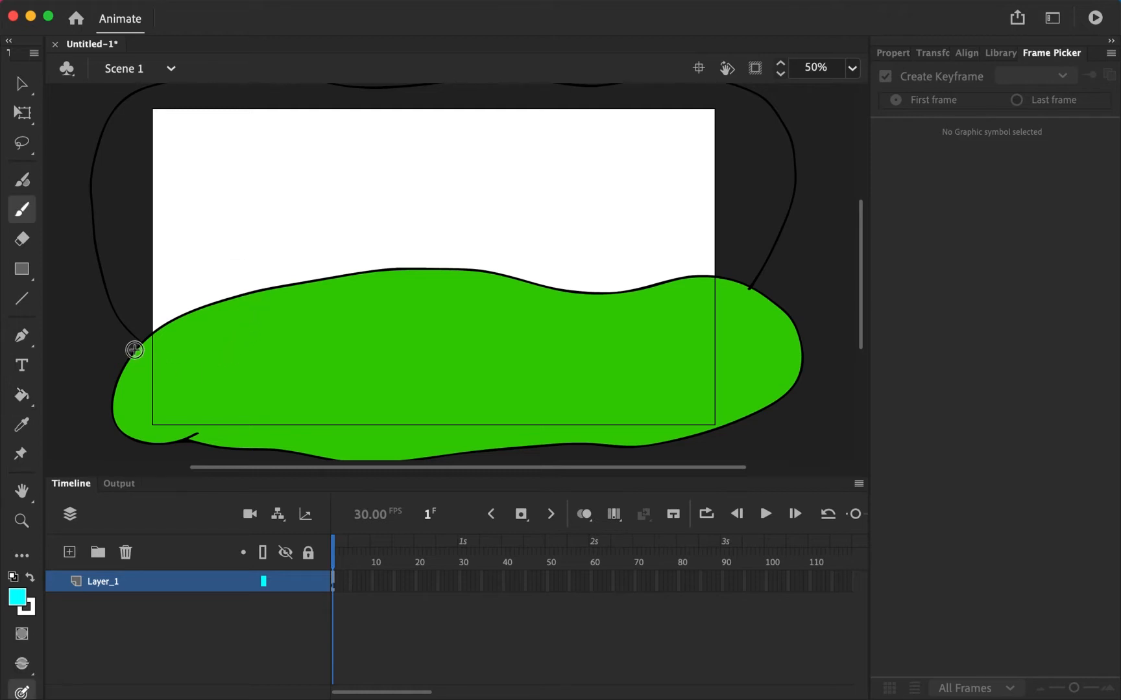
key(k)
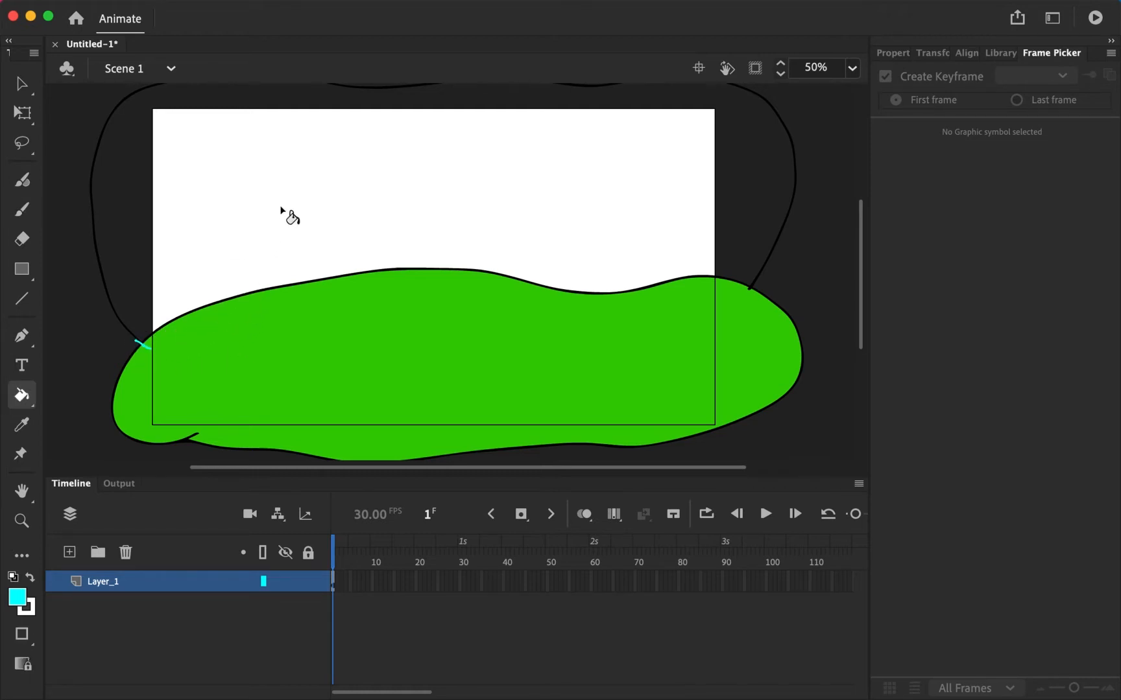
scroll(350, 308, up, 2)
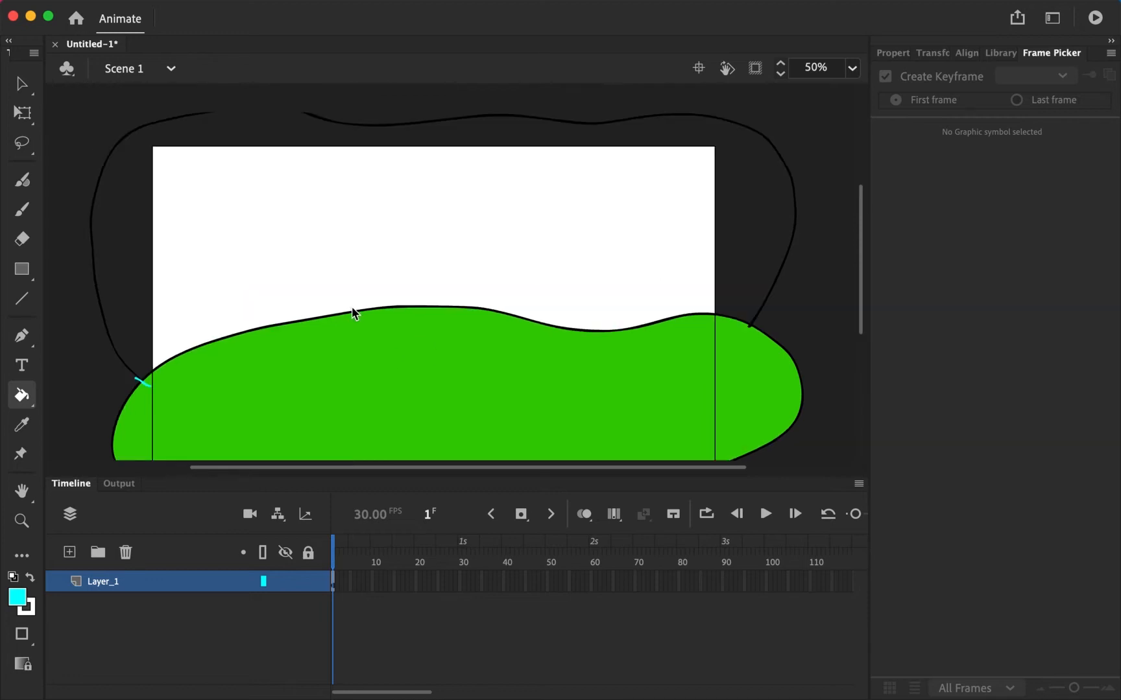
key(b)
mouse_move(197, 115)
mouse_down()
mouse_move(291, 111)
mouse_move(338, 124)
mouse_up()
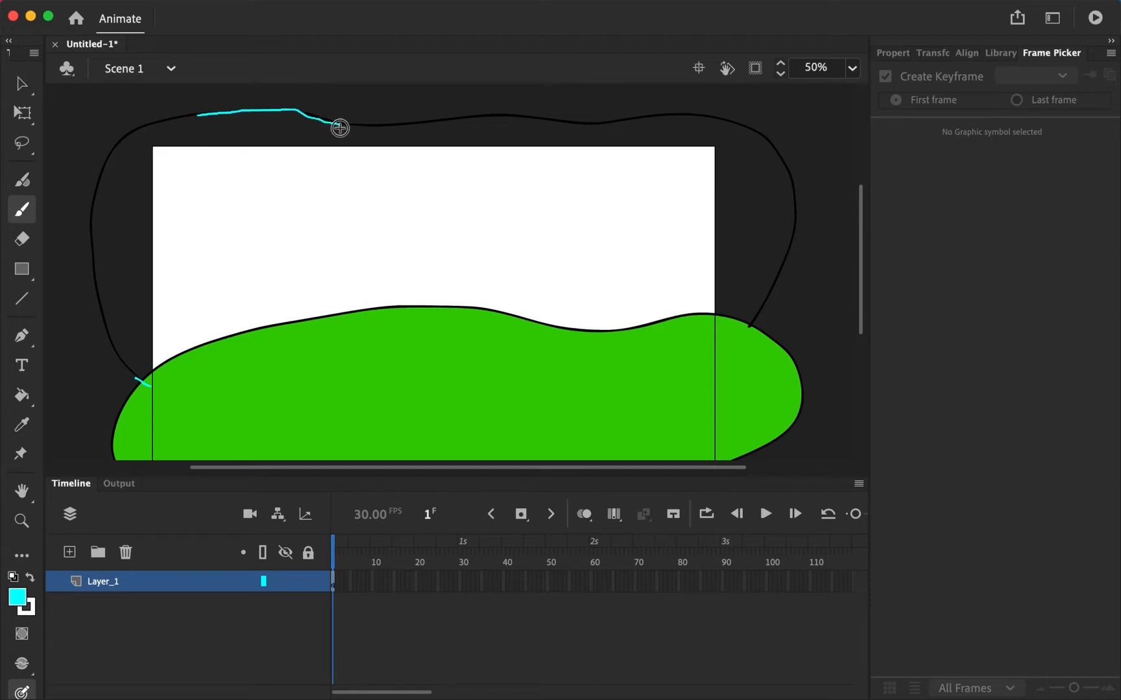
key(k)
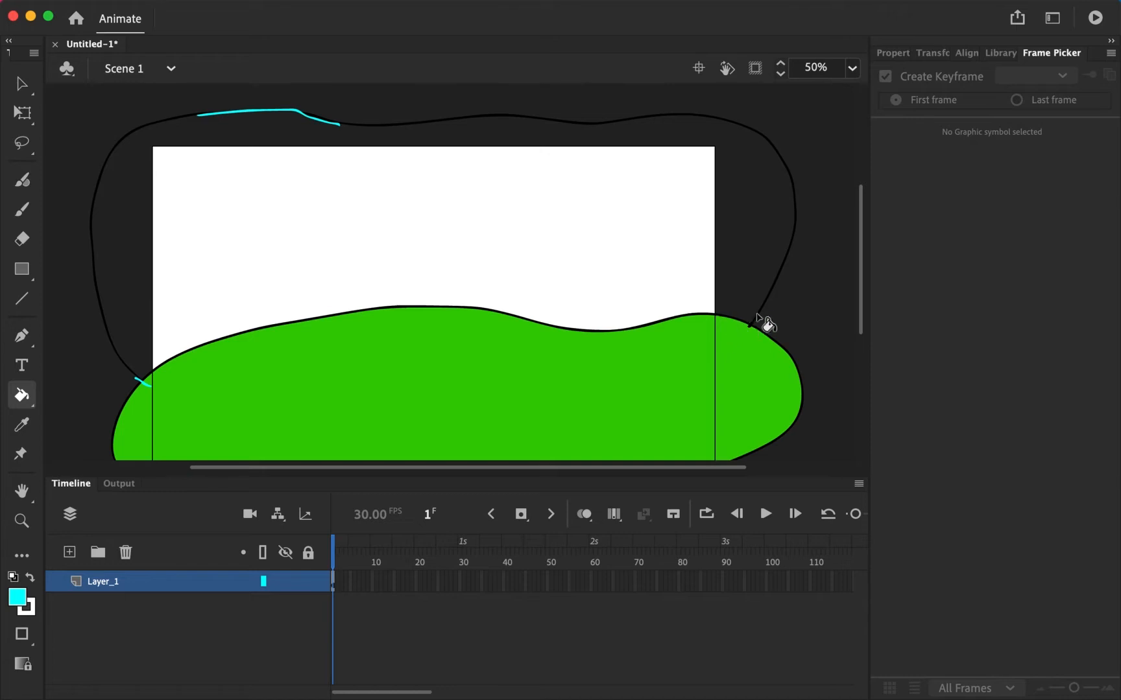
click(353, 247)
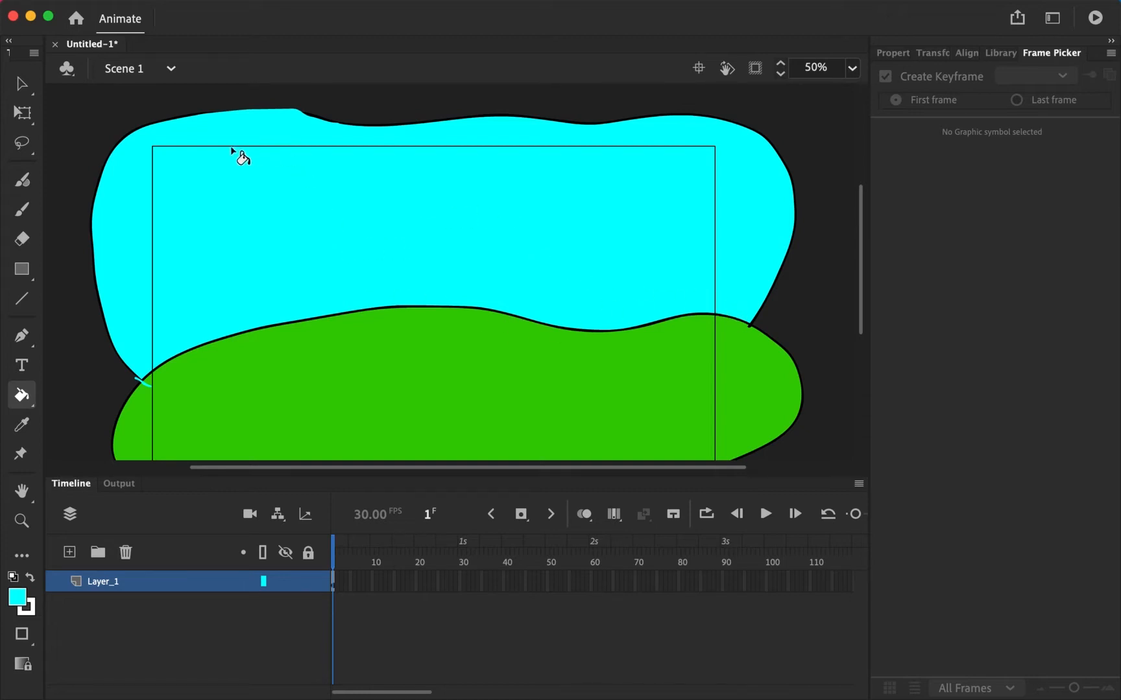
Draw a round black outline with a small gap in the middle of the sky and try to fill it with black.
key(b)
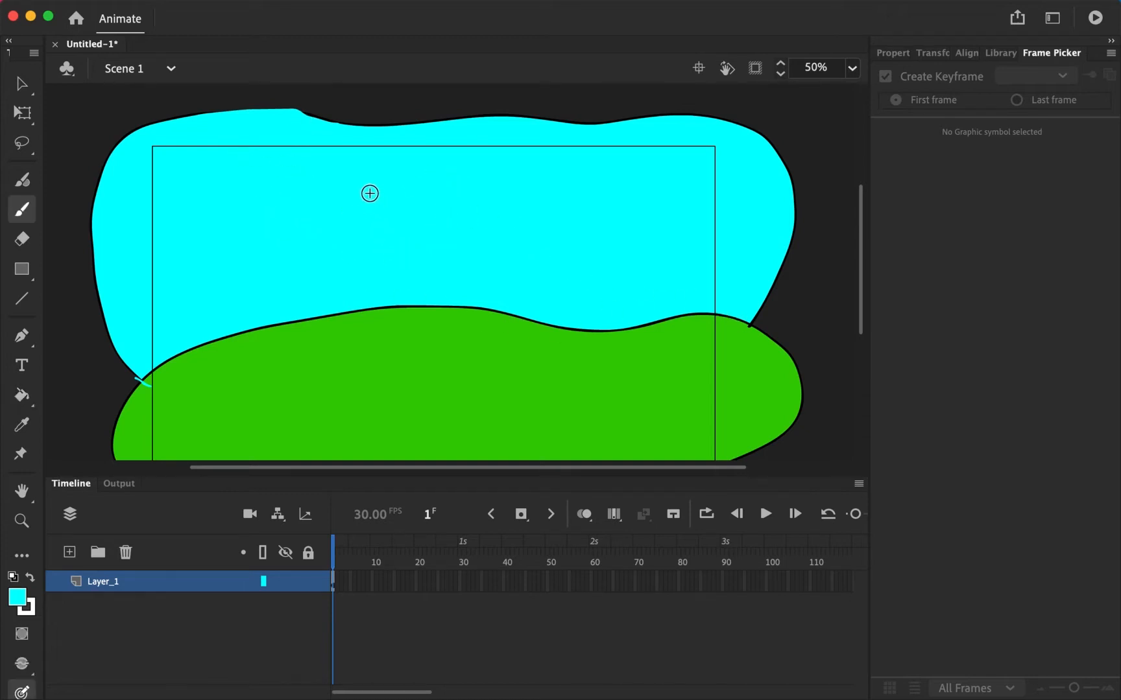
mouse_move(368, 180)
mouse_down()
mouse_move(460, 199)
mouse_move(412, 276)
mouse_move(363, 250)
mouse_move(370, 198)
mouse_up()
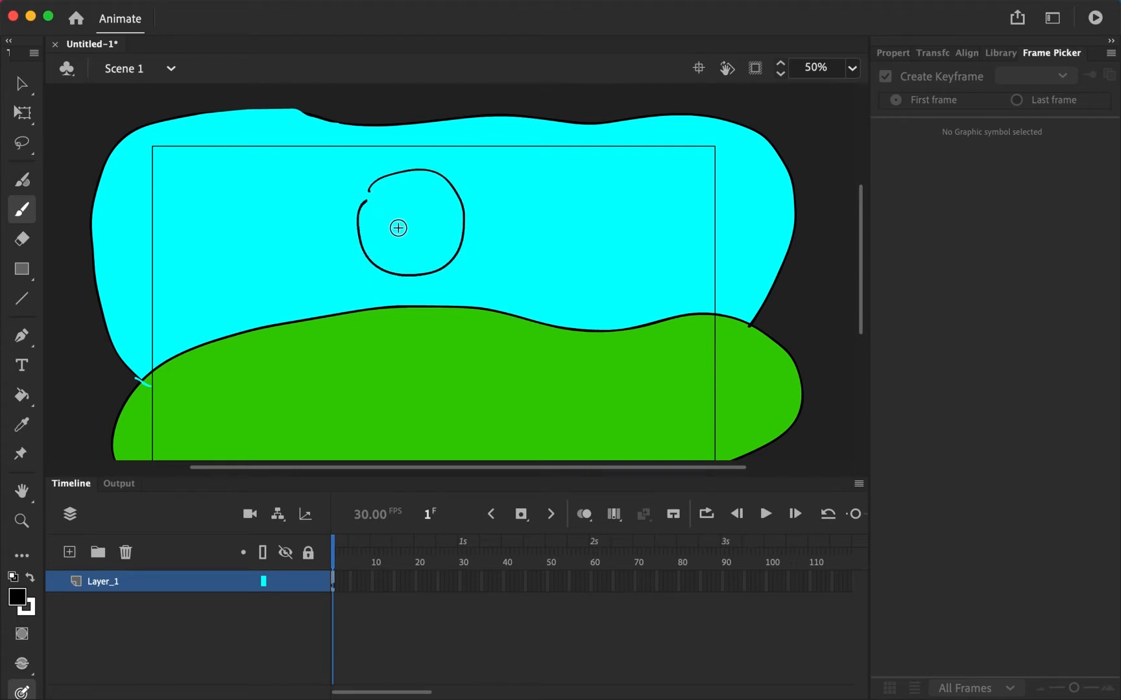
key(k)
click(418, 198)
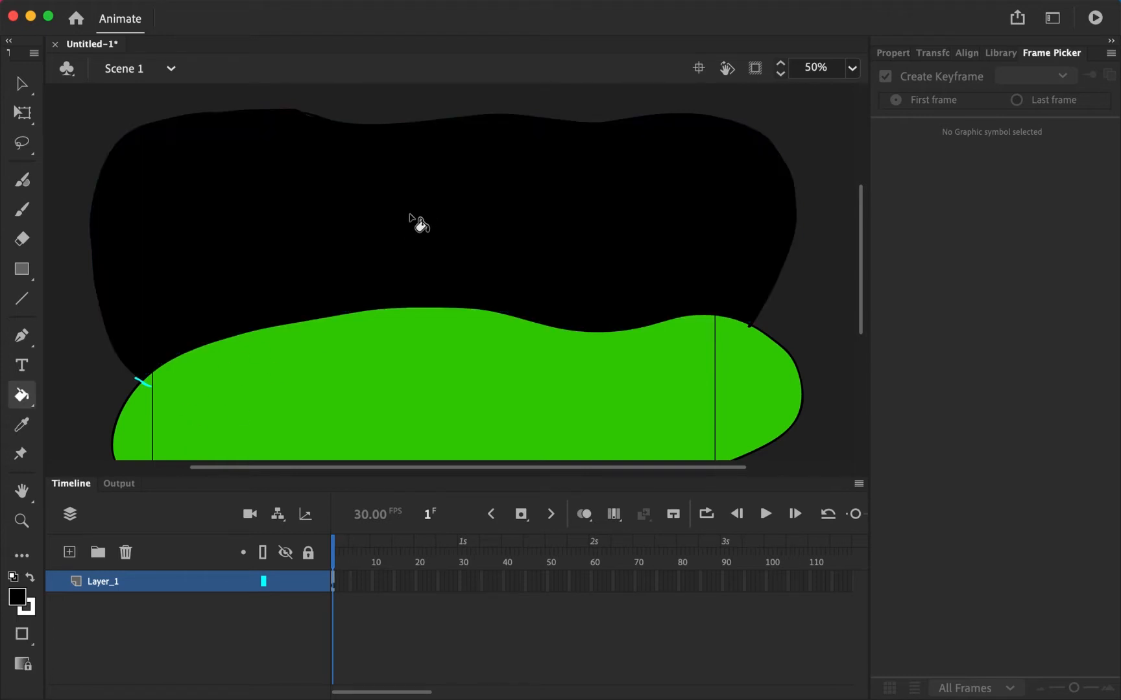
Undo the black fill, swap the fill to white, and try filling the sky inside and on both sides of the open circle, undoing each.
key(super+z)
key(x)
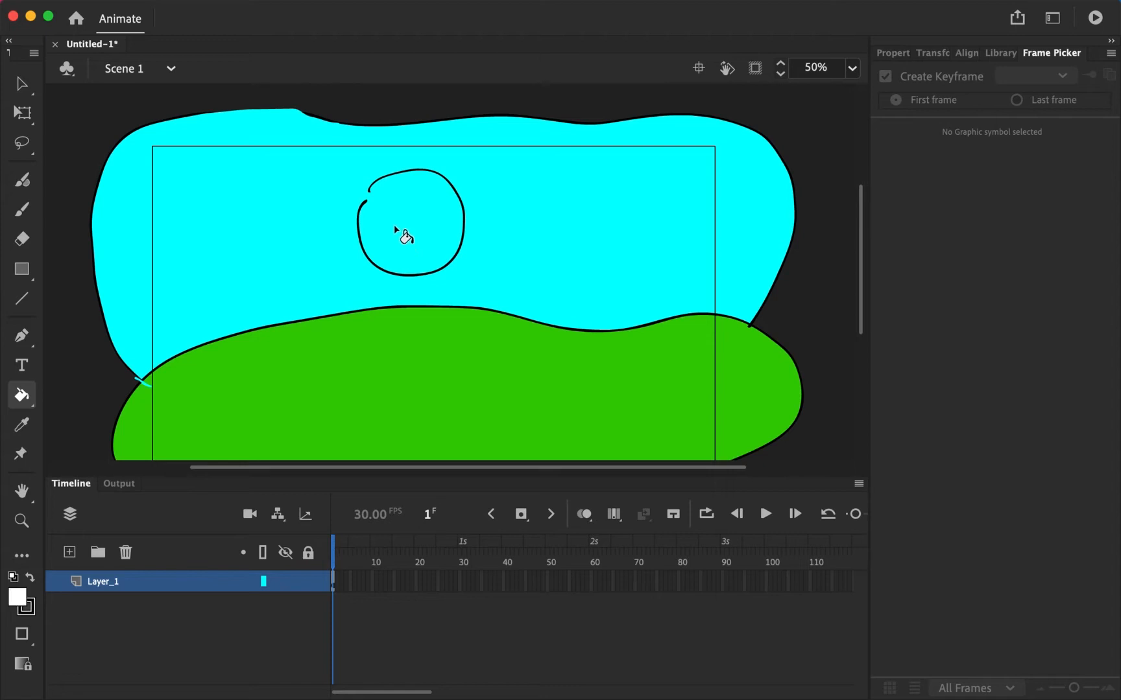
click(394, 224)
key(super+z)
click(558, 181)
key(super+z)
click(308, 196)
key(super+z)
Swap the fill color back to black, close the circle's gap with a short brush stroke, and fill the circle.
key(b)
key(x)
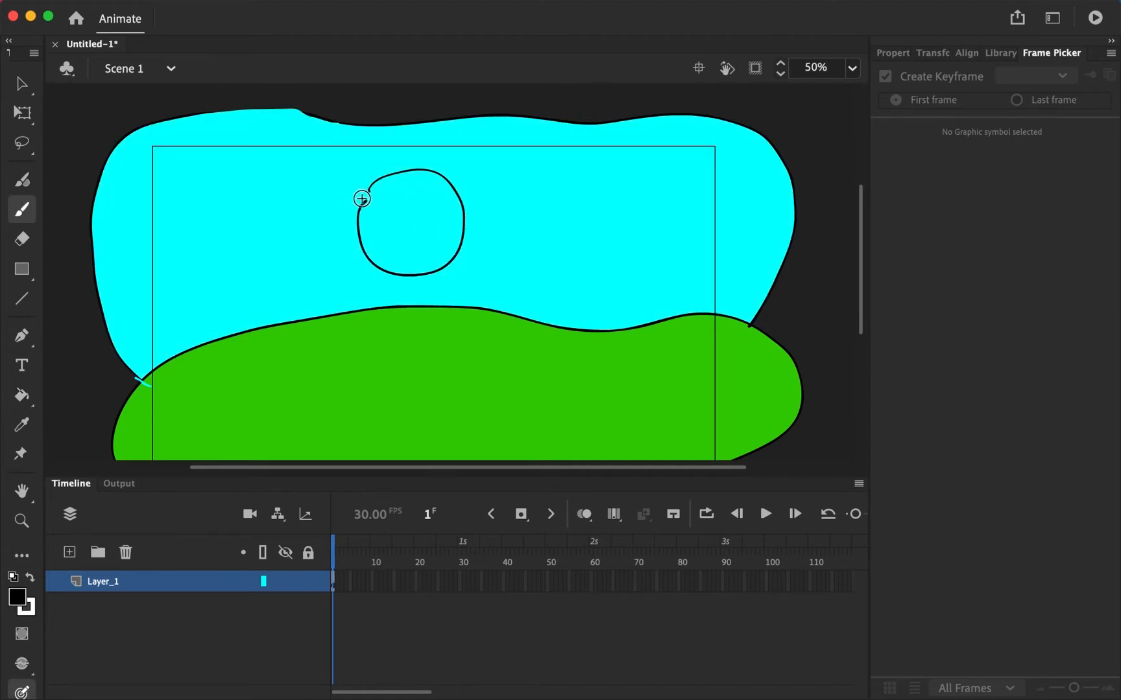
drag(367, 196, 365, 190)
key(k)
click(396, 224)
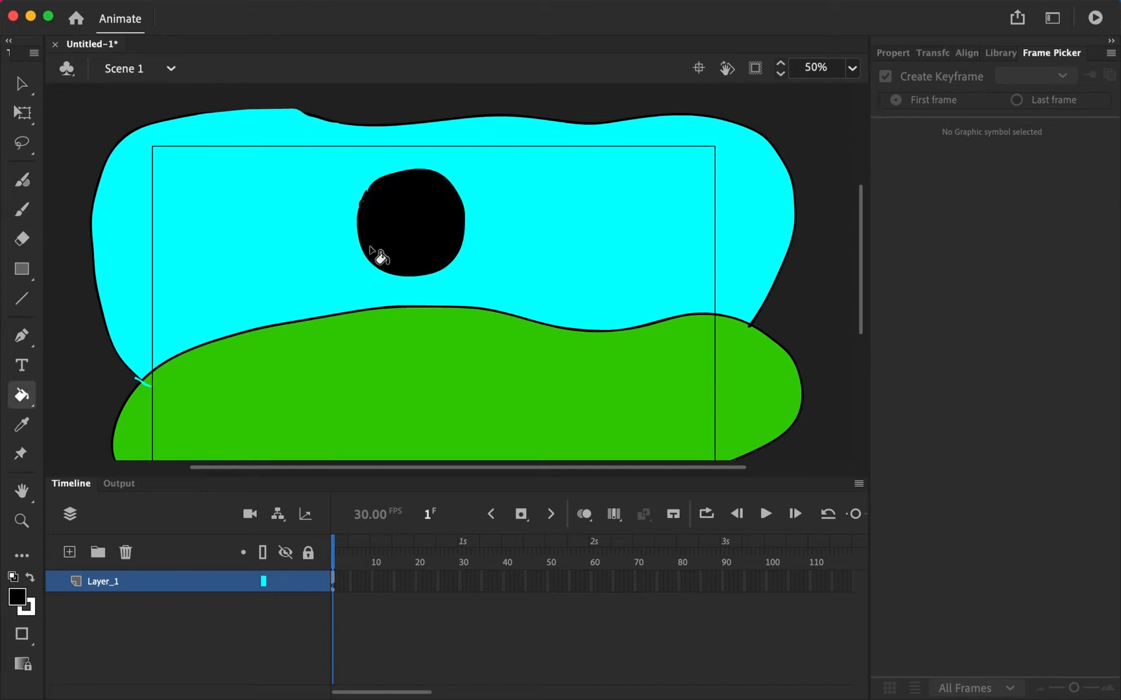
Undo the circle's fill, its gap-closing stroke and its outline to remove the circle from the sky.
key(super+z)
key(super+z)
key(super+z)
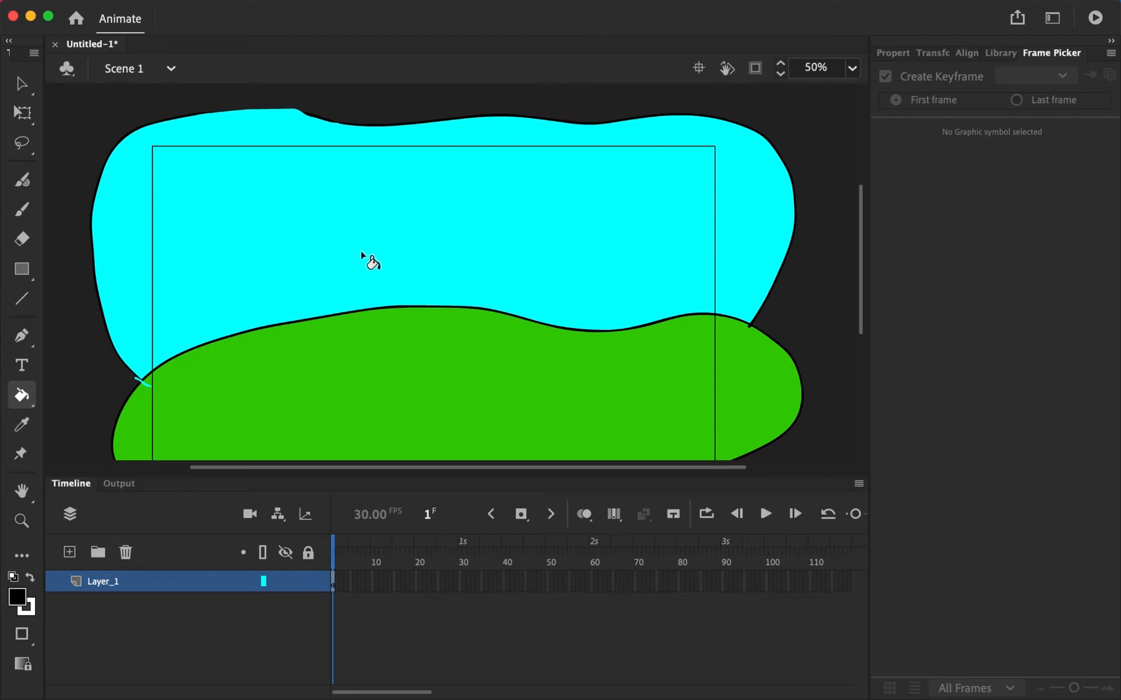
Preview the hill's green #33CC00 and the sky's cyan #00FFFF as fill colors, and cancel the color choice.
click(24, 603)
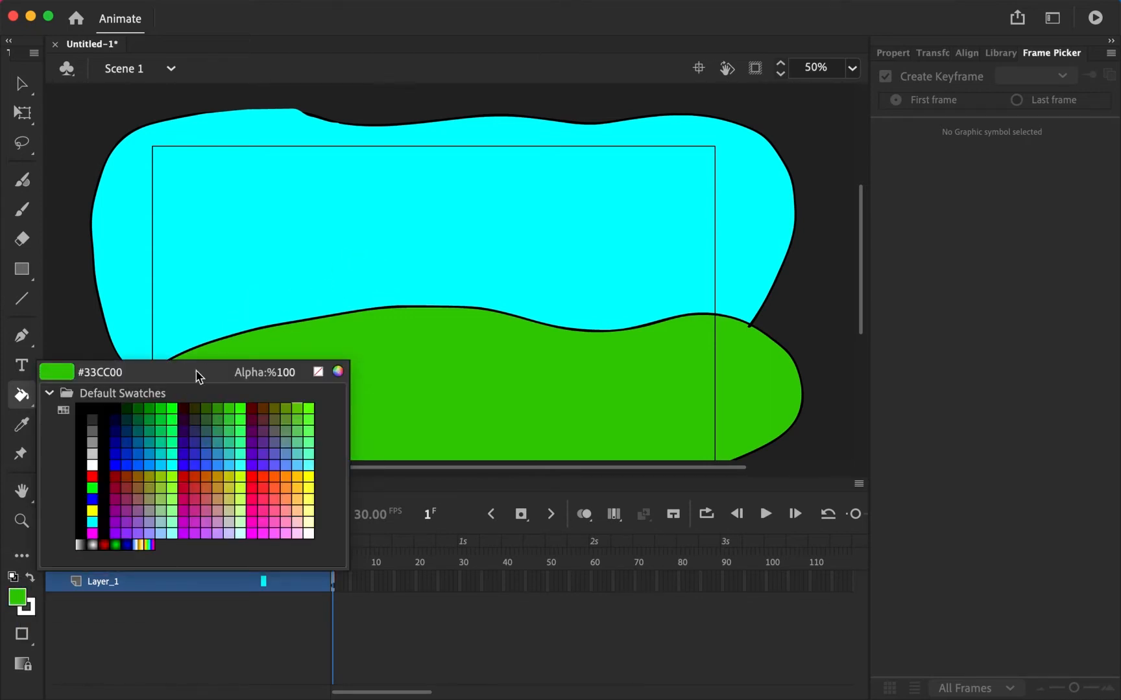
click(25, 608)
click(24, 603)
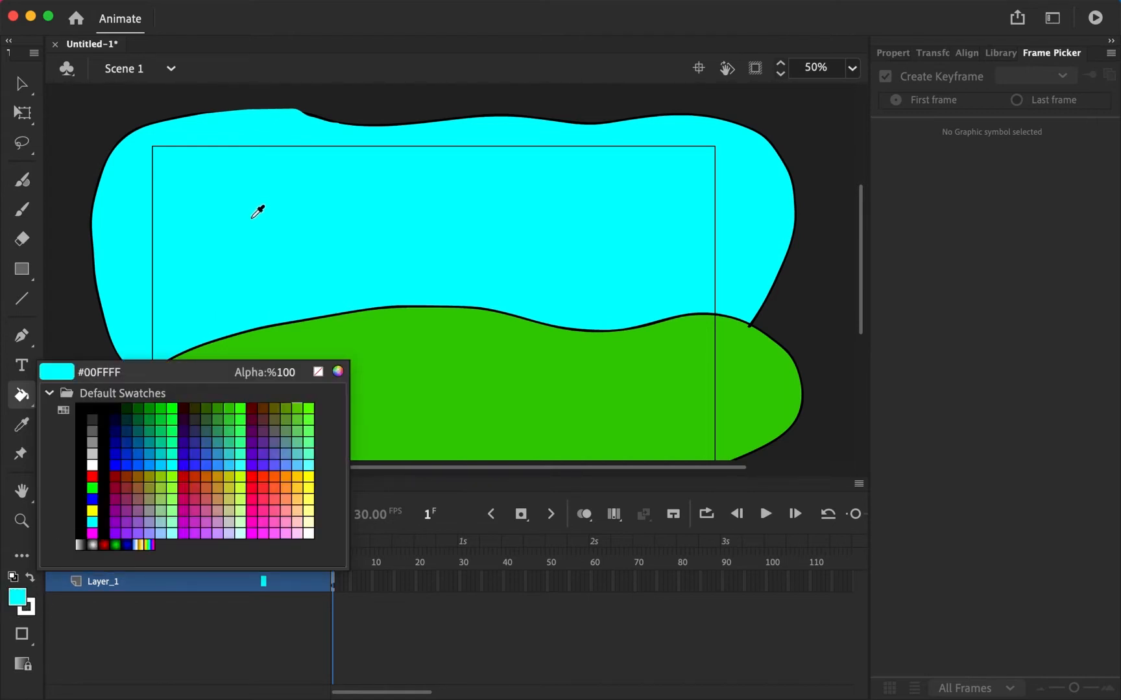
key(Escape)
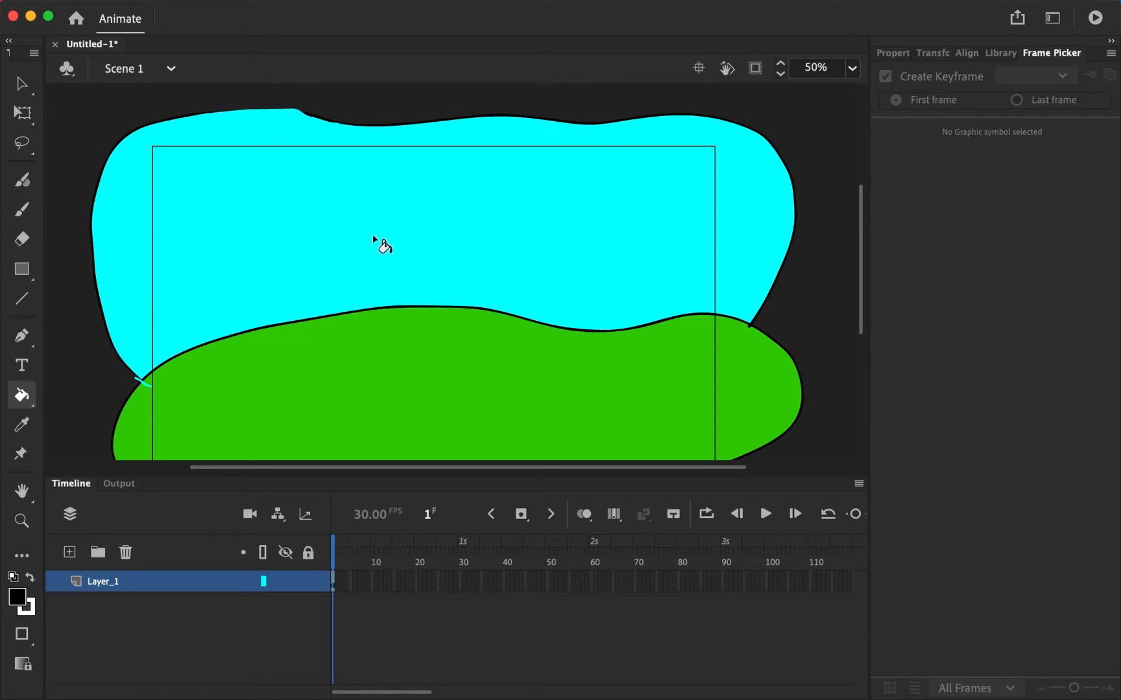
Swap the fill and stroke colors back and forth, ending with black as the fill color.
key(x)
click(30, 576)
key(x)
key(x)
key(x)
key(x)
Open the keyboard shortcuts editor, enlarge its window and search the commands for "frame".
mouse_move(47, 6)
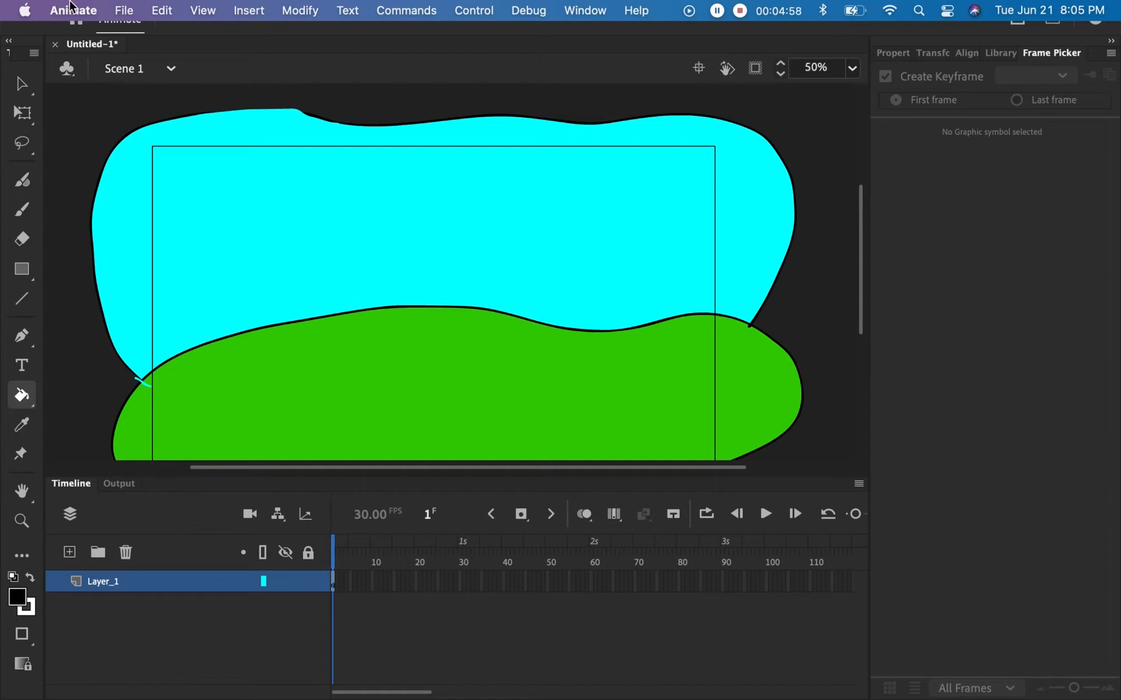
click(72, 10)
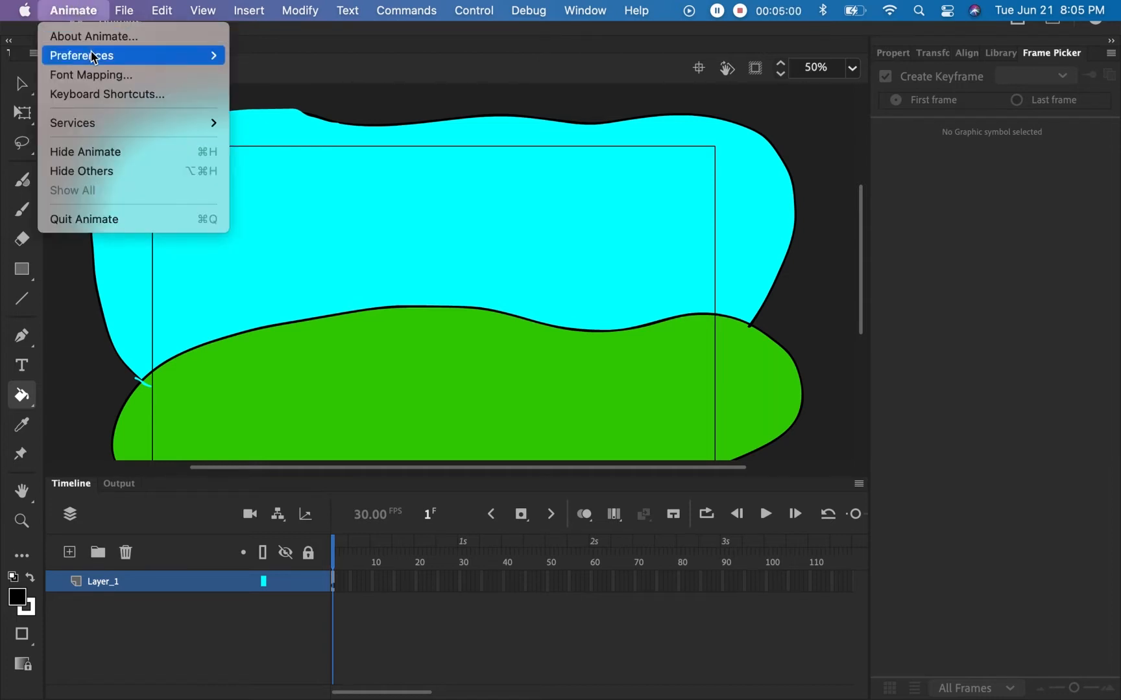
click(106, 96)
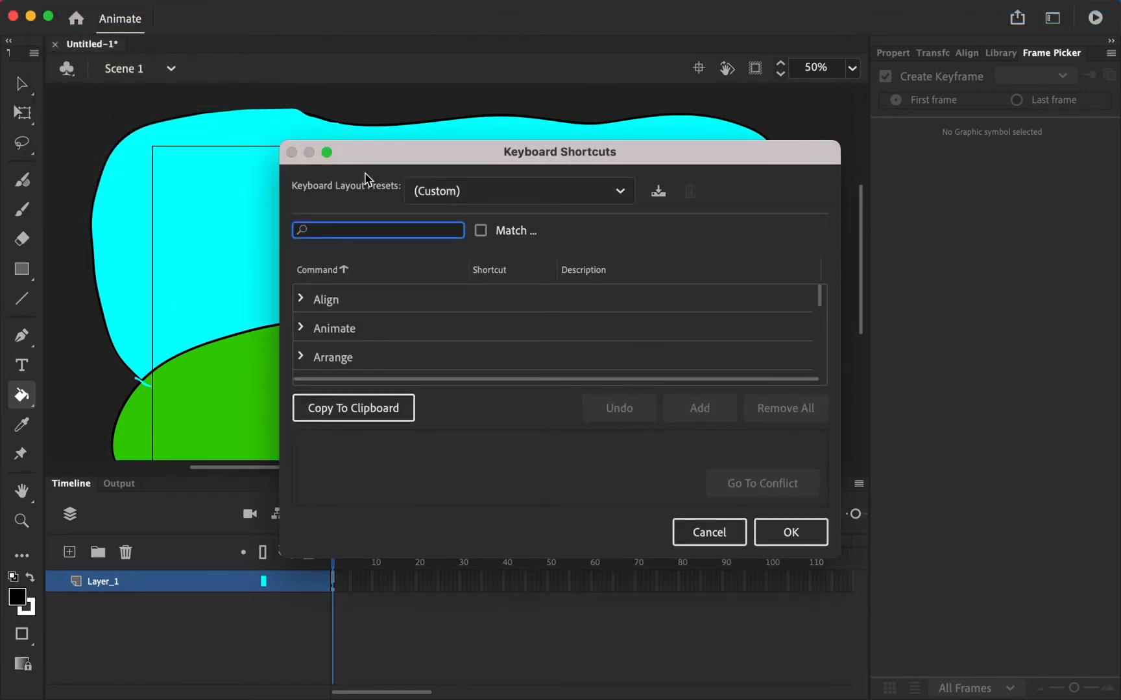
click(85, 15)
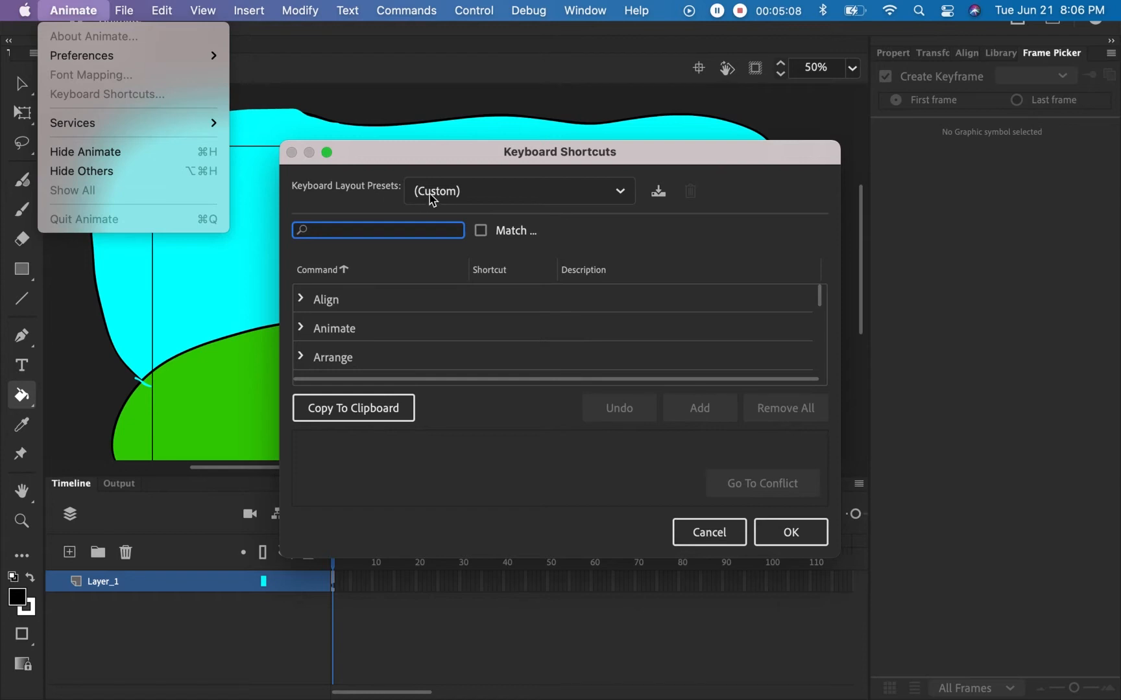
click(416, 155)
drag(407, 158, 309, 141)
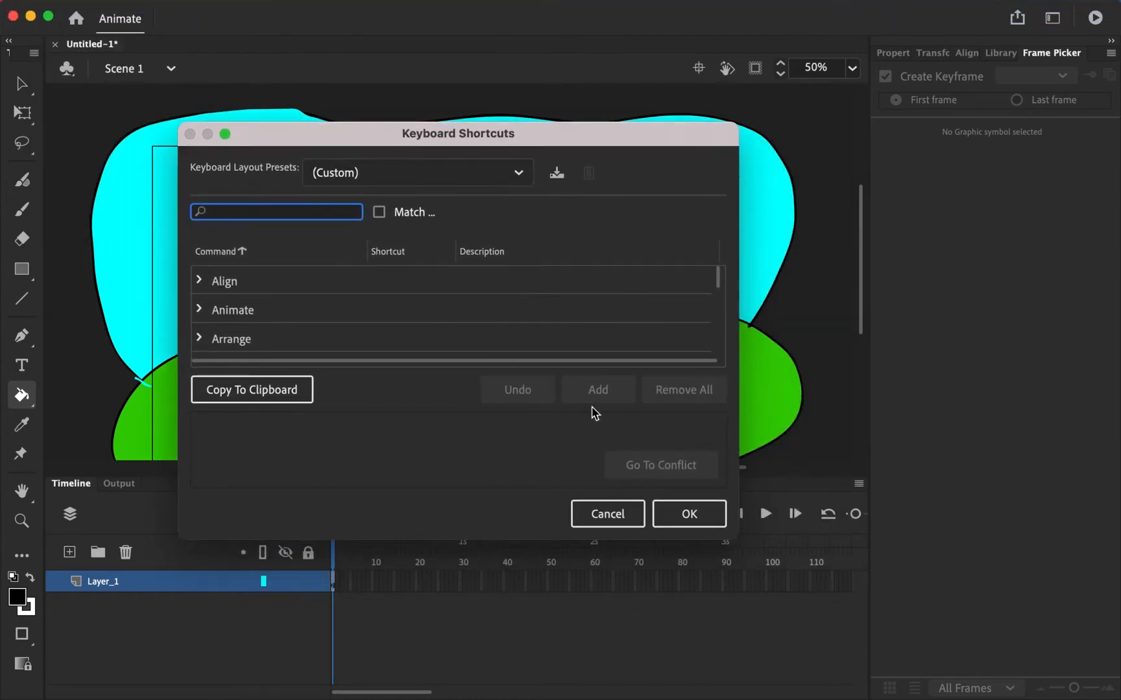
drag(735, 533, 886, 648)
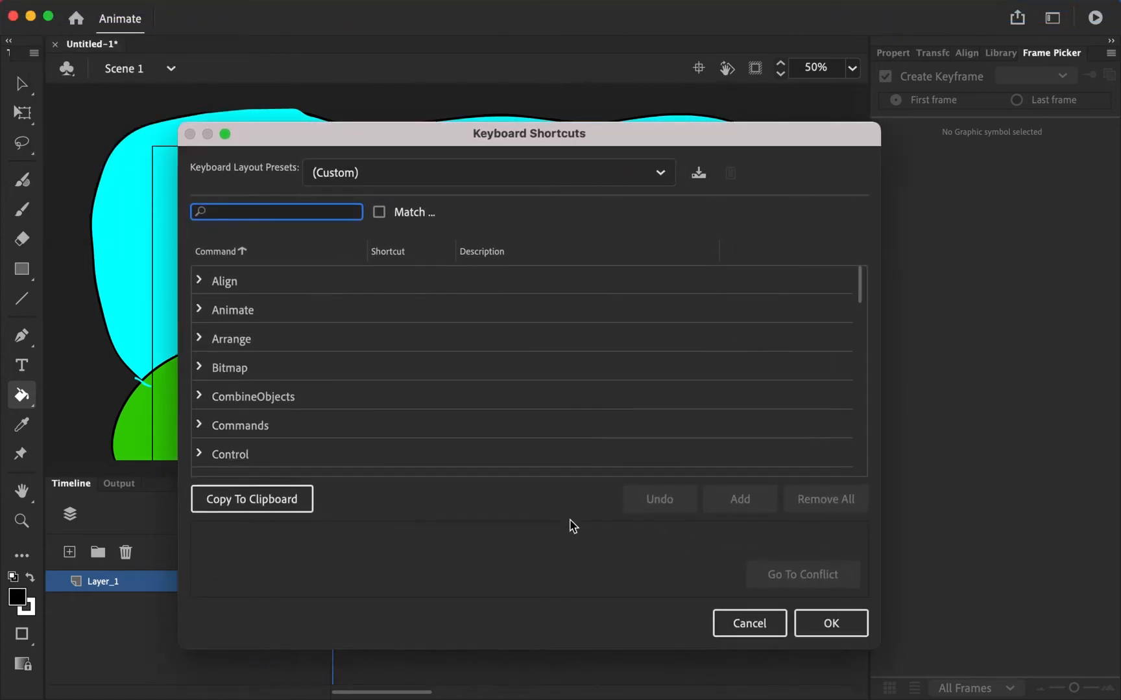
text(fram)
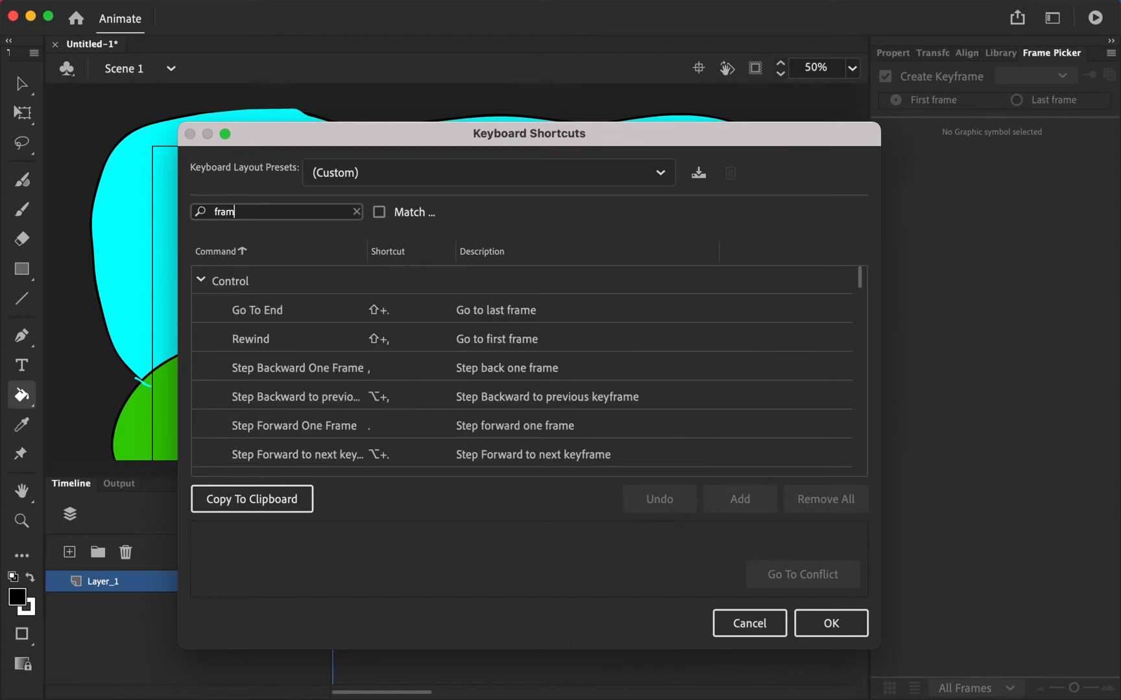
text(e)
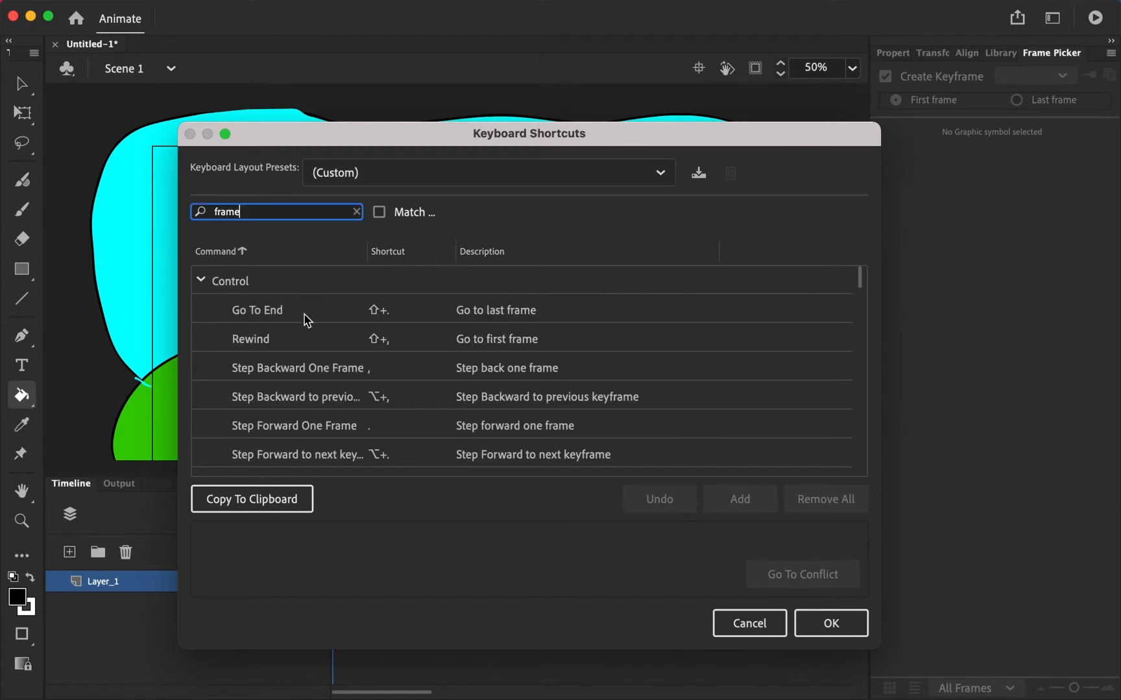
Find the Insert Frame command in the filtered shortcut list and assign it the shortcut F.
scroll(305, 317, down, 5)
scroll(305, 318, up, 3)
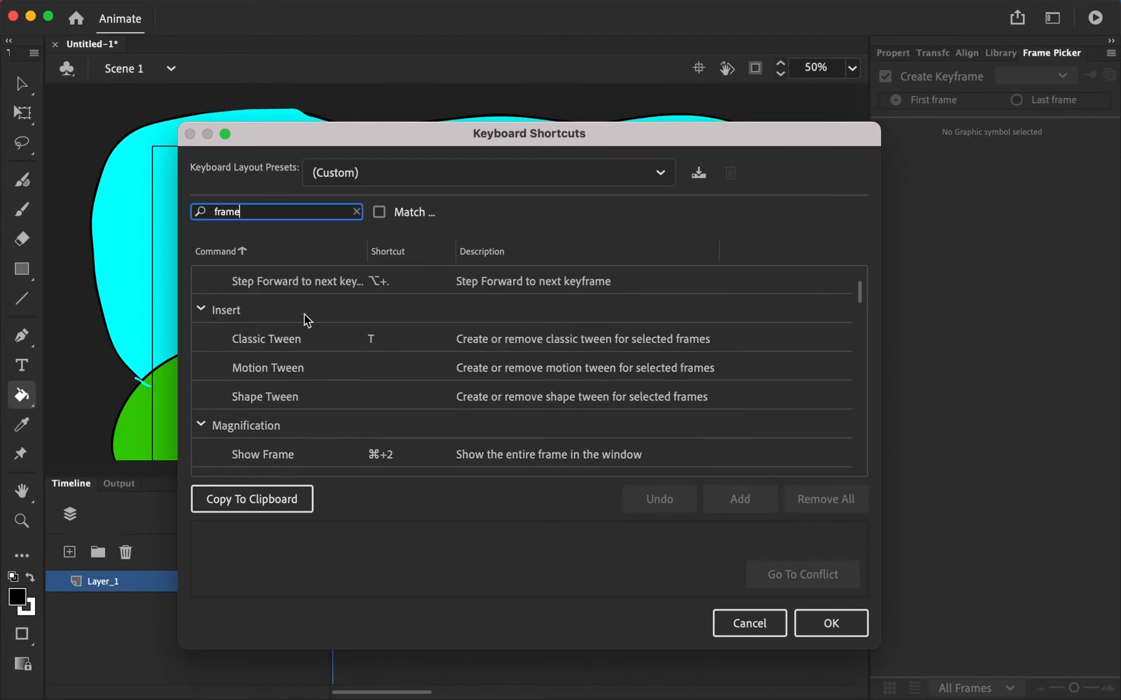
scroll(292, 347, down, 2)
scroll(292, 347, up, 1)
scroll(291, 347, down, 4)
scroll(291, 347, down, 8)
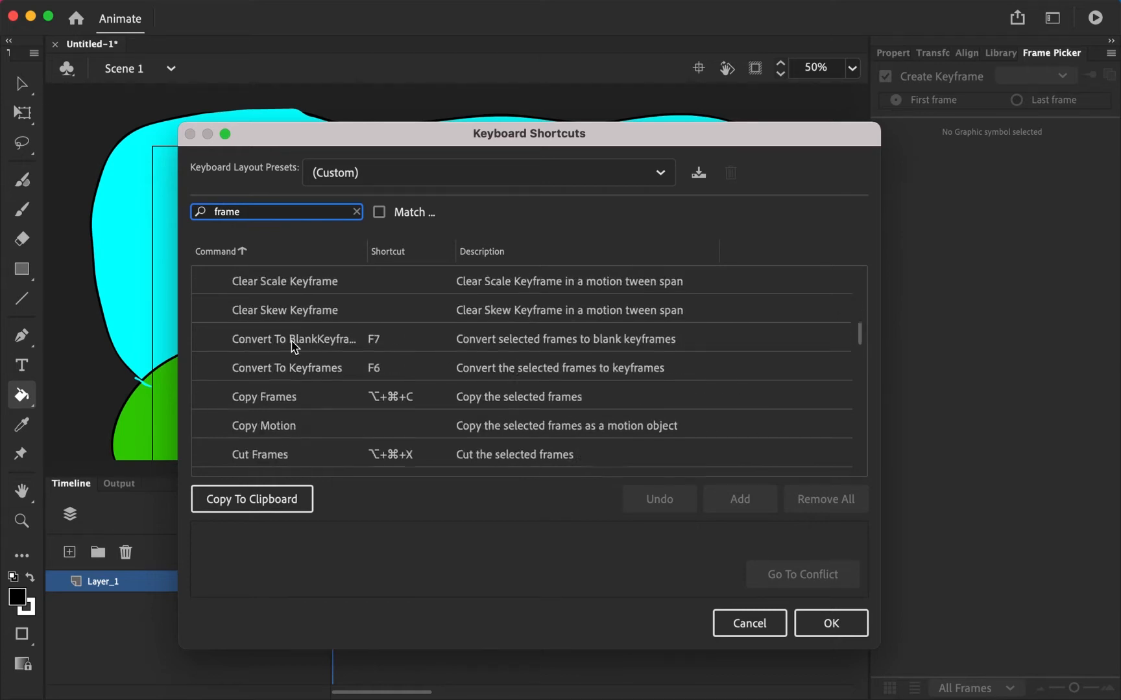
scroll(293, 347, down, 2)
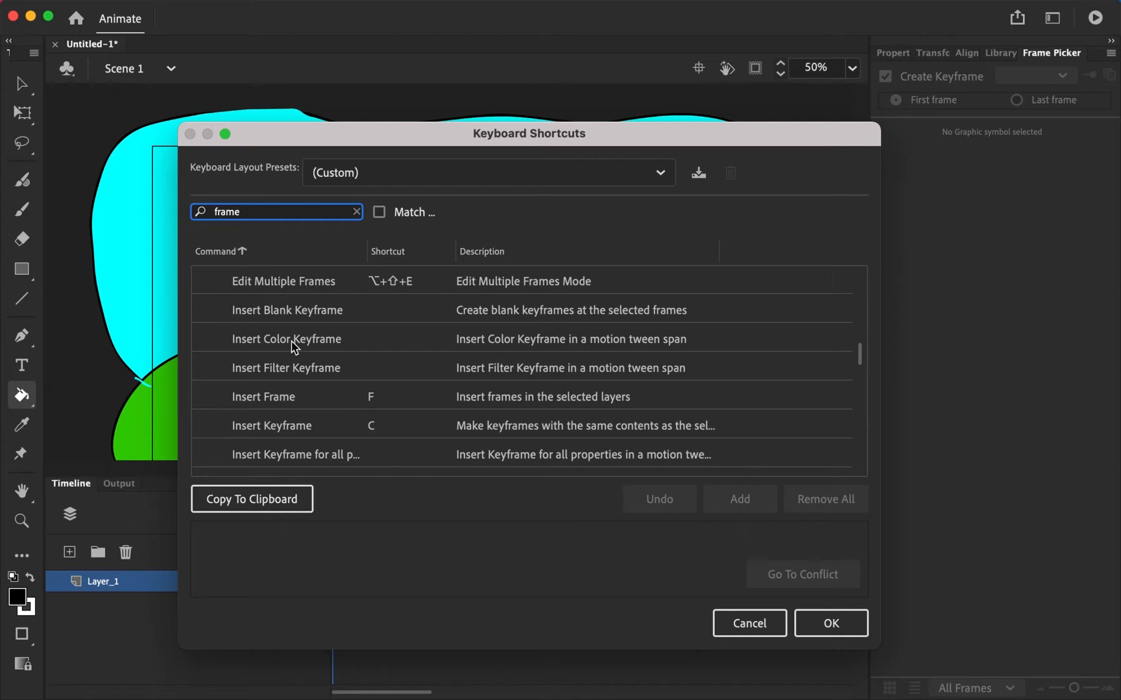
click(278, 402)
click(374, 397)
click(394, 398)
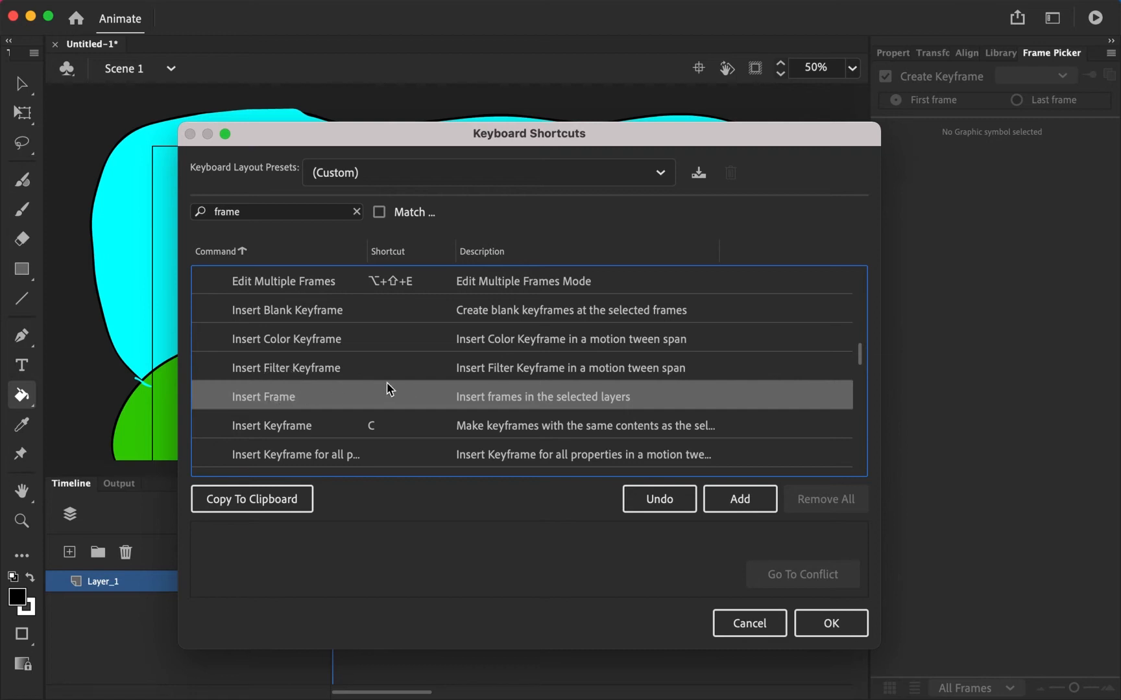
click(371, 402)
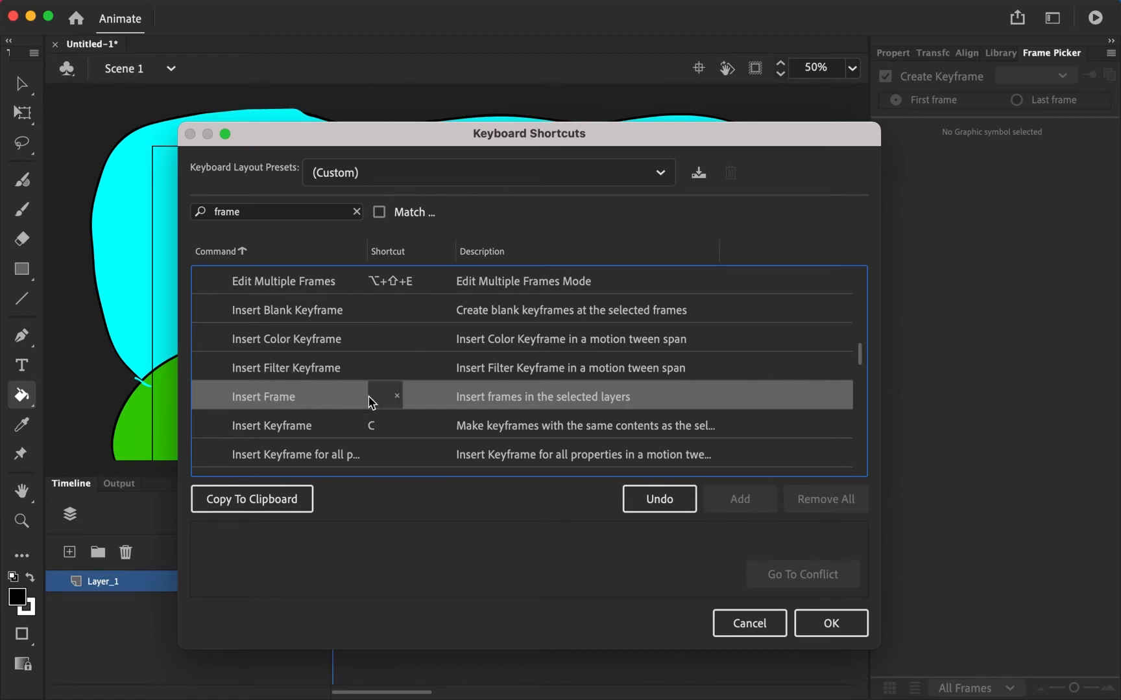
key(f)
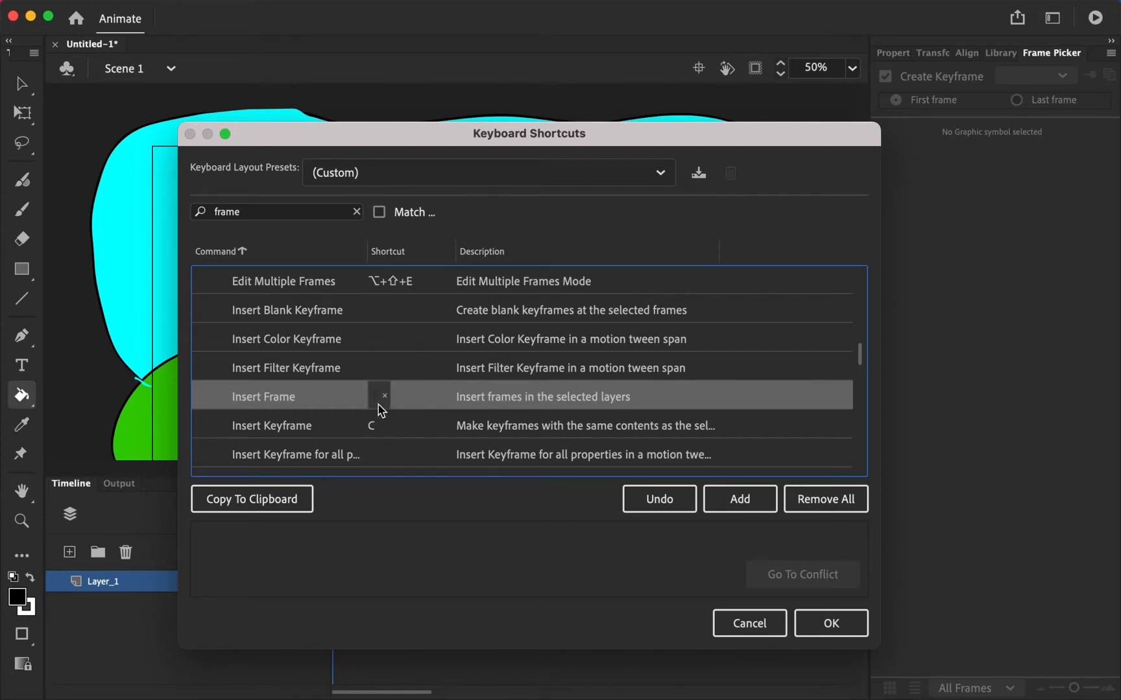
key(f)
Assign the shortcut C to the Insert Keyframe command and save the keyboard shortcut settings.
mouse_move(760, 6)
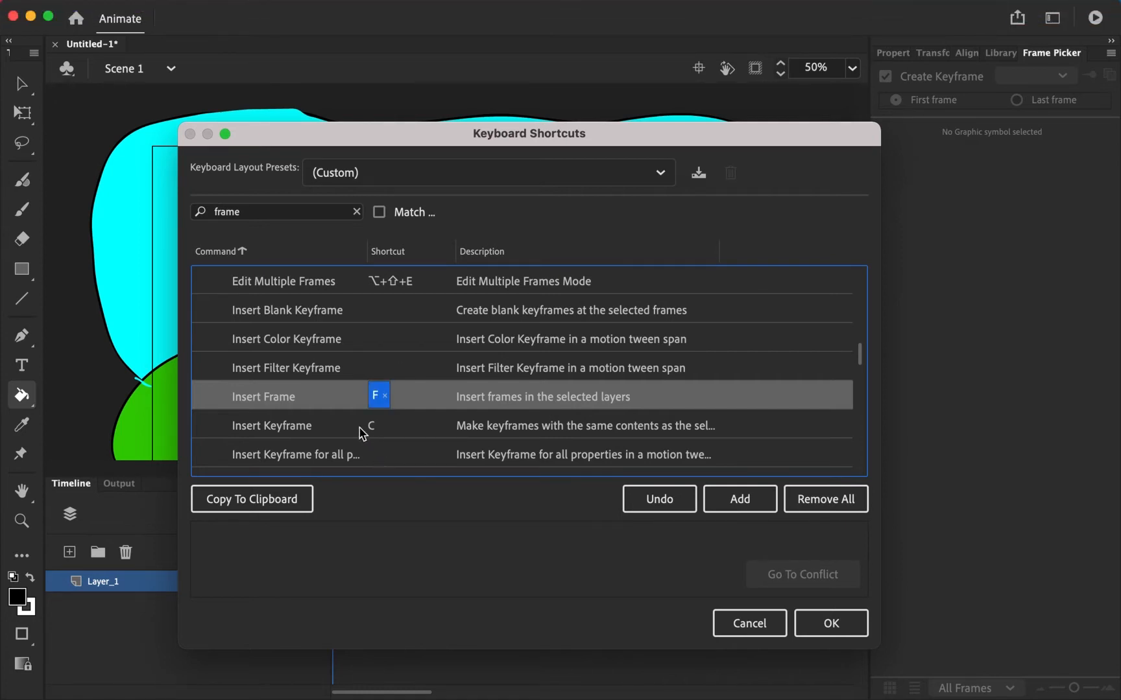
click(329, 432)
click(375, 426)
key(c)
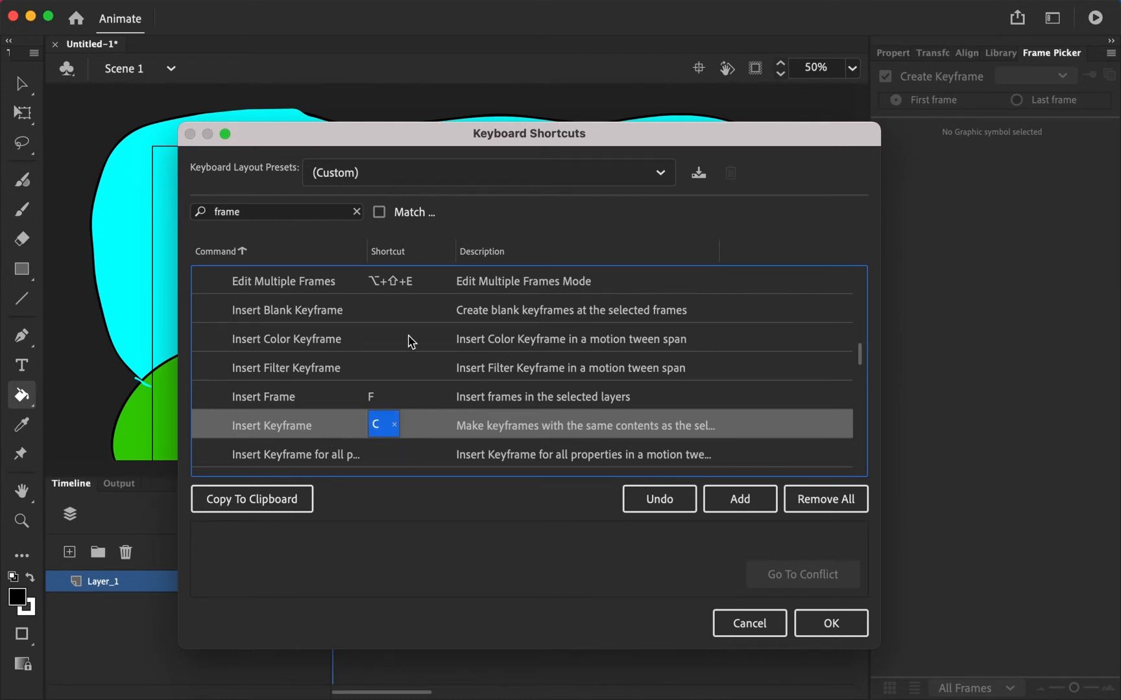
scroll(412, 341, up, 2)
scroll(411, 342, up, 2)
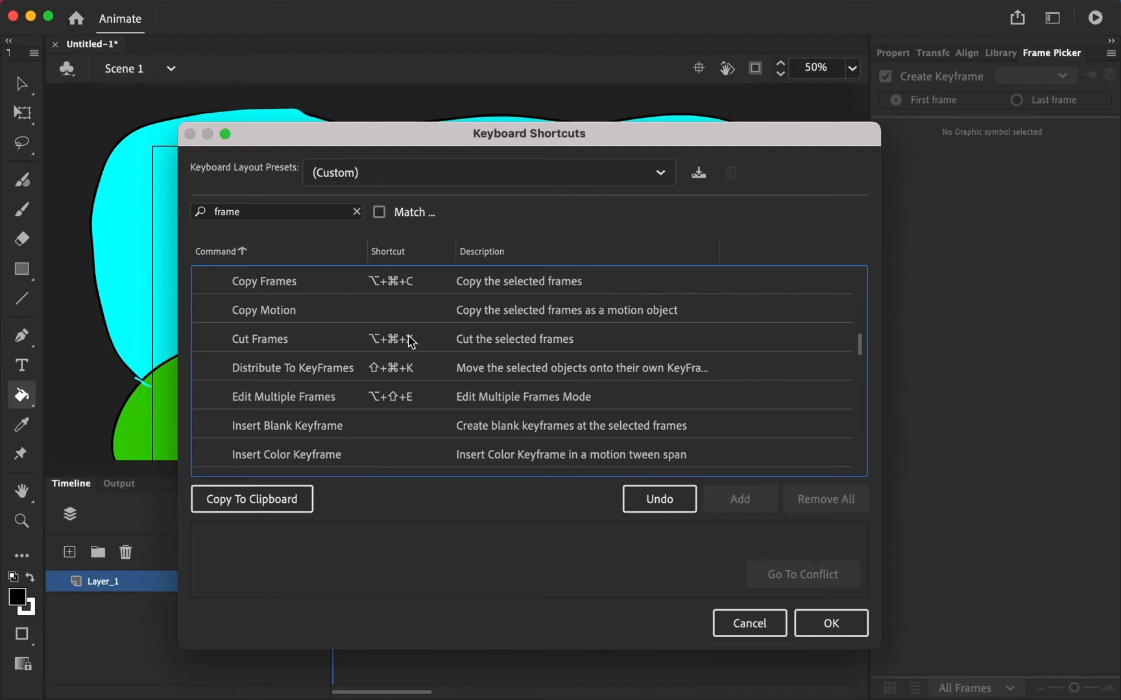
scroll(410, 340, down, 3)
scroll(411, 342, down, 2)
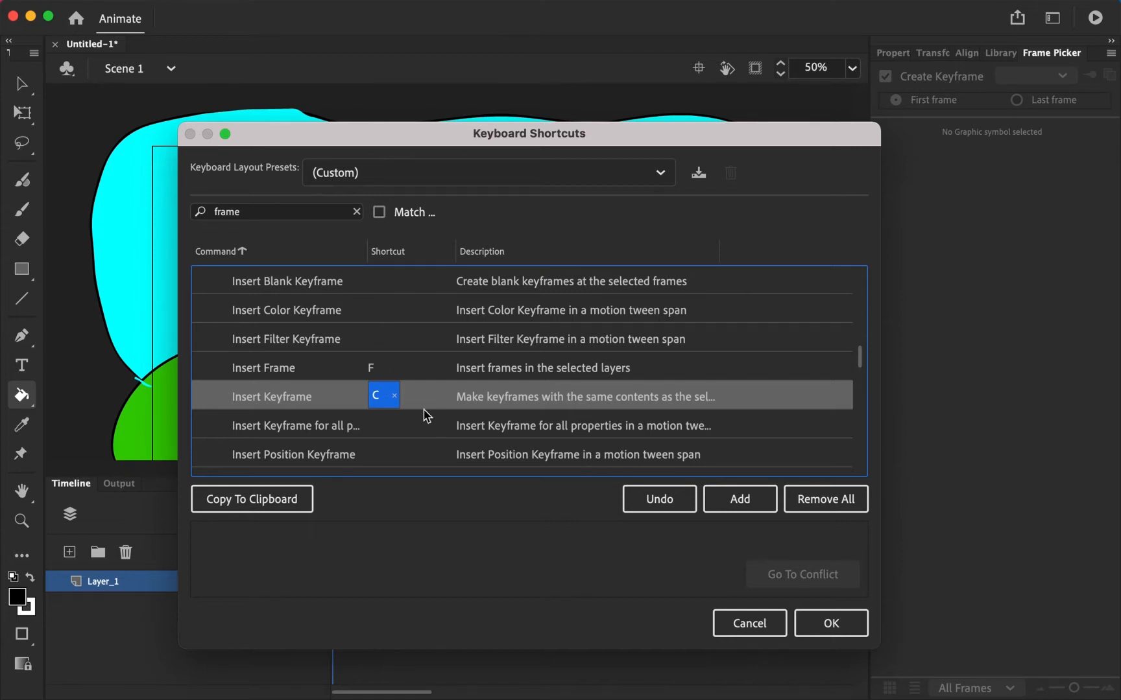
click(831, 628)
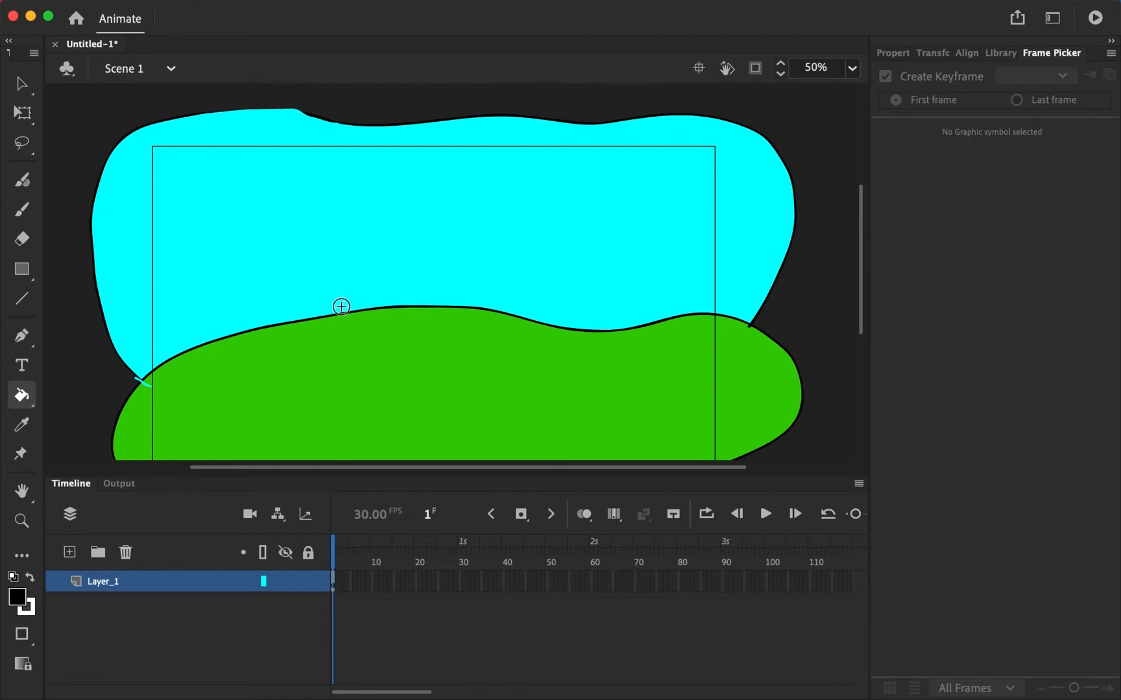
Add a new layer above Layer_1 and rename Layer_1 as bkgnd.
key(b)
click(70, 552)
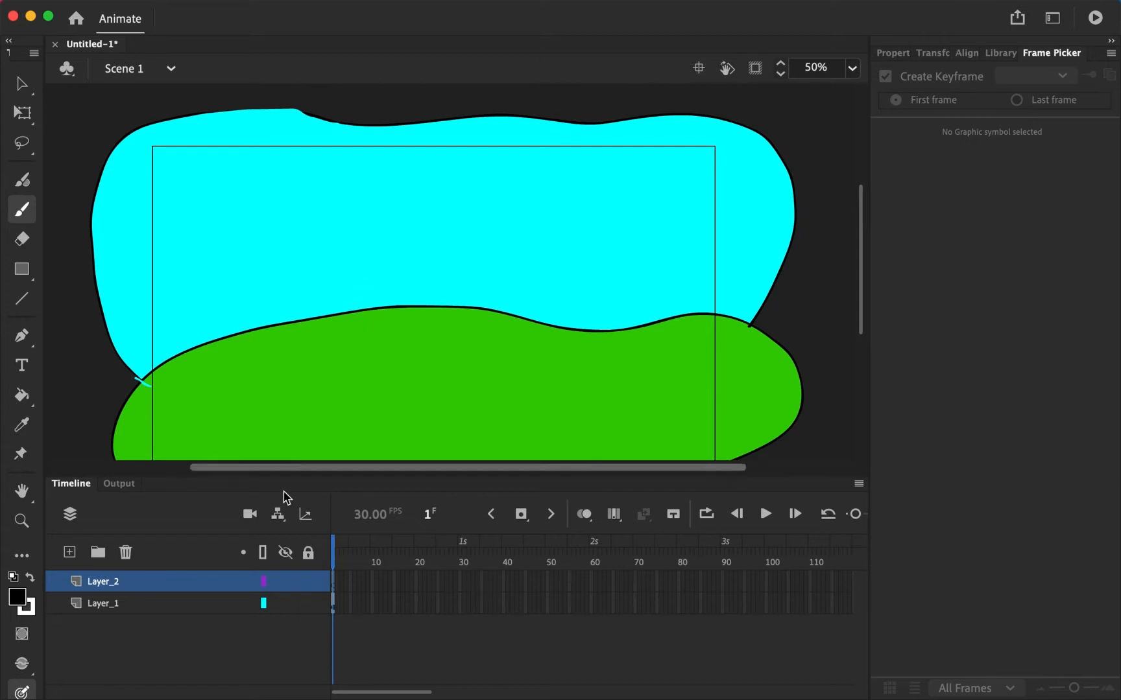
click(103, 603)
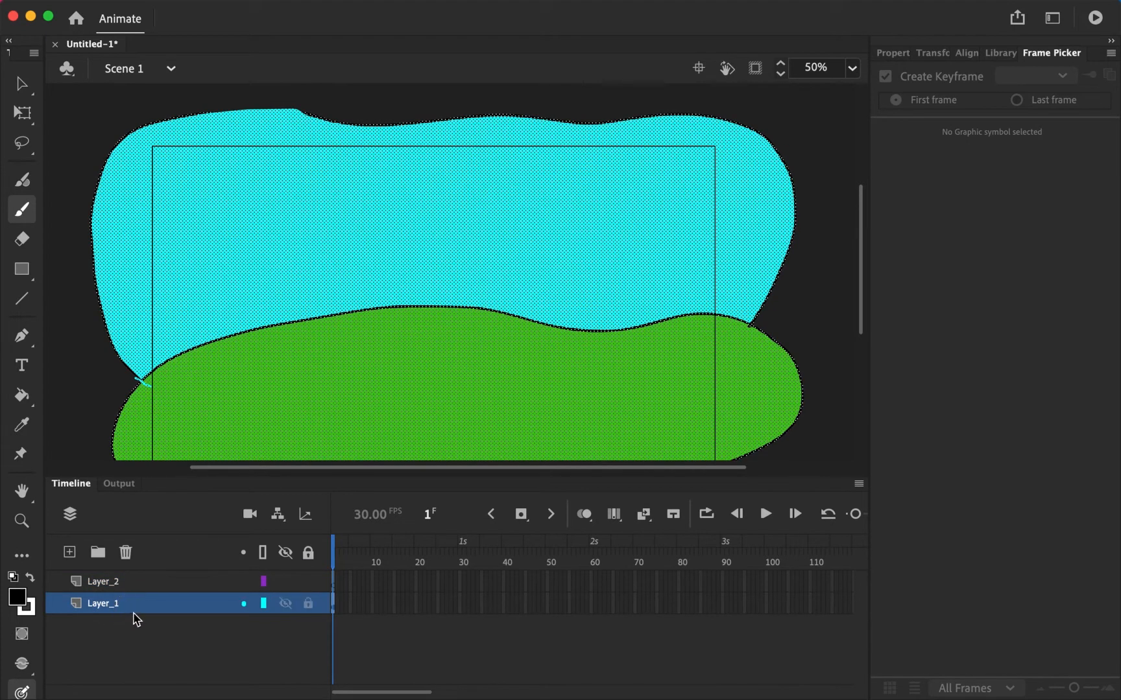
double_click(120, 604)
text(bkgnd)
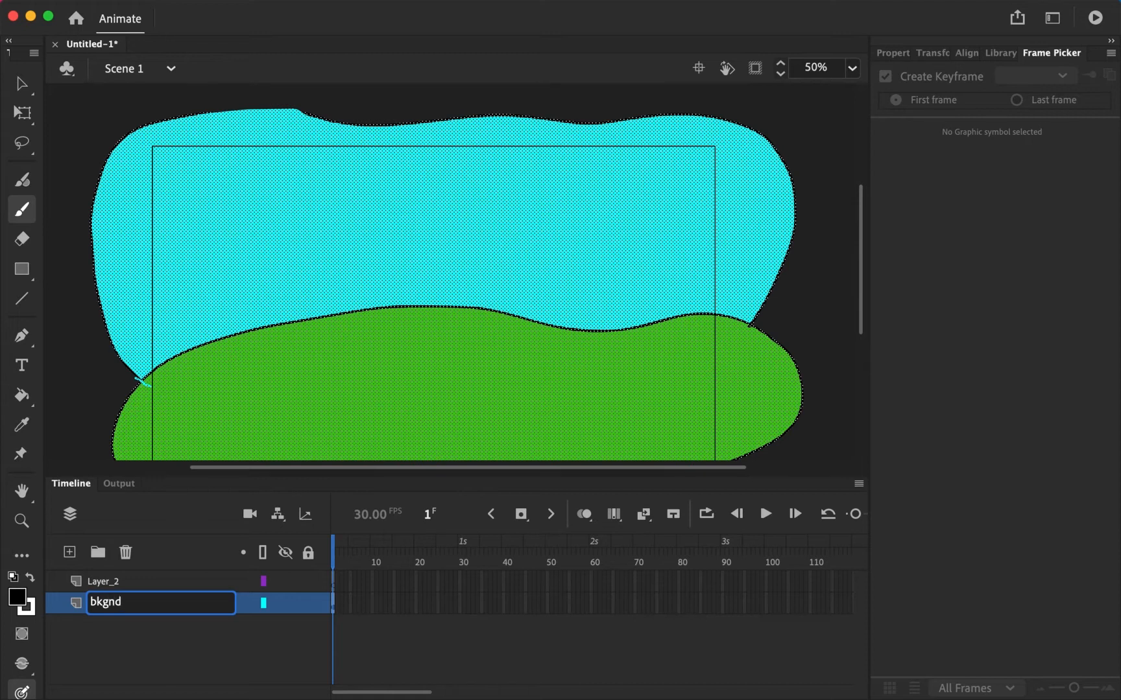
key(Return)
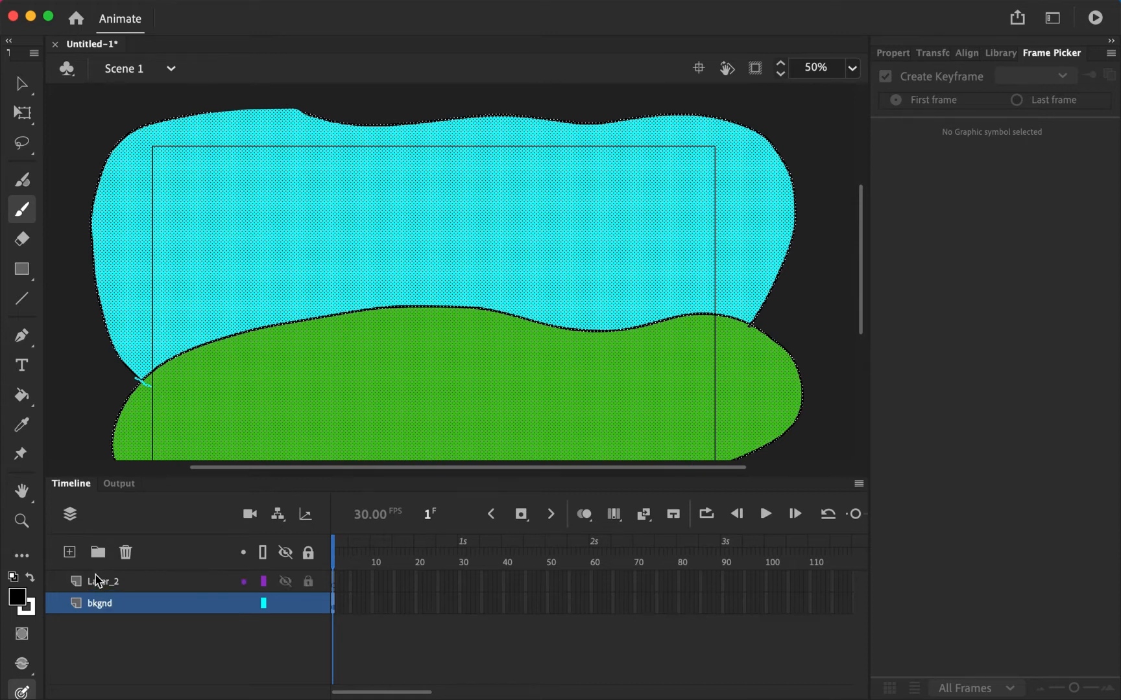
Lock the bkgnd layer, draw a short test brush stroke across the hill's top edge on Layer_2, and undo it.
click(141, 582)
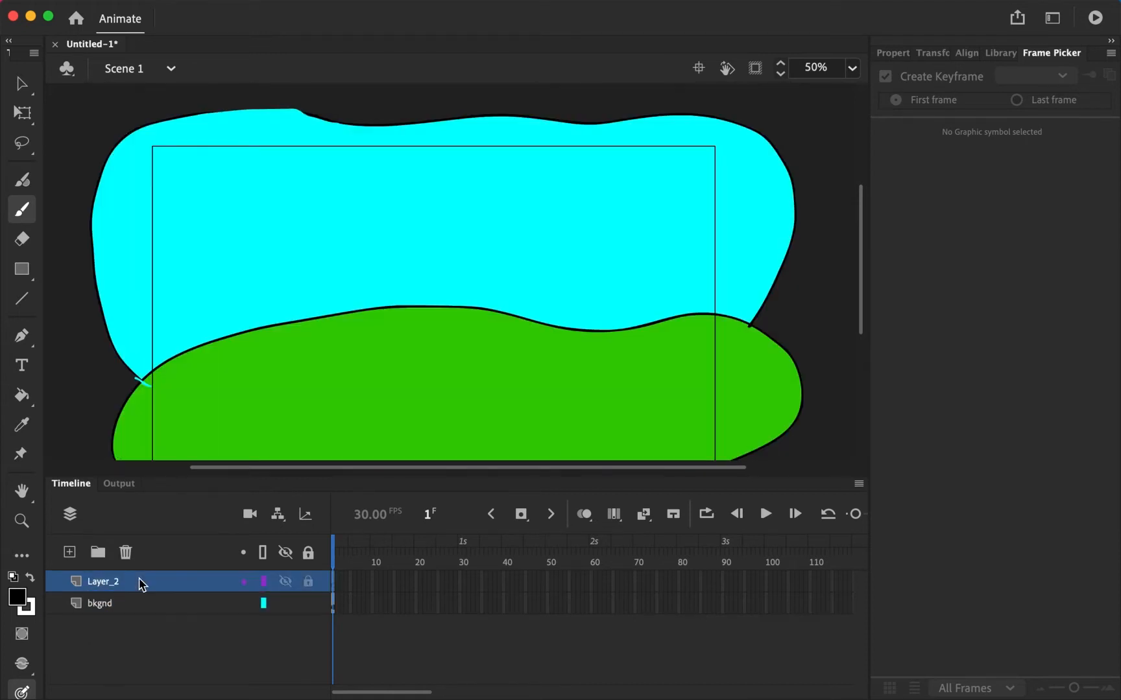
click(308, 604)
drag(381, 277, 404, 318)
key(super+z)
Try to paint on the locked bkgnd layer, decline to unlock it, and try to move its hill artwork with the Selection tool.
click(149, 603)
click(402, 312)
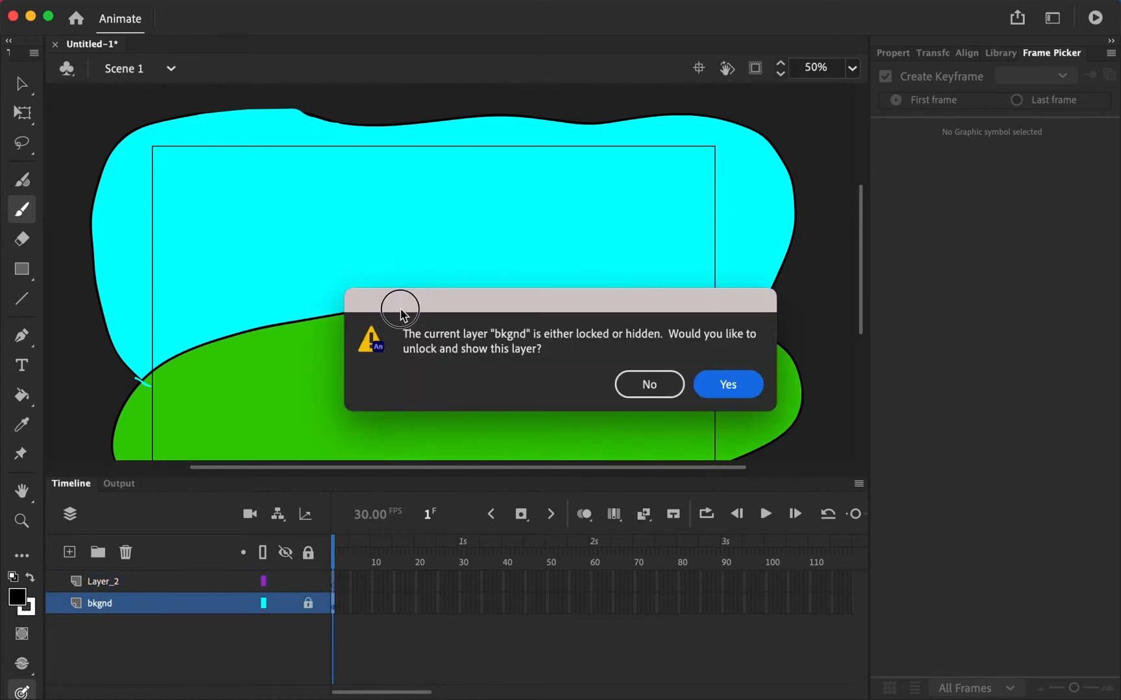
click(665, 387)
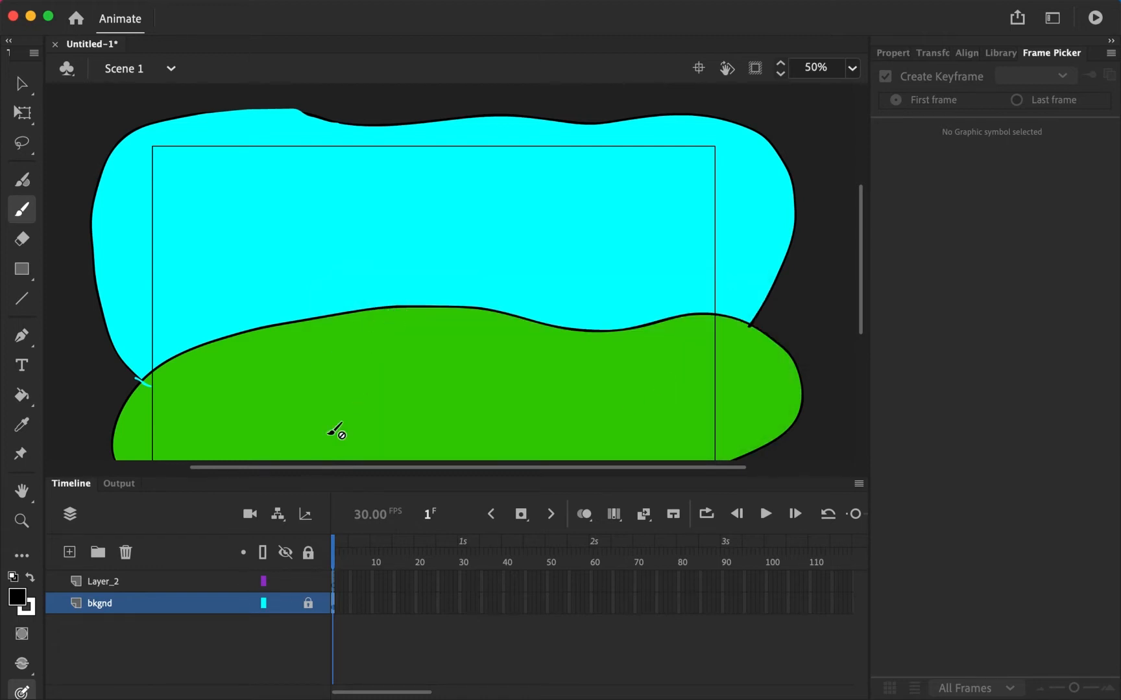
key(v)
drag(342, 425, 387, 371)
click(381, 313)
Unlock the bkgnd layer and move the hill's green fill up and to the right, away from its outline.
click(307, 604)
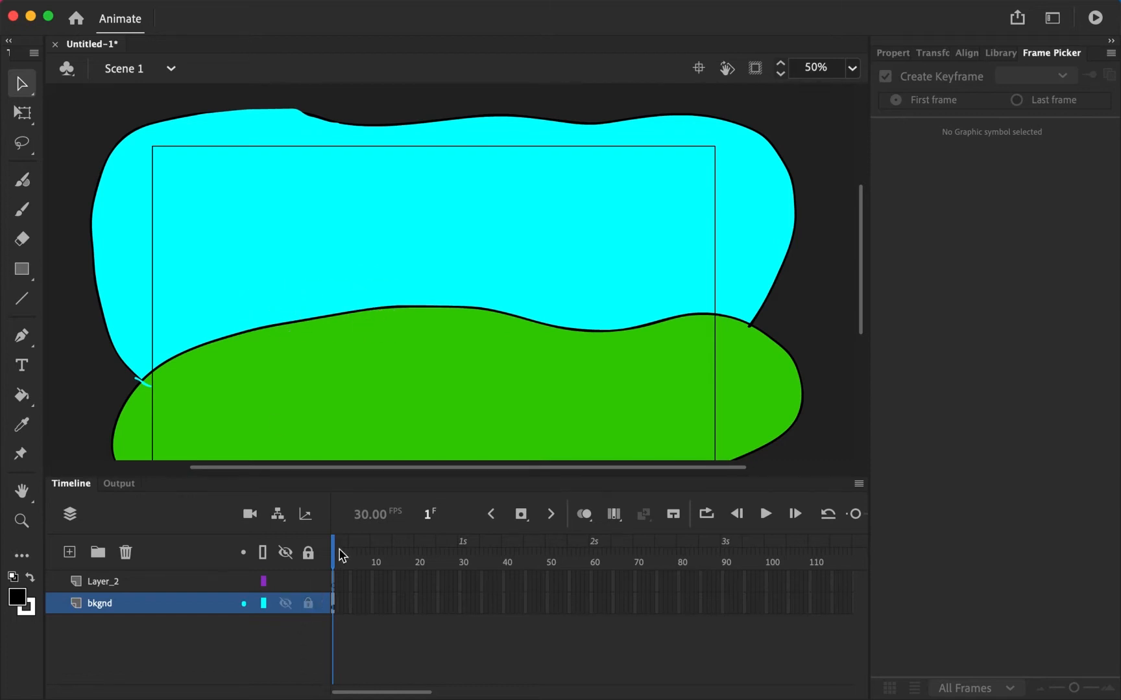
drag(388, 395, 531, 336)
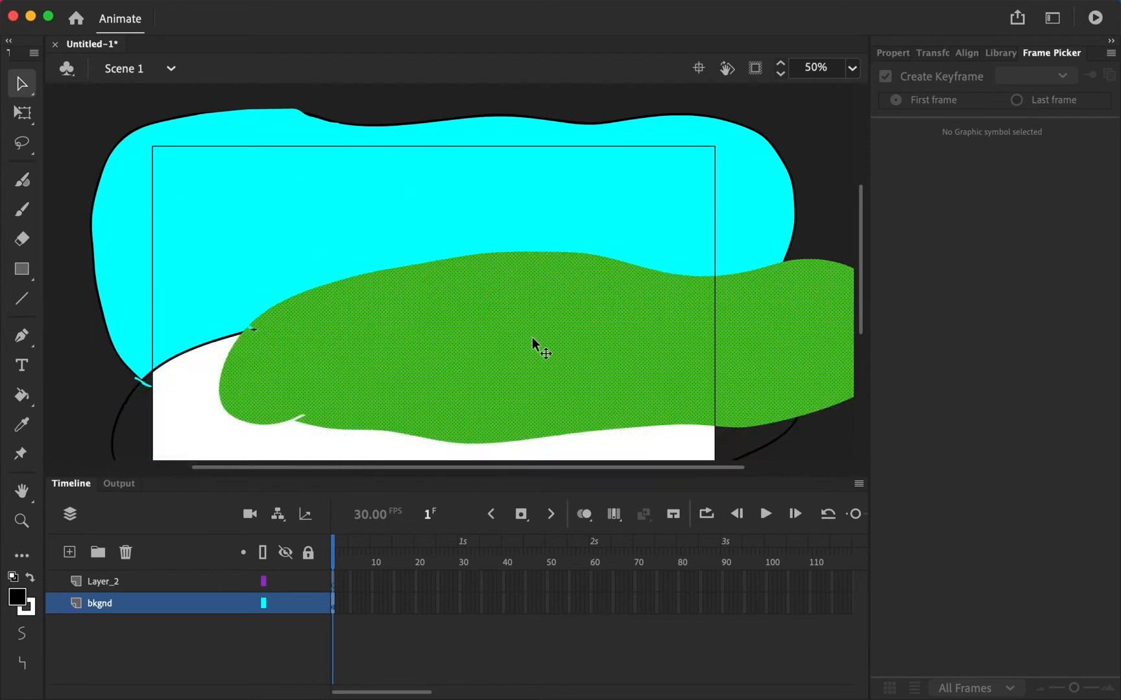
Undo the hill fill's move, relock the bkgnd layer, and try to drag its artwork.
key(super+z)
click(308, 603)
click(423, 284)
drag(423, 284, 413, 321)
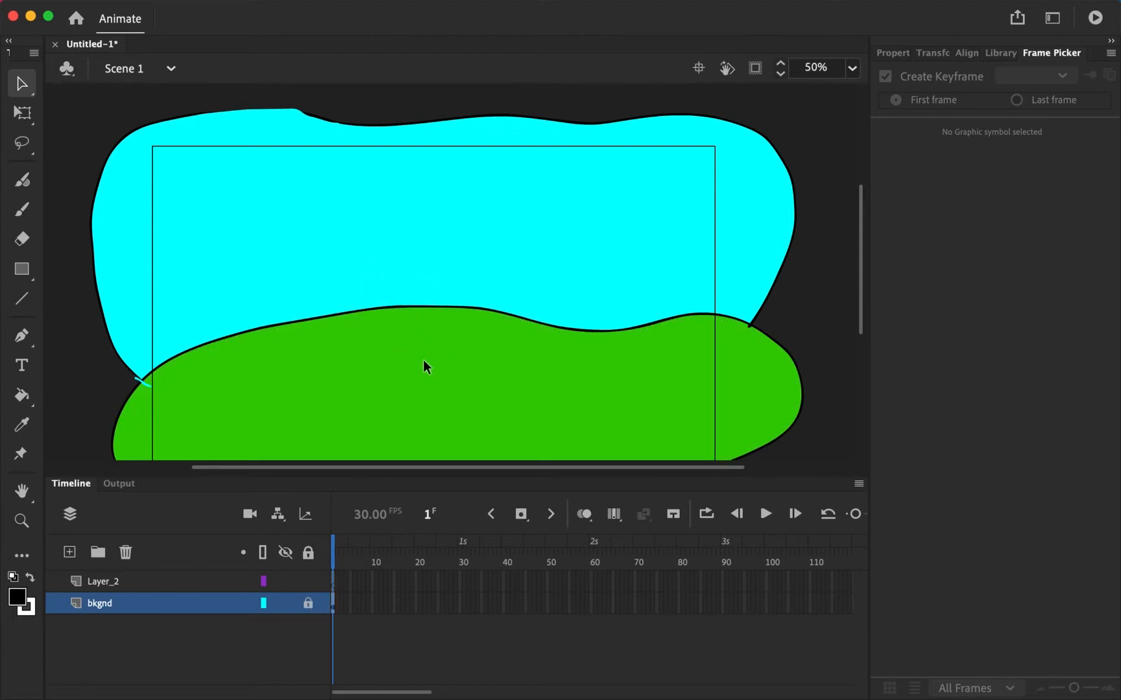
Make Layer_2 active, narrow the panel column beside the stage, and enlarge the timeline's frame display to about 13 frames.
click(153, 584)
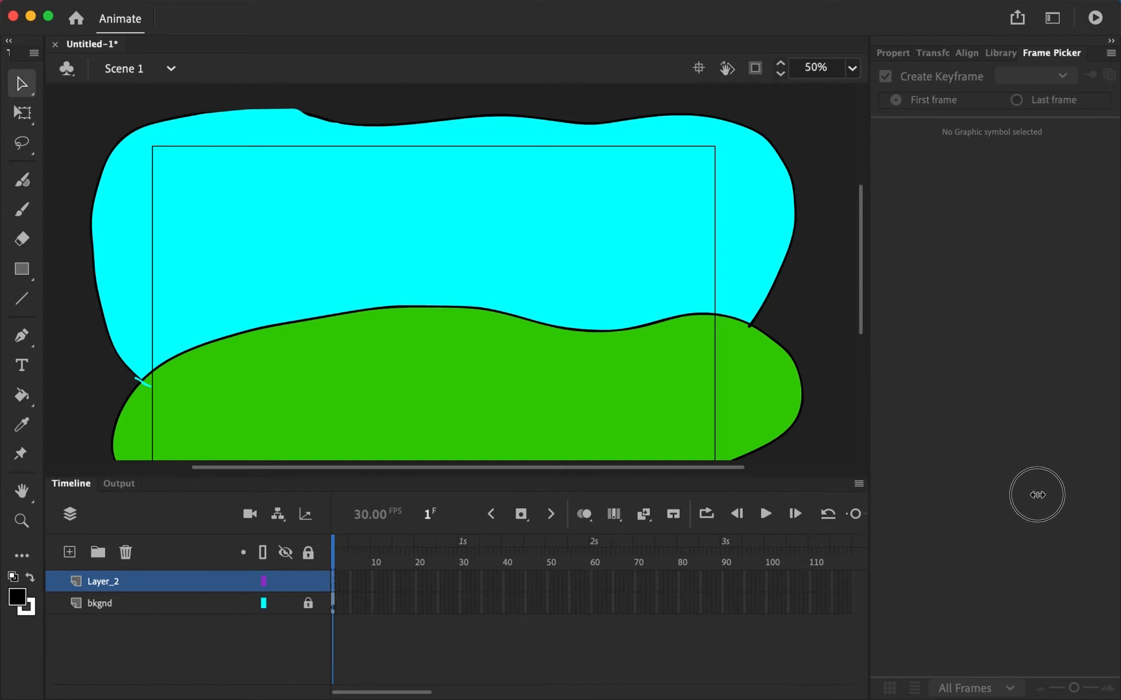
click(932, 52)
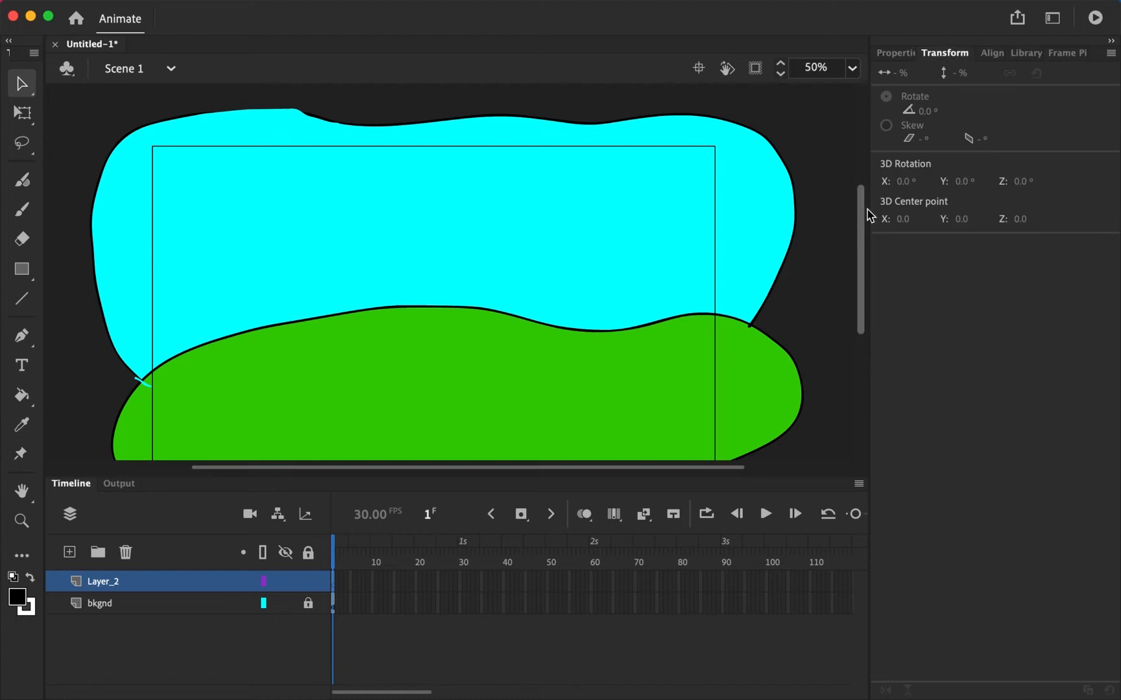
drag(872, 214, 1016, 232)
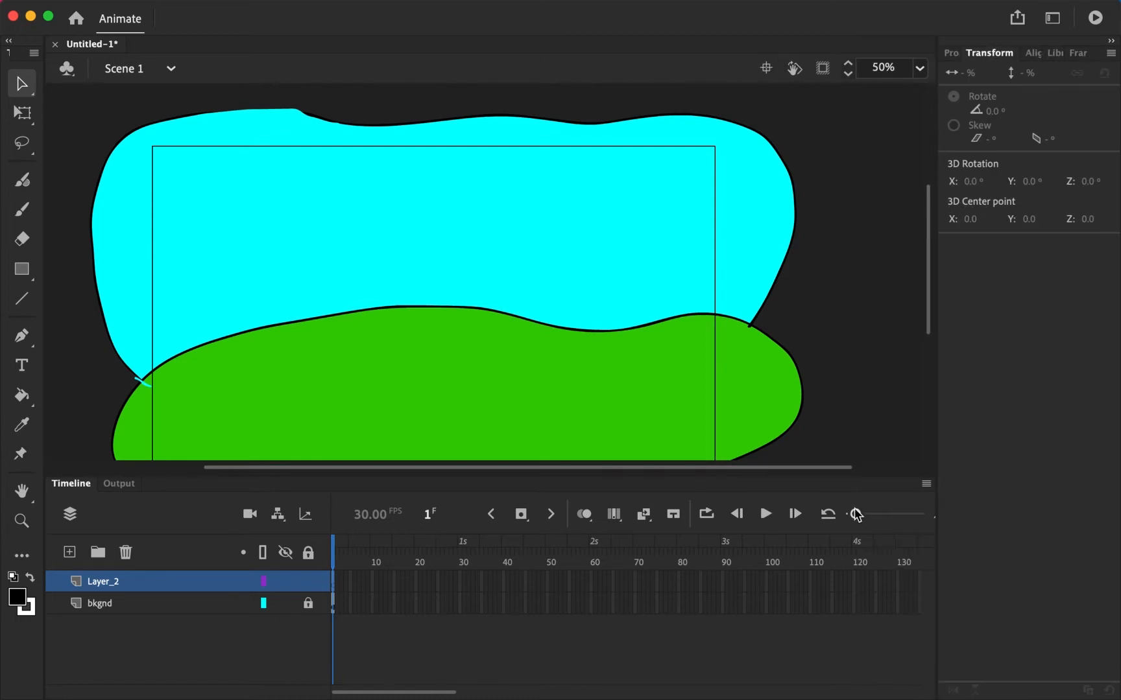
mouse_move(856, 515)
mouse_down()
mouse_move(908, 514)
mouse_move(860, 514)
mouse_up()
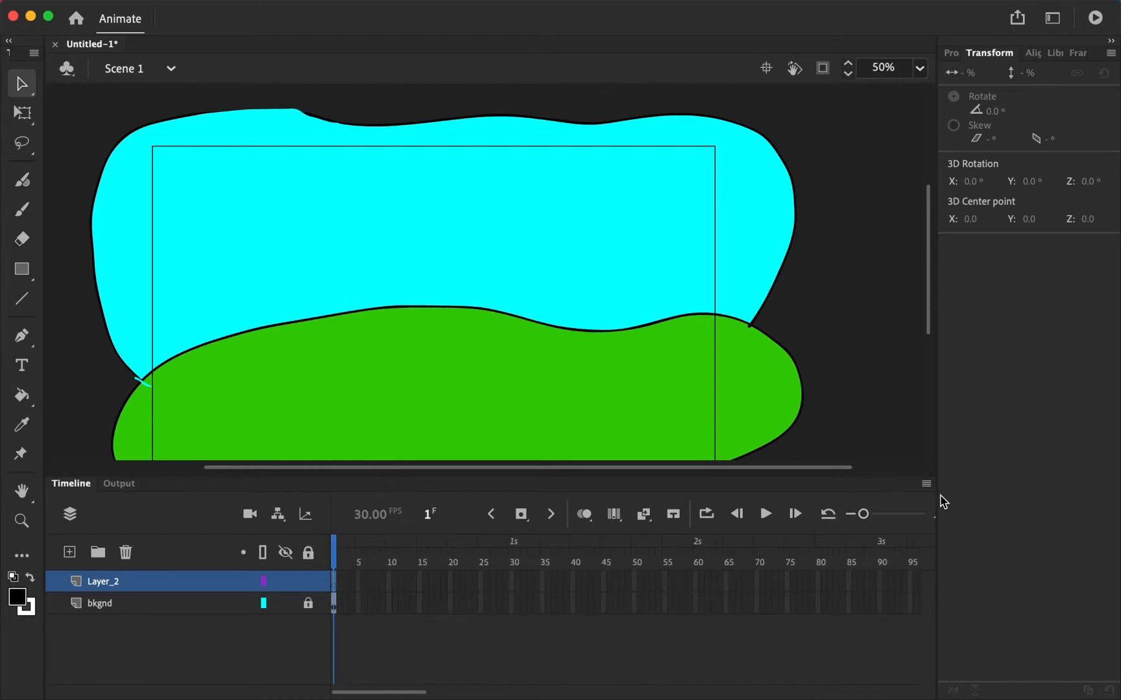
drag(932, 388, 1089, 409)
drag(863, 514, 898, 518)
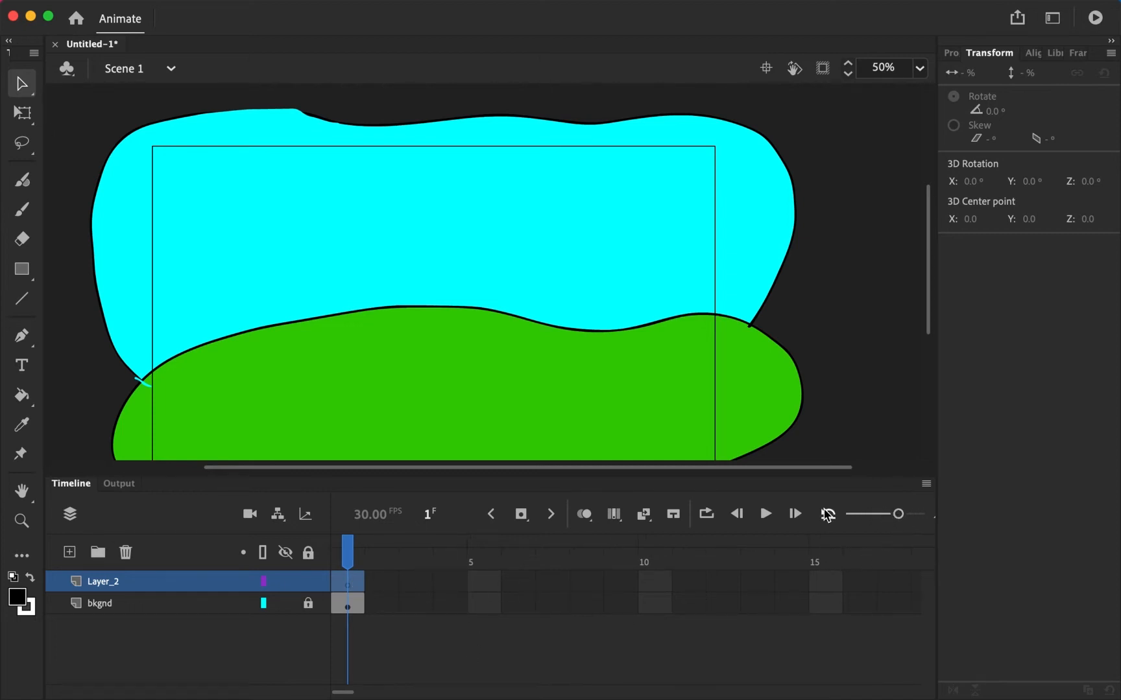
click(828, 515)
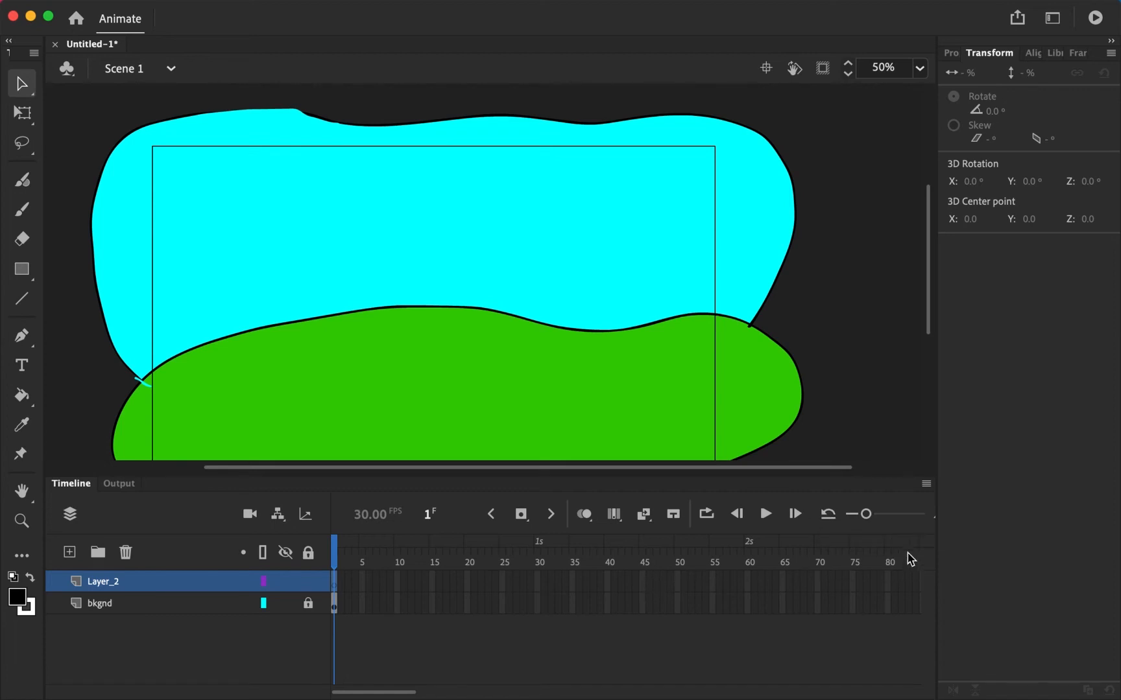
drag(867, 515, 895, 517)
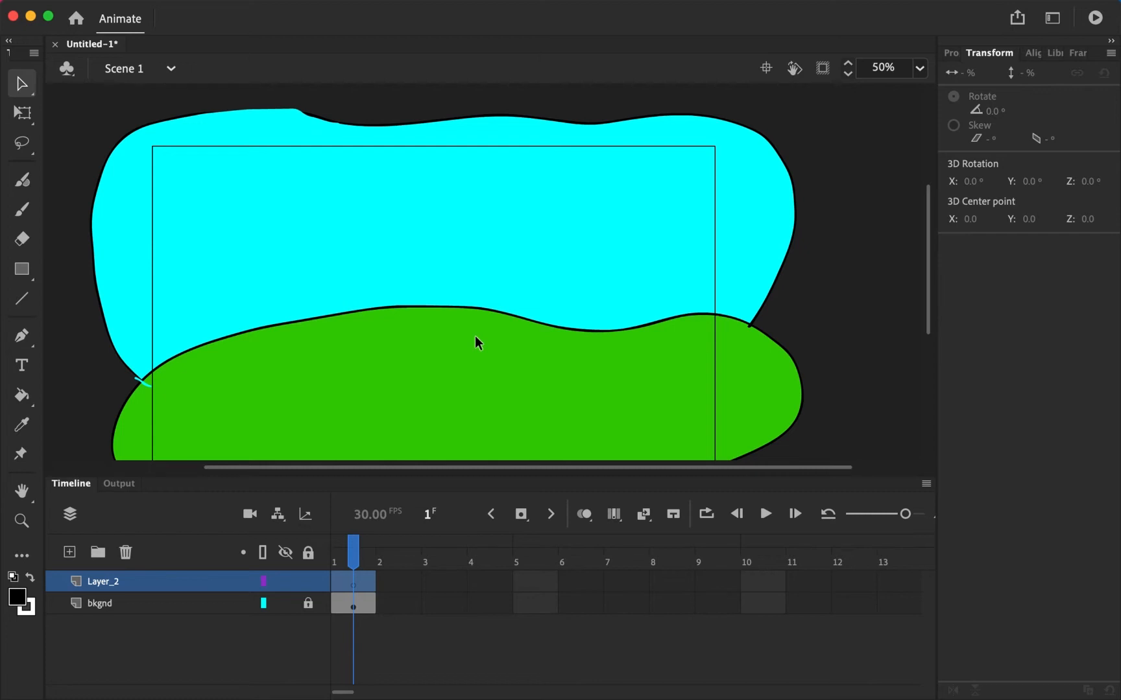
Sketch a closed arch-shaped body outline on Layer_2 with the Classic Brush, straddling the hill's upper edge, undoing any unwanted attempts.
key(b)
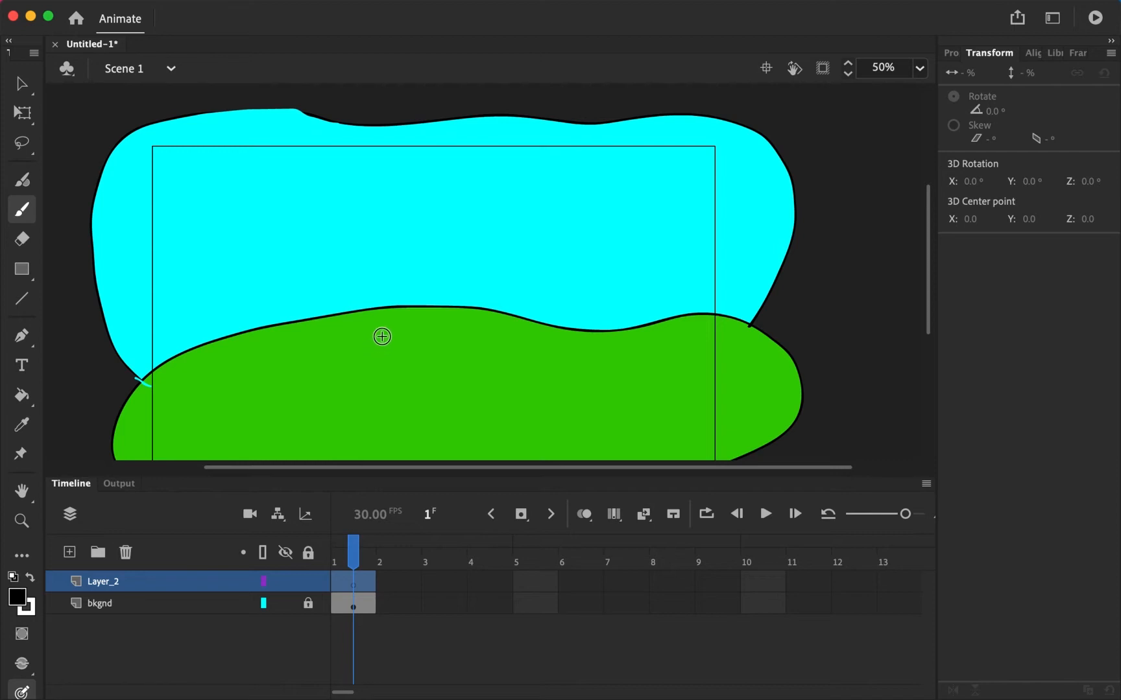
mouse_move(394, 352)
mouse_down()
mouse_move(399, 262)
mouse_move(474, 295)
mouse_move(484, 367)
mouse_move(412, 383)
mouse_up()
key(super+z)
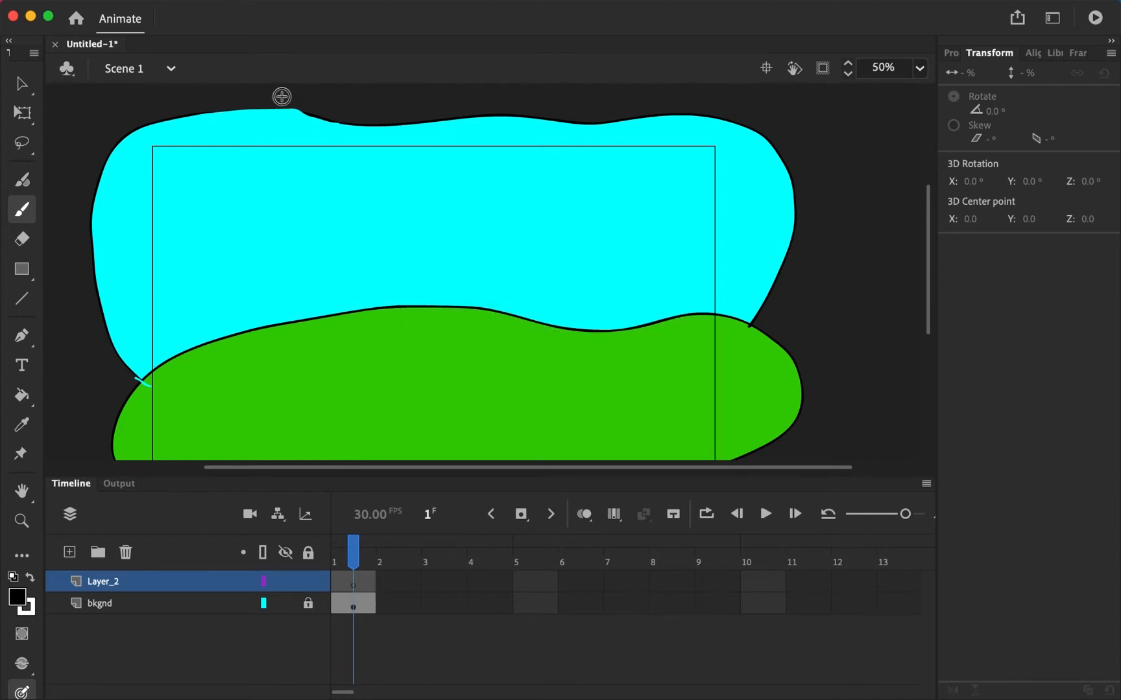
mouse_move(390, 350)
mouse_down()
mouse_move(391, 281)
mouse_move(413, 242)
mouse_move(468, 240)
mouse_move(488, 343)
mouse_move(395, 364)
mouse_up()
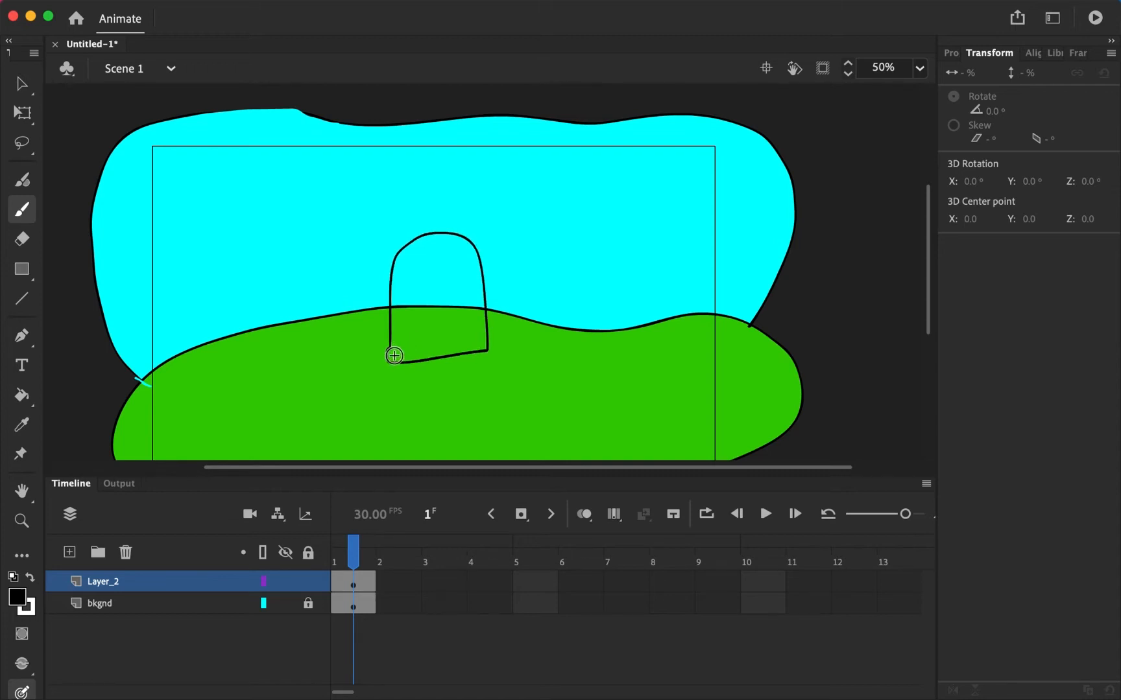
key(super+z)
mouse_move(383, 355)
mouse_down()
mouse_move(383, 289)
mouse_move(417, 244)
mouse_move(472, 285)
mouse_move(472, 356)
mouse_move(384, 352)
mouse_up()
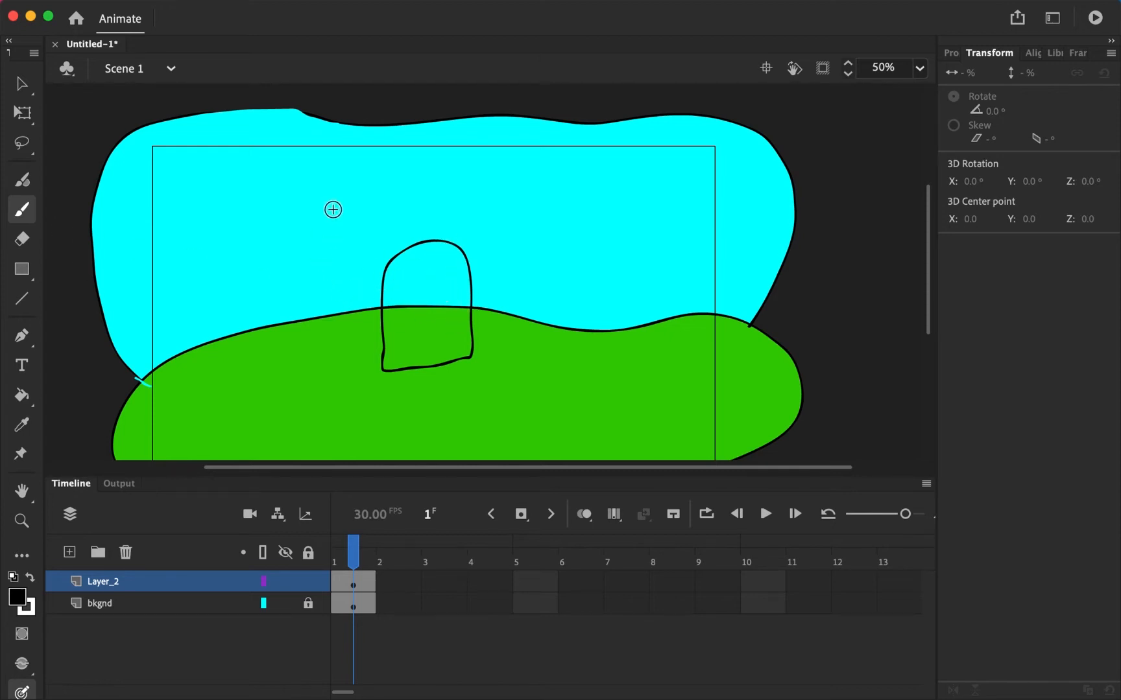
Set the Classic Brush smoothing to 0, sketch a test arch in the sky beside the body outline, and undo it.
click(951, 52)
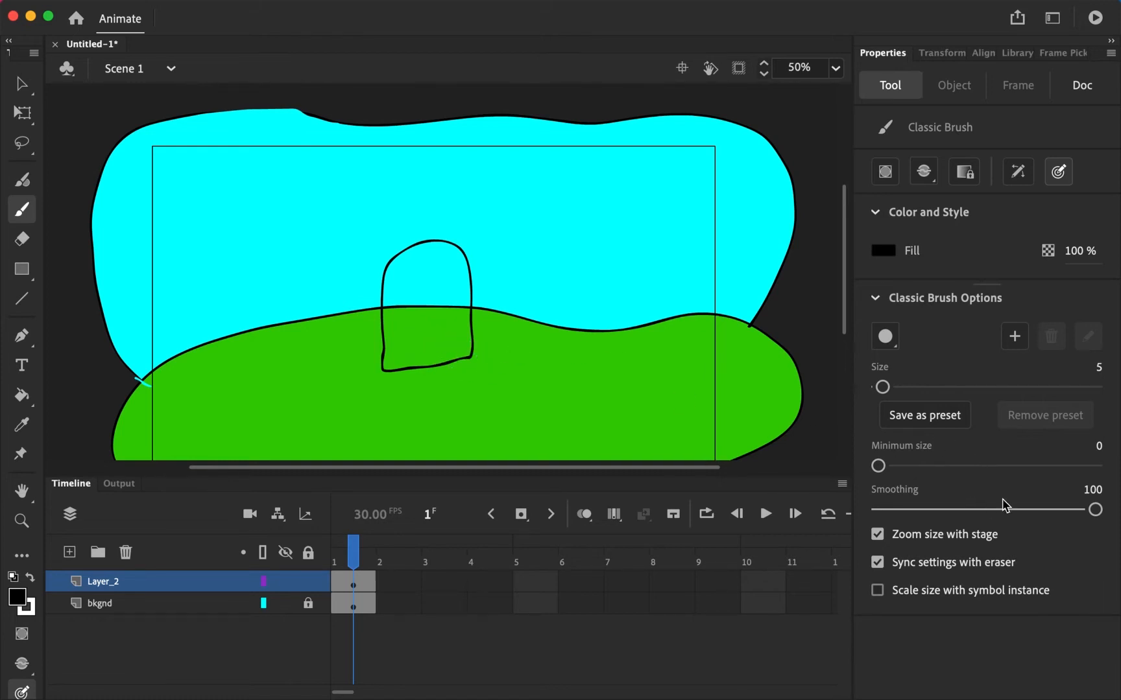
drag(1095, 511, 843, 536)
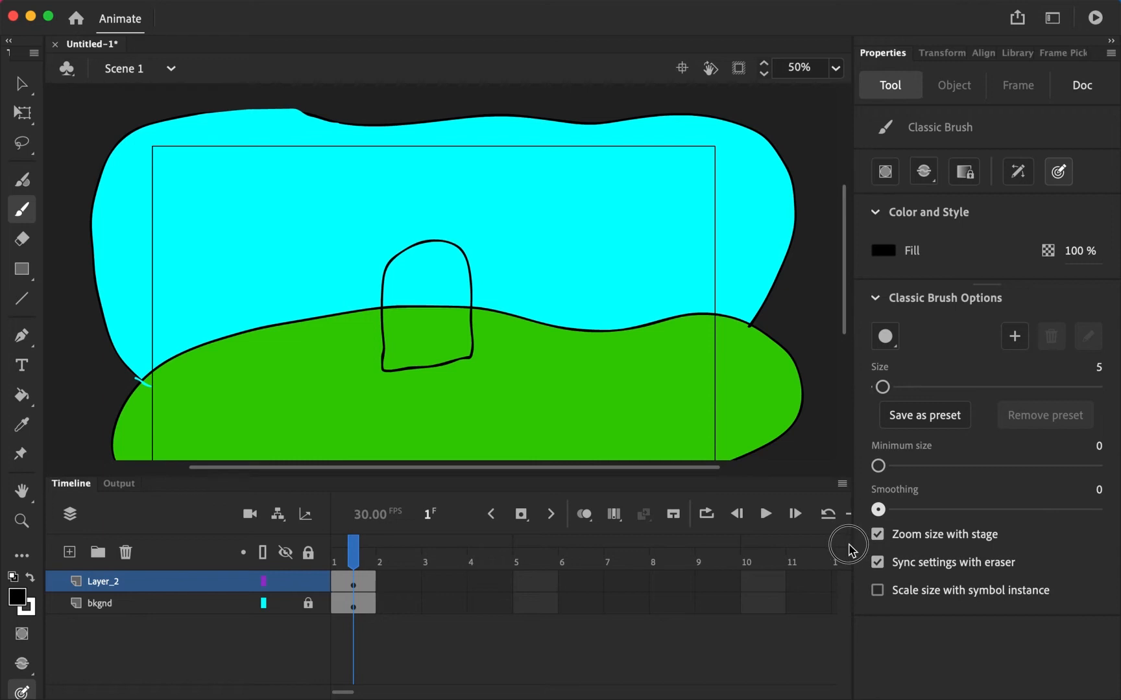
mouse_move(546, 268)
mouse_down()
mouse_move(557, 182)
mouse_move(626, 180)
mouse_move(640, 245)
mouse_move(628, 265)
mouse_move(542, 272)
mouse_up()
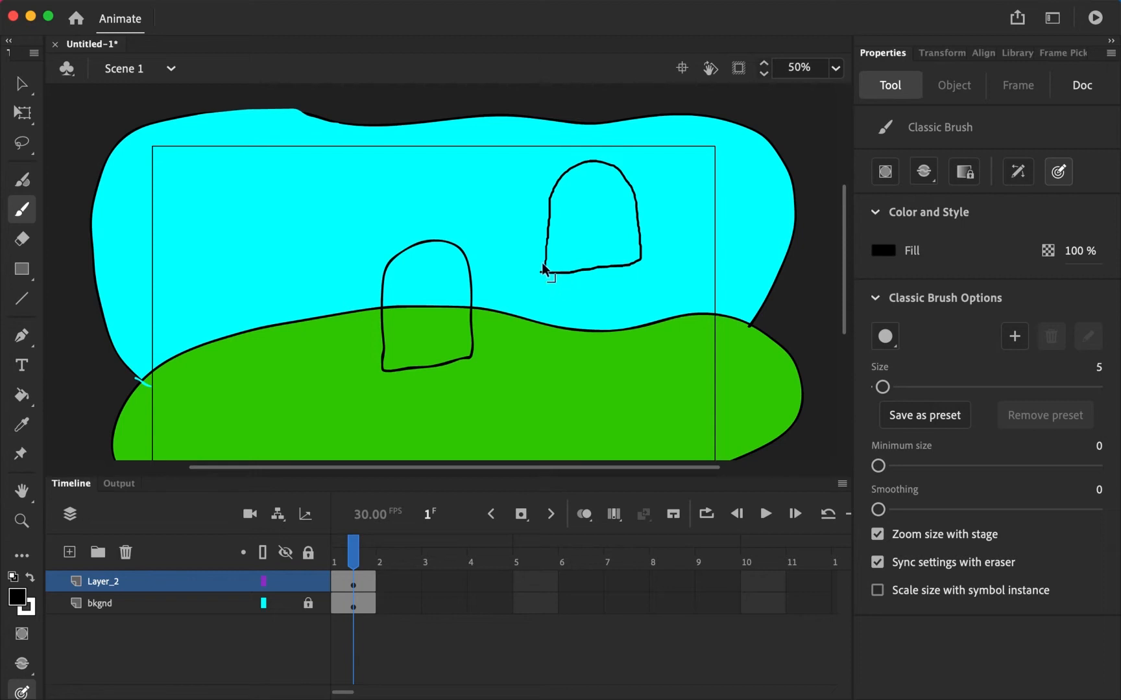
key(super+z)
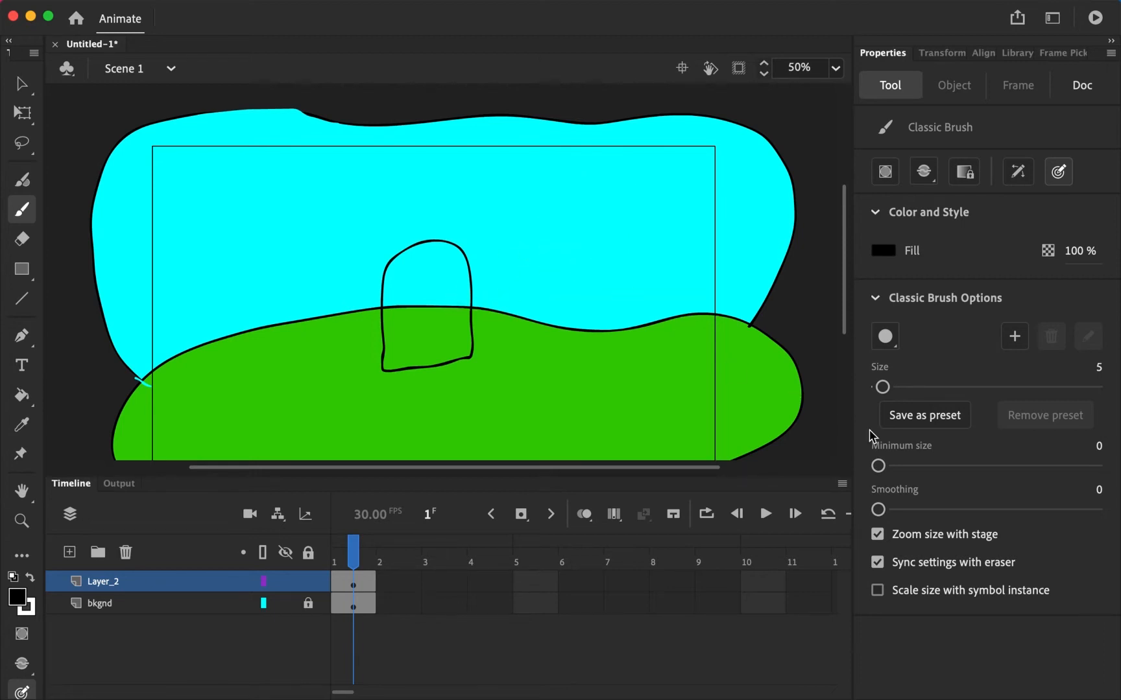
Set the Classic Brush smoothing to 100, draw a second arch in the sky, and view the document settings.
drag(879, 510, 1096, 510)
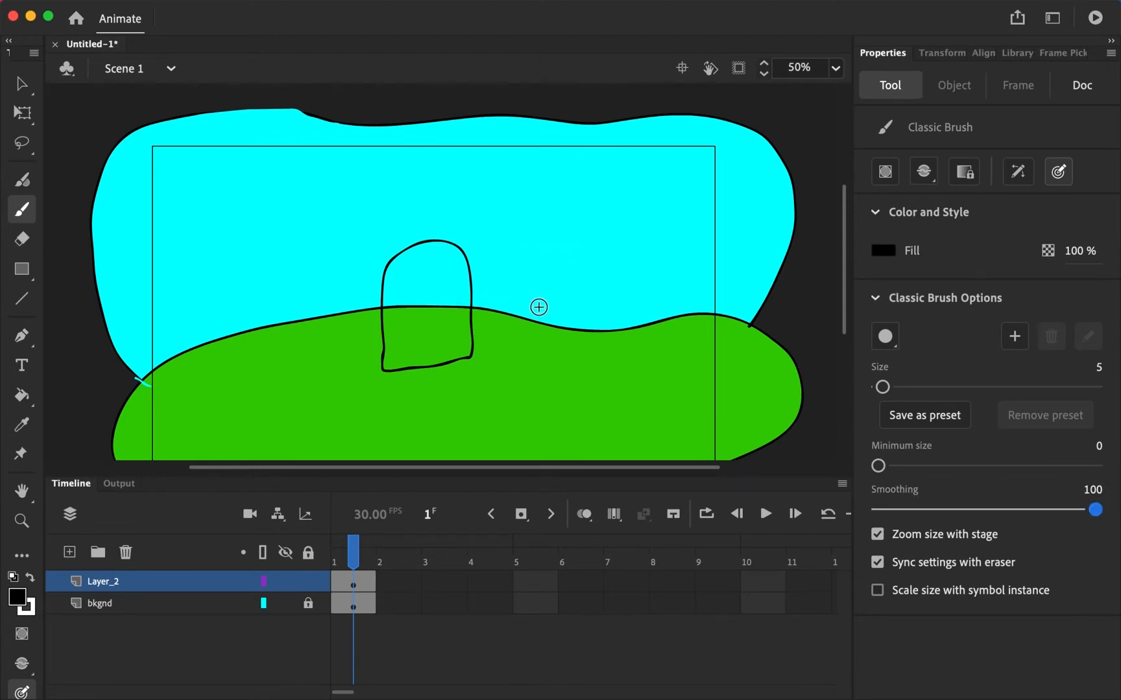
mouse_move(544, 275)
mouse_down()
mouse_move(554, 202)
mouse_move(590, 172)
mouse_move(635, 216)
mouse_move(642, 269)
mouse_move(623, 284)
mouse_move(546, 278)
mouse_up()
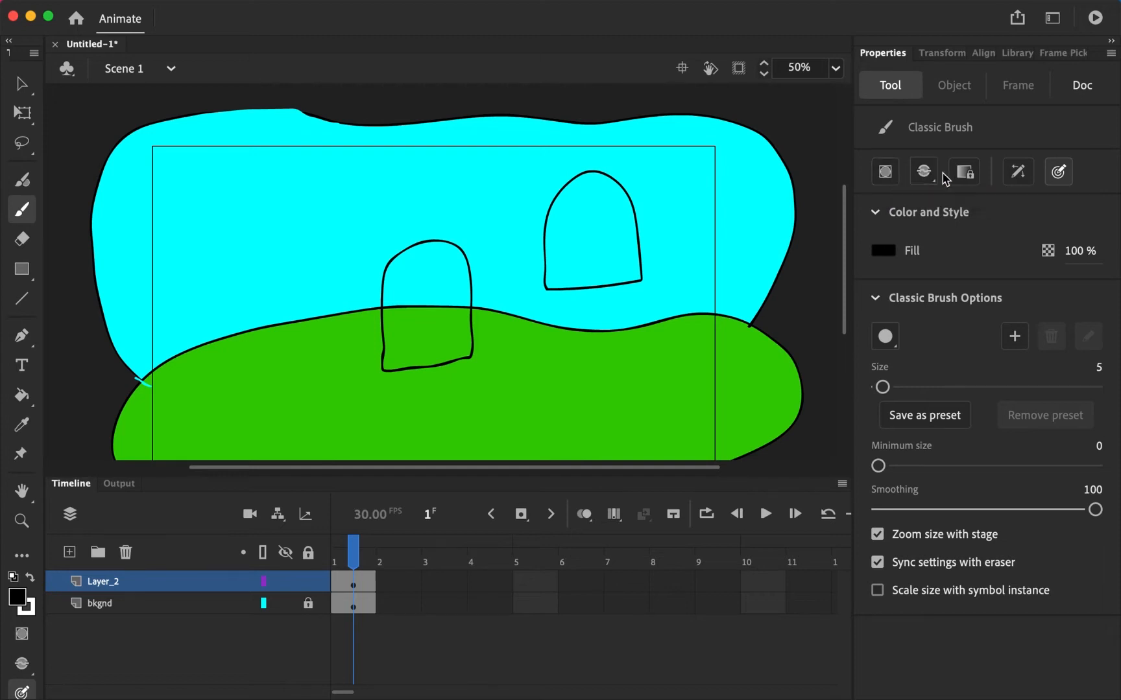
click(1078, 85)
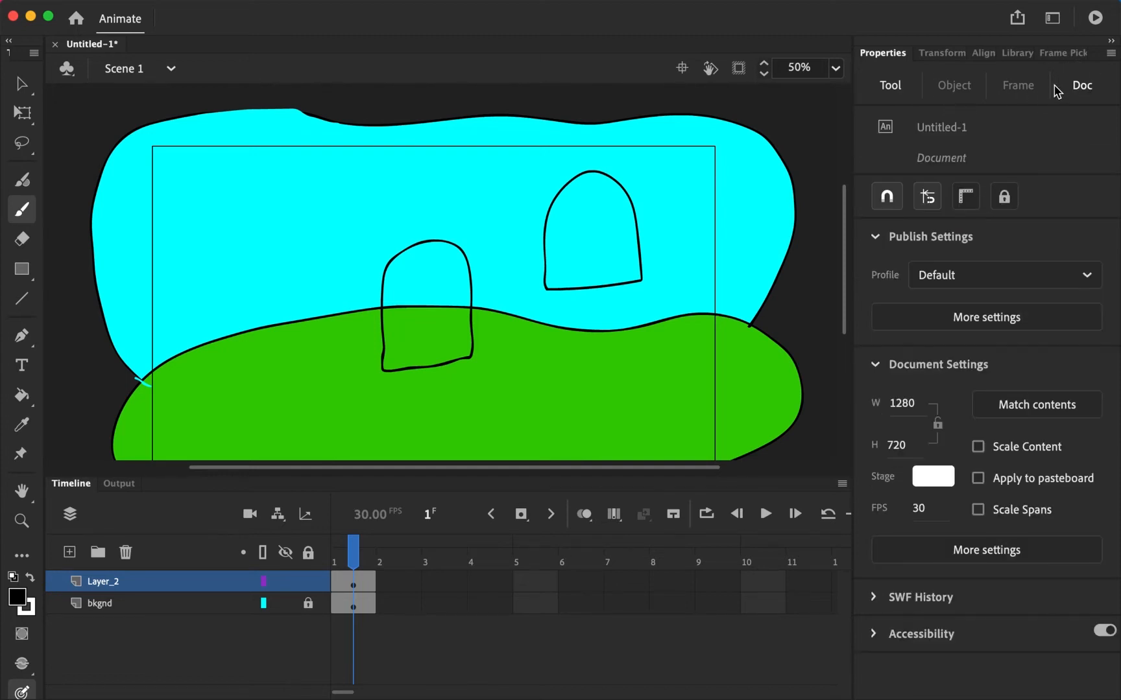
click(887, 96)
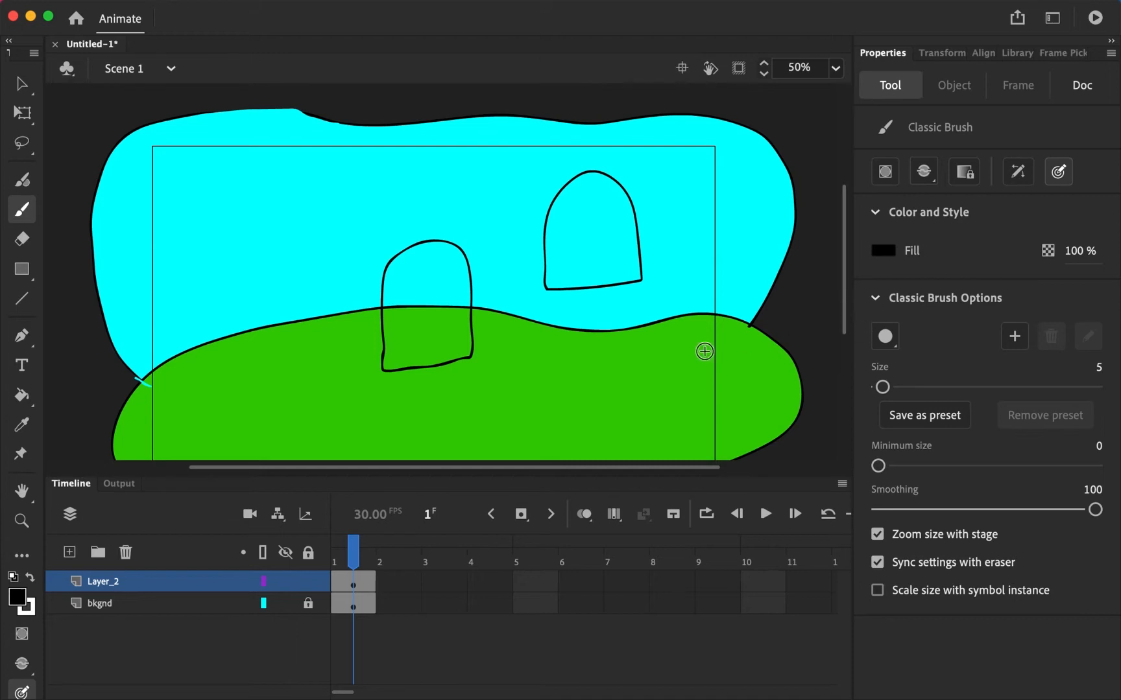
Rename Layer_2 as buddy and switch to the Selection tool.
click(140, 663)
click(138, 595)
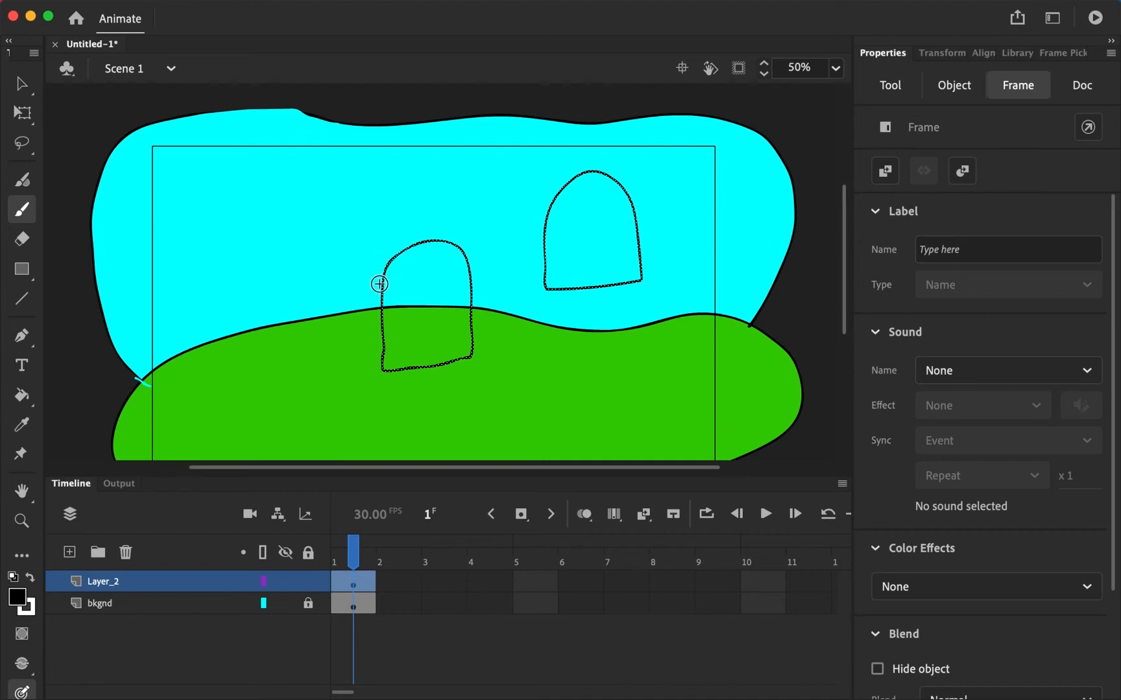
double_click(128, 582)
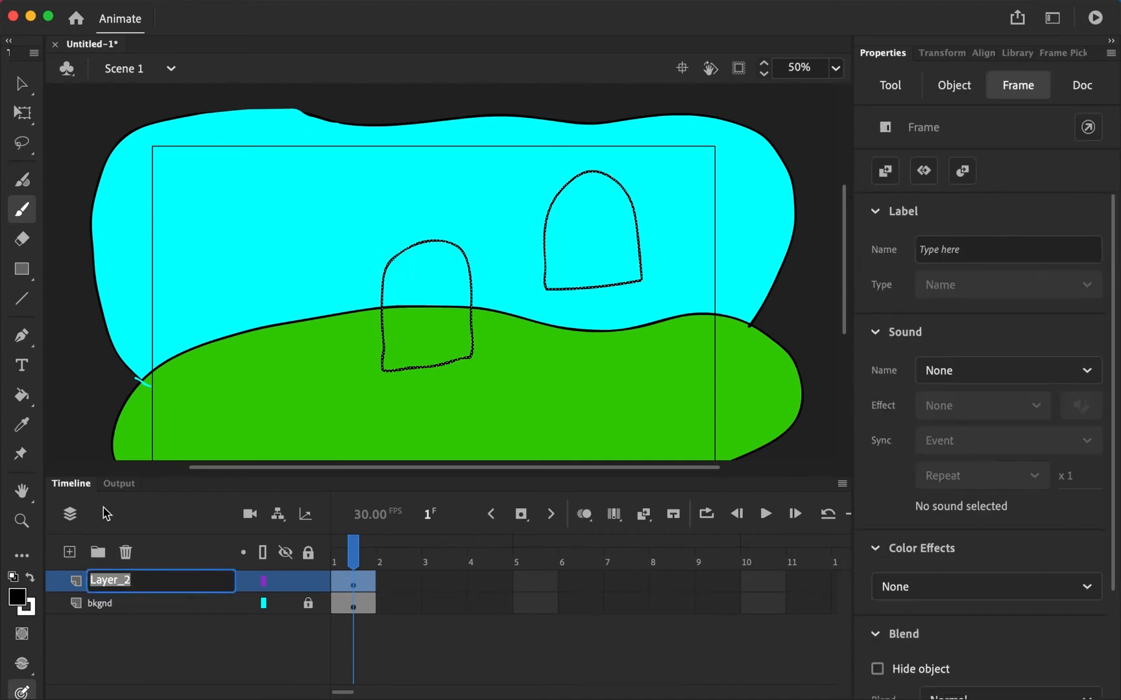
text(buddy)
key(Return)
key(v)
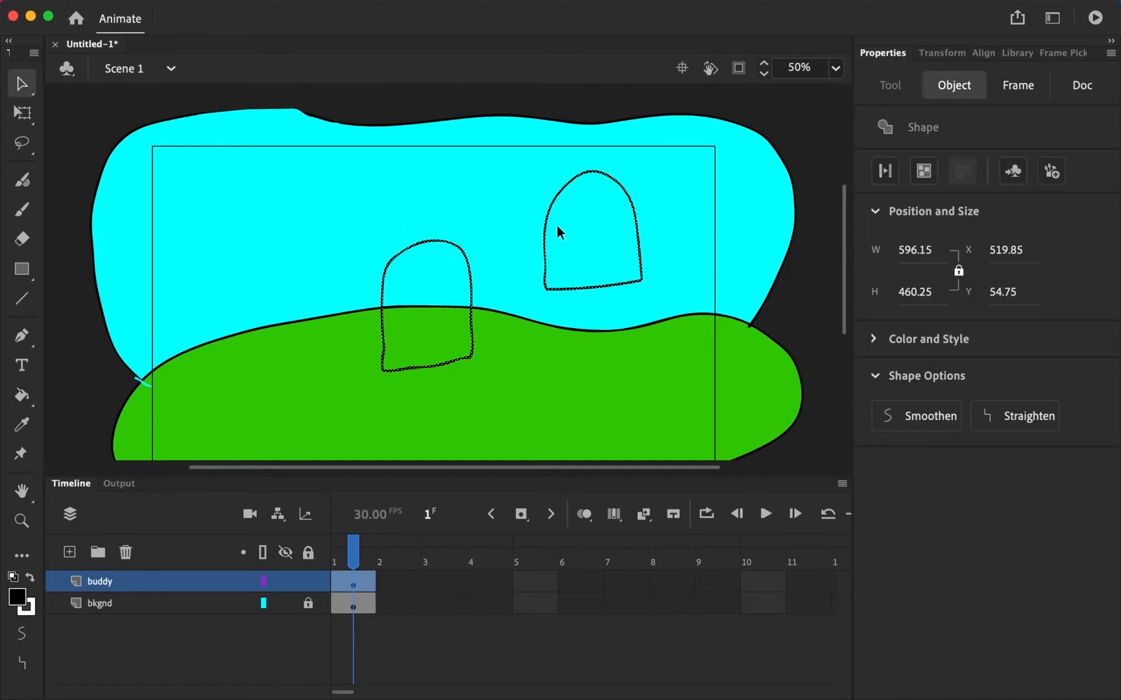
Undo the layer rename and remove the second arch drawn in the sky.
key(e)
key(super+z)
key(super+z)
key(super+z)
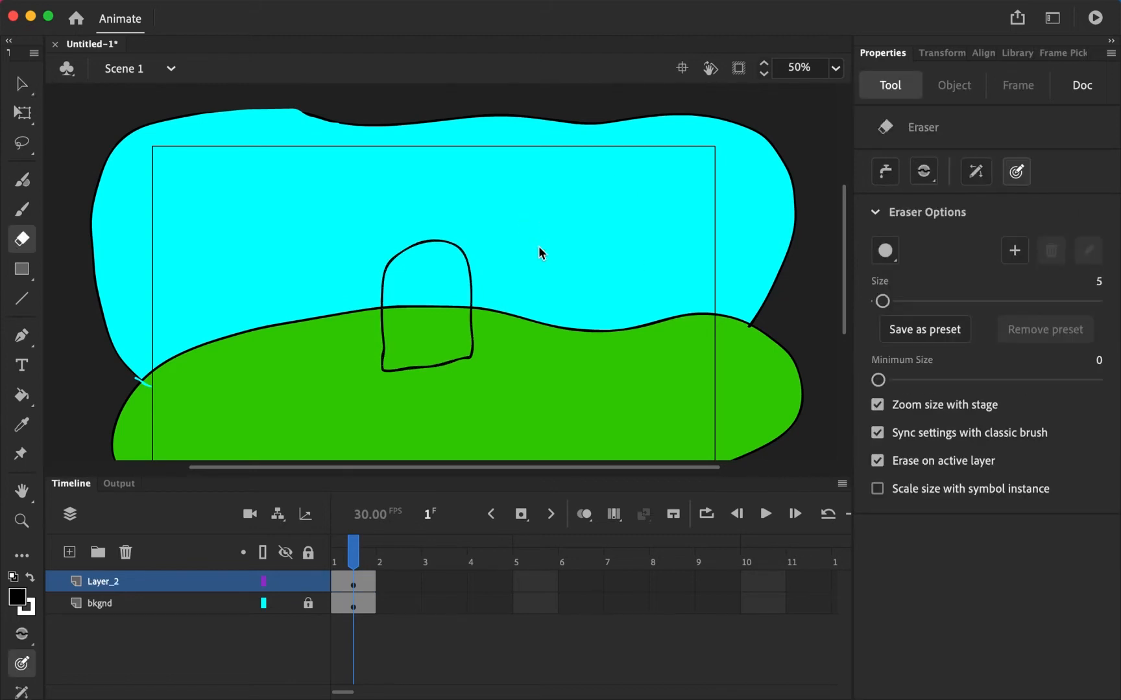
Name the layer holding the remaining arch outline buddy.
click(118, 581)
double_click(134, 586)
text(buddy)
key(Return)
Convert the arch outline on the buddy layer to a Graphic symbol named buddy.
key(v)
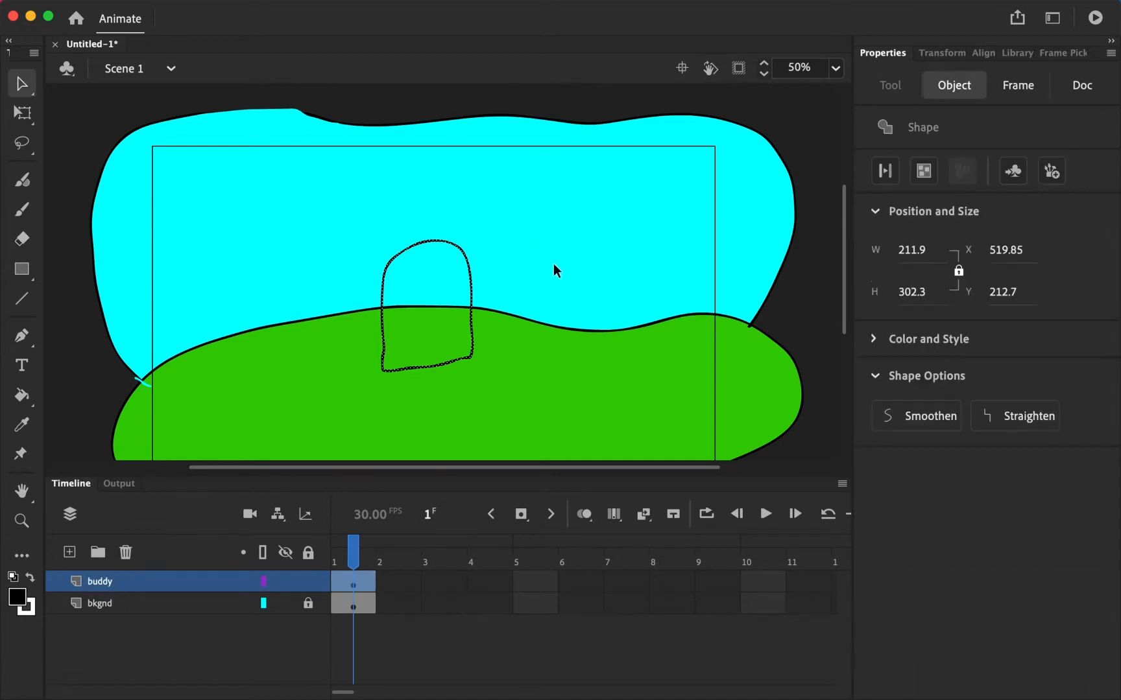
click(554, 265)
click(385, 267)
right_click(389, 280)
mouse_move(470, 553)
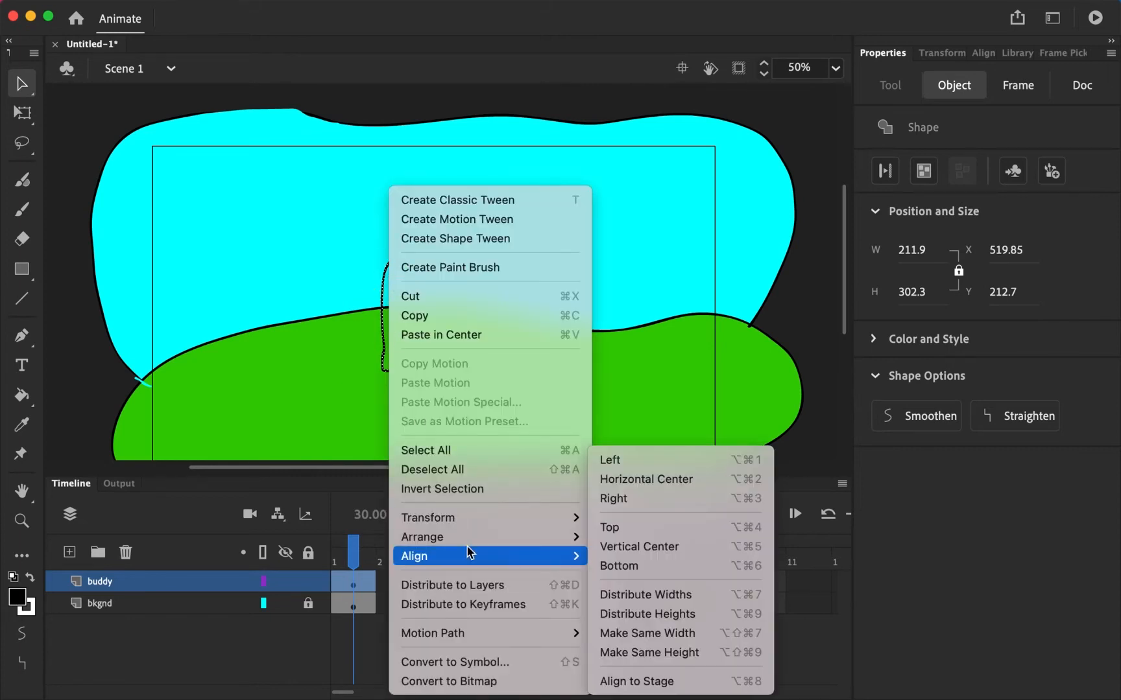
click(469, 662)
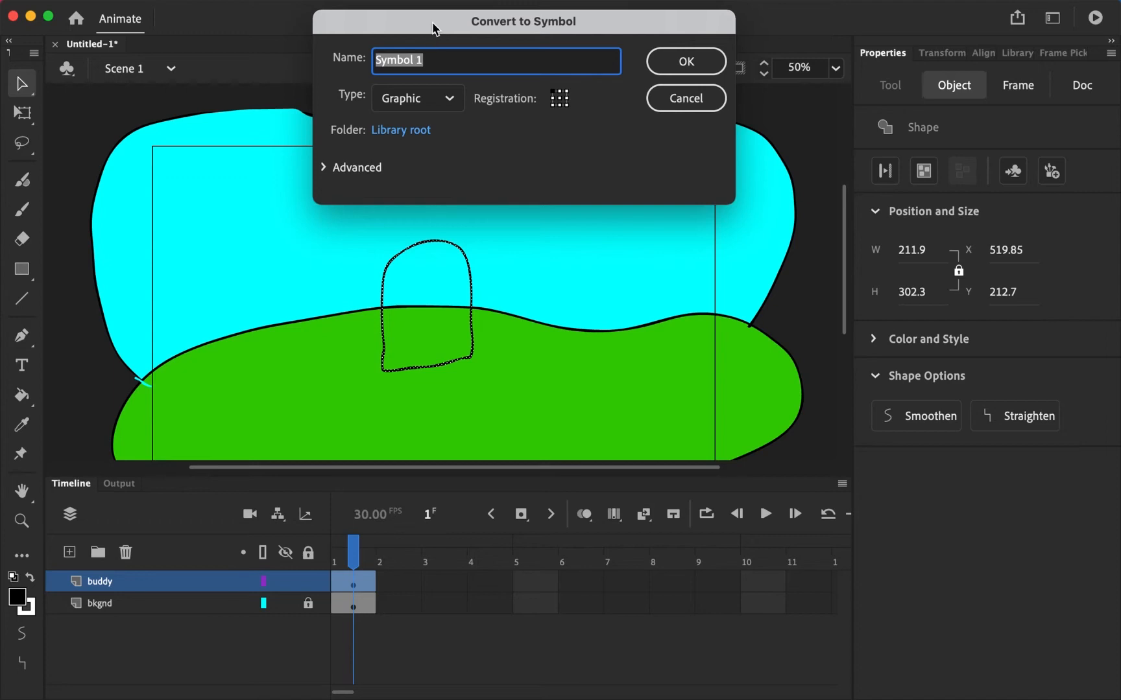
text(buddy)
key(Return)
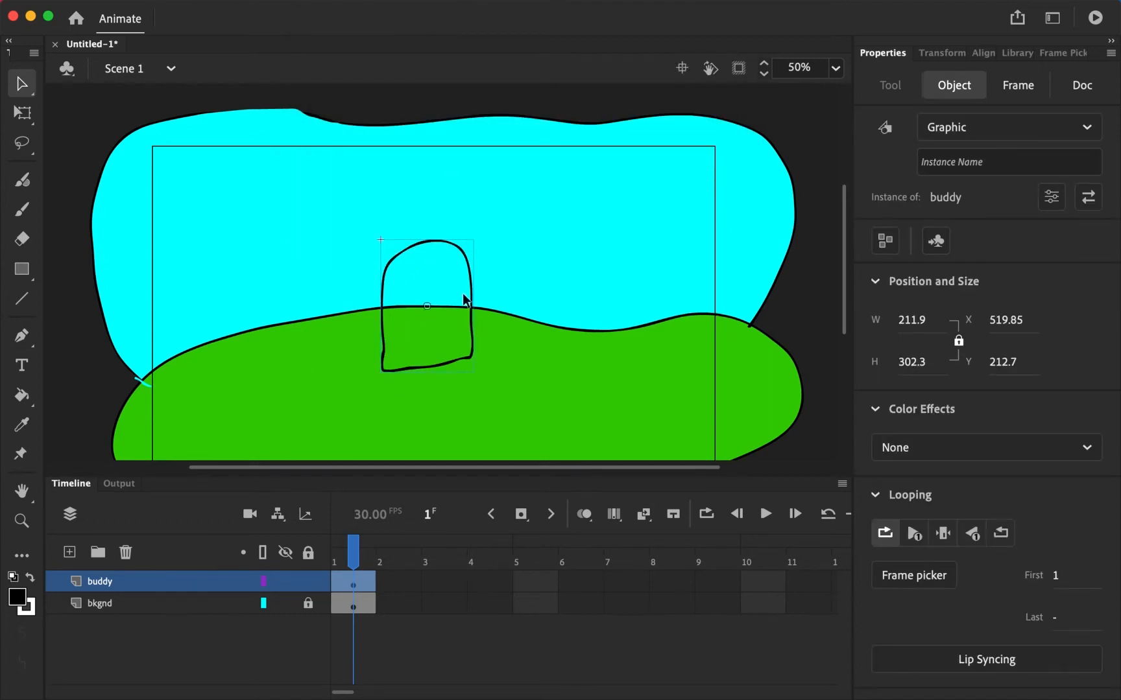
Examine the buddy instance's transform and object properties, and look inside the symbol before returning to Scene 1.
click(940, 52)
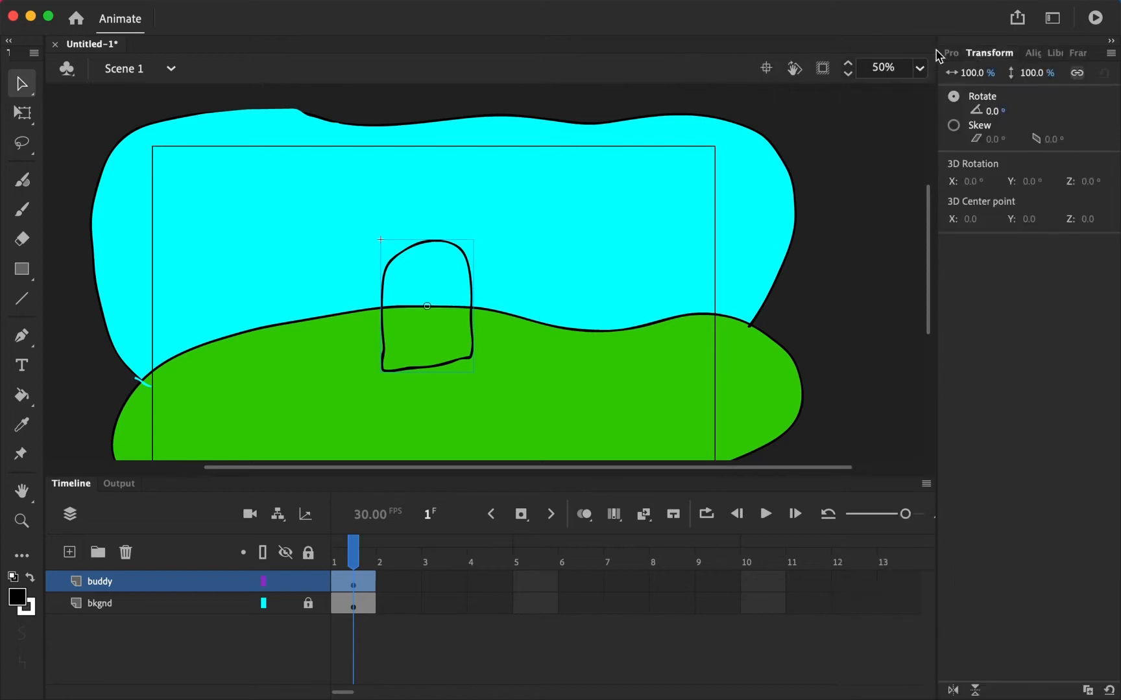
click(951, 54)
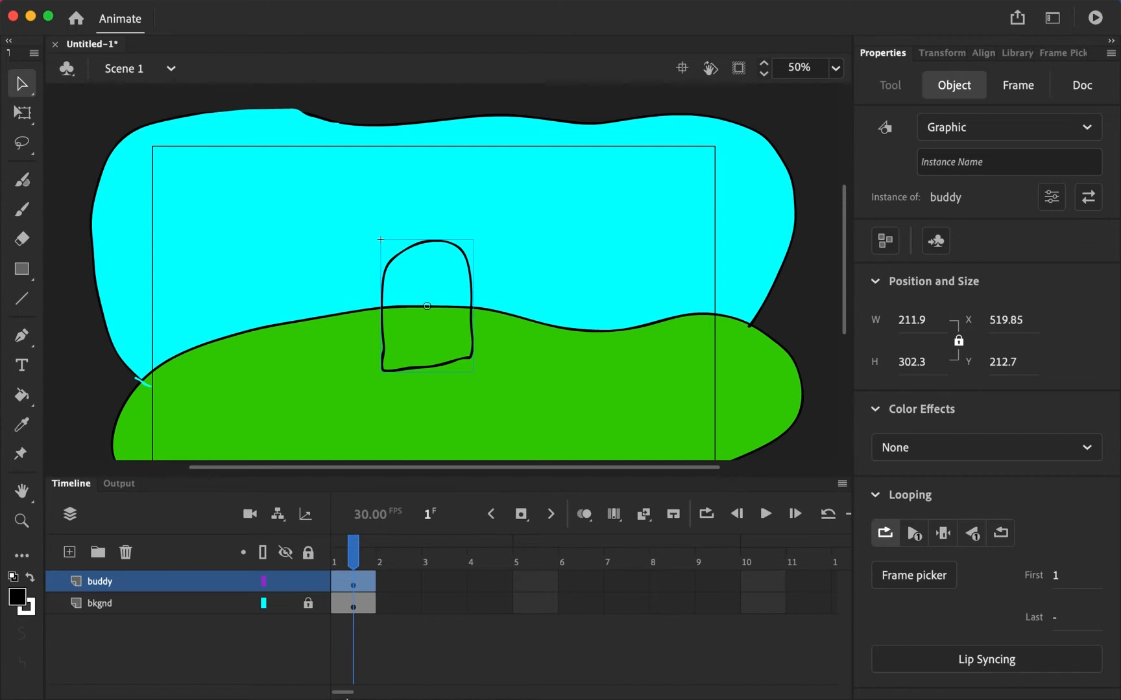
double_click(390, 254)
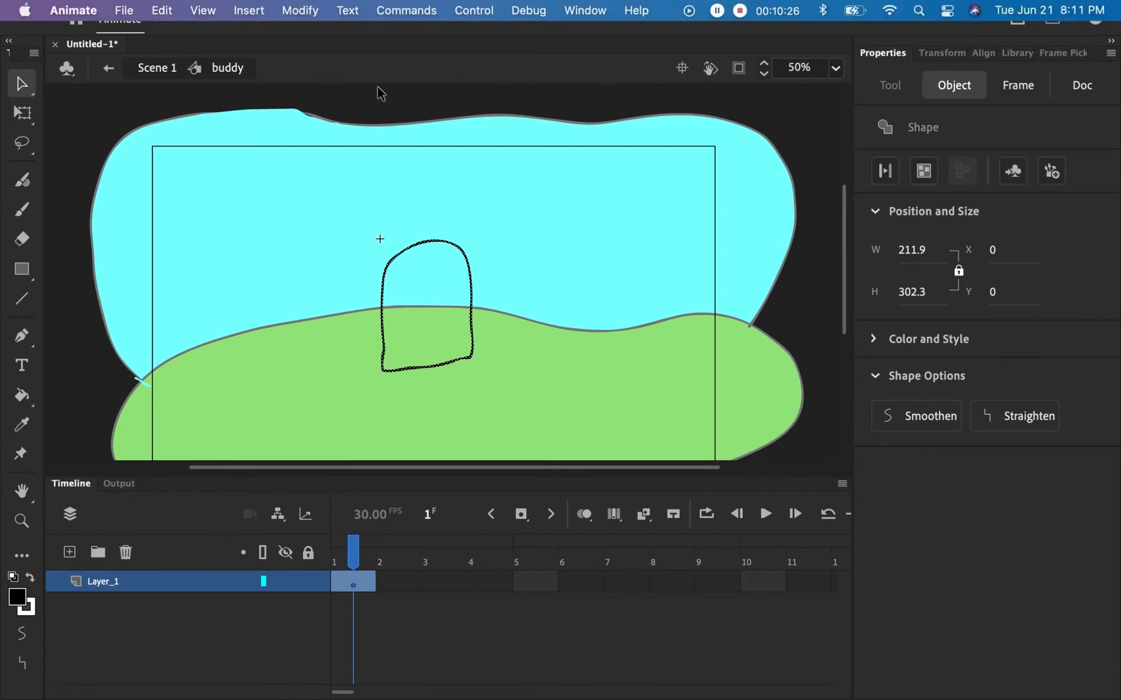
mouse_move(385, 6)
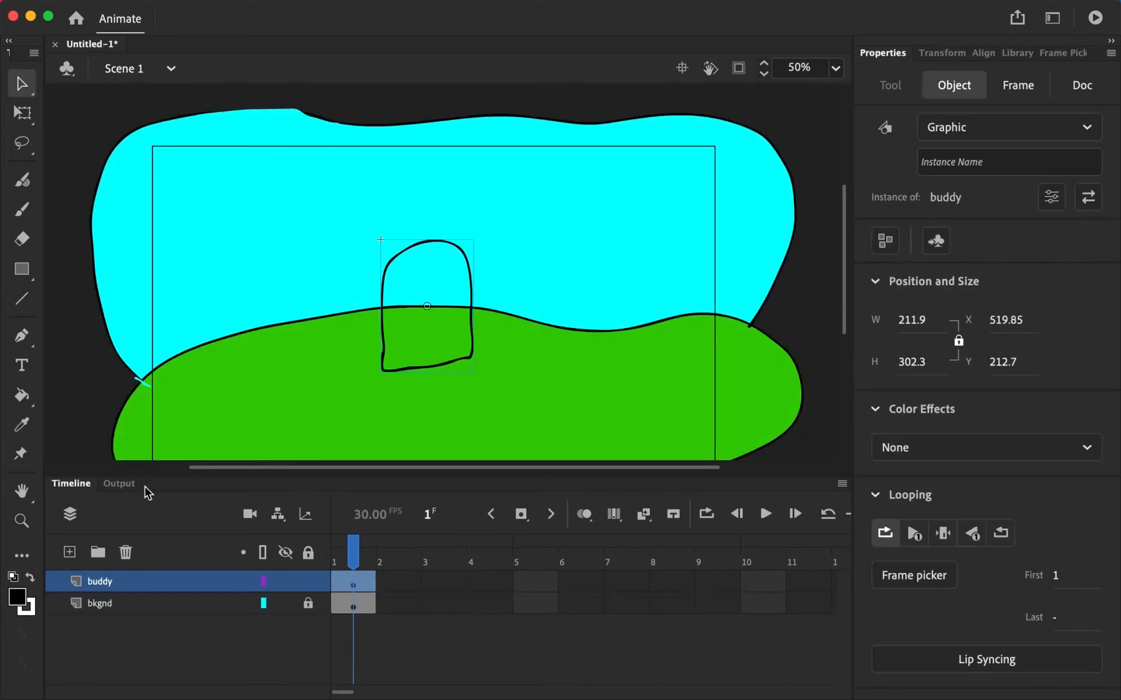
Enter the buddy symbol and rename its Layer_1 as torso.
double_click(424, 246)
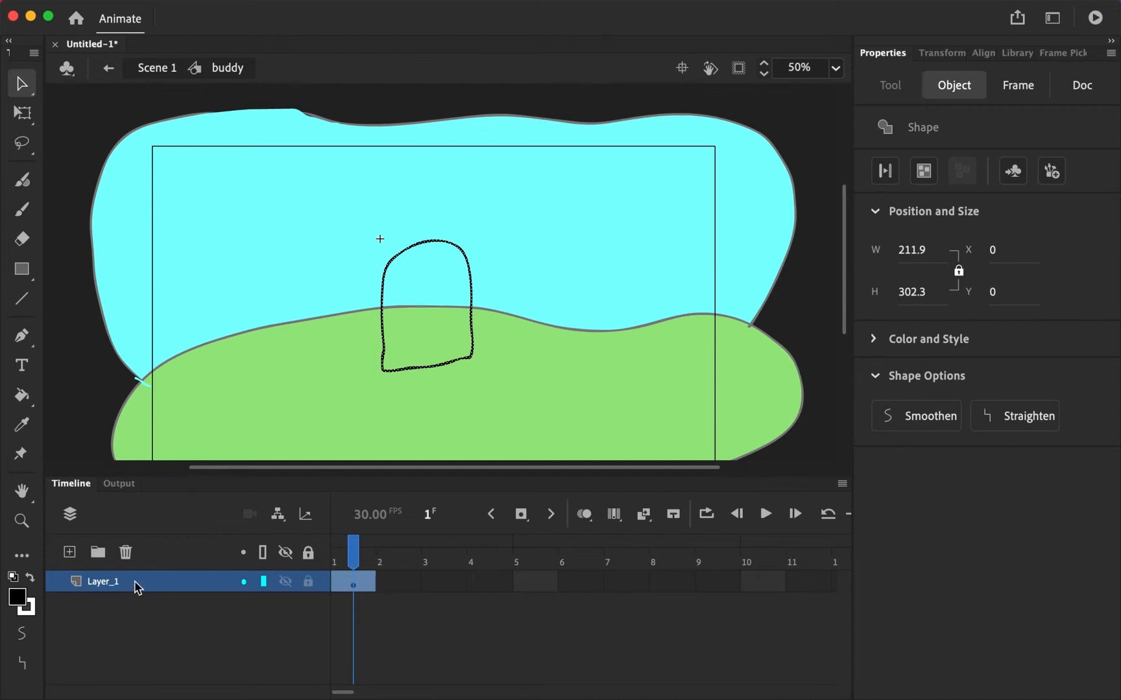
double_click(133, 582)
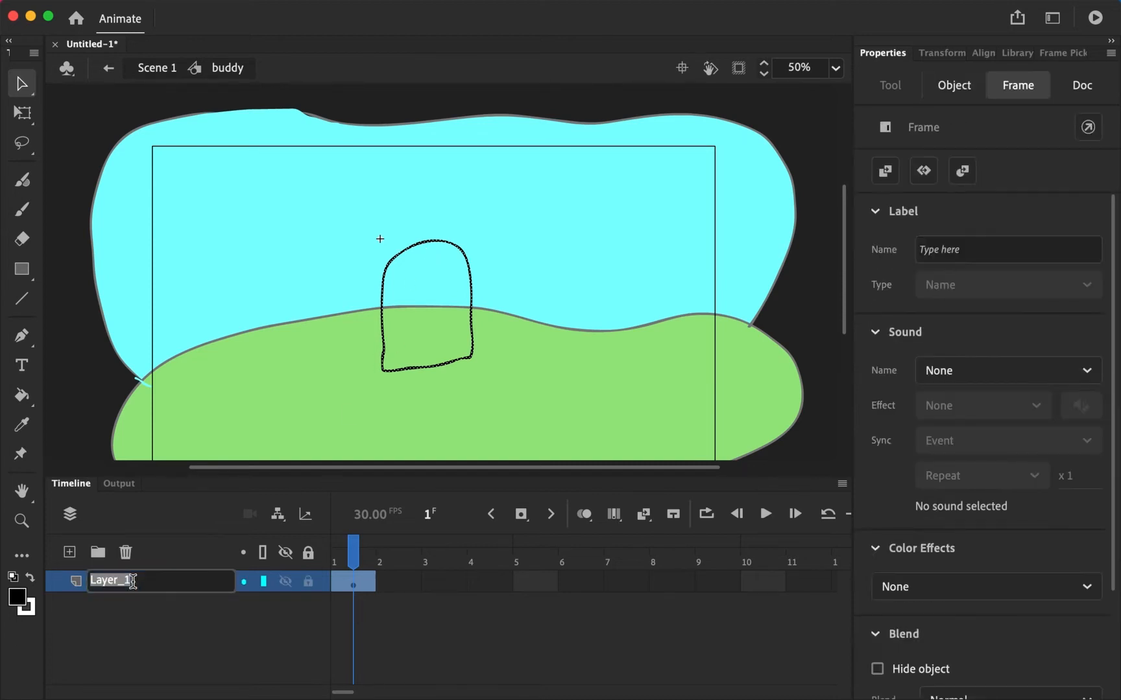
text(torso)
double_click(133, 582)
text(torso)
key(Return)
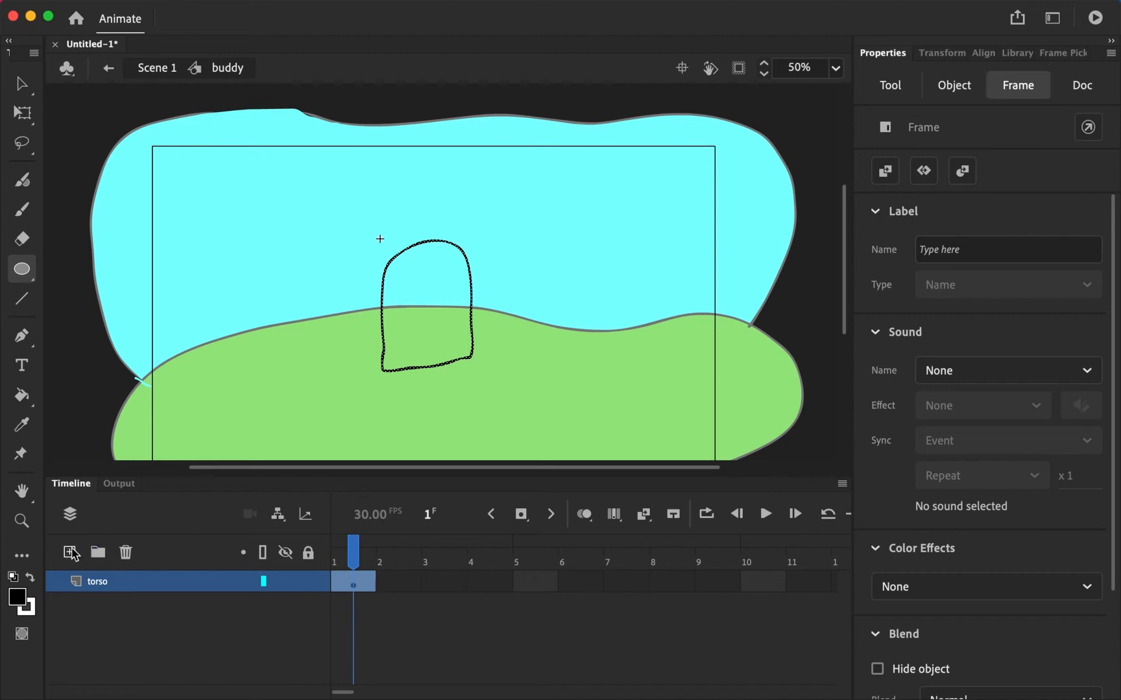
Fill the torso outline with solid dark blue using the Paint Bucket.
click(132, 596)
click(132, 582)
click(12, 598)
click(143, 436)
click(232, 435)
key(v)
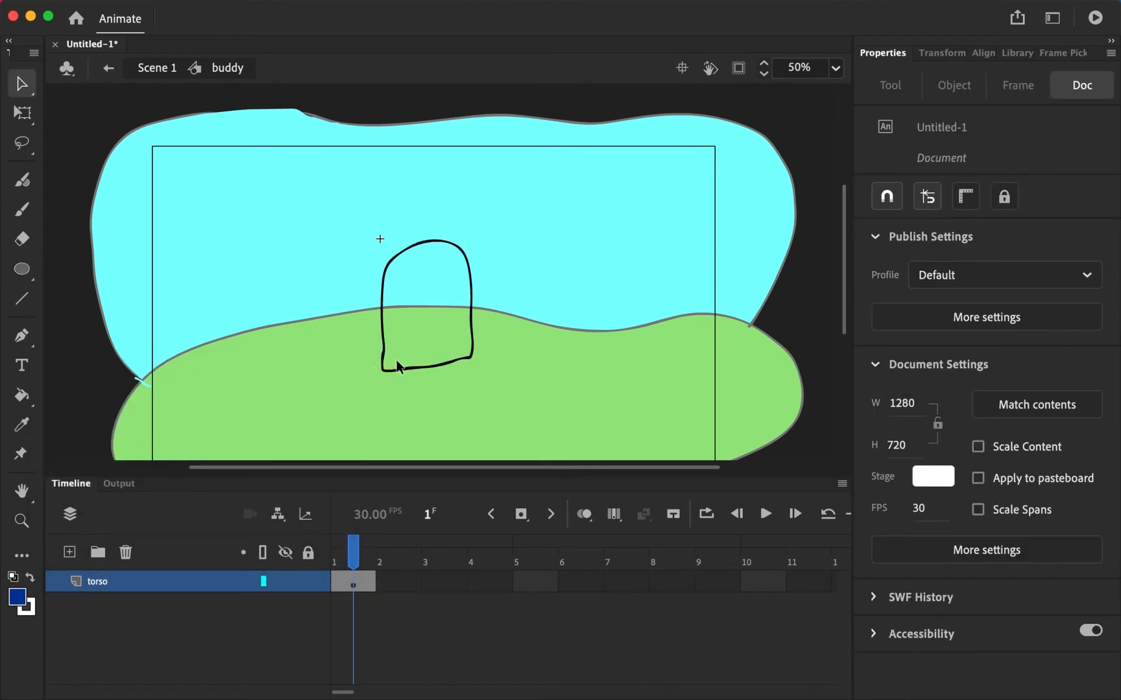
key(k)
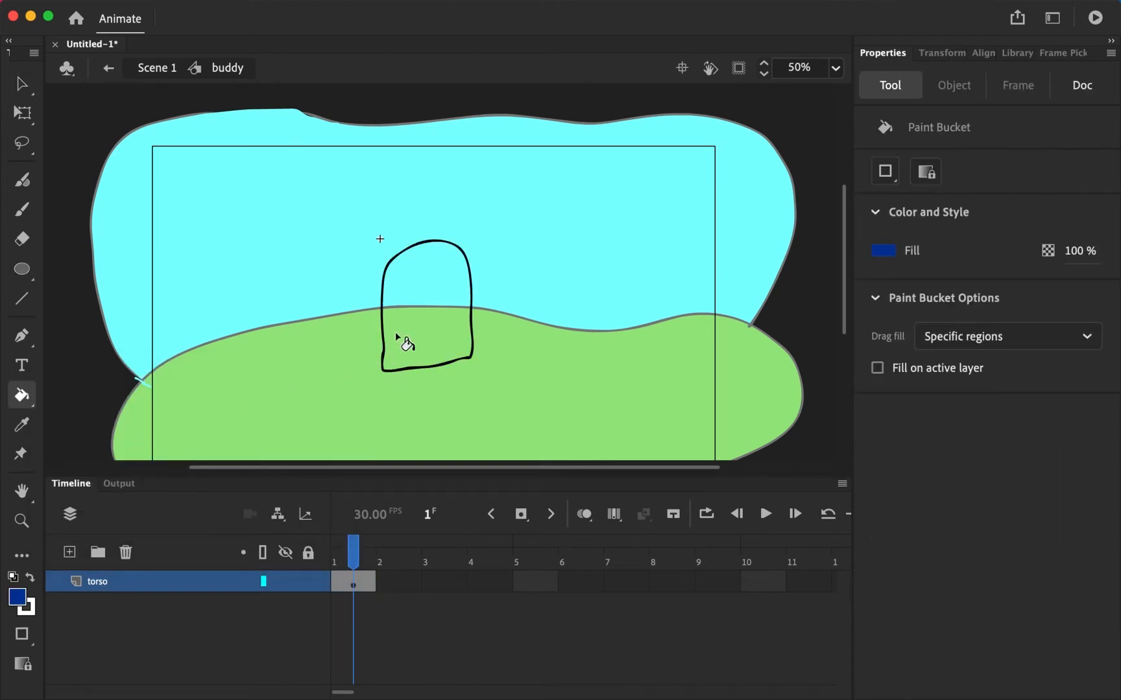
click(413, 320)
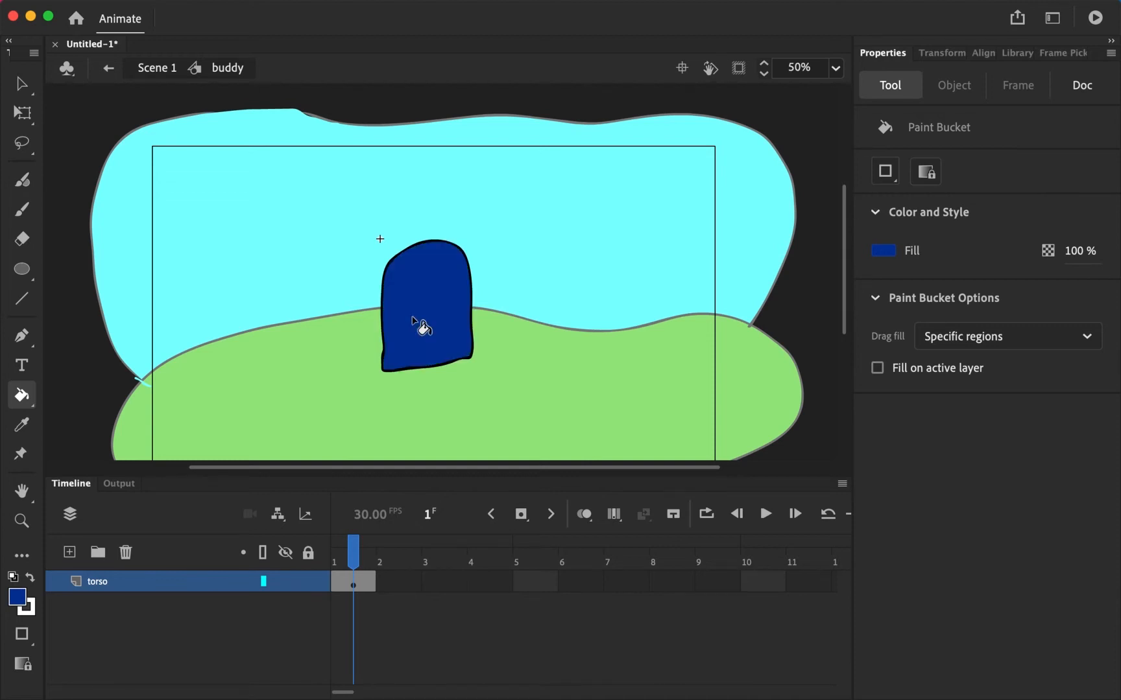
Add four new layers above the torso layer inside the buddy symbol.
key(z)
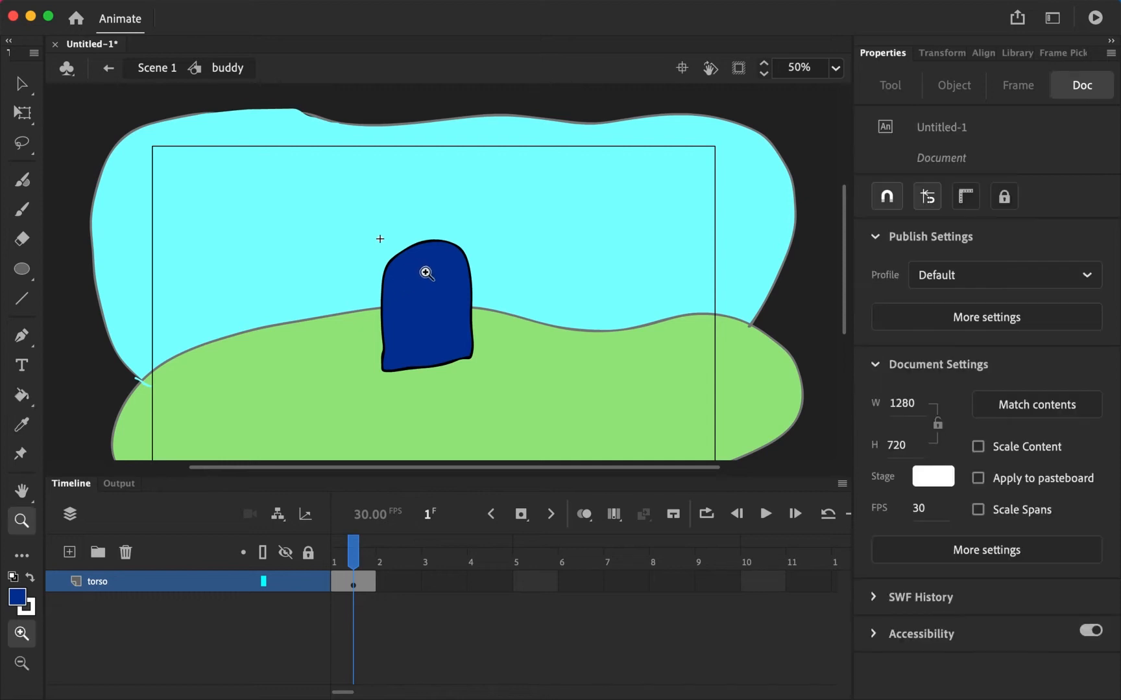
click(424, 271)
scroll(425, 318, down, 5)
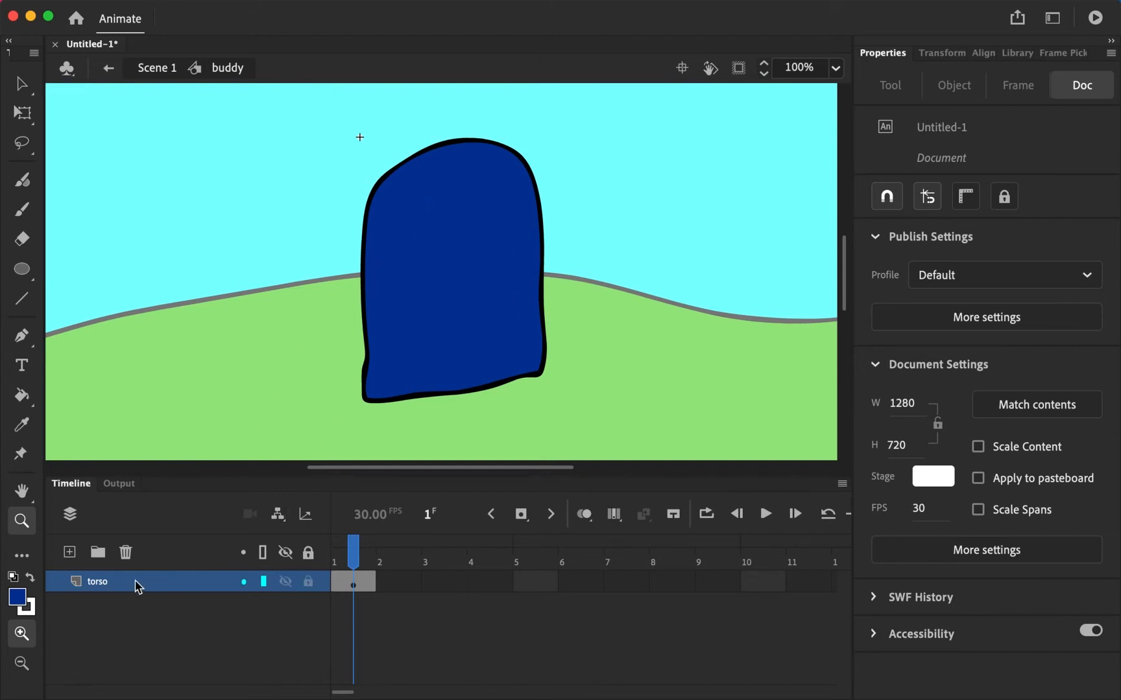
click(69, 552)
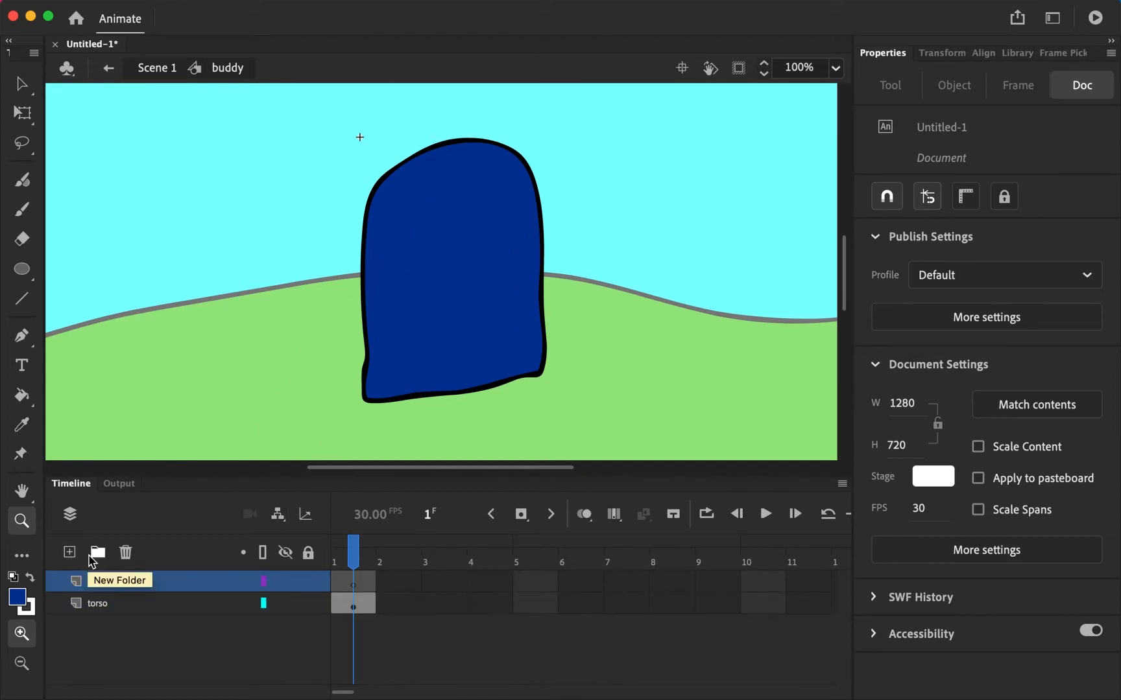
click(136, 585)
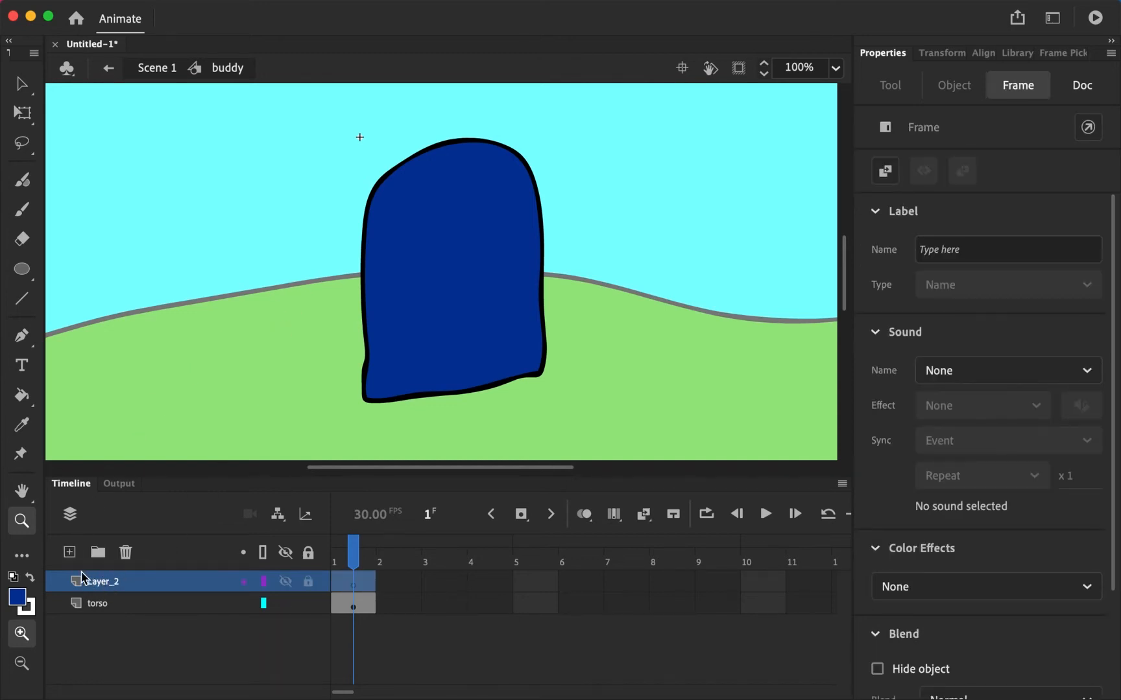
click(69, 552)
click(70, 552)
click(69, 552)
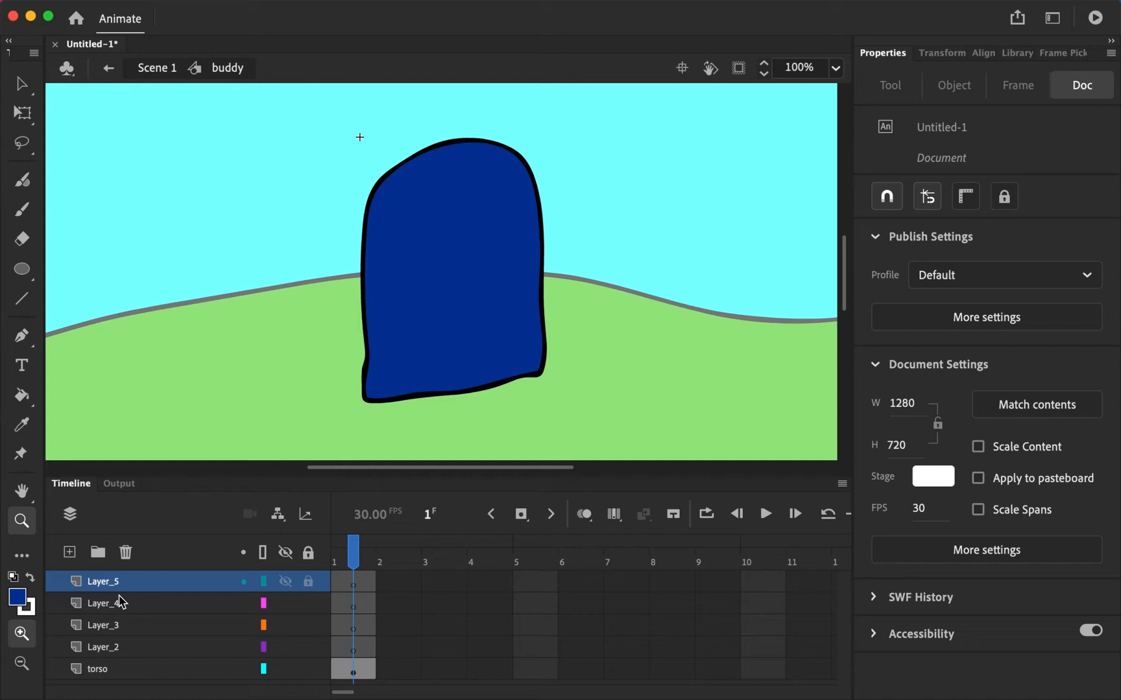
Rename Layer_2, directly above torso, as Lfoot.
double_click(127, 648)
text(Lfoot)
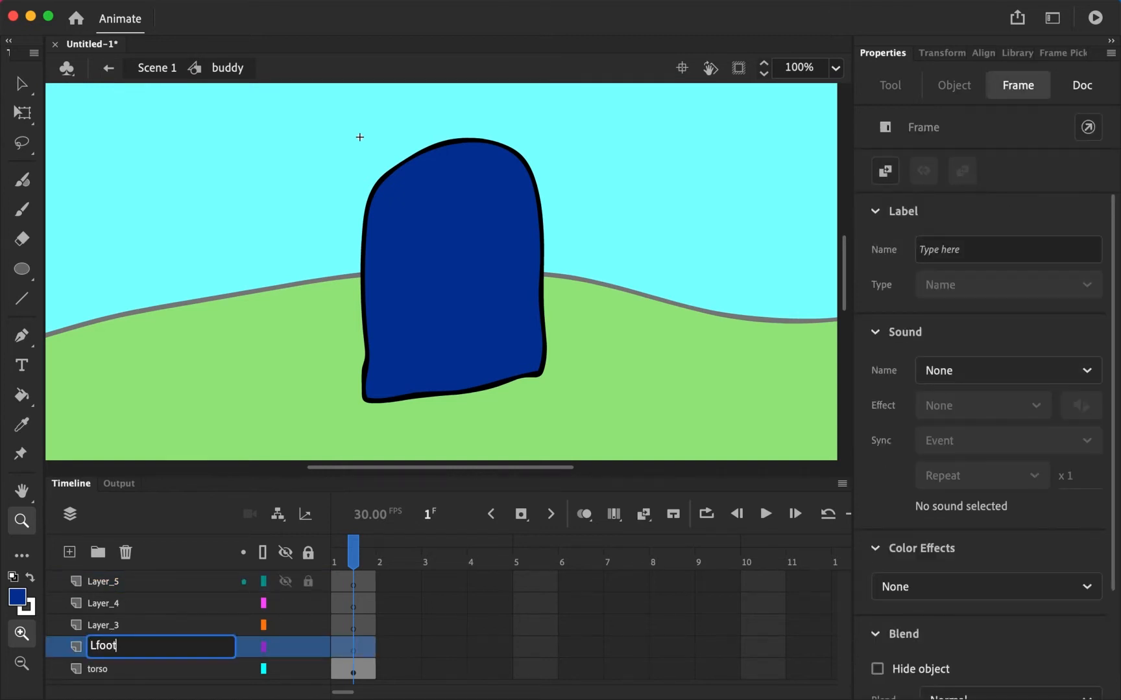
key(Return)
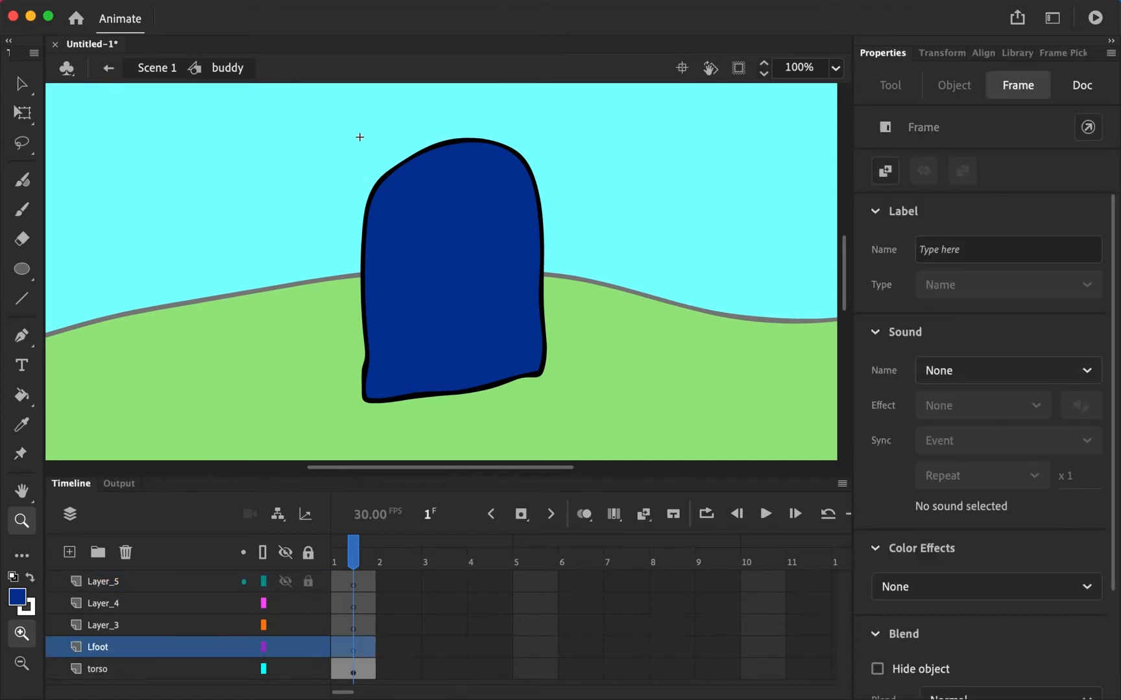
Move the torso layer to the top of the layer stack.
key(b)
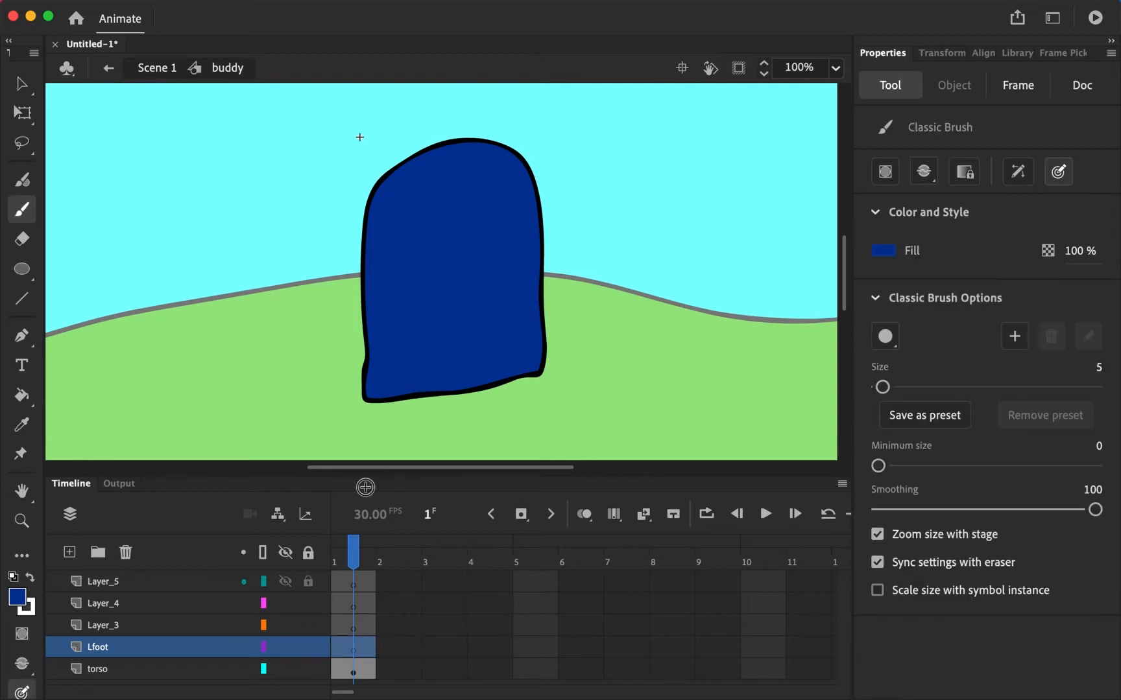
click(159, 661)
drag(159, 662, 166, 569)
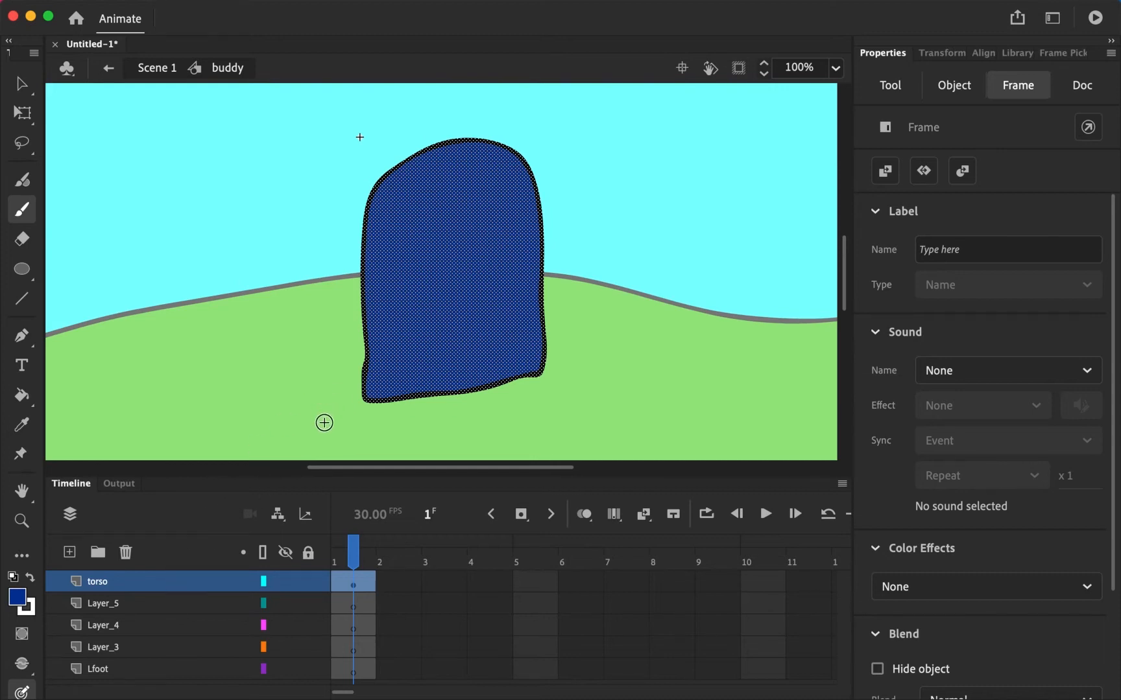
Draw a small black foot outline below the torso's lower left edge on the Lfoot layer with the Classic Brush.
click(151, 669)
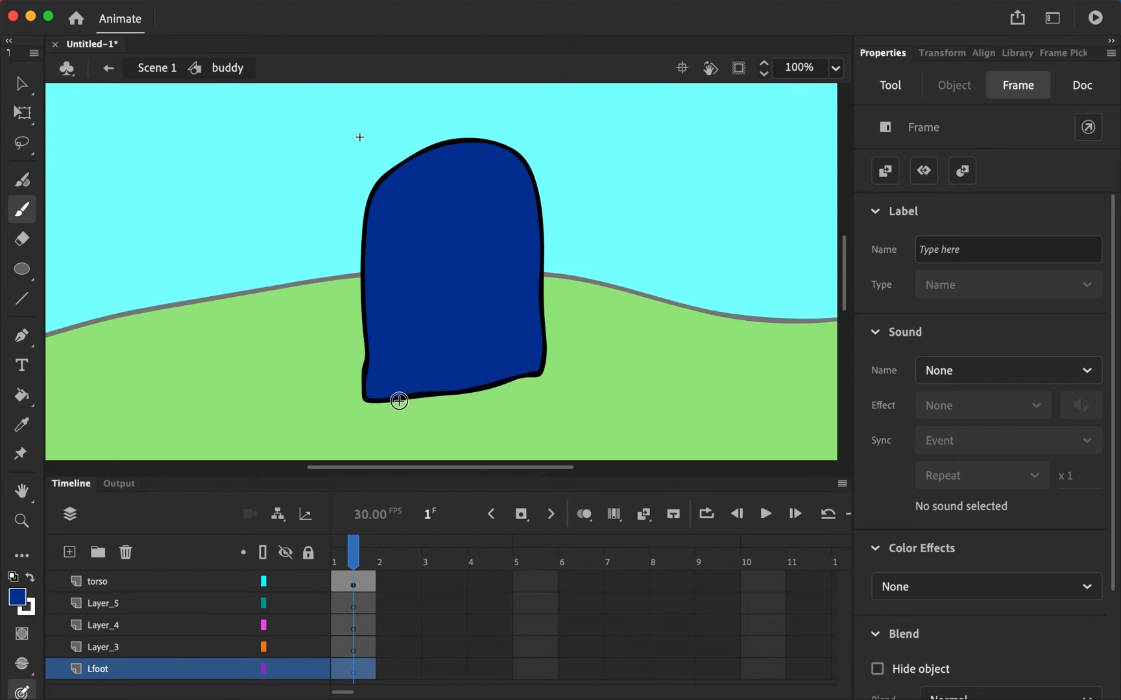
key(d)
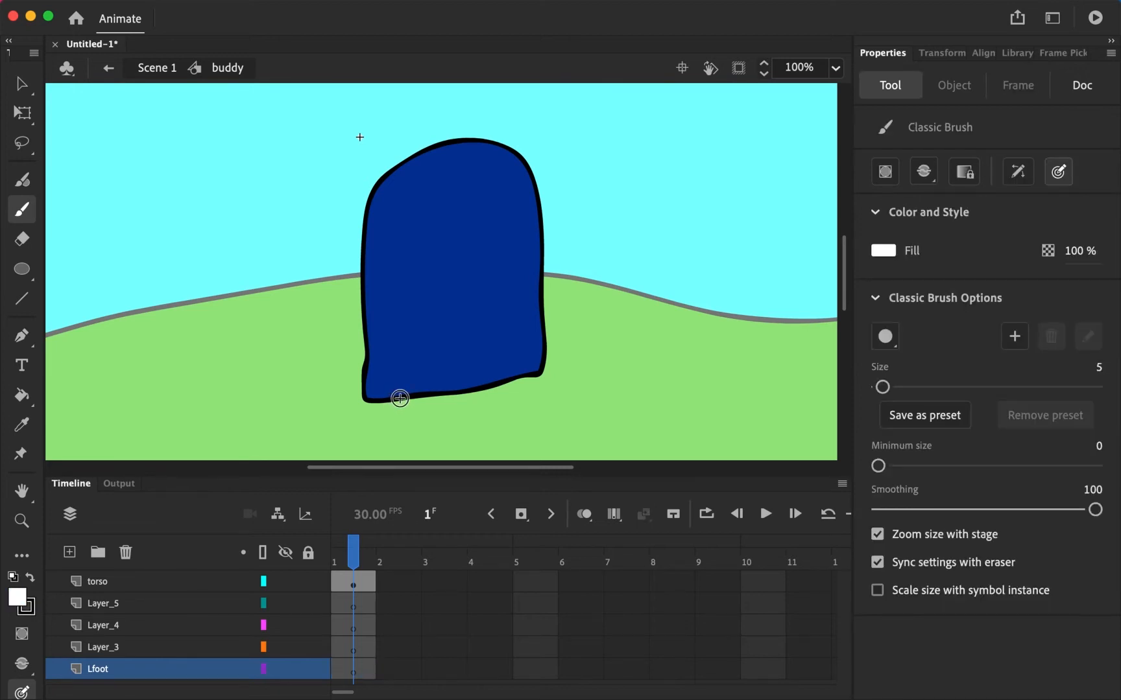
key(x)
mouse_move(397, 393)
mouse_down()
mouse_move(389, 427)
mouse_move(417, 425)
mouse_move(403, 388)
mouse_up()
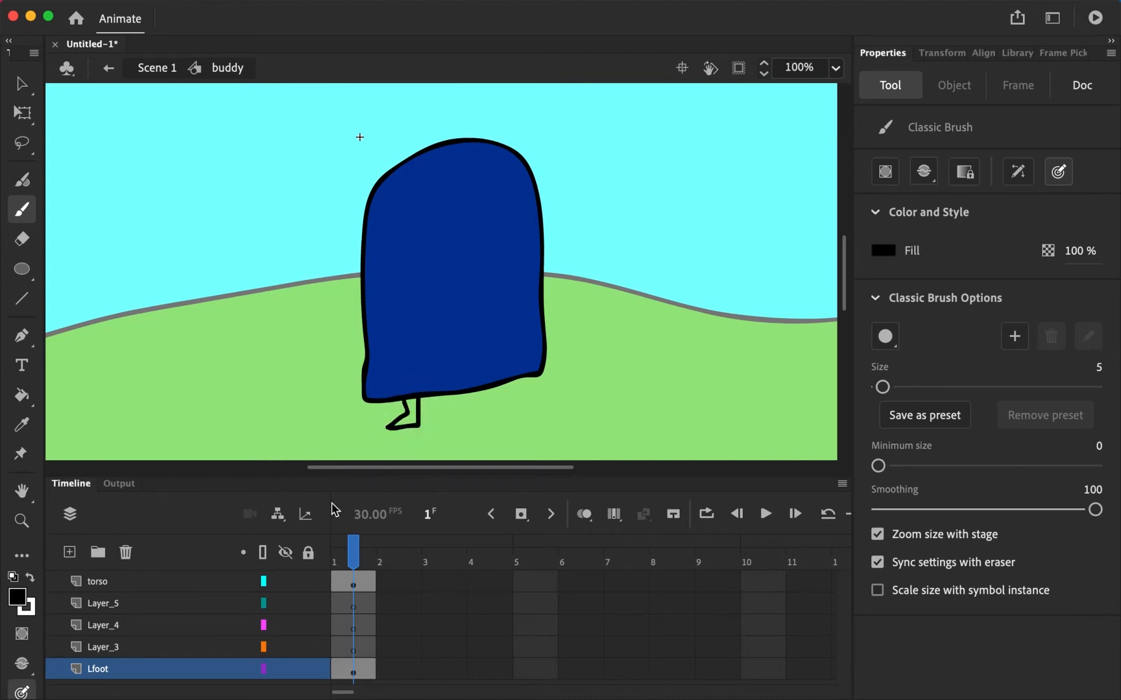
Fill the foot outline with pale yellow #FFFFCC.
click(18, 597)
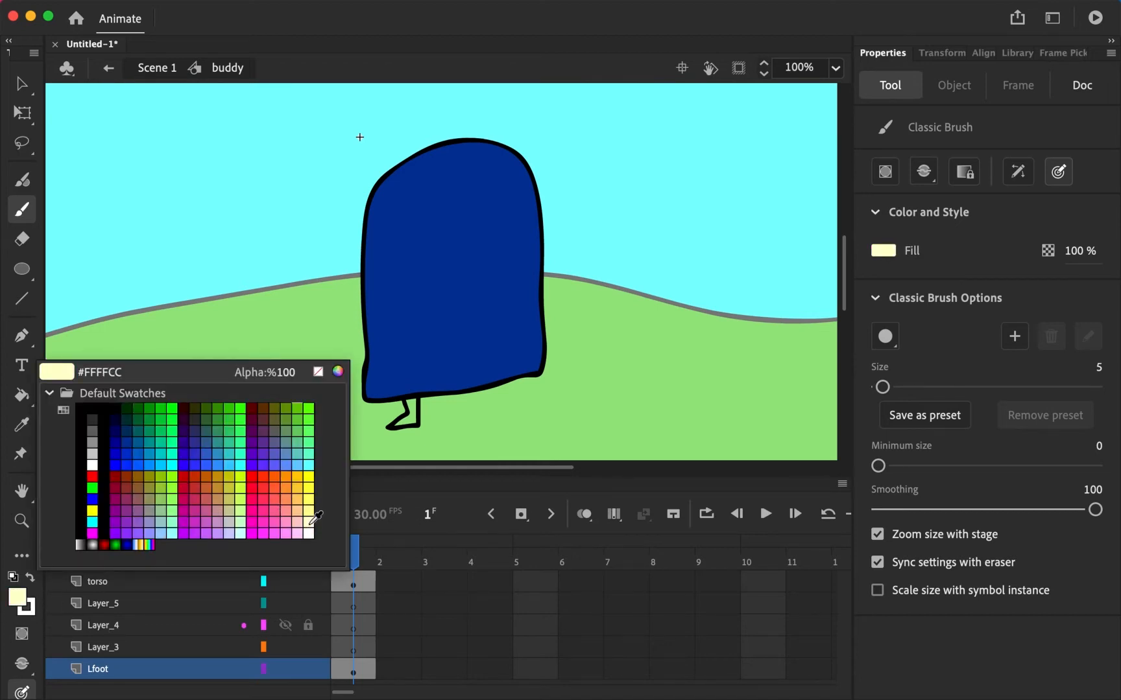
click(310, 523)
key(k)
click(404, 422)
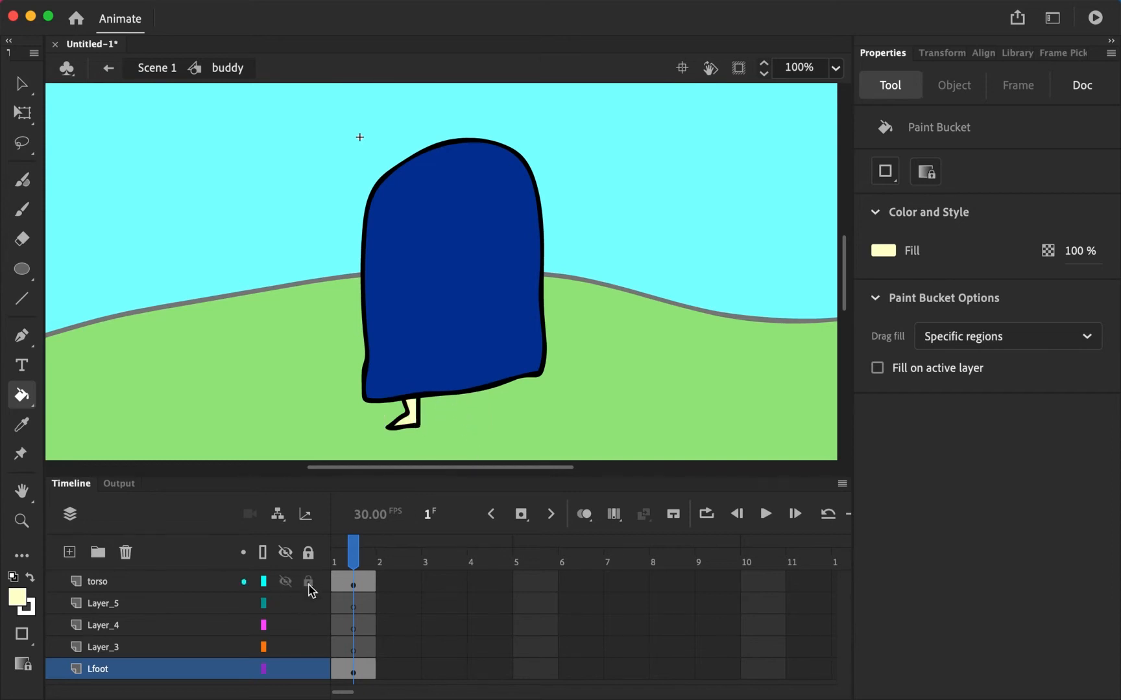
Rename Layer_3, directly above Lfoot, as Rfoot.
click(175, 652)
double_click(136, 650)
text(R)
key(Return)
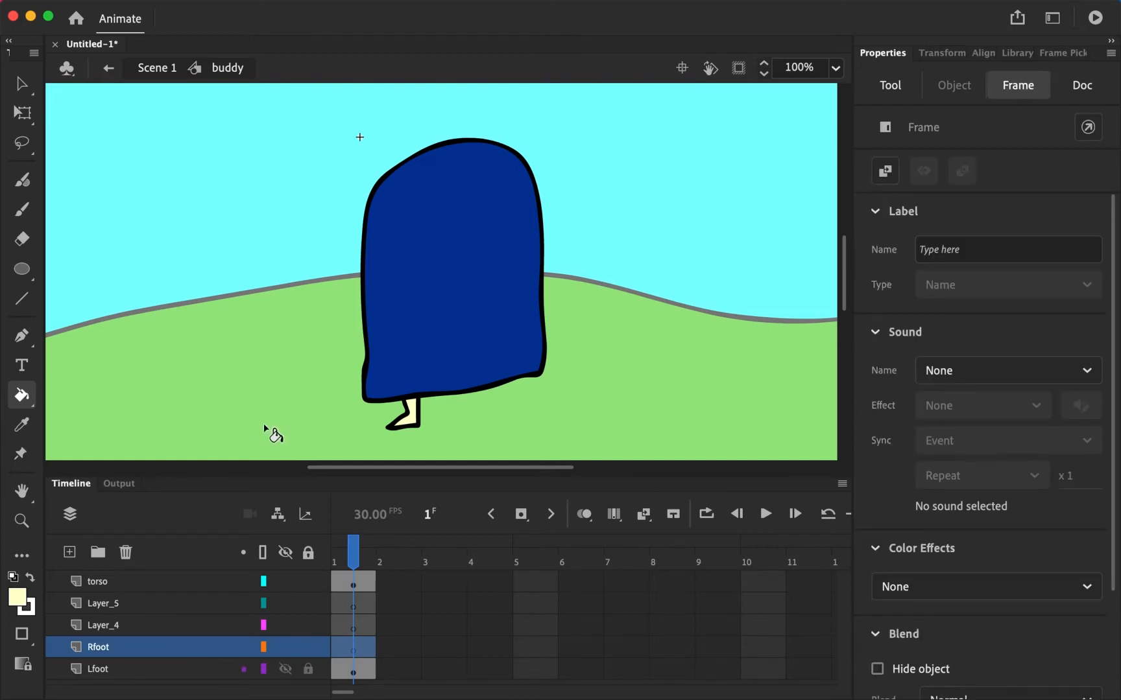
Select the foot artwork on the Lfoot layer and copy it.
click(196, 666)
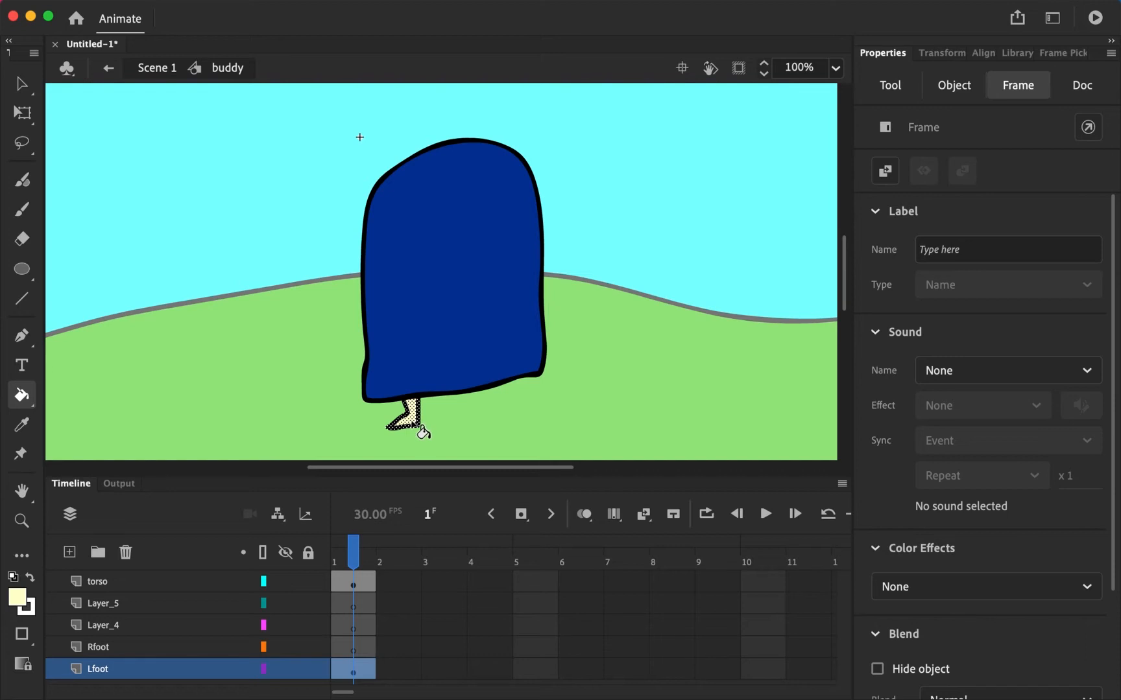
key(v)
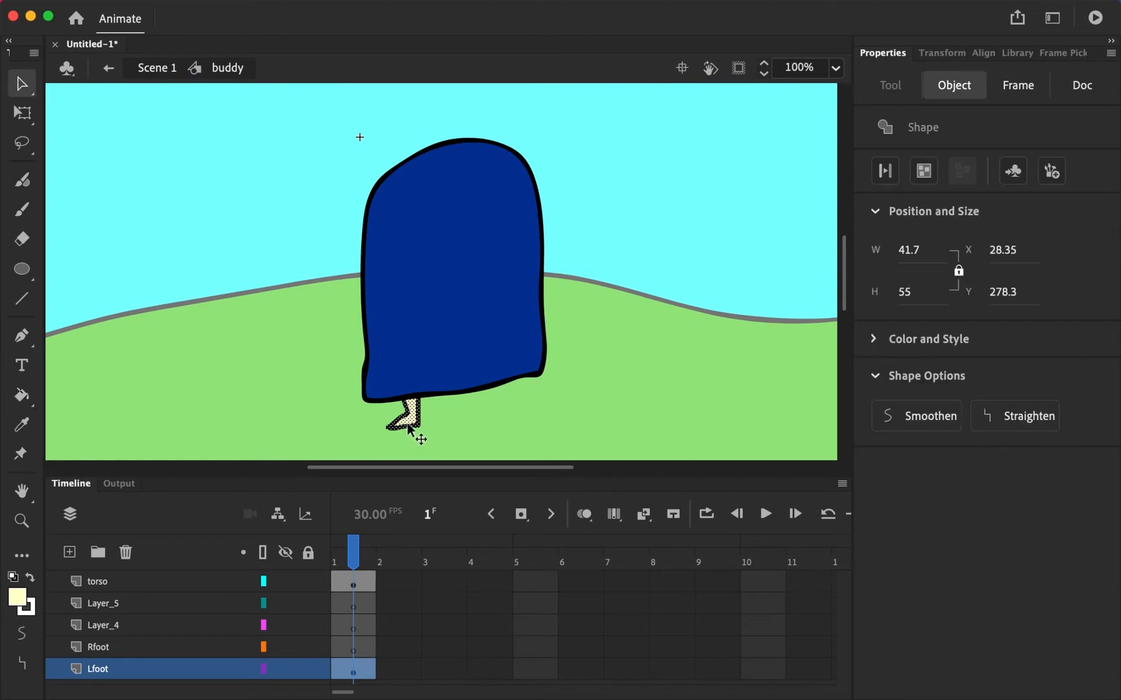
click(175, 674)
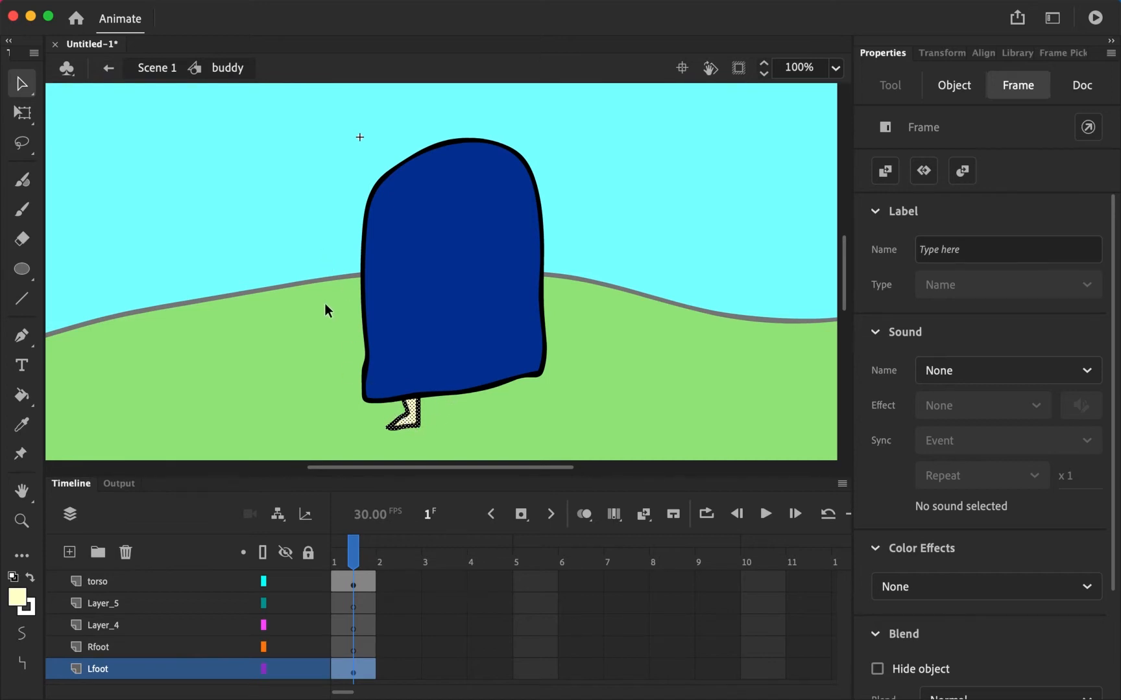
right_click(409, 416)
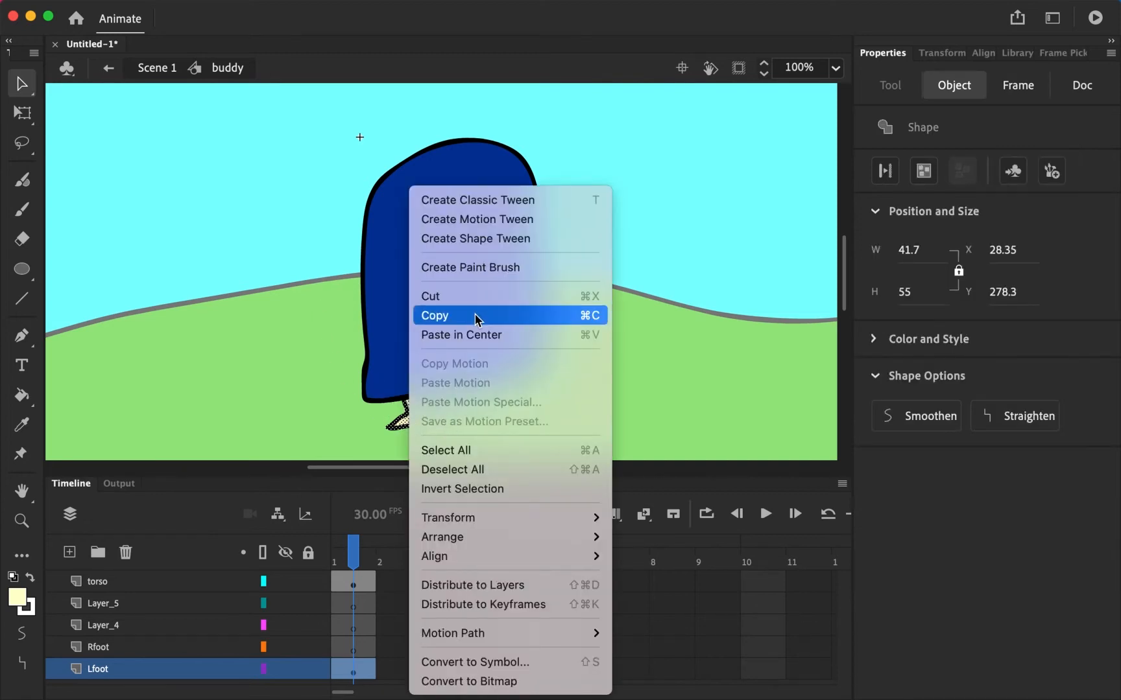
click(479, 319)
right_click(415, 408)
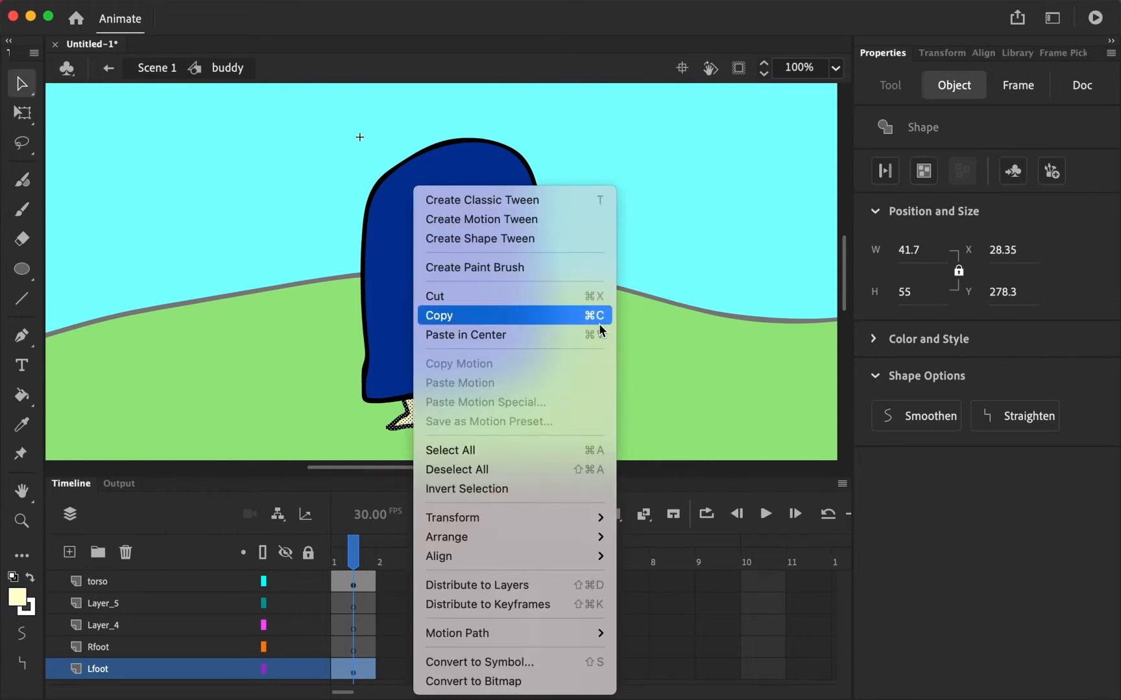
click(637, 309)
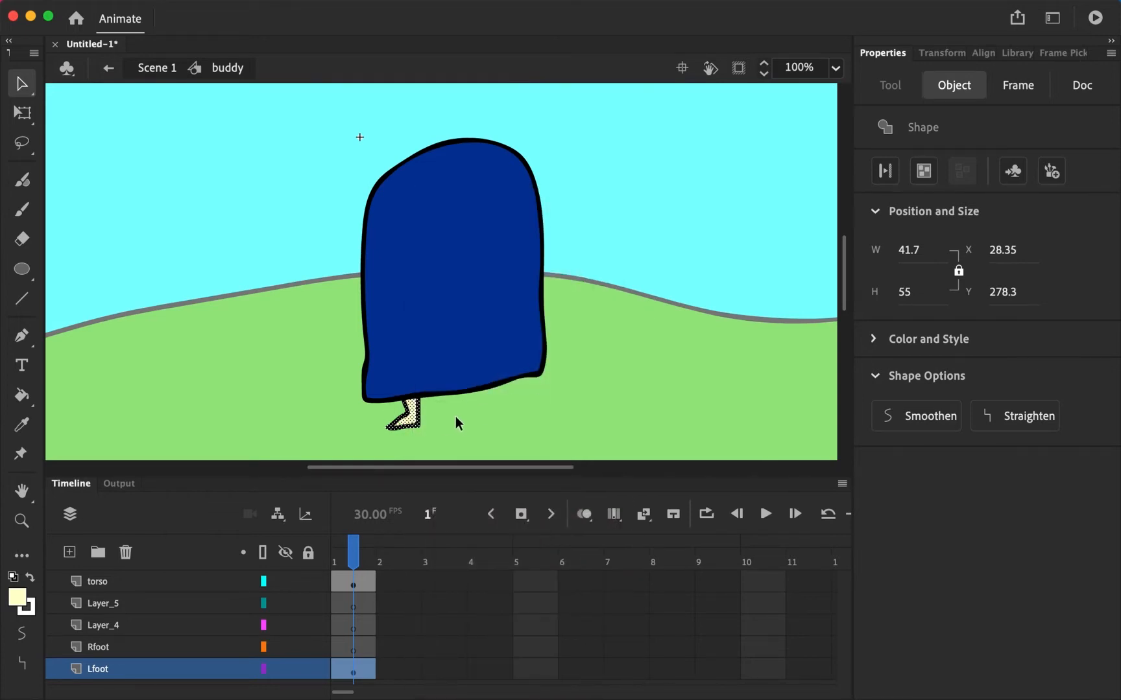
Paste the foot in place on the Rfoot layer and move it right to about X 124, Y 273 beneath the torso.
click(161, 648)
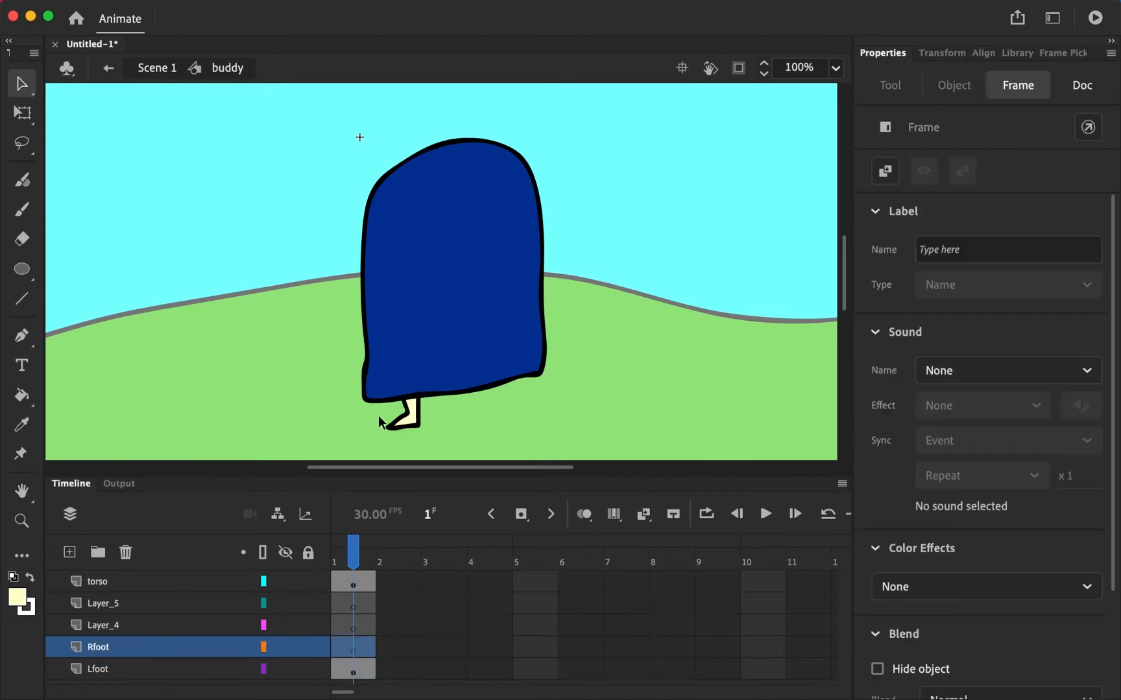
key(super+shift+v)
drag(464, 278, 547, 224)
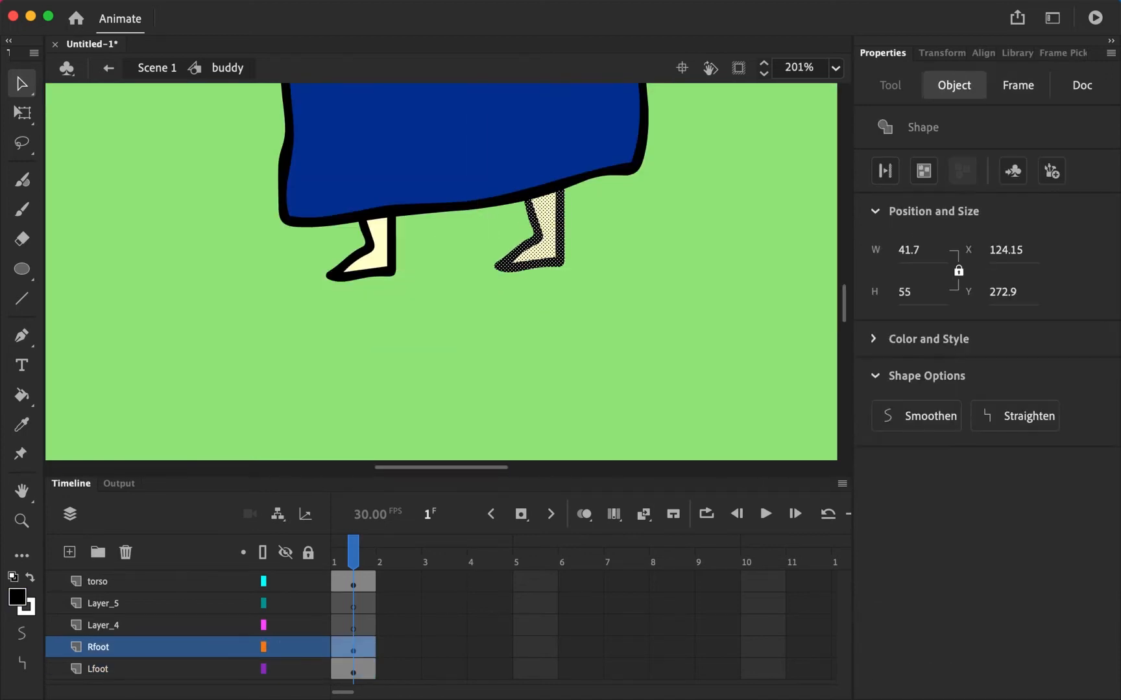
Flip the copied foot on the Rfoot layer horizontally so it points to the right, and deselect it.
key(z)
alt+click(331, 144)
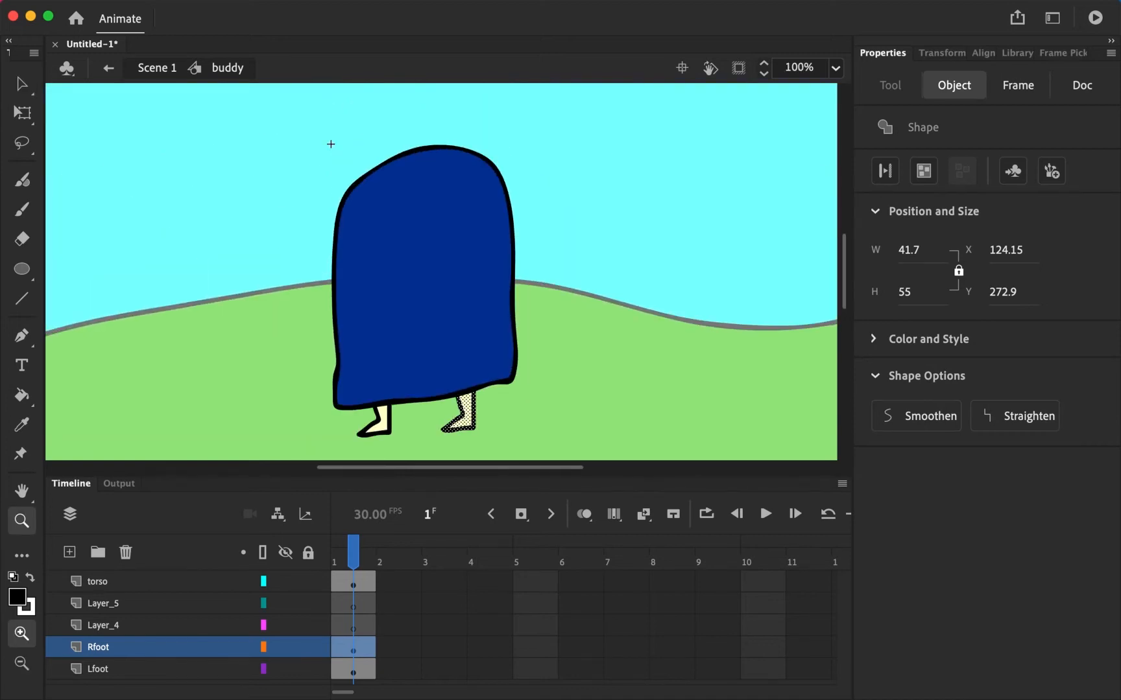
scroll(441, 272, left, 1)
scroll(441, 272, right, 2)
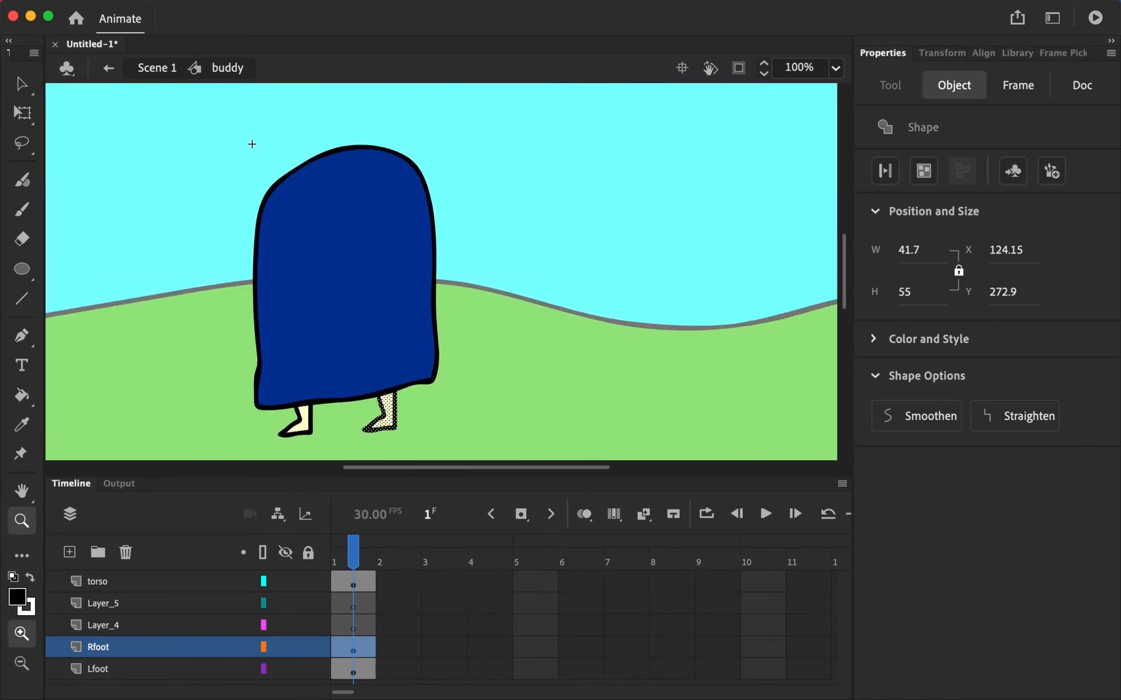
key(v)
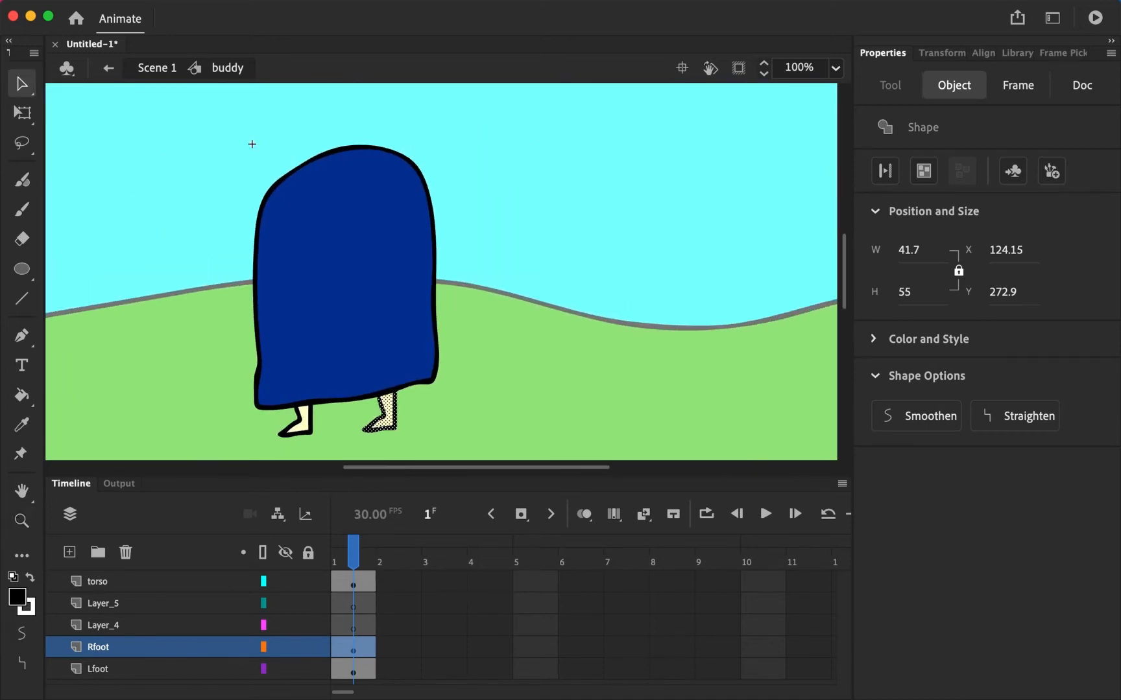
right_click(391, 420)
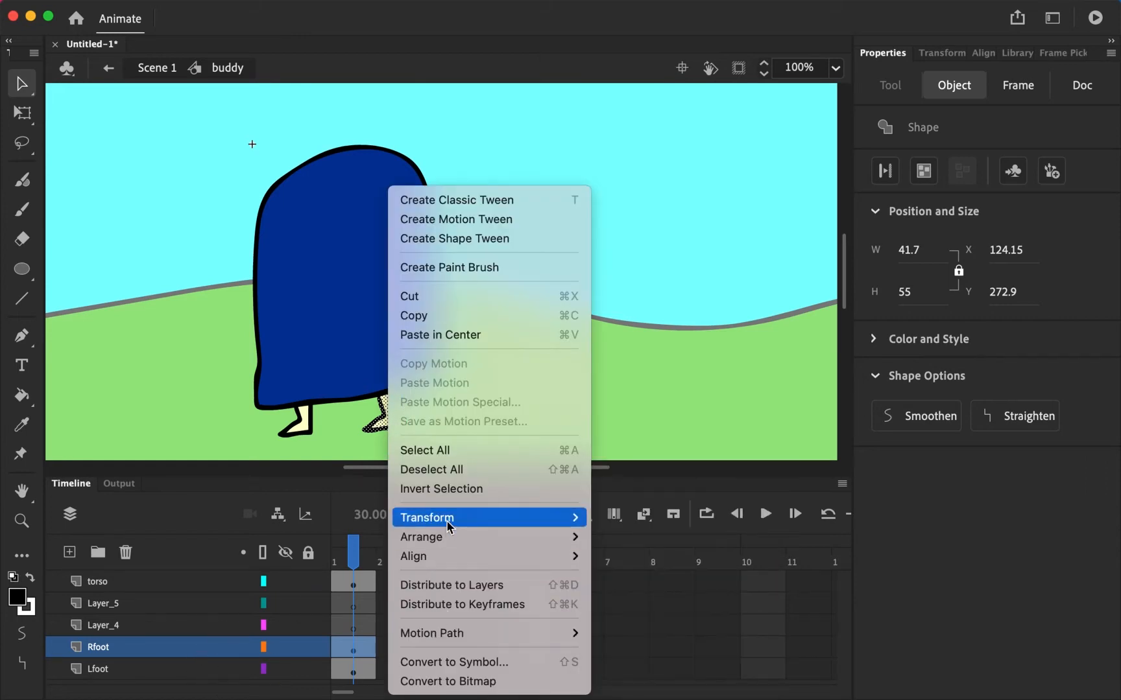
mouse_move(452, 524)
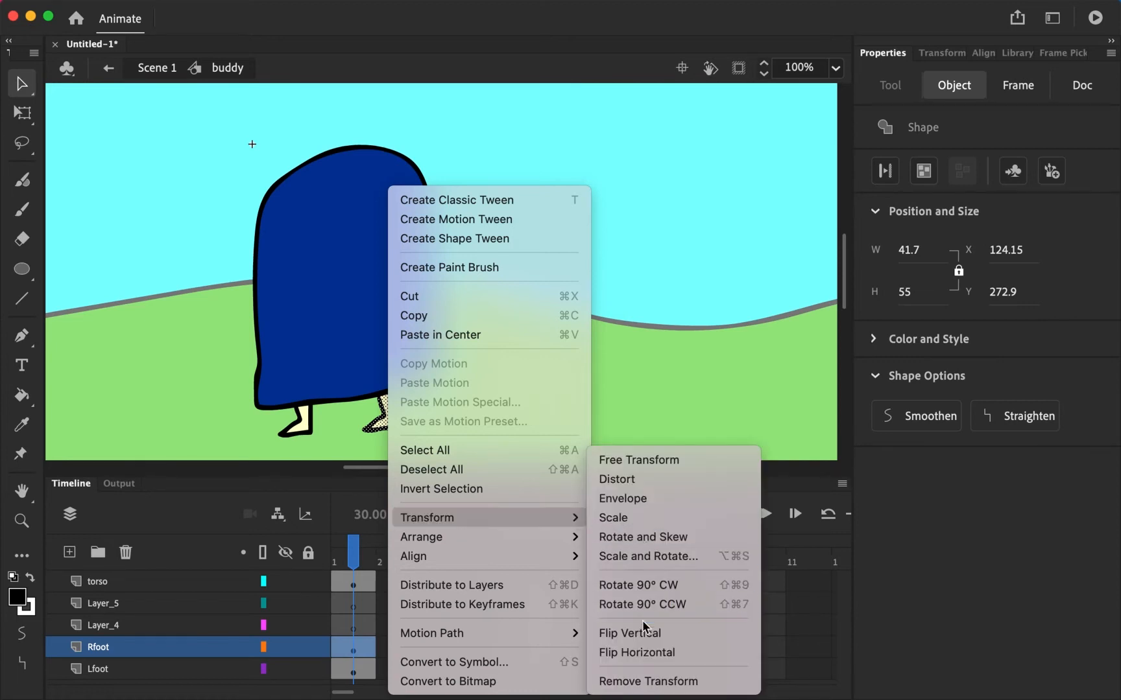
click(657, 657)
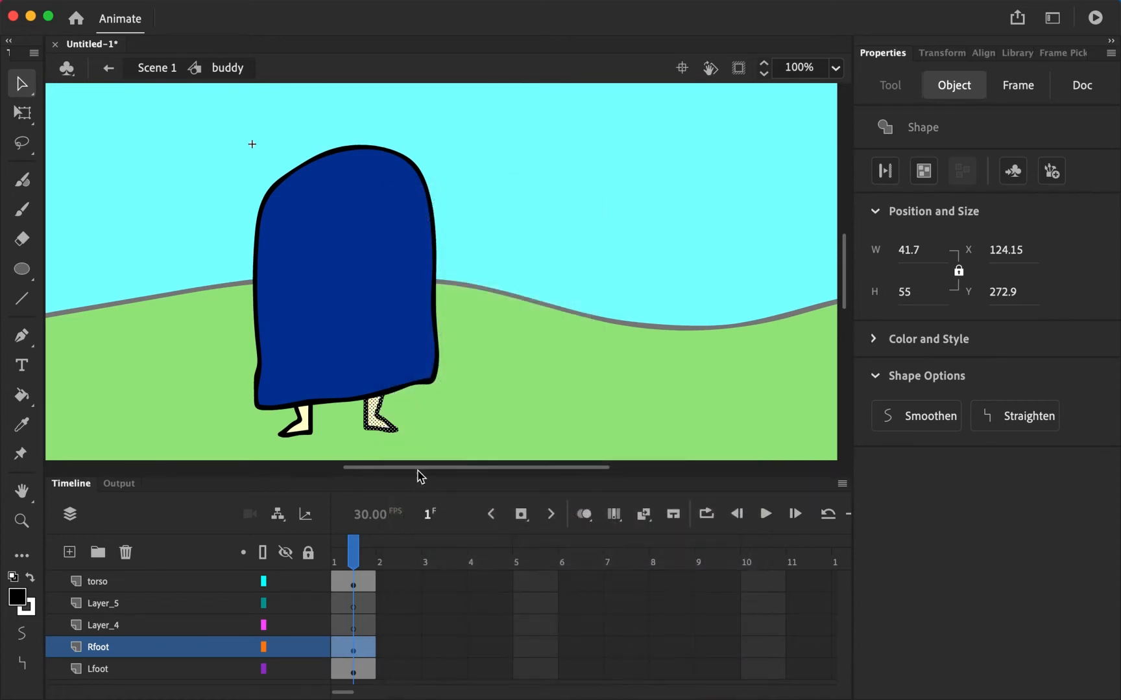
click(342, 447)
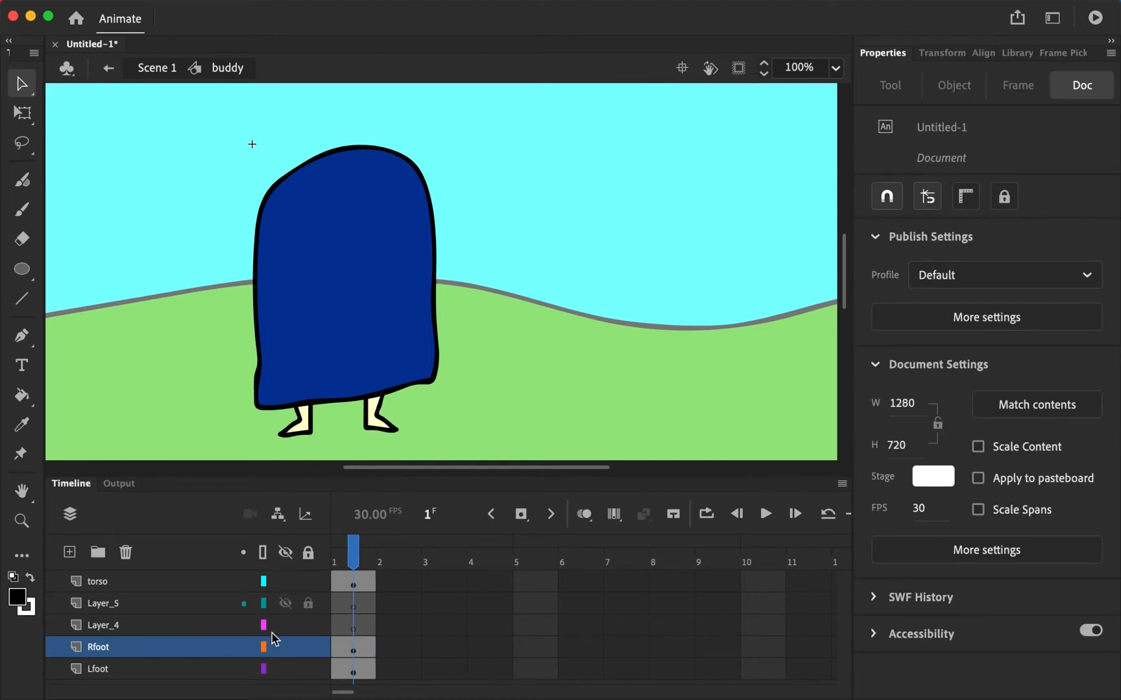
Examine which foot artwork sits on the Rfoot layer and which on the Lfoot layer.
click(195, 645)
click(195, 664)
click(194, 648)
click(195, 665)
click(195, 647)
click(193, 660)
click(192, 655)
click(194, 659)
click(190, 654)
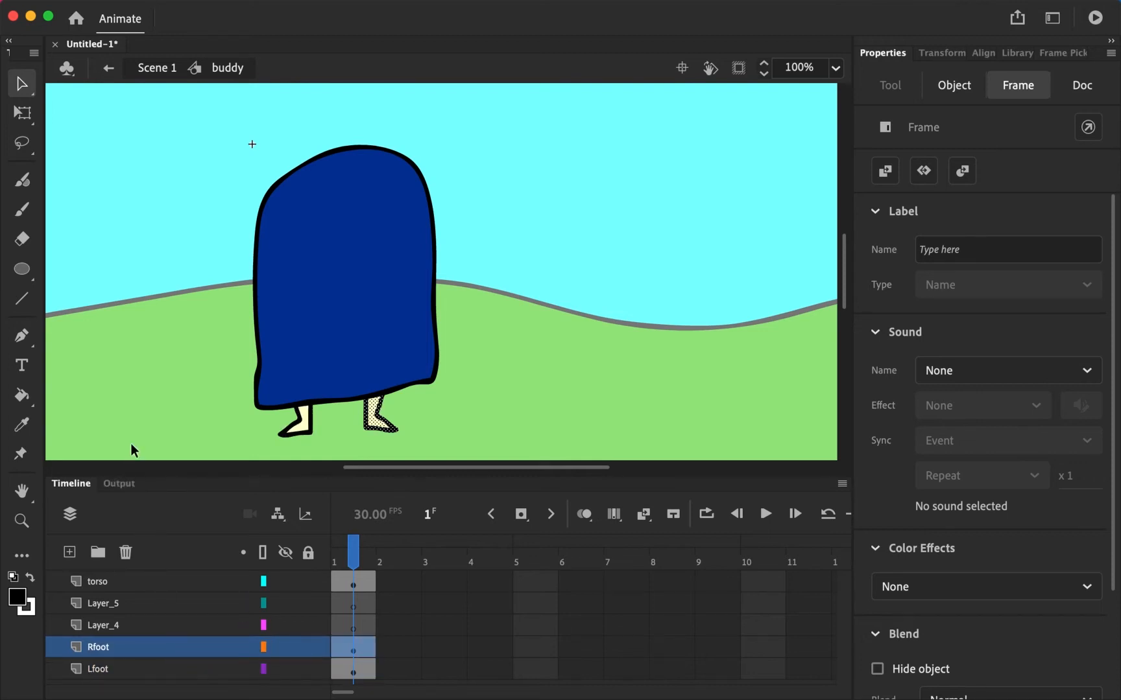
Scale the artwork on the torso layer proportionally to 71% and move it down over the tops of the feet.
click(123, 625)
click(130, 607)
click(132, 625)
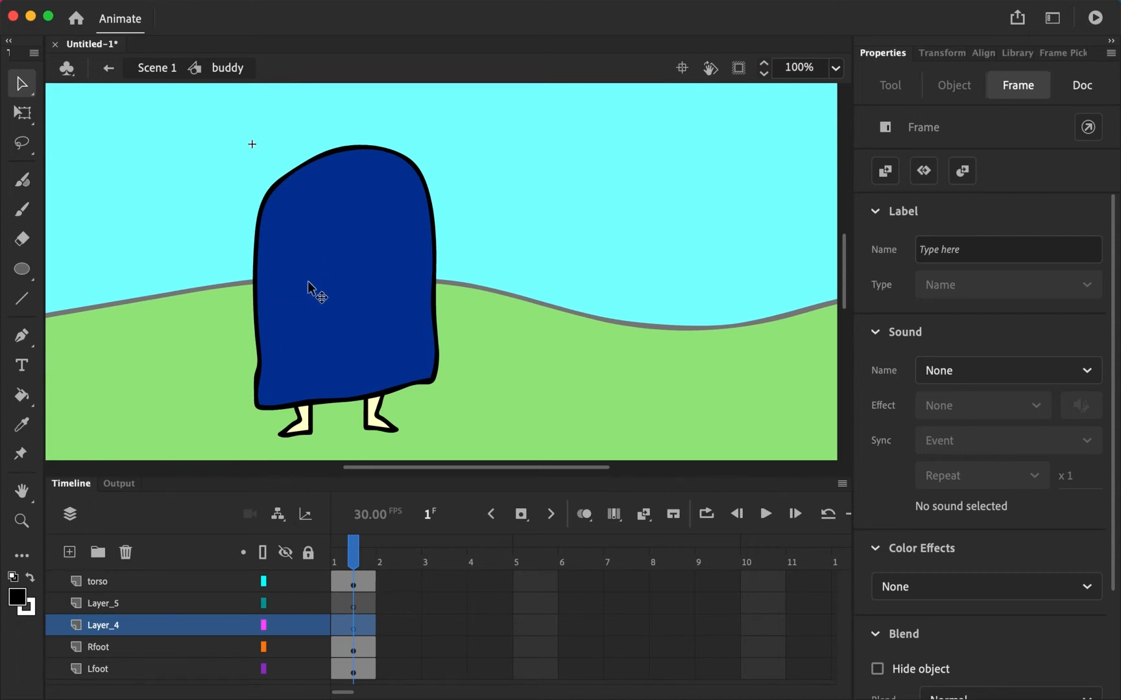
click(137, 582)
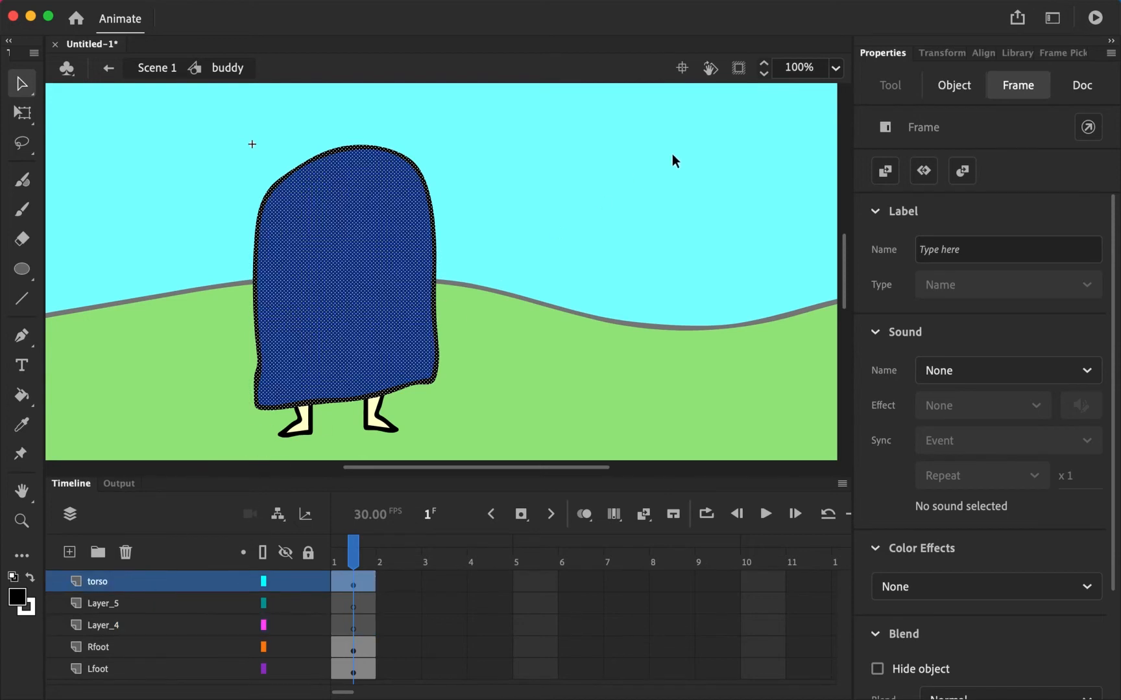
click(951, 94)
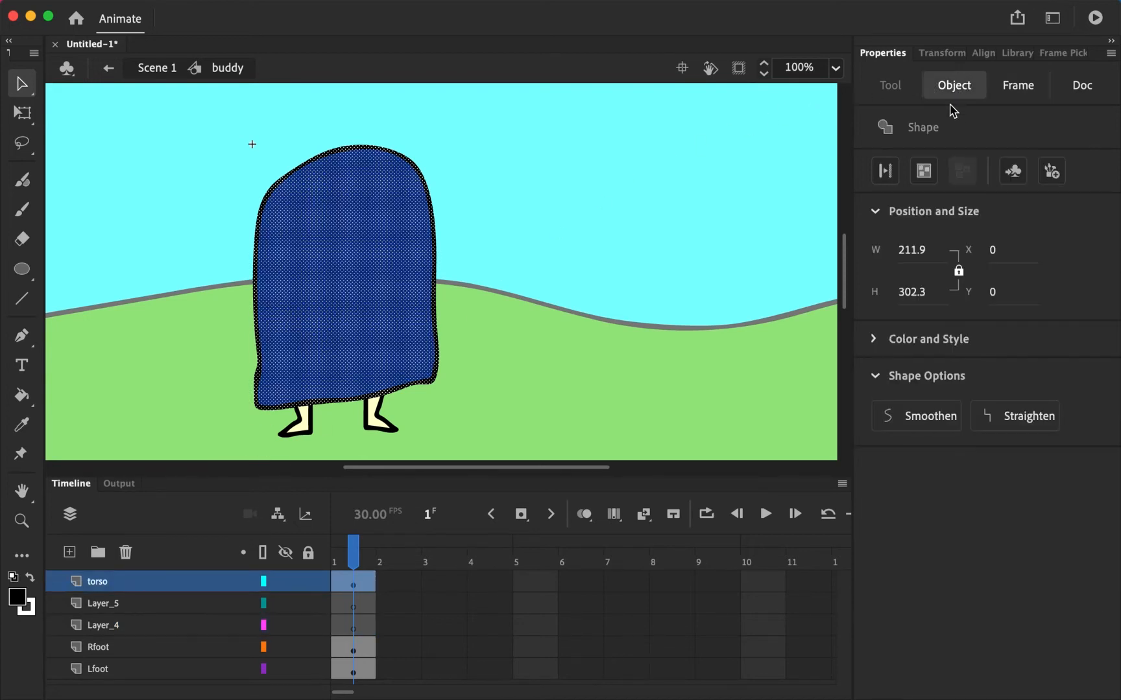
click(942, 53)
drag(976, 73, 826, 133)
drag(958, 83, 982, 75)
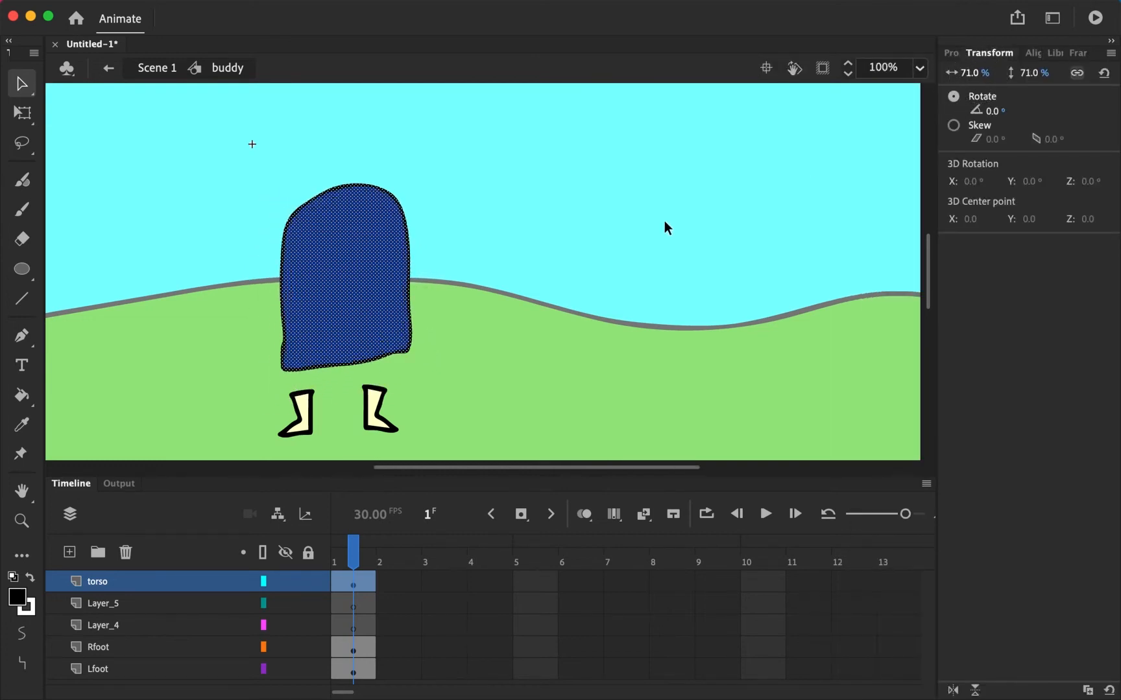
click(154, 584)
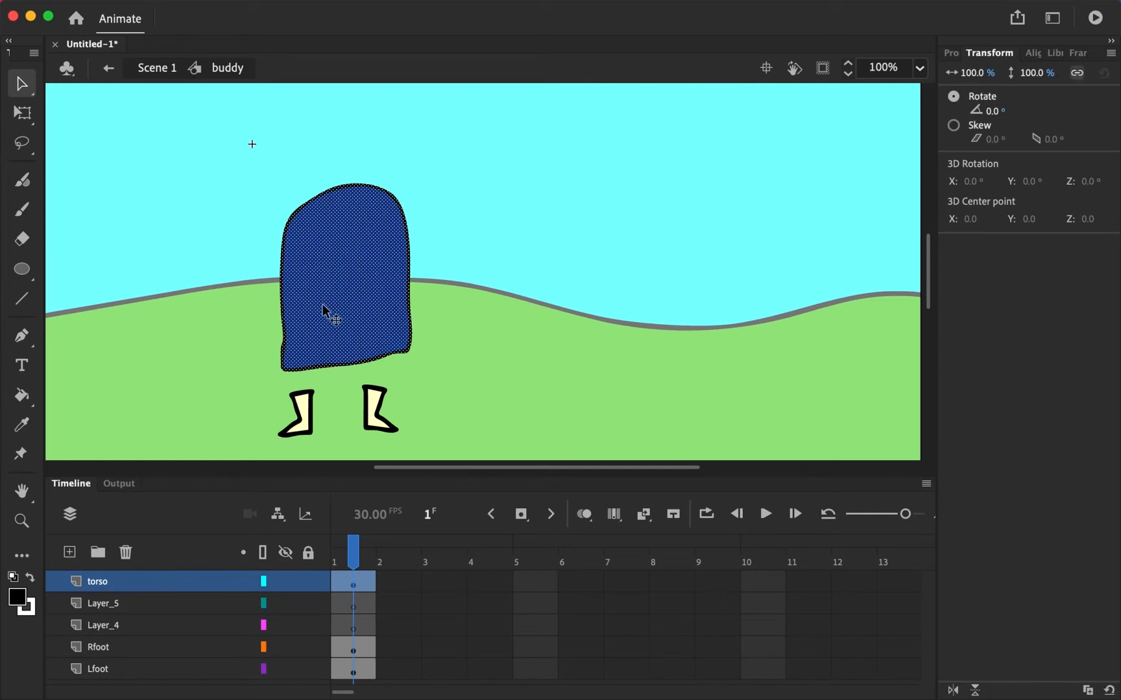
drag(322, 306, 338, 342)
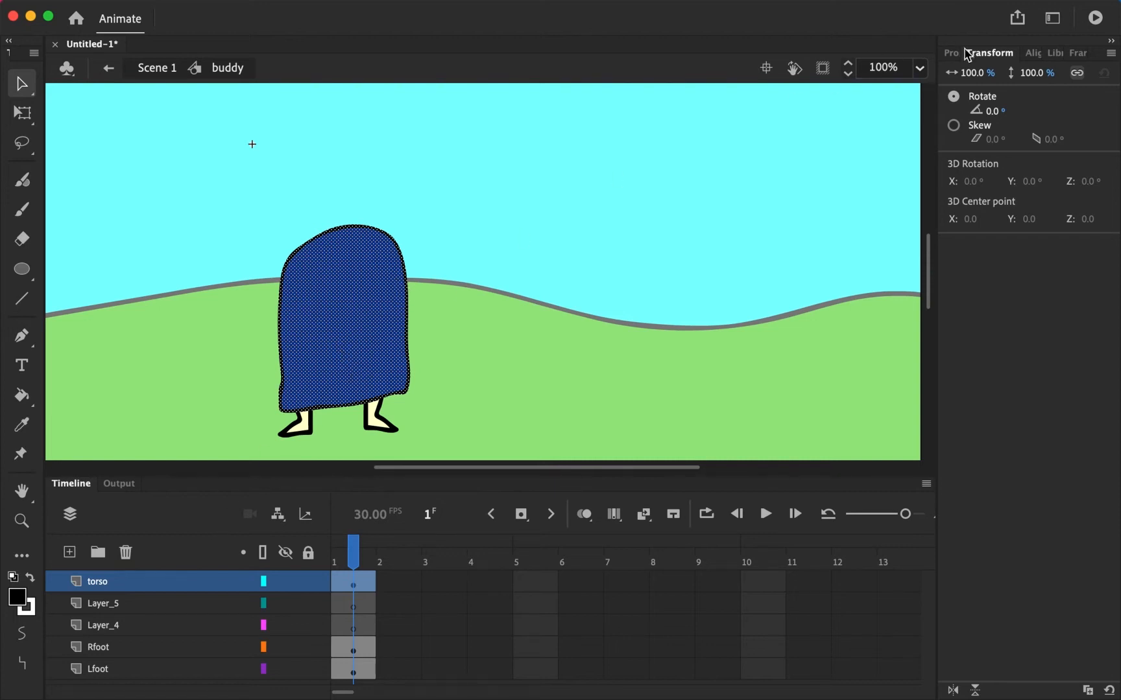
Scale the torso to 99% in width and 98% in height with proportions unlinked, relink them, and deselect it.
drag(992, 73, 1010, 73)
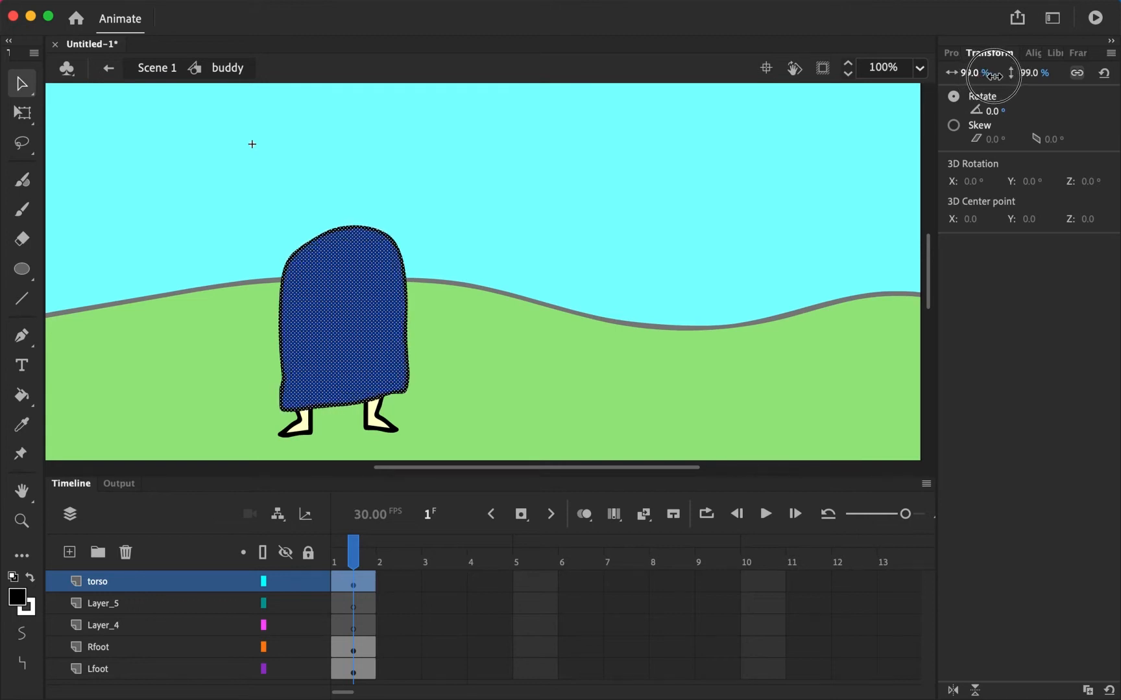
click(1077, 72)
mouse_move(980, 73)
mouse_down()
mouse_move(1055, 71)
mouse_move(939, 82)
mouse_move(990, 82)
mouse_up()
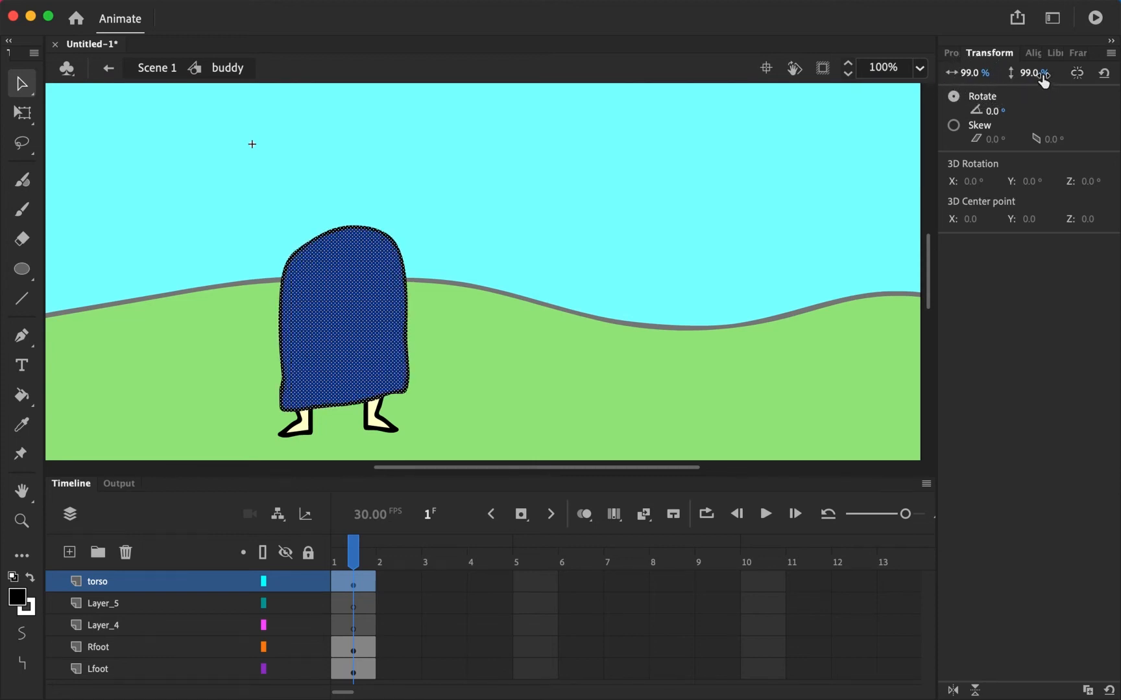
drag(1043, 72, 1076, 72)
click(1077, 74)
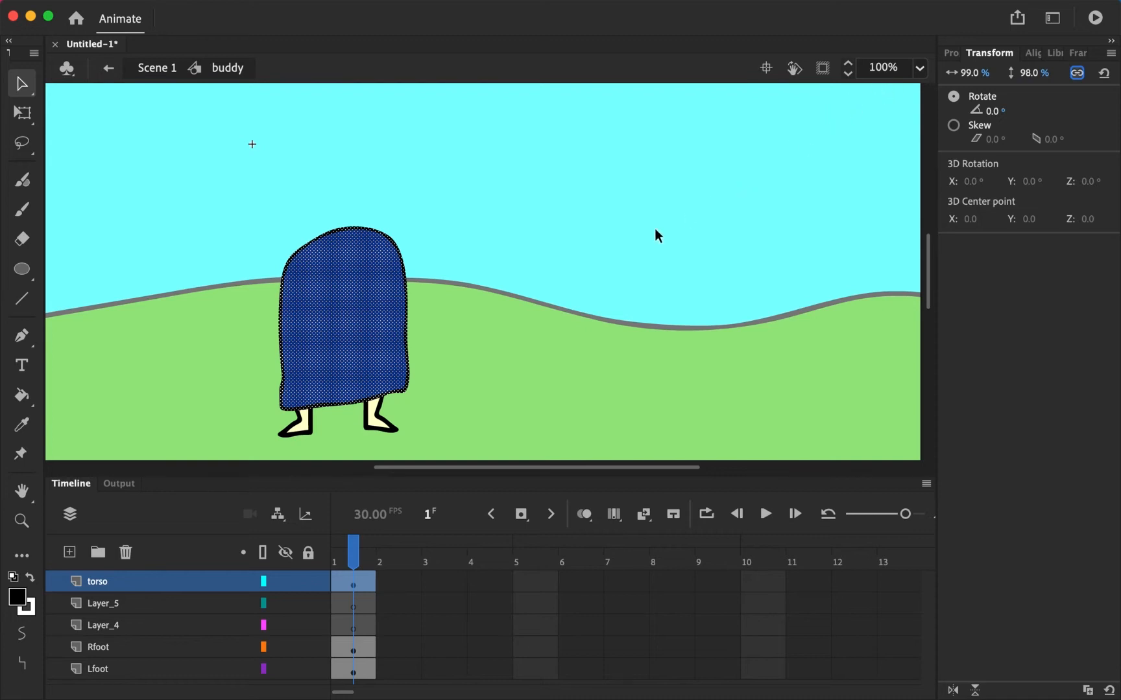
click(449, 360)
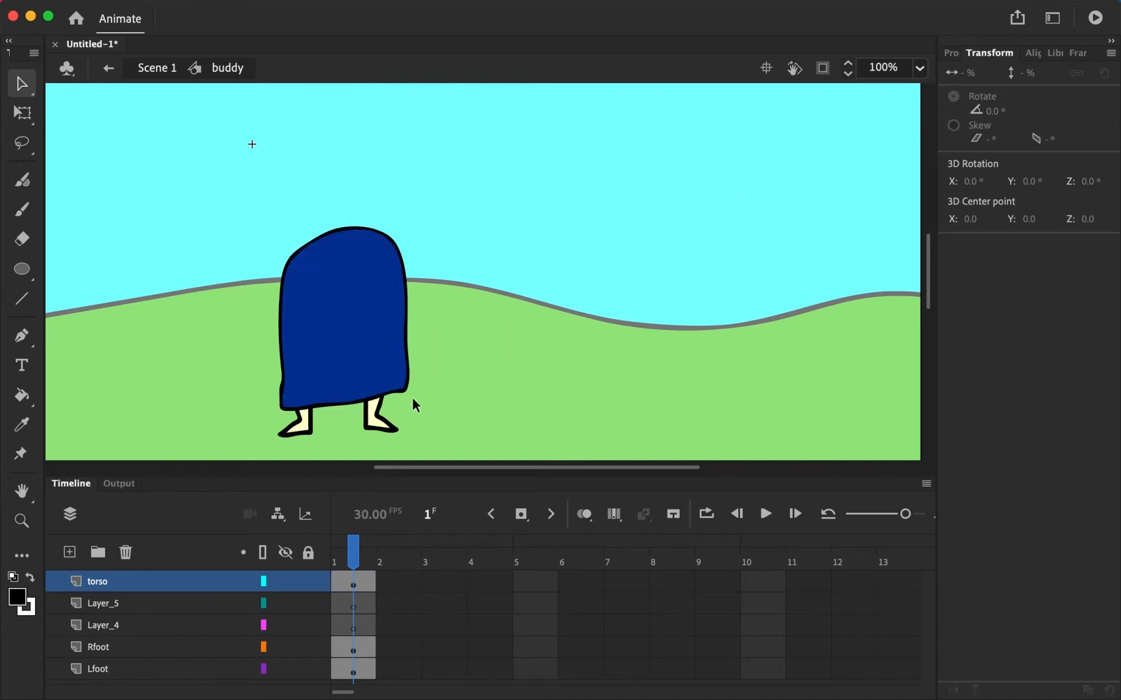
Rename Layer_4 as Larm.
click(129, 630)
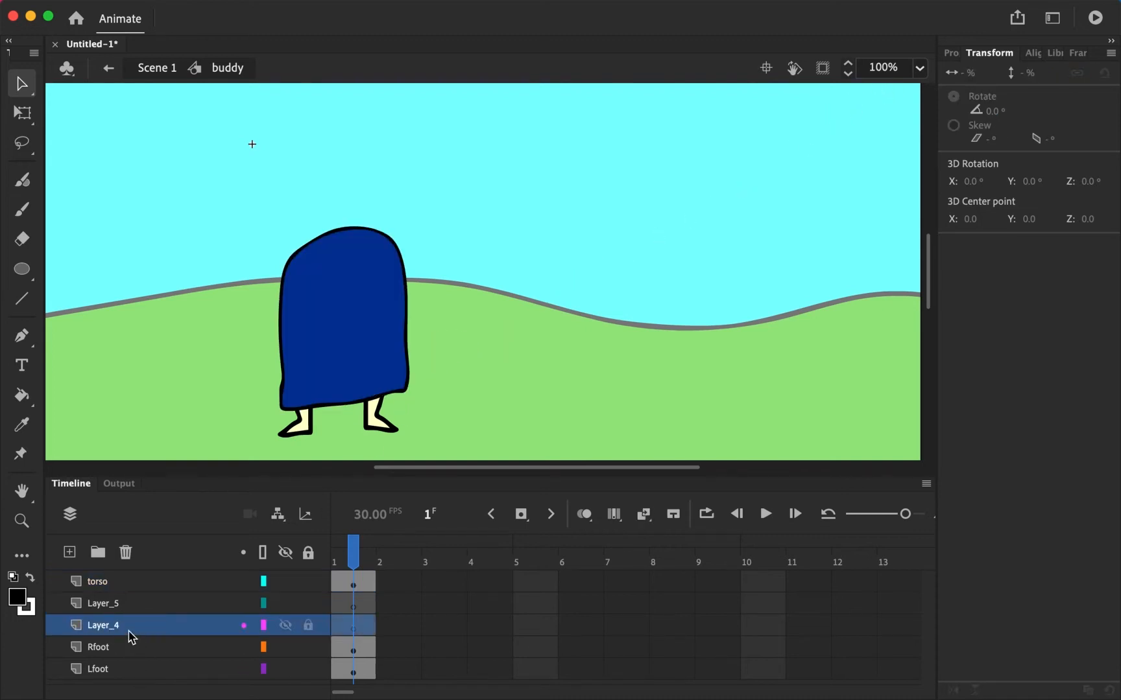
key(z)
click(292, 293)
scroll(430, 285, right, 3)
scroll(401, 298, down, 3)
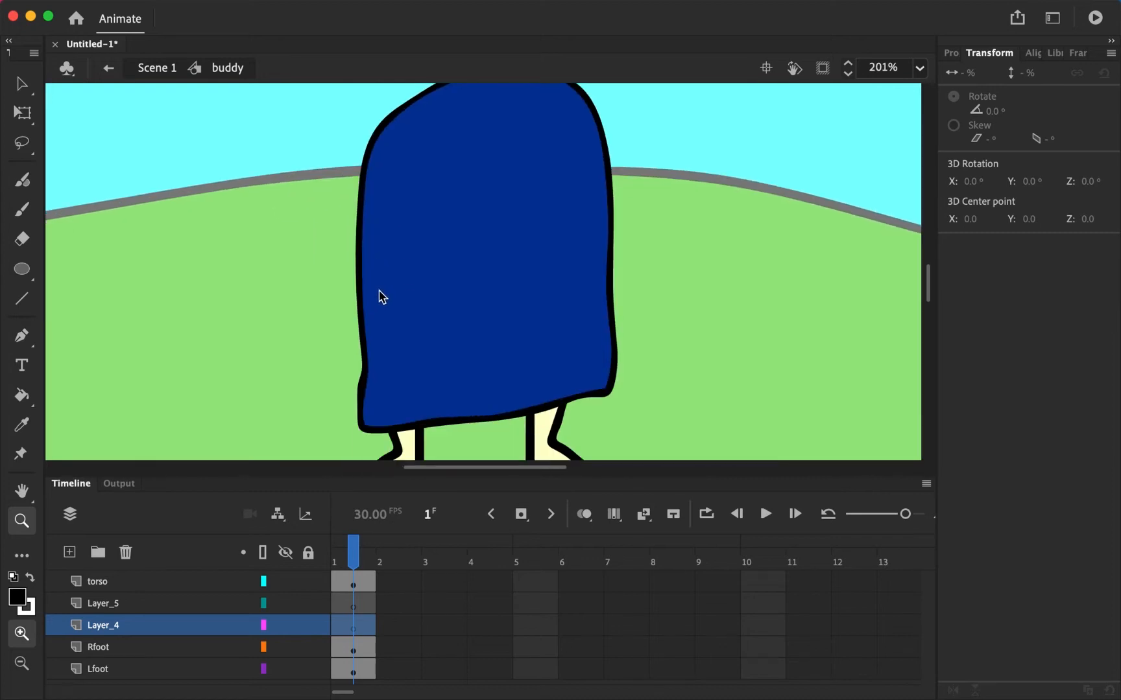
scroll(379, 285, up, 2)
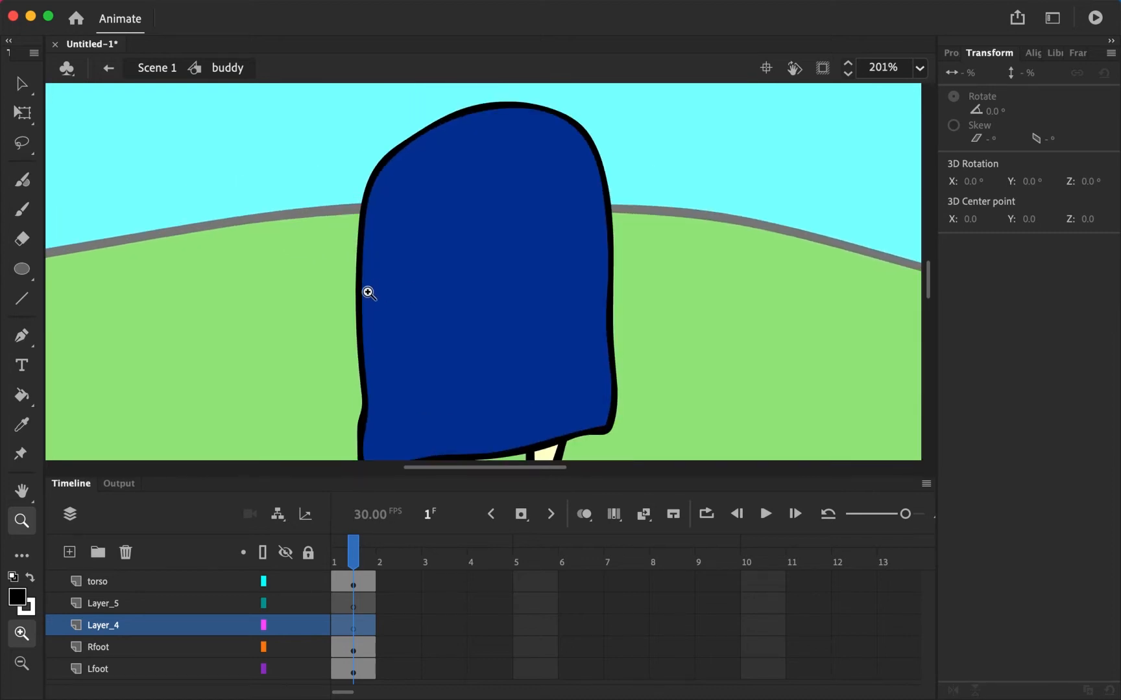
double_click(152, 624)
text(La)
key(Return)
key(b)
mouse_move(388, 195)
mouse_down()
mouse_move(325, 232)
mouse_move(347, 251)
mouse_up()
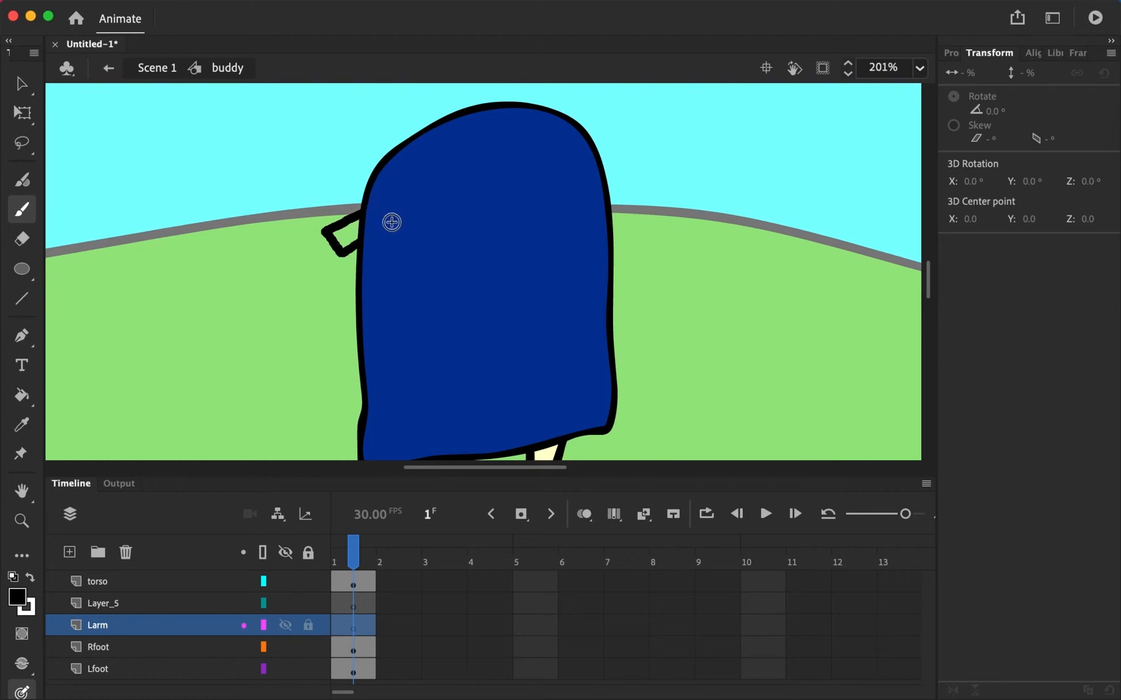
key(super+z)
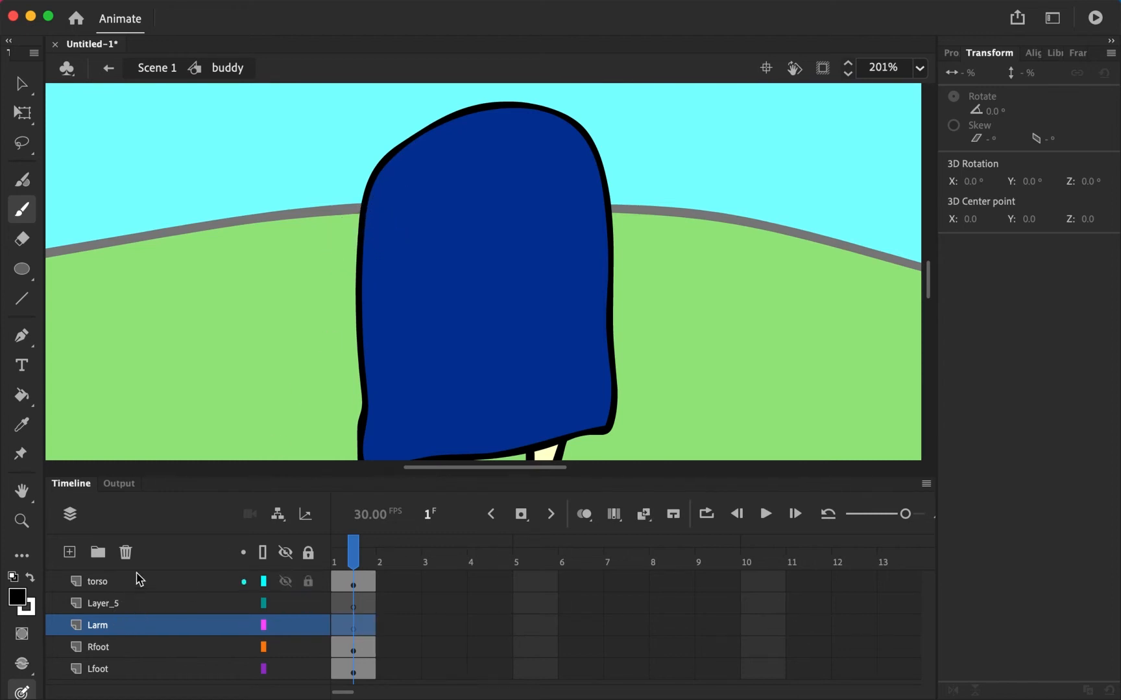
Reorder the torso layer beneath Layer_5 and make Layer_5 active.
click(136, 581)
drag(138, 589, 139, 626)
click(174, 584)
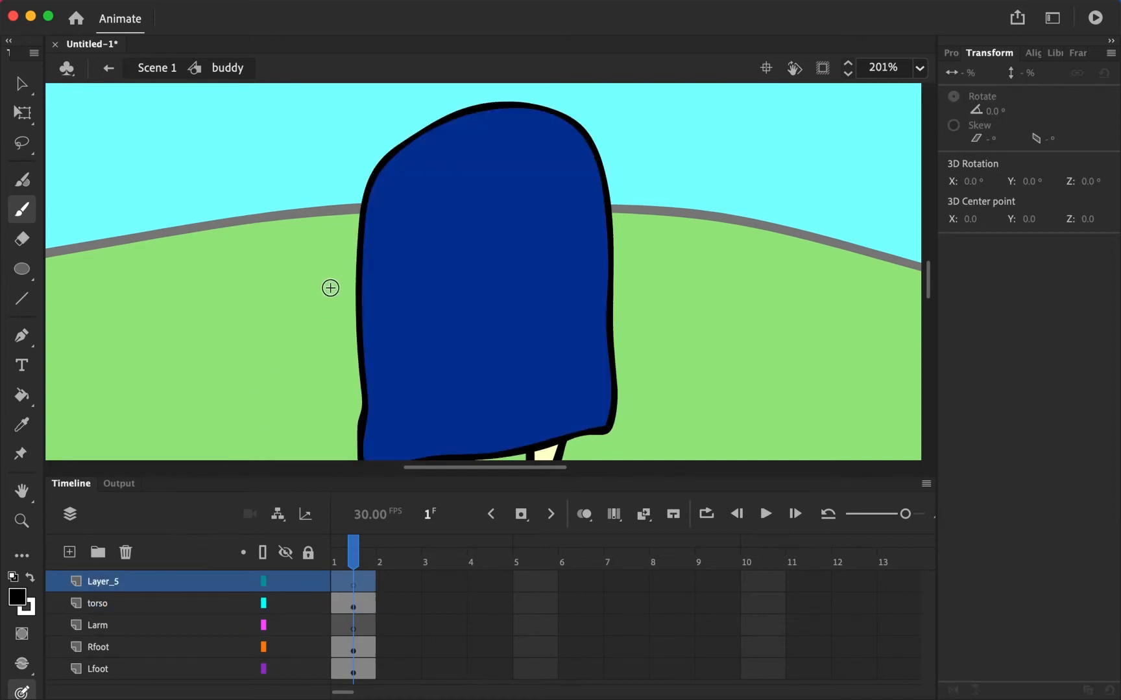
Paint a short black sleeve outline with a rounded hand beneath it on Layer_5, near the torso's upper left edge.
mouse_move(381, 218)
mouse_down()
mouse_move(386, 247)
mouse_move(410, 241)
mouse_move(408, 216)
mouse_move(411, 241)
mouse_up()
key(z)
click(414, 246)
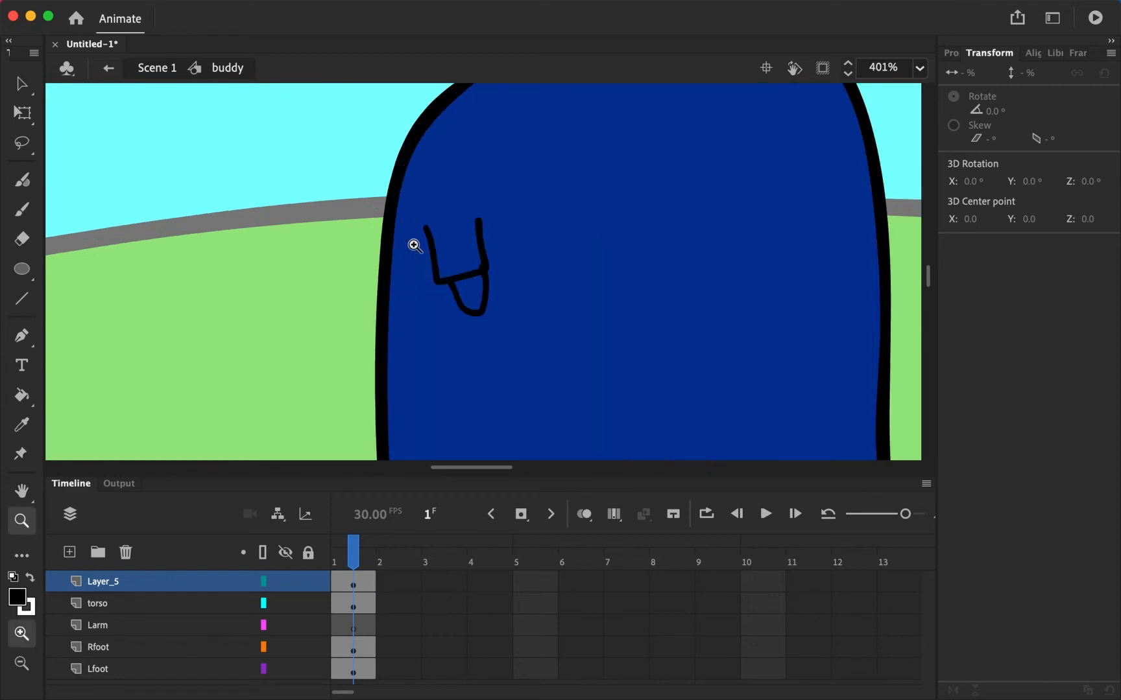
key(ctrl+z)
key(b)
mouse_move(456, 280)
mouse_down()
mouse_move(465, 302)
mouse_move(477, 281)
mouse_up()
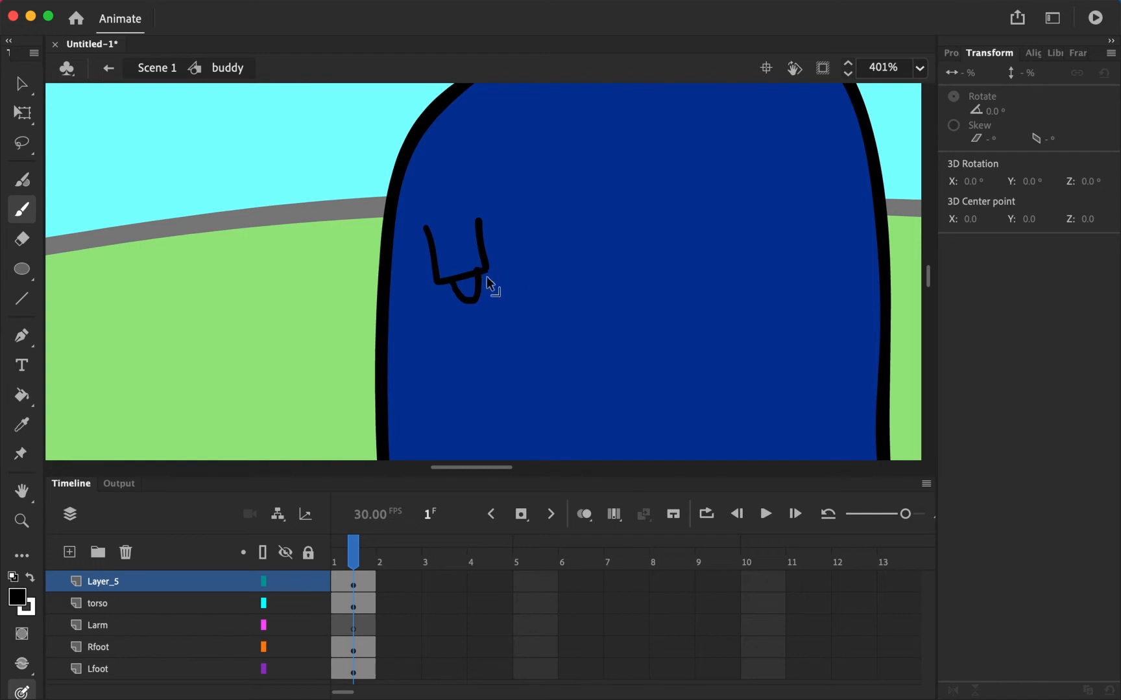
mouse_move(450, 285)
mouse_down()
mouse_move(468, 307)
mouse_move(485, 275)
mouse_up()
Rename Layer_5, which holds the painted arm, as Larm.
click(187, 626)
click(190, 595)
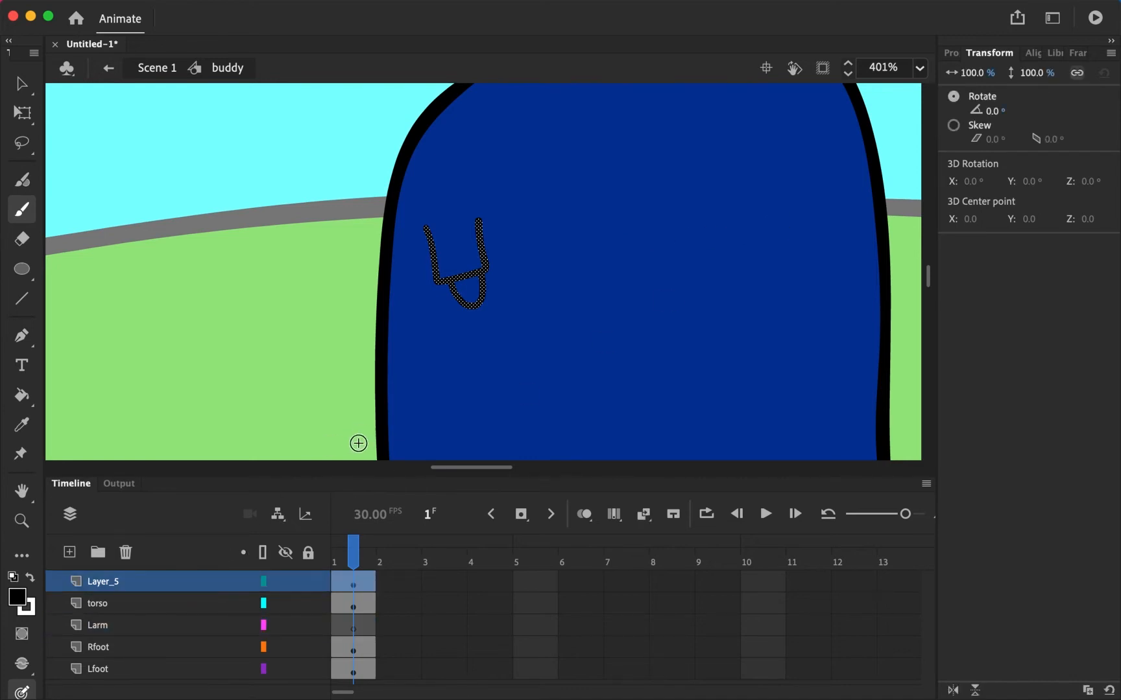
double_click(127, 587)
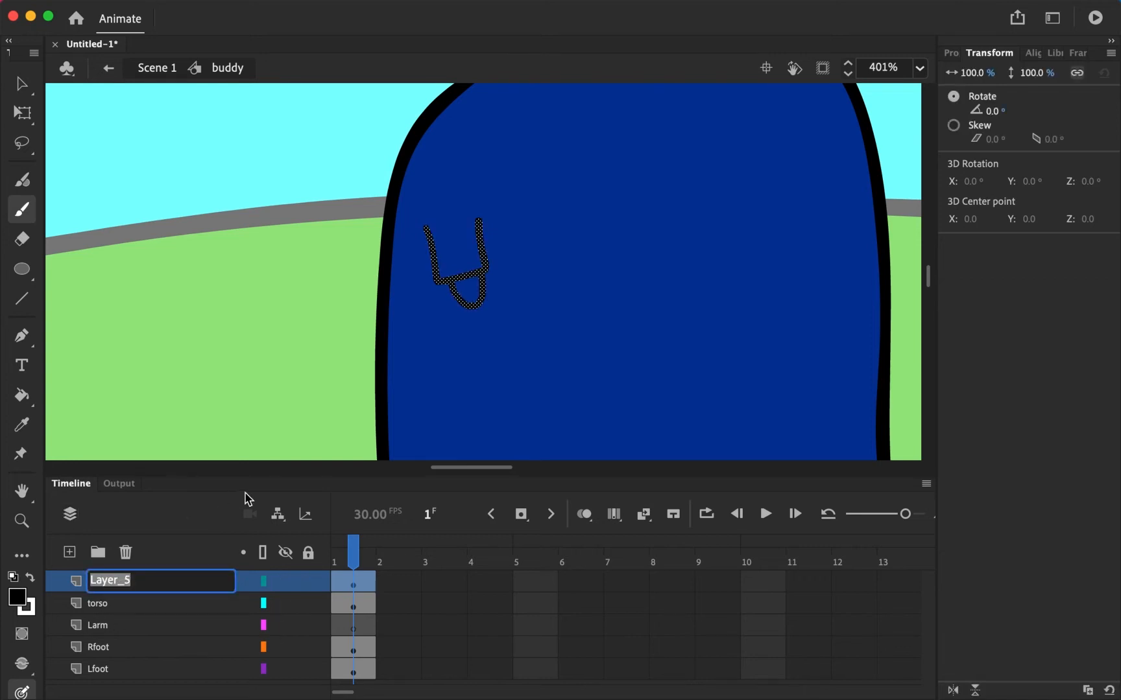
text(Larm)
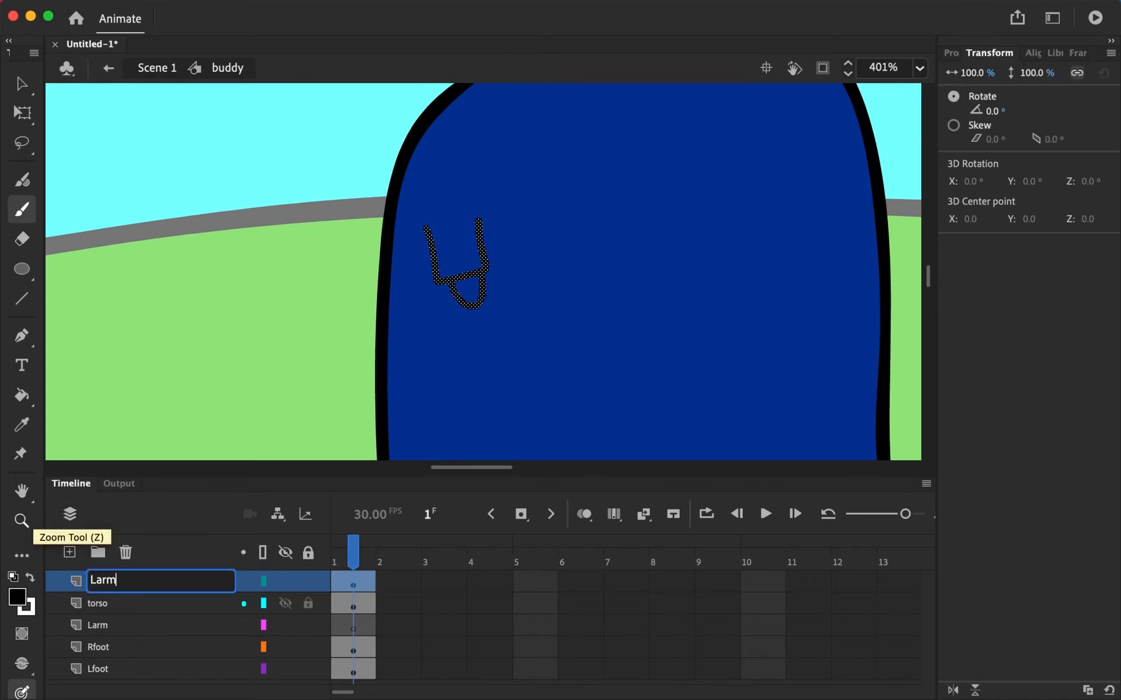
key(Return)
Rename the empty Larm layer below torso as Rarm.
double_click(105, 643)
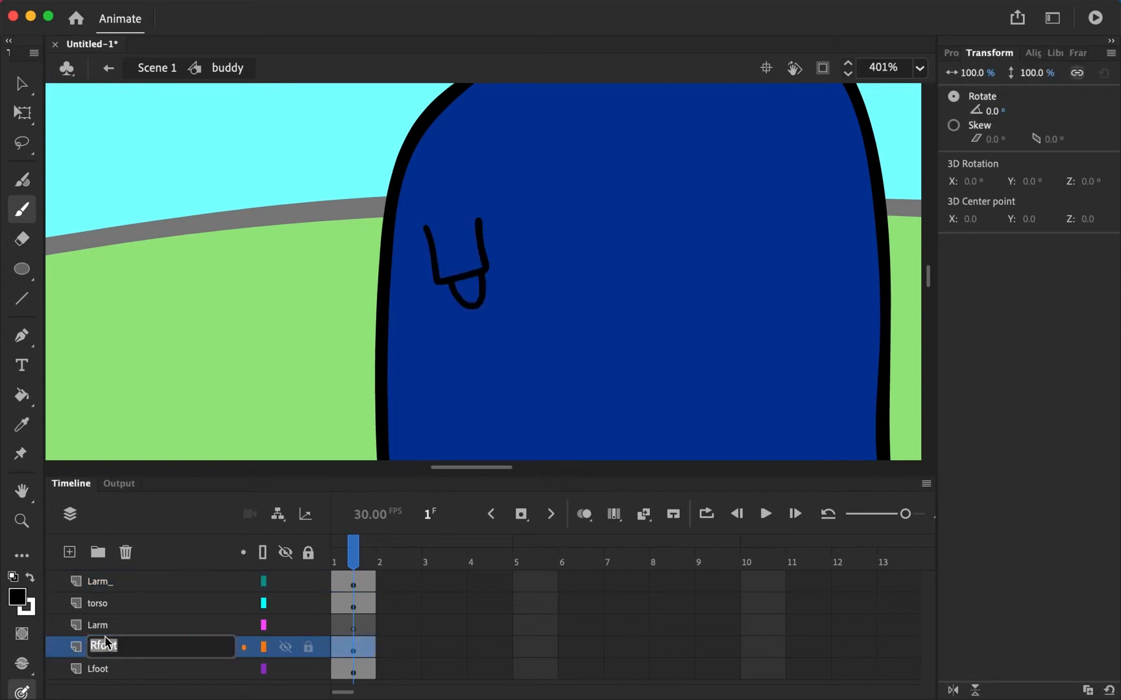
click(108, 631)
double_click(98, 627)
text(Ra)
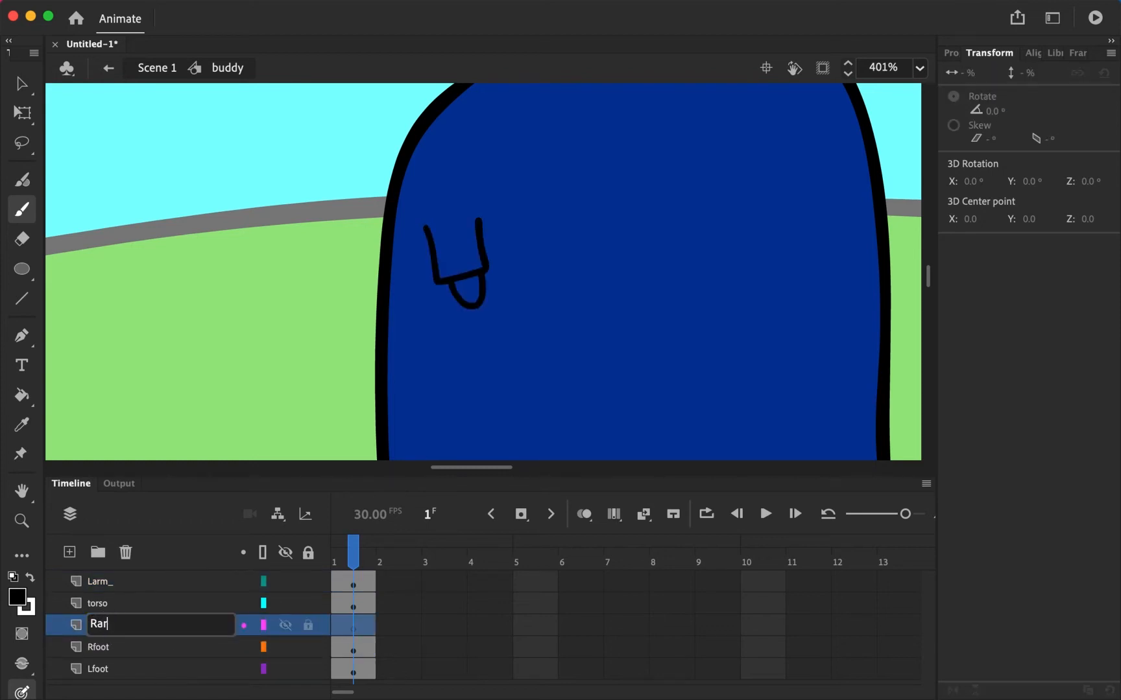
text(rm)
key(Return)
Move the torso layer beneath the Rarm layer so both arm layers sit above it.
click(124, 582)
mouse_move(123, 582)
mouse_down()
mouse_move(126, 611)
mouse_move(138, 591)
mouse_move(140, 636)
mouse_up()
key(v)
click(312, 329)
Sample the cream skin colour from the right foot as the fill colour.
scroll(313, 331, right, 5)
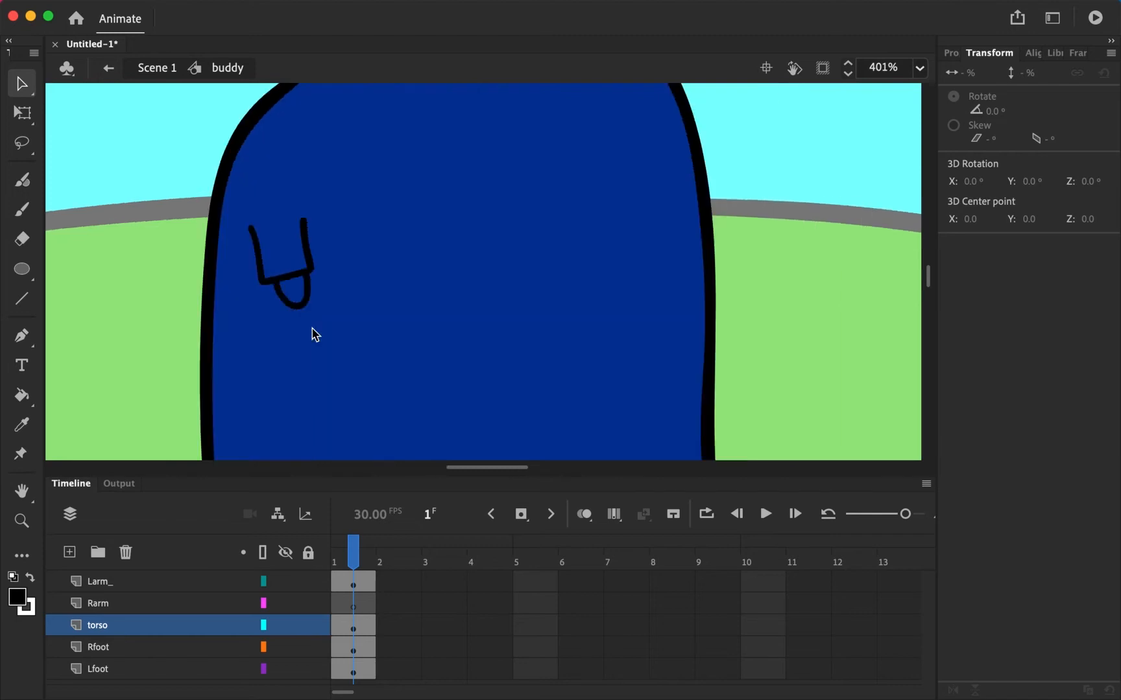
scroll(313, 333, right, 3)
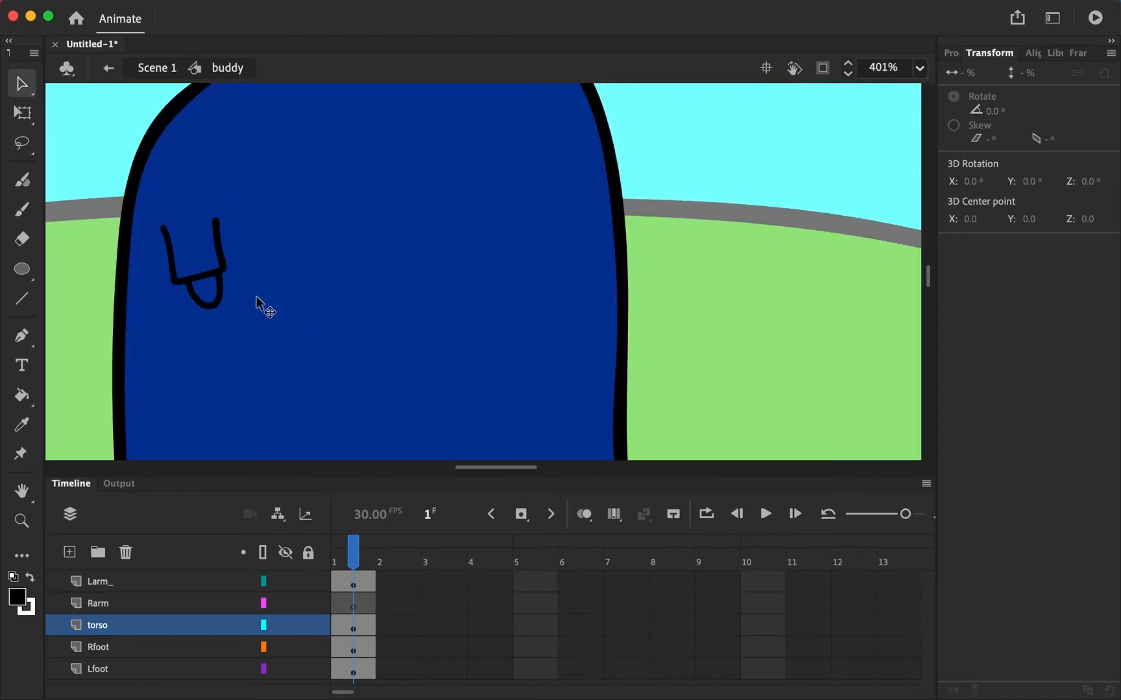
scroll(257, 298, down, 12)
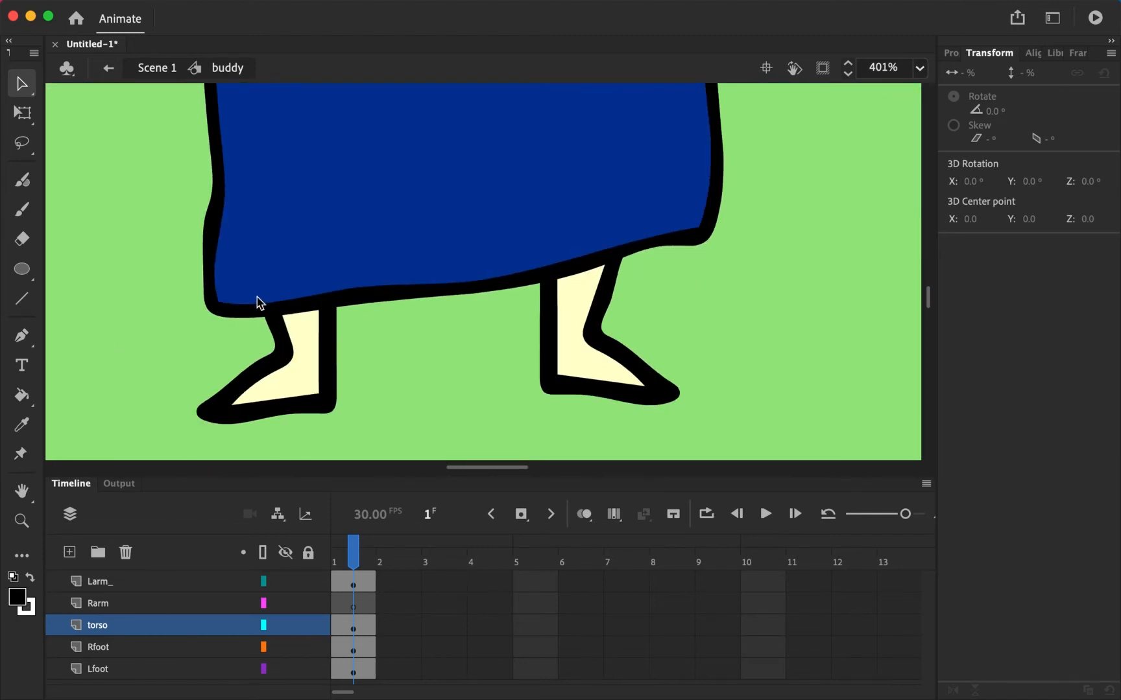
scroll(256, 300, right, 6)
key(i)
click(389, 310)
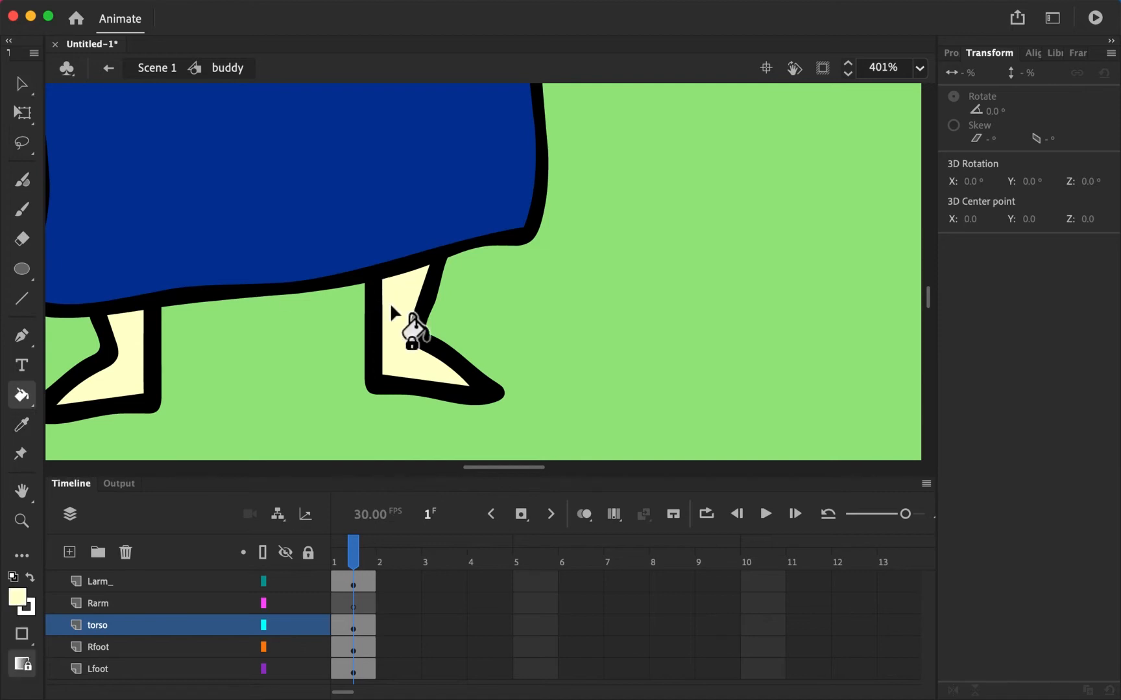
Fill the hand outline on the Larm_ layer with the sampled cream colour, leaving the torso blue, and deselect everything.
scroll(390, 305, up, 10)
click(123, 334)
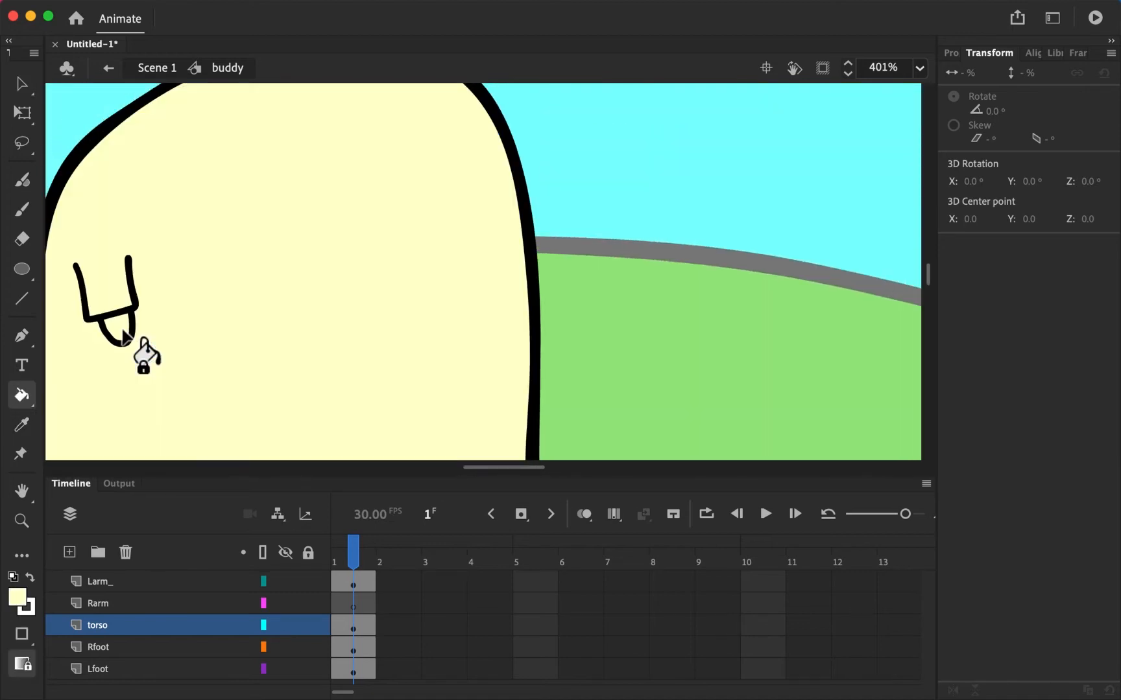
key(super+z)
click(123, 604)
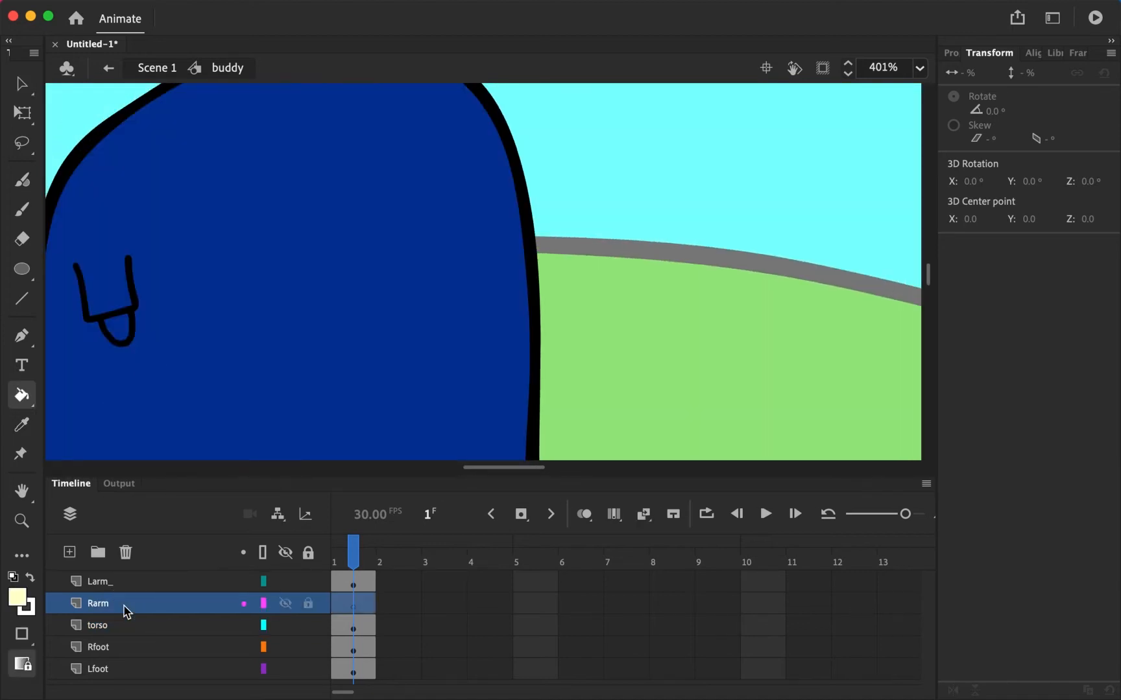
click(111, 581)
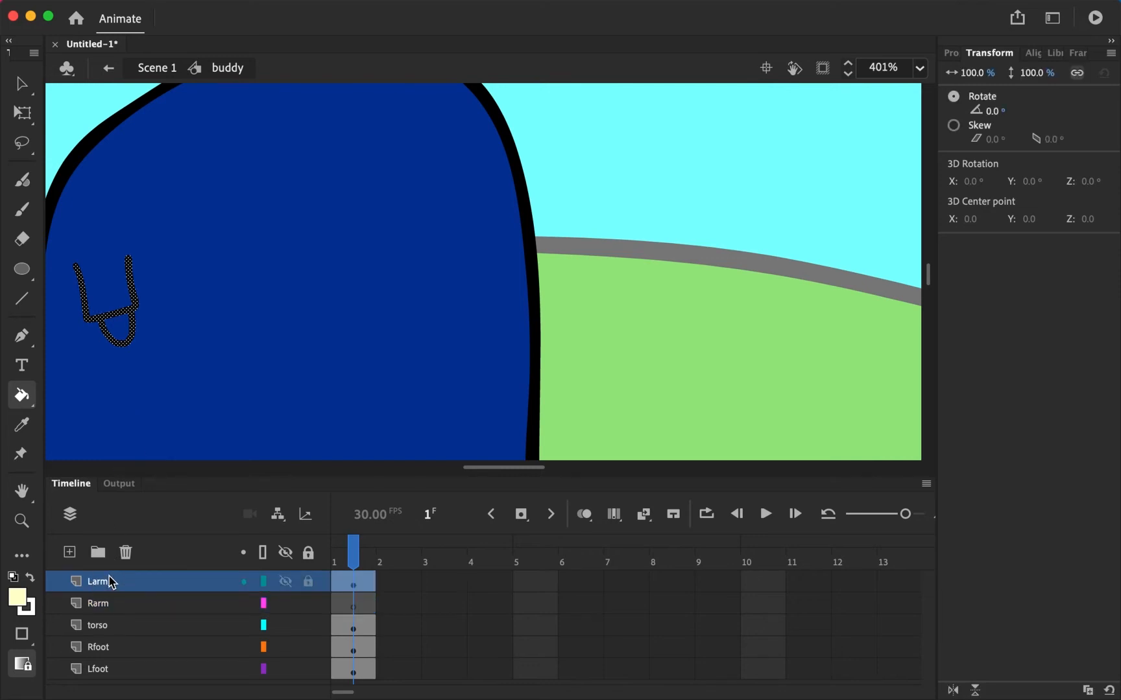
click(120, 327)
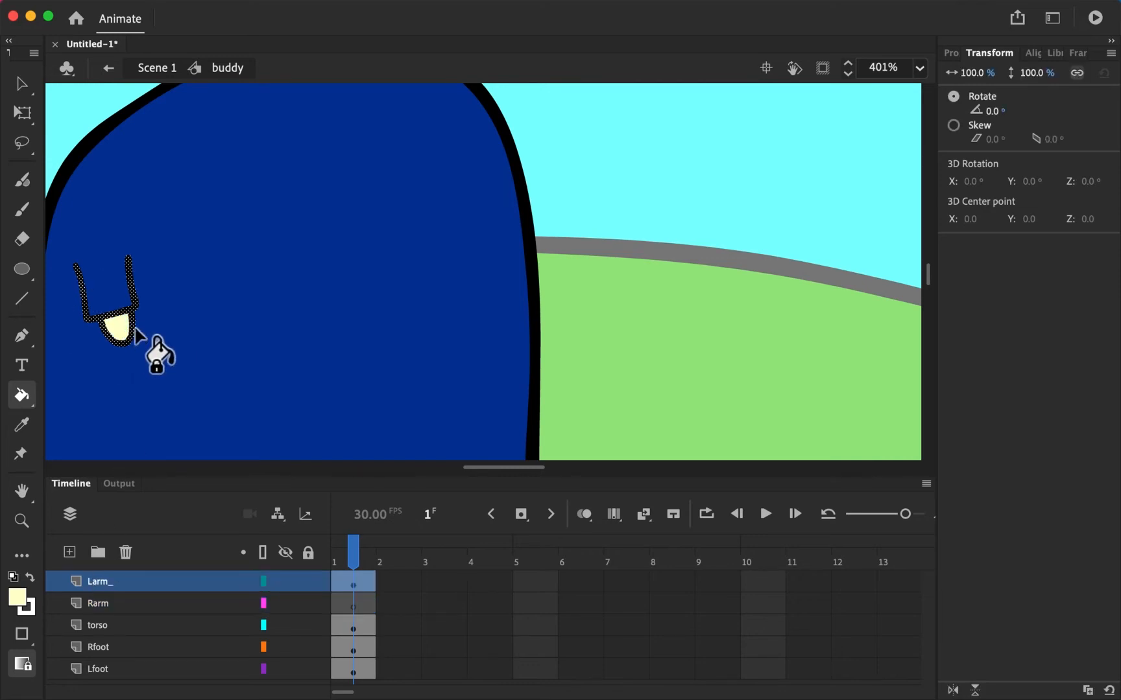
key(v)
click(162, 341)
scroll(167, 351, left, 3)
scroll(166, 350, up, 1)
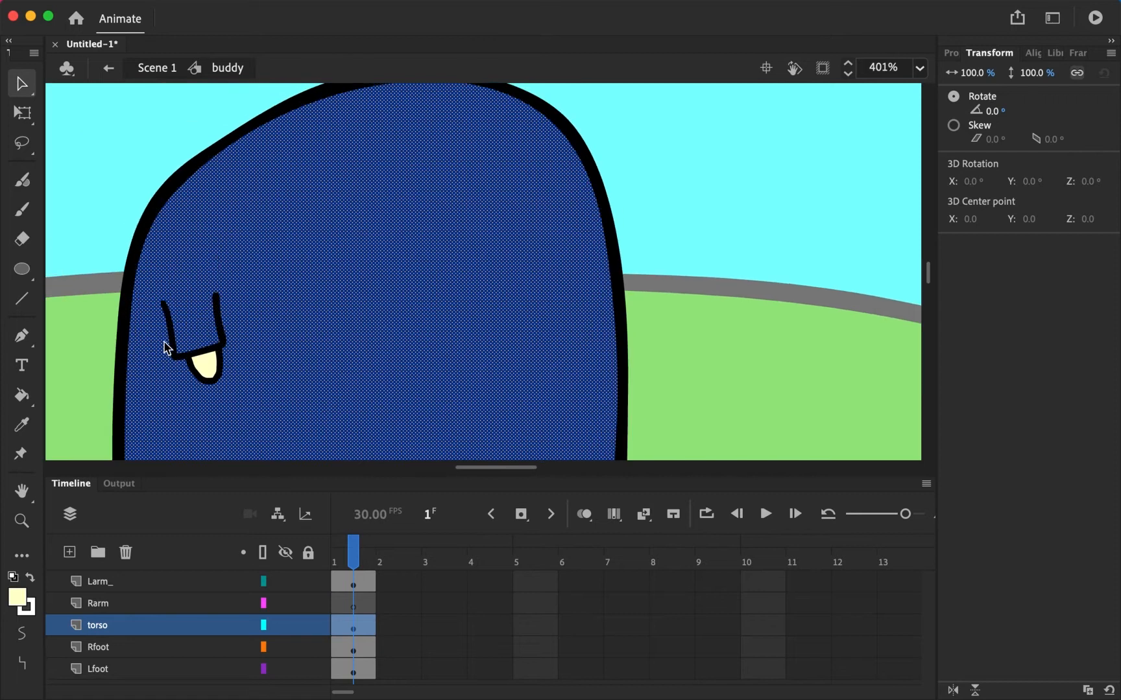
click(102, 252)
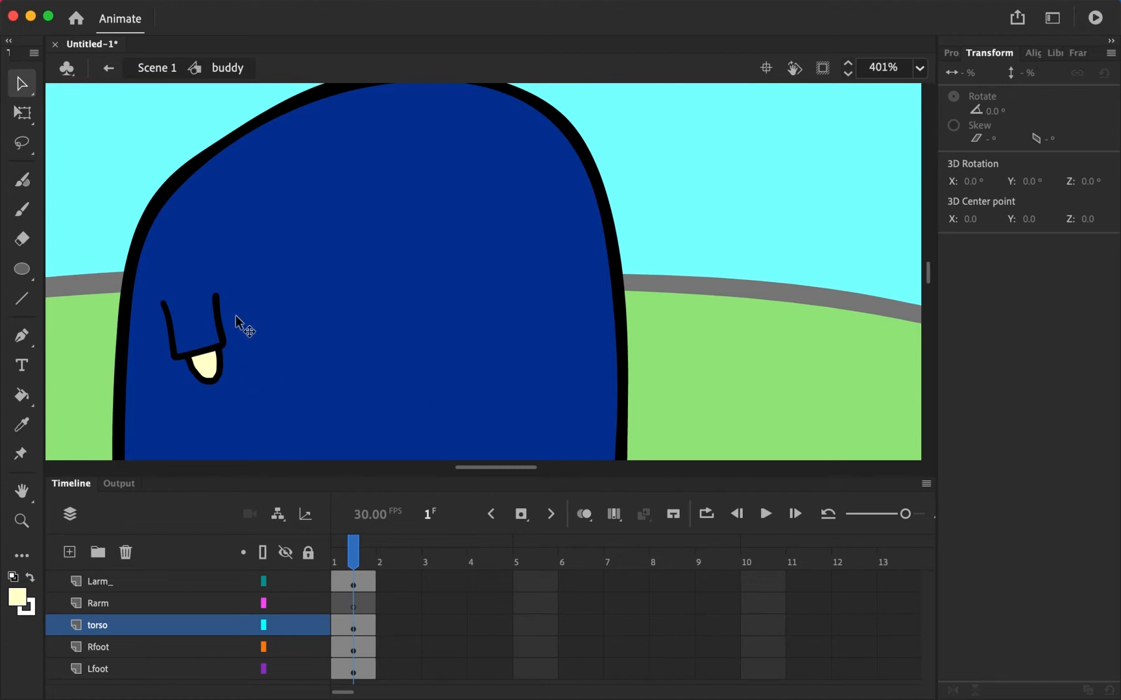
Copy the Larm_ artwork onto the Rarm layer and place the duplicate arm on the opposite side of the torso.
click(140, 604)
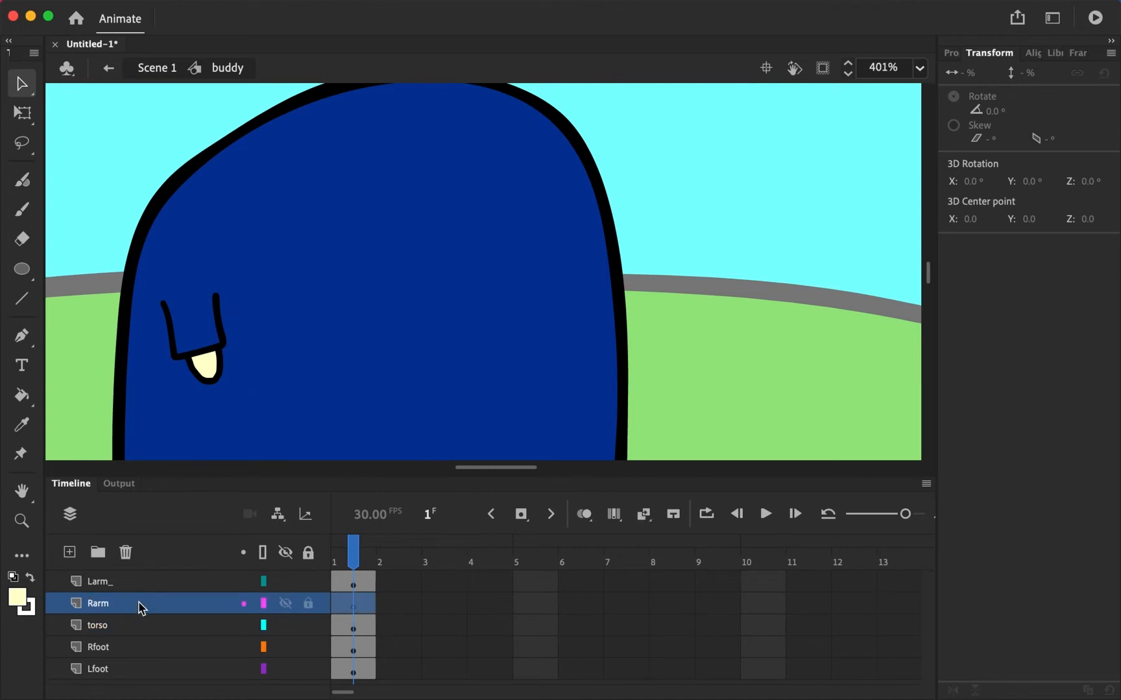
click(174, 582)
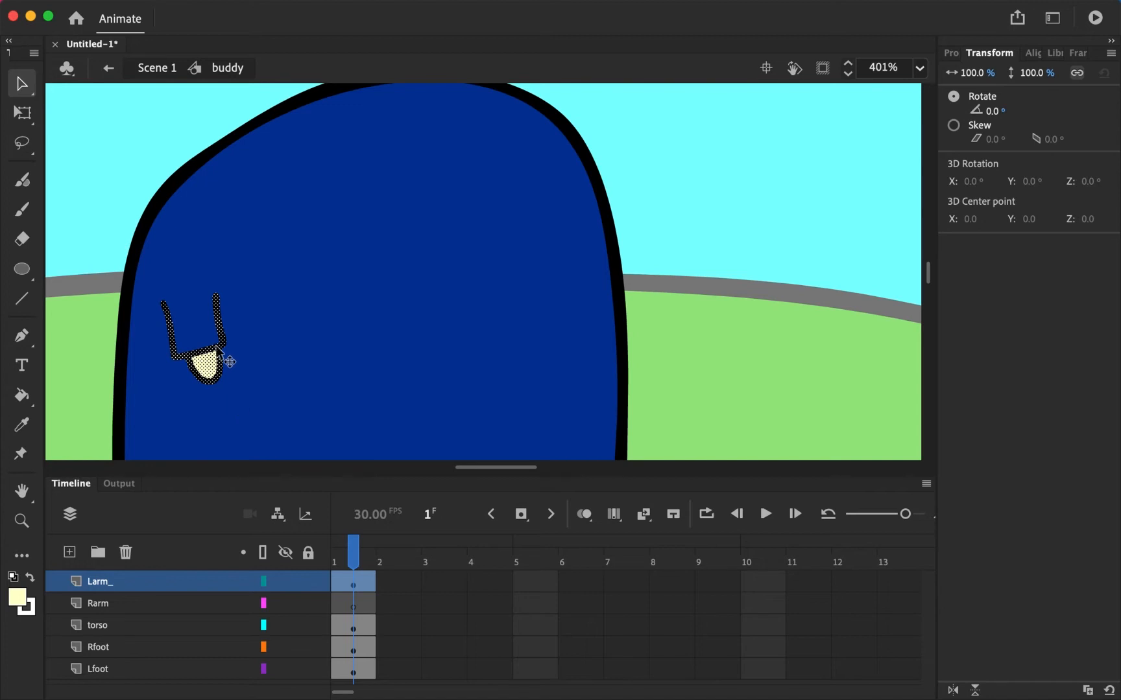
click(133, 603)
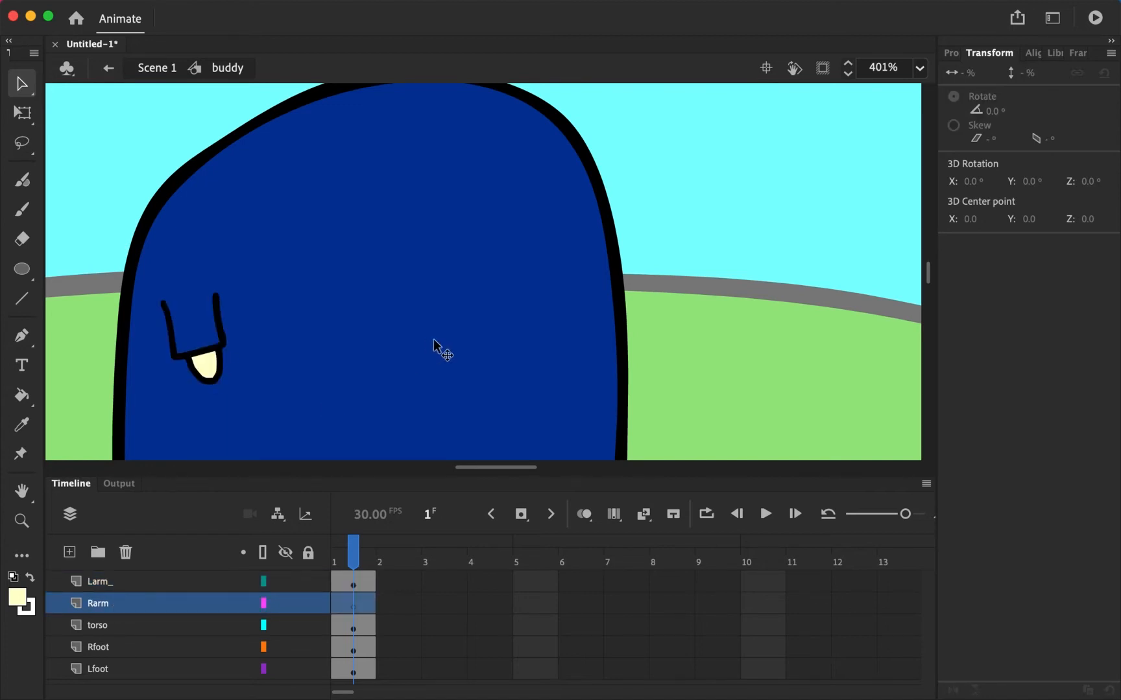
drag(520, 295, 568, 347)
Flip the duplicated arm horizontally, adjust its position inside the torso's right edge, and deselect it.
right_click(571, 346)
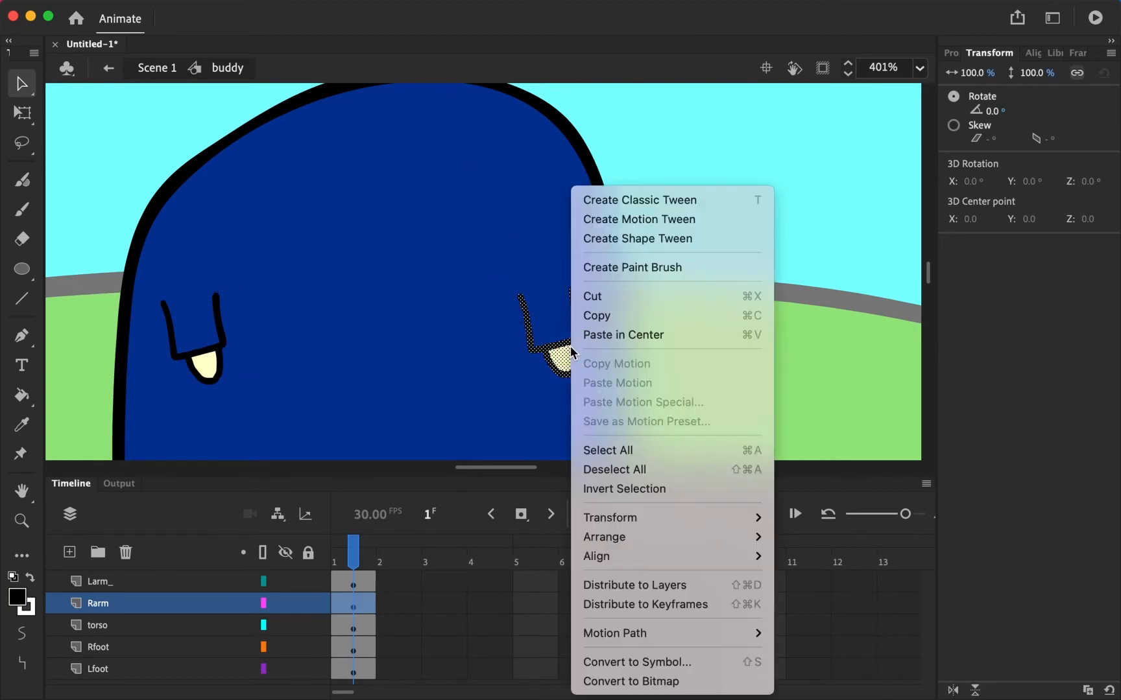
mouse_move(631, 519)
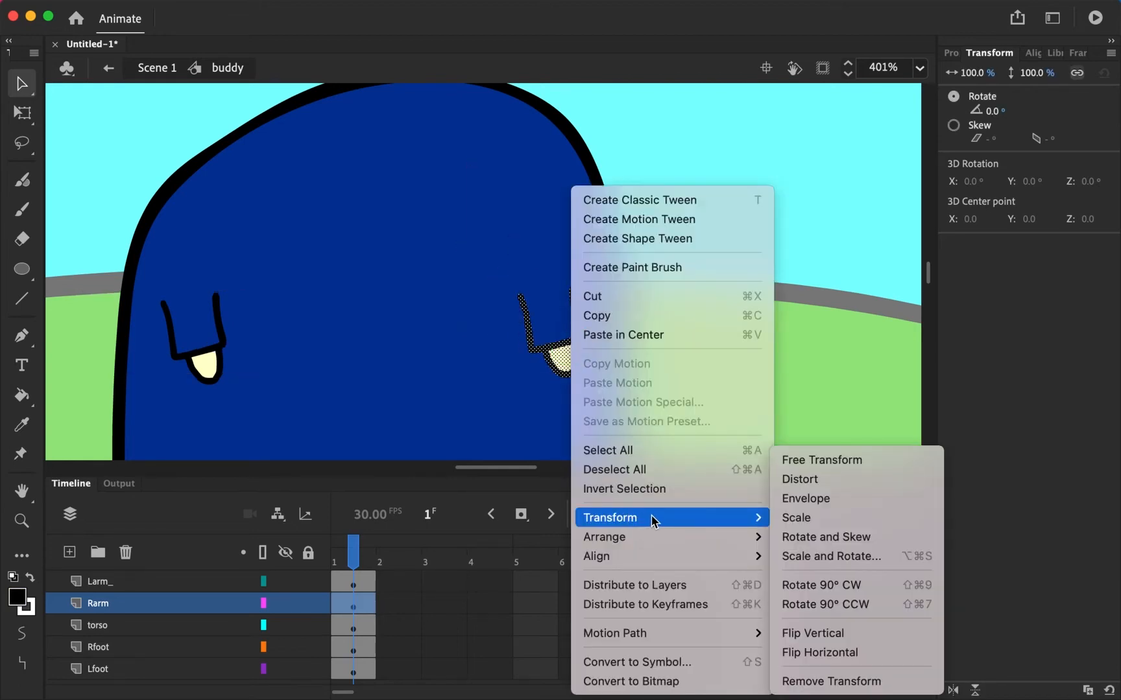
click(885, 655)
drag(542, 364, 554, 365)
click(579, 383)
click(678, 381)
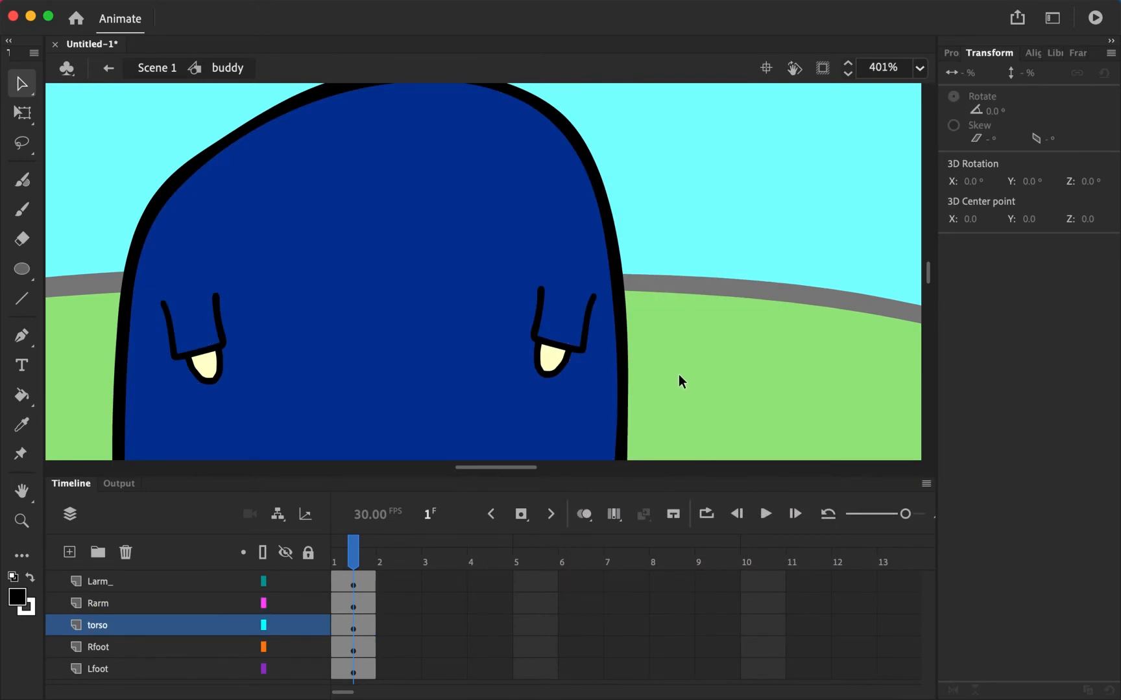
Add a new layer at the top of the buddy symbol's layer stack and name it head.
key(z)
alt+click(657, 373)
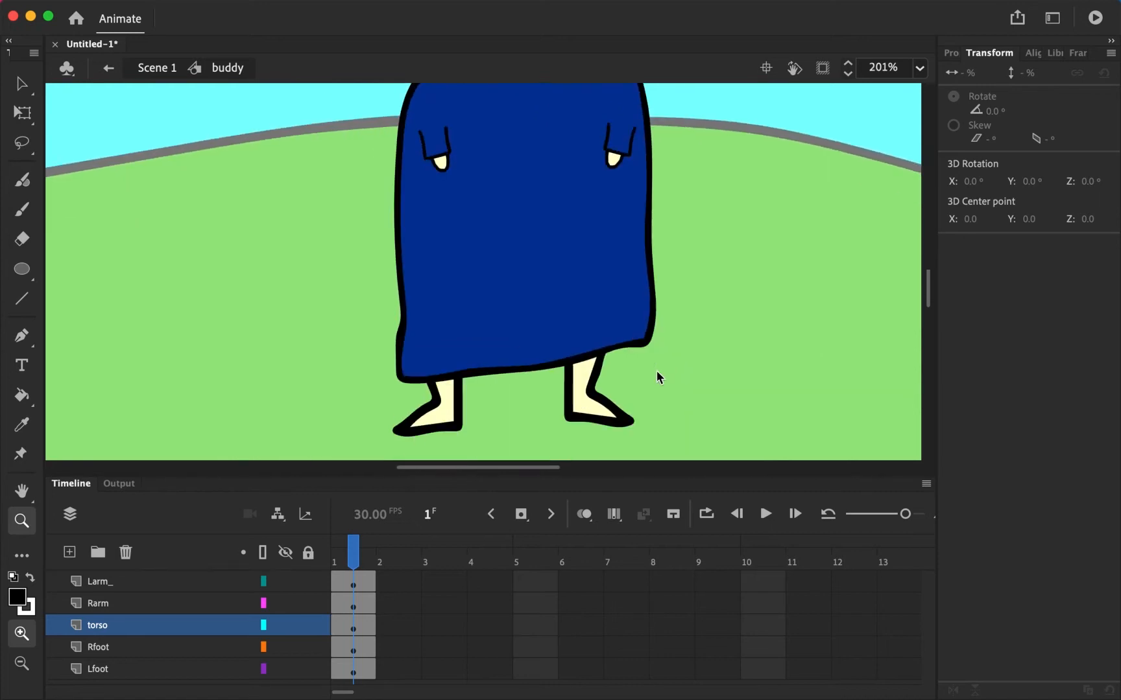
scroll(657, 370, up, 3)
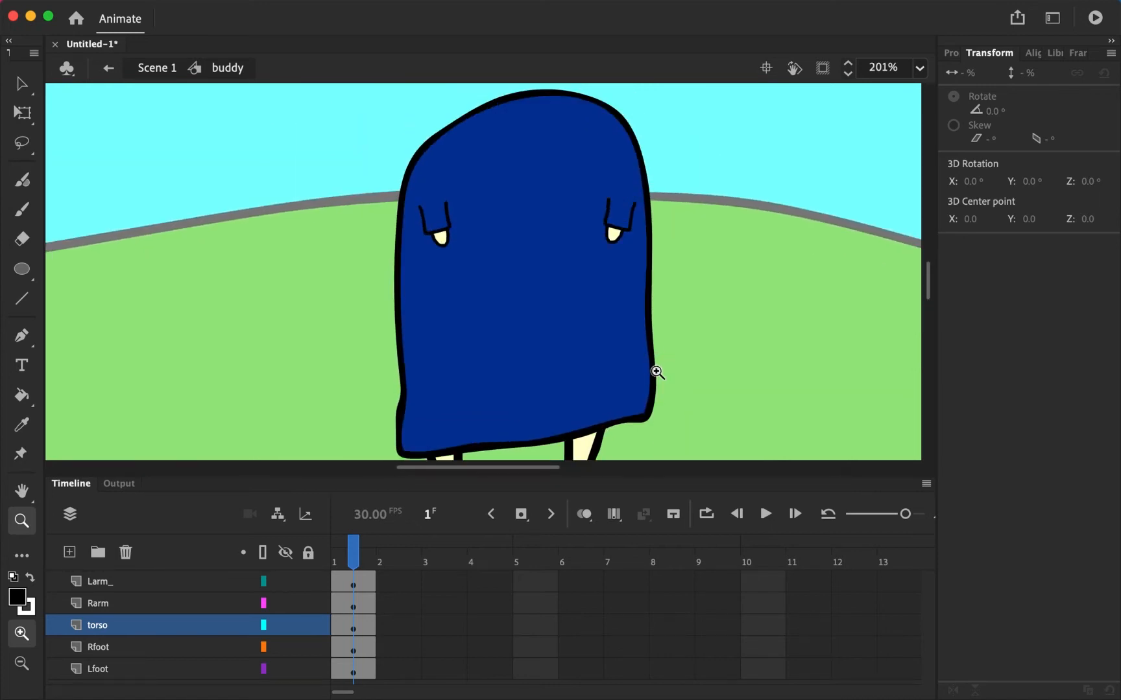
alt+click(659, 372)
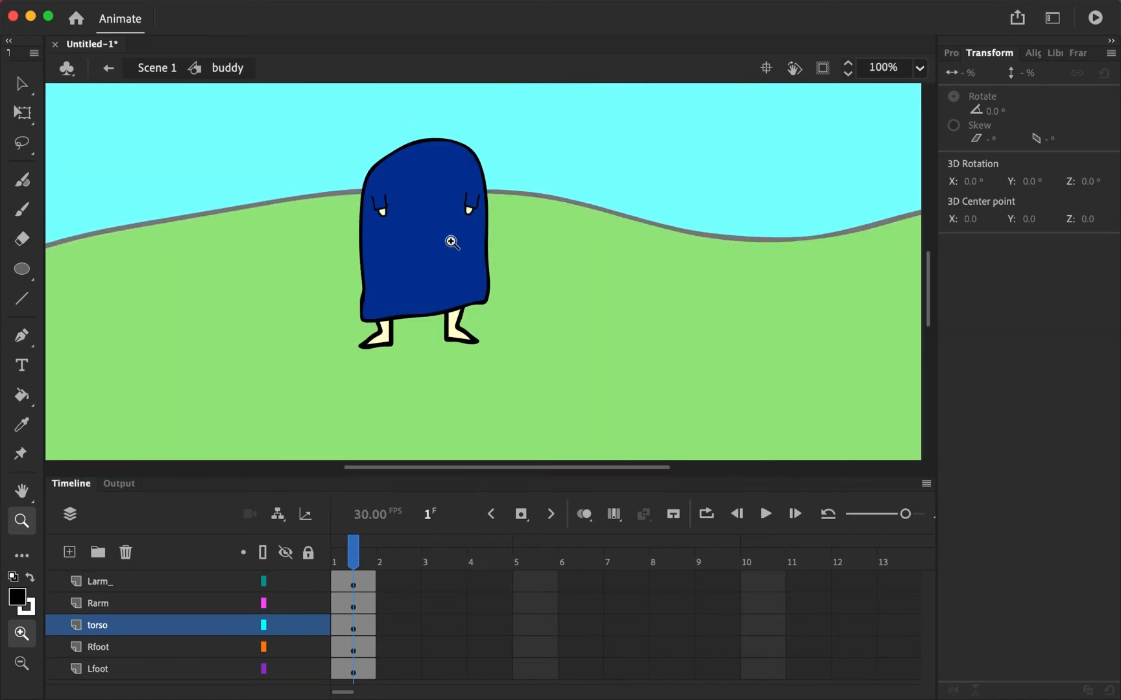
scroll(428, 232, down, 2)
scroll(430, 237, up, 4)
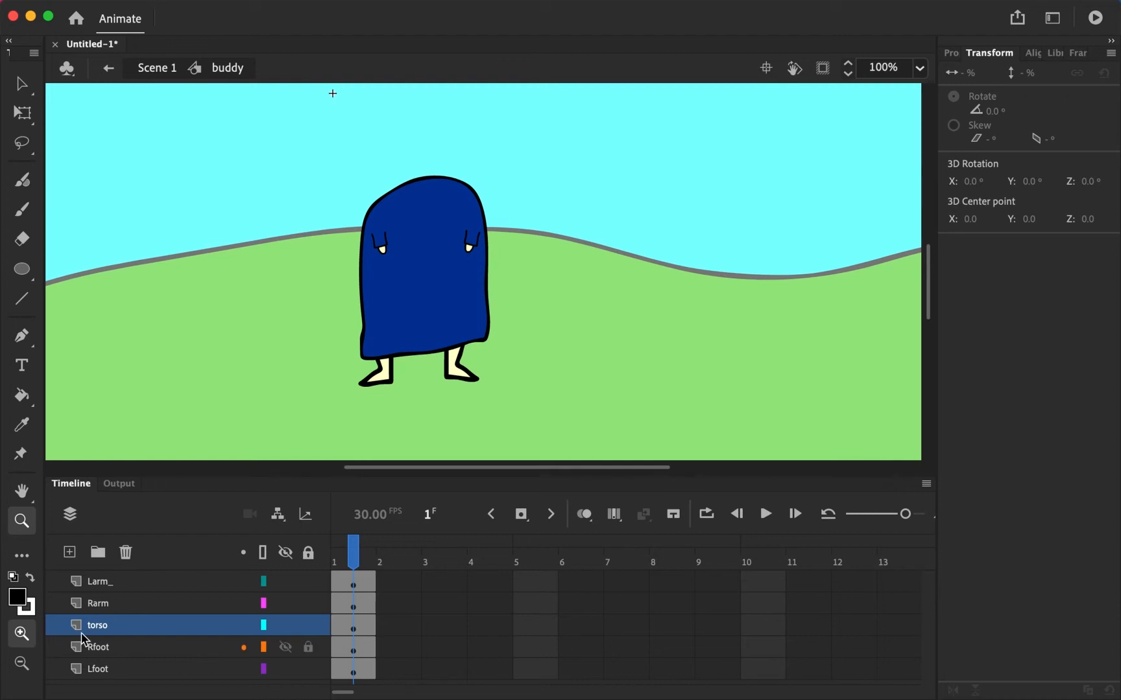
click(69, 552)
drag(110, 627, 118, 580)
double_click(127, 581)
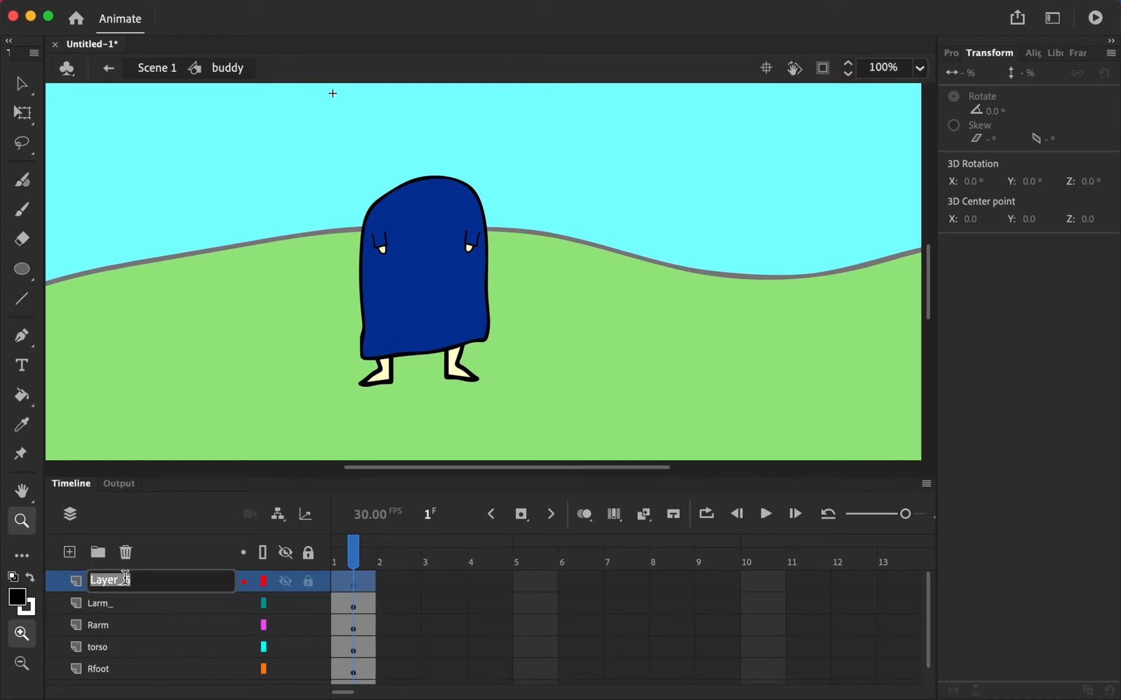
text(head)
key(Return)
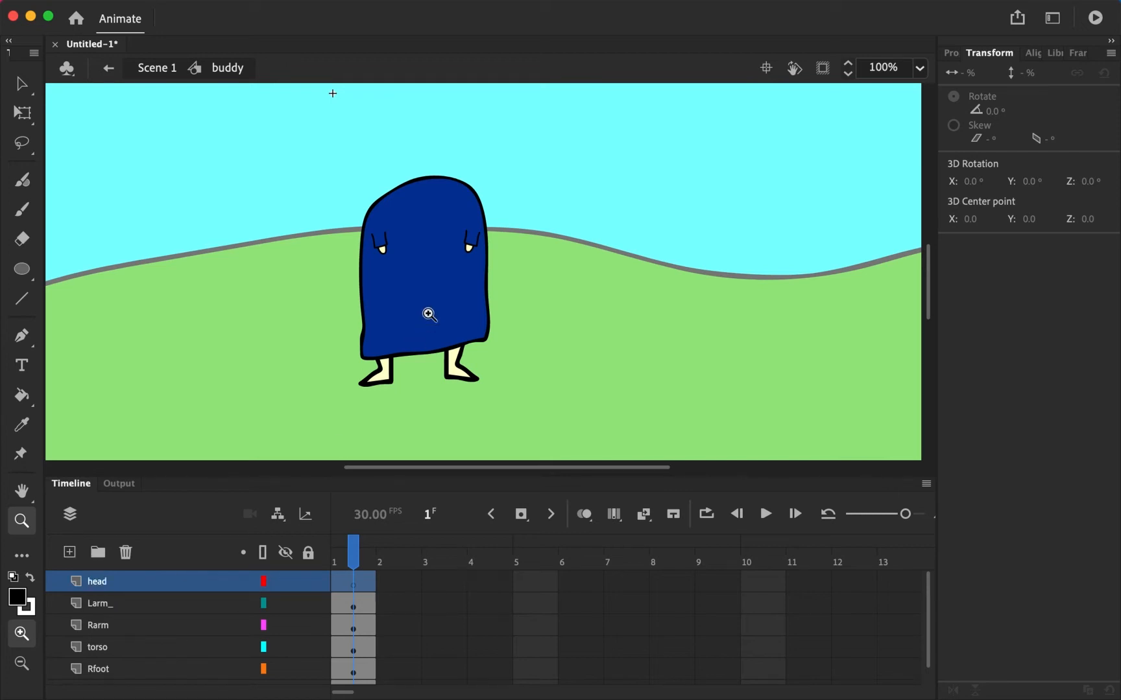
Brush a closed, rounded black head outline on the head layer, overlapping the top of the torso.
key(y)
key(z)
scroll(425, 161, up, 5)
scroll(425, 214, down, 1)
click(429, 272)
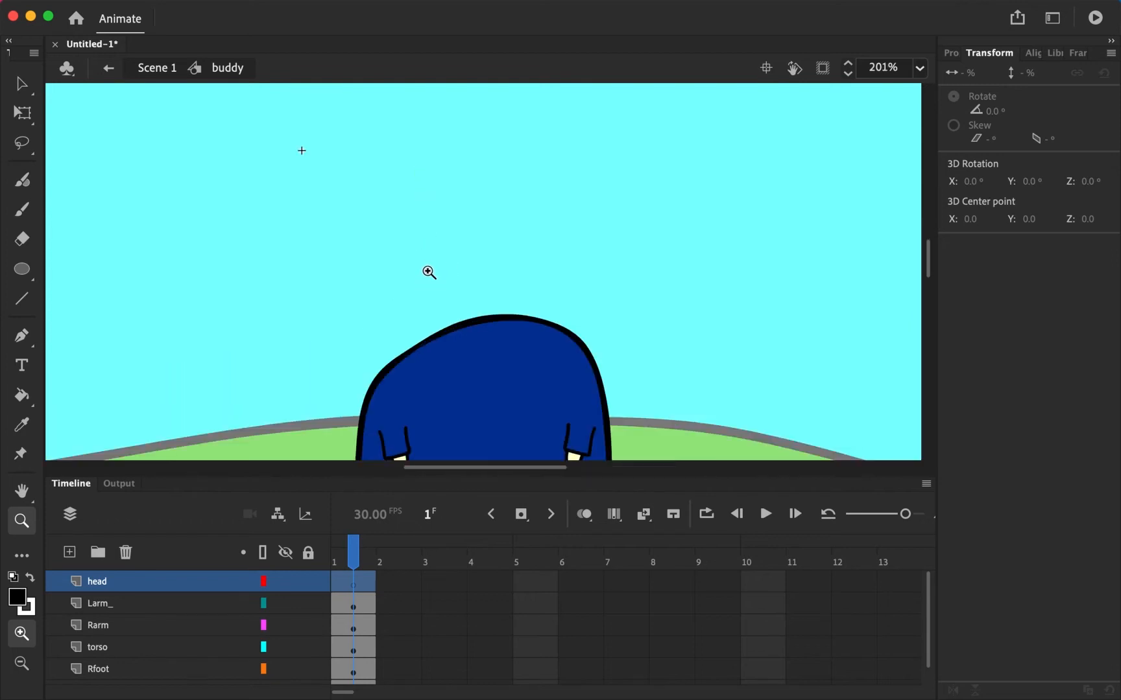
key(y)
mouse_move(478, 331)
mouse_down()
mouse_move(430, 321)
mouse_move(410, 269)
mouse_move(446, 228)
mouse_move(507, 223)
mouse_move(545, 257)
mouse_move(522, 281)
mouse_up()
key(super+z)
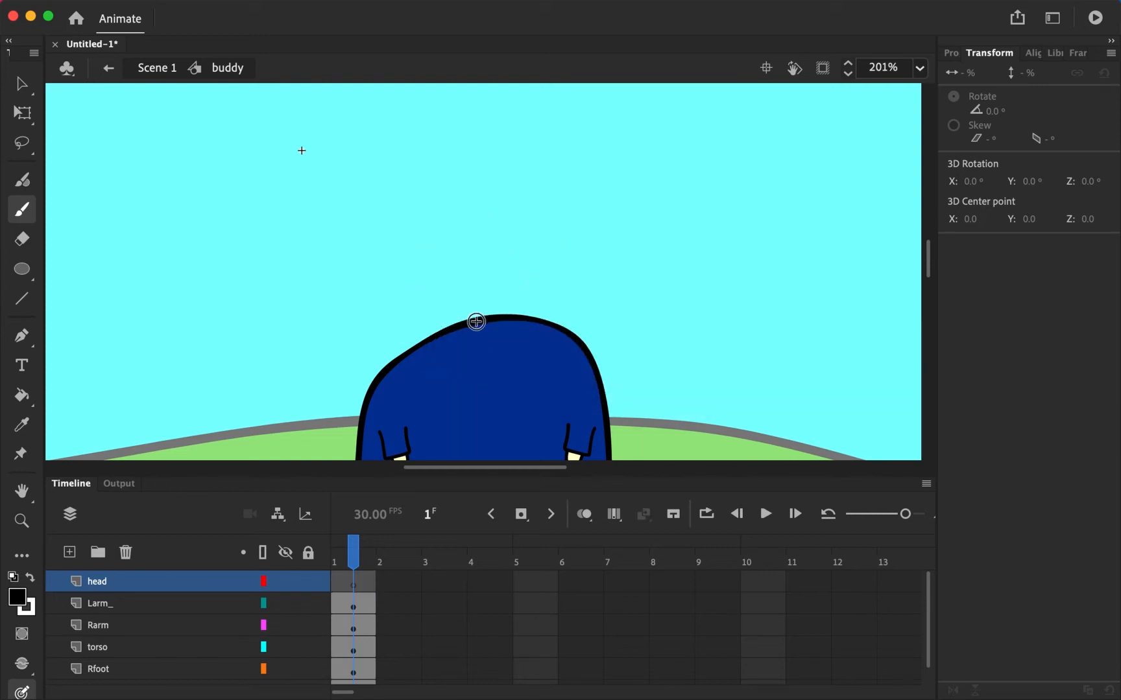
mouse_move(470, 332)
mouse_down()
mouse_move(433, 322)
mouse_move(414, 277)
mouse_move(429, 219)
mouse_move(474, 196)
mouse_move(529, 221)
mouse_move(550, 255)
mouse_move(552, 295)
mouse_move(514, 335)
mouse_move(441, 328)
mouse_move(419, 280)
mouse_move(431, 222)
mouse_move(491, 201)
mouse_move(531, 223)
mouse_move(548, 273)
mouse_move(538, 306)
mouse_move(515, 328)
mouse_move(465, 328)
mouse_up()
key(super+z)
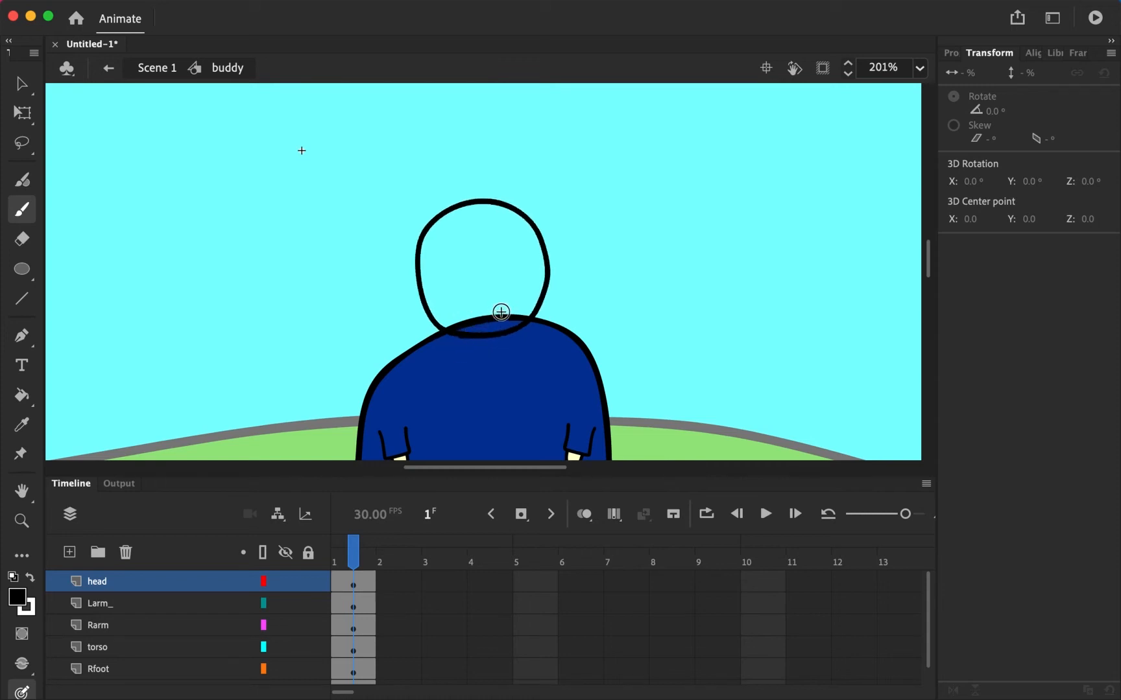
Sample the cream skin colour from the left hand and fill the head outline with it.
scroll(476, 345, down, 5)
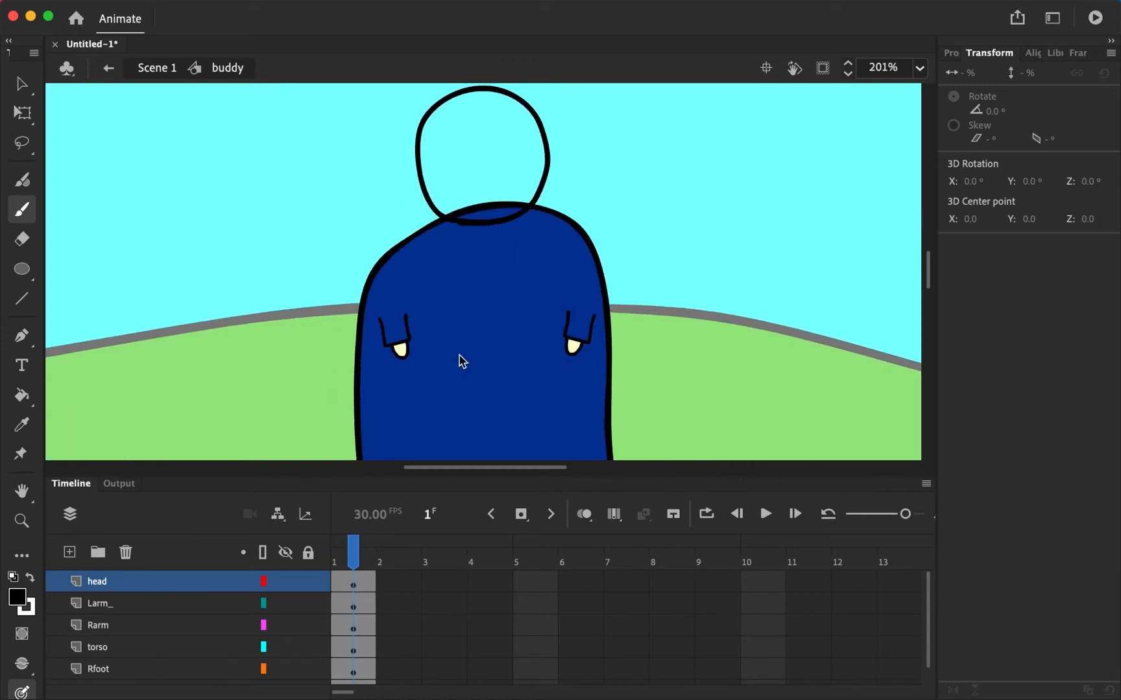
key(i)
click(402, 349)
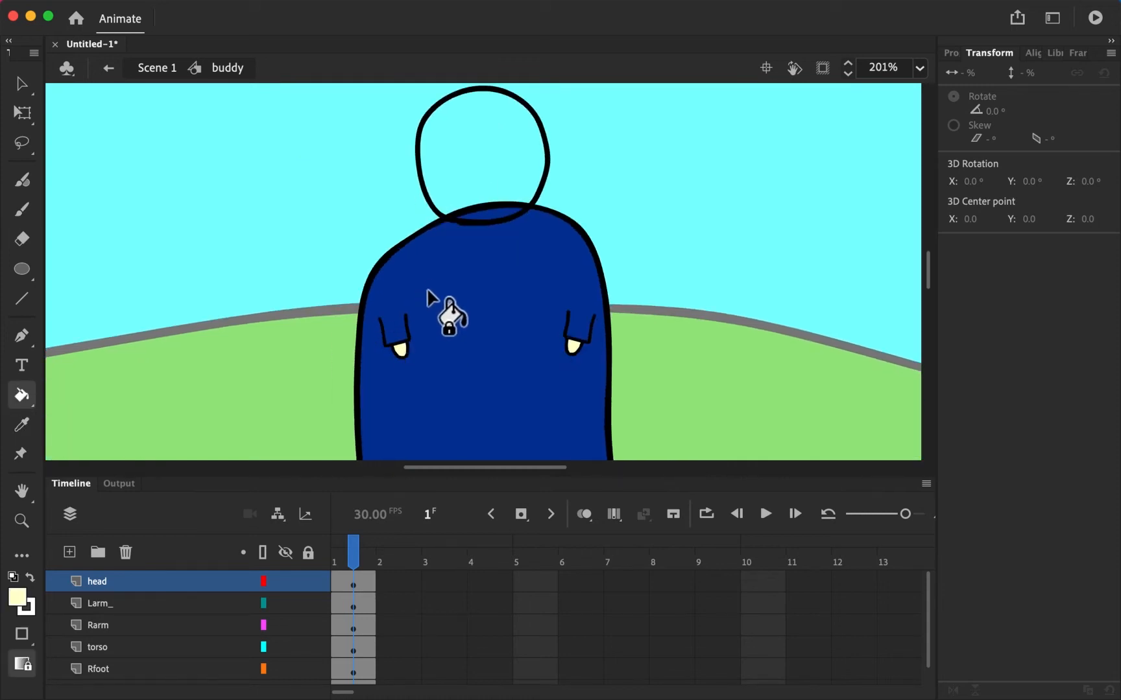
key(i)
click(402, 350)
scroll(457, 286, up, 5)
click(463, 272)
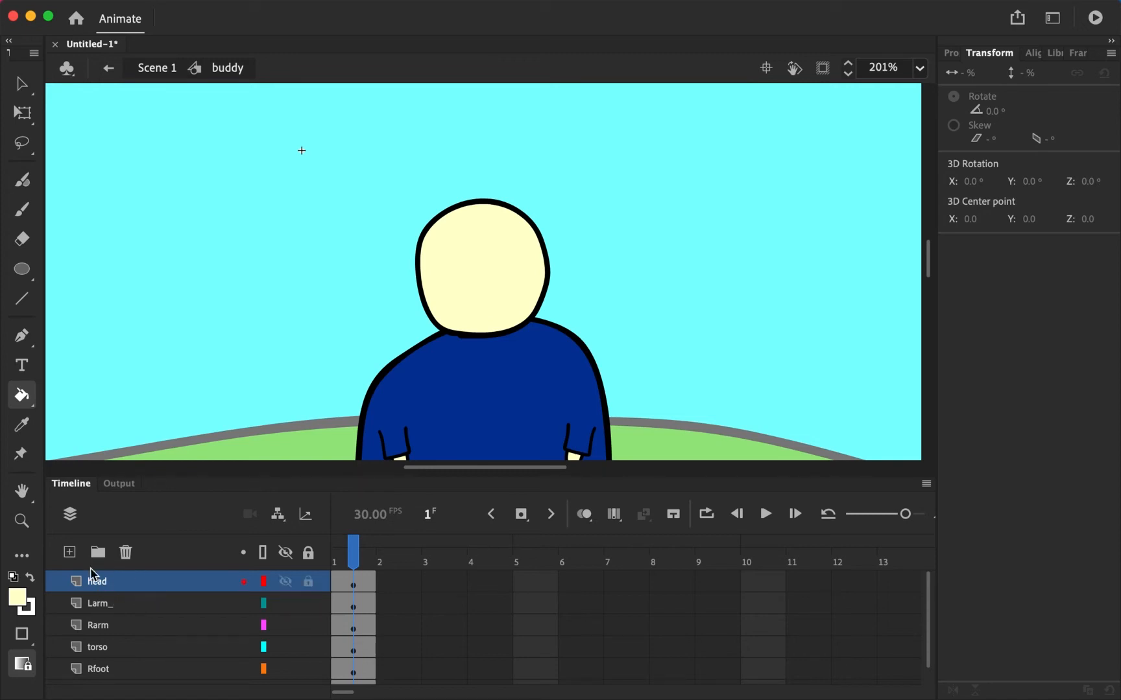
Add a new layer above head and name it hair.
click(72, 553)
double_click(118, 581)
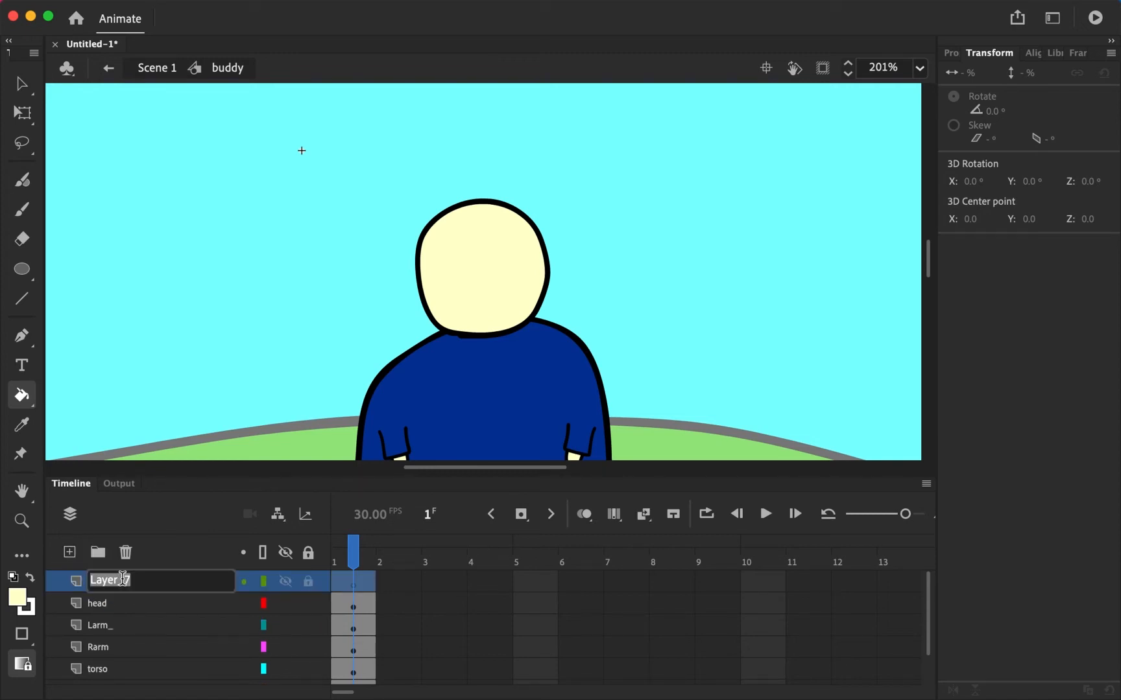
text(hair)
key(Return)
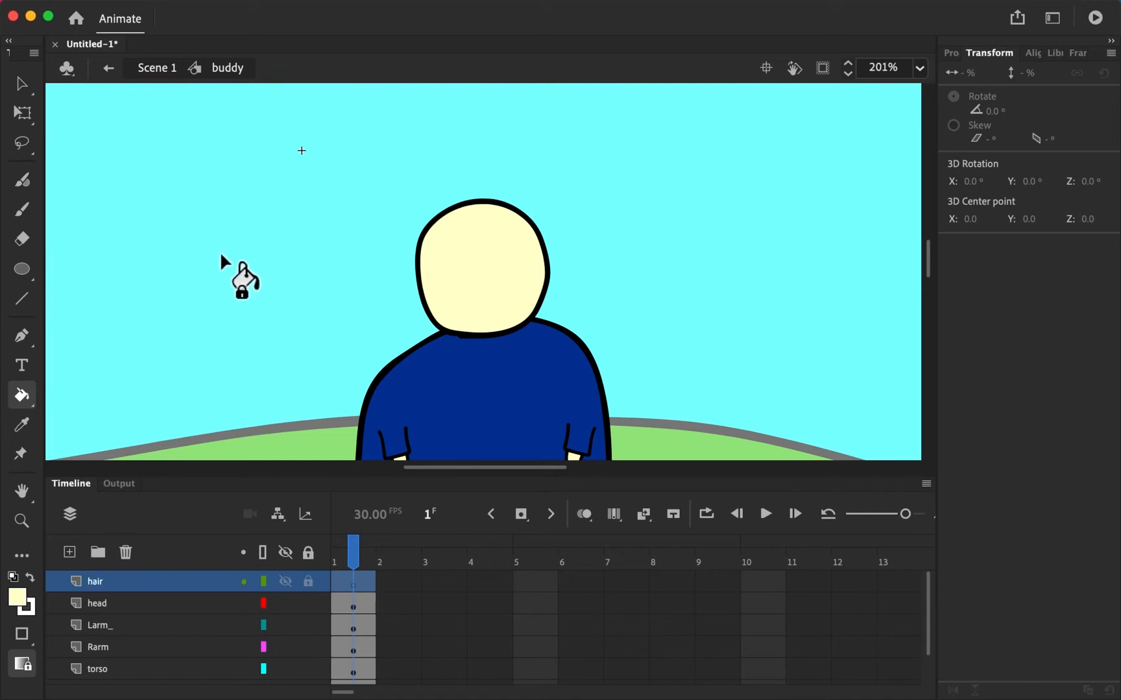
Brush a wavy black fringe across the forehead on the hair layer and trace over the crown to close the shape.
key(z)
click(493, 230)
scroll(487, 257, down, 2)
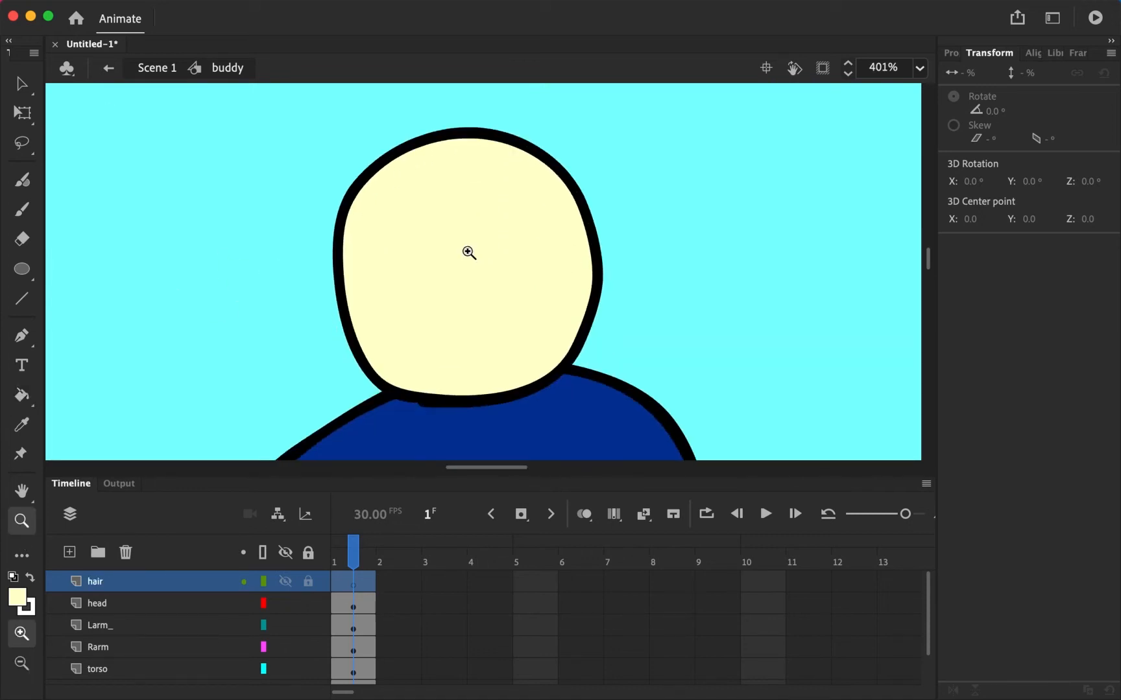
key(b)
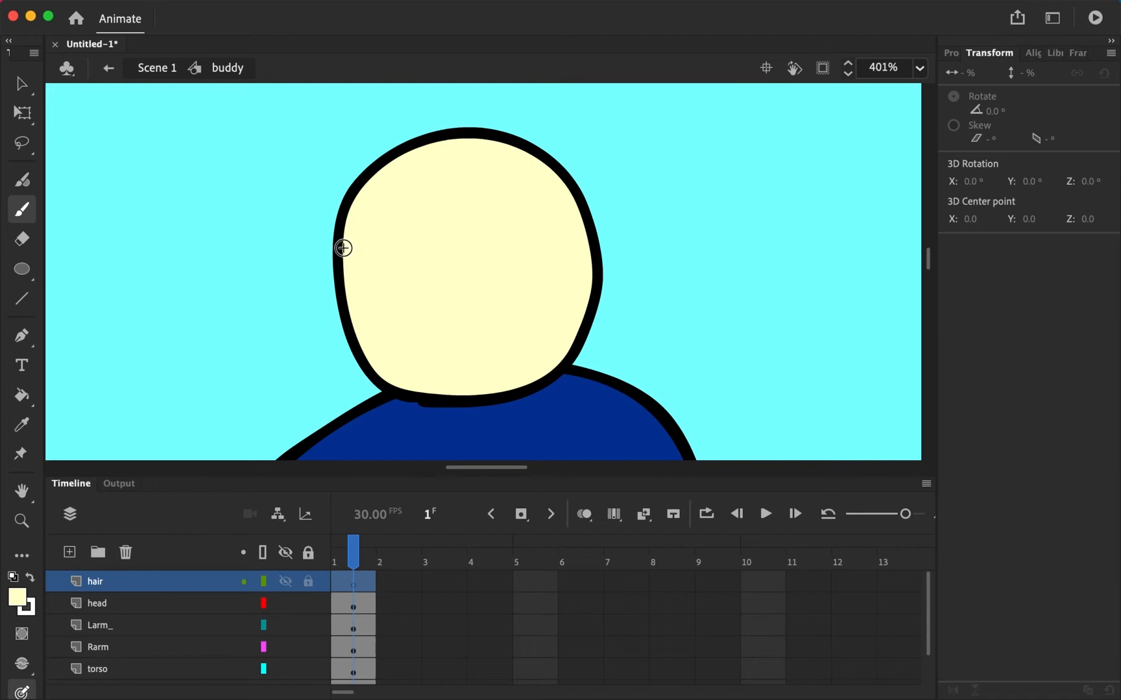
key(d)
key(x)
mouse_move(339, 220)
mouse_down()
mouse_move(364, 233)
mouse_move(377, 214)
mouse_move(434, 208)
mouse_move(464, 189)
mouse_move(480, 205)
mouse_move(516, 209)
mouse_move(536, 192)
mouse_move(577, 203)
mouse_up()
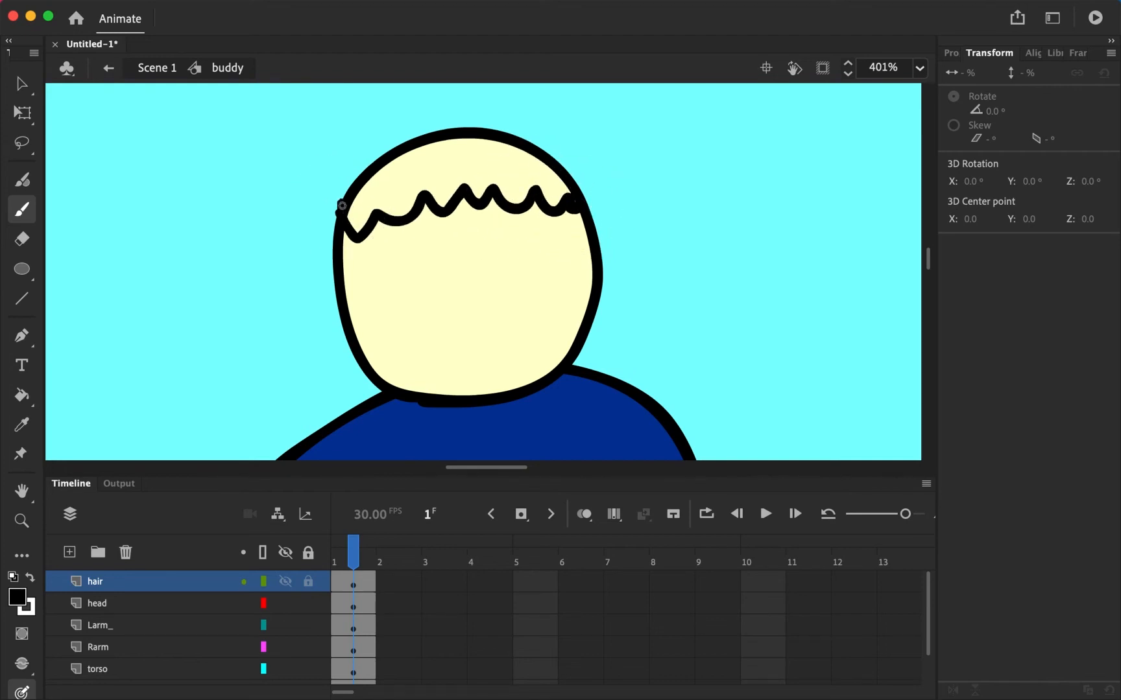
key(super+z)
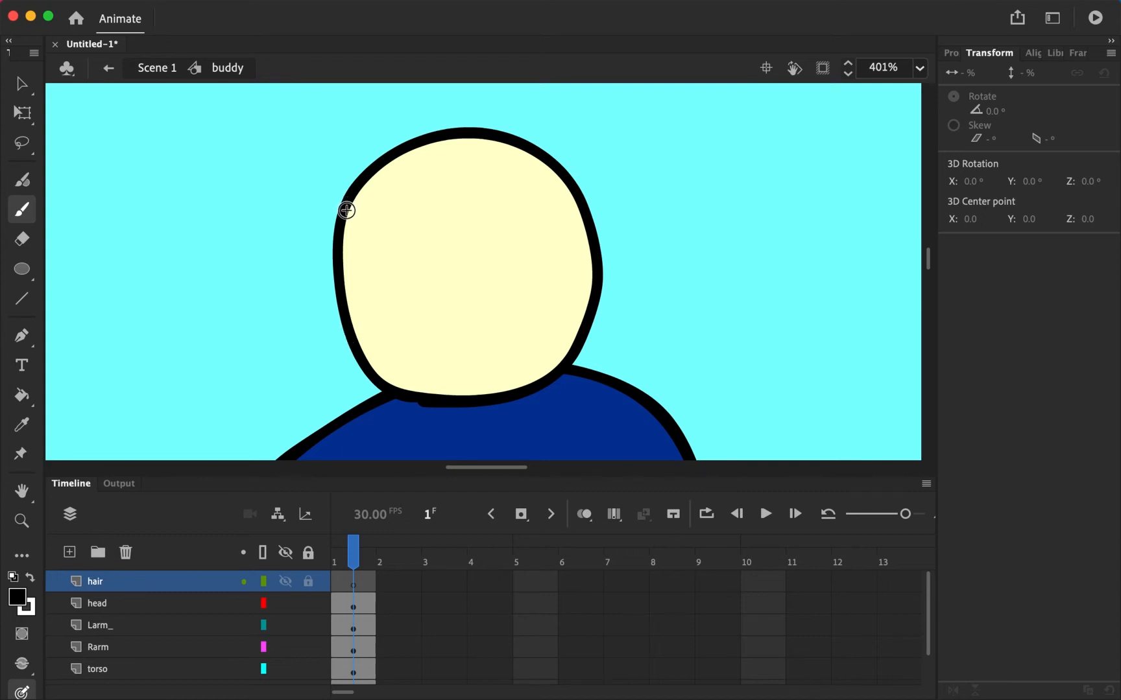
mouse_move(344, 217)
mouse_down()
mouse_move(375, 231)
mouse_move(390, 214)
mouse_move(402, 227)
mouse_move(431, 208)
mouse_move(439, 224)
mouse_move(470, 208)
mouse_move(486, 225)
mouse_move(513, 197)
mouse_move(529, 214)
mouse_move(539, 199)
mouse_move(544, 215)
mouse_move(580, 205)
mouse_up()
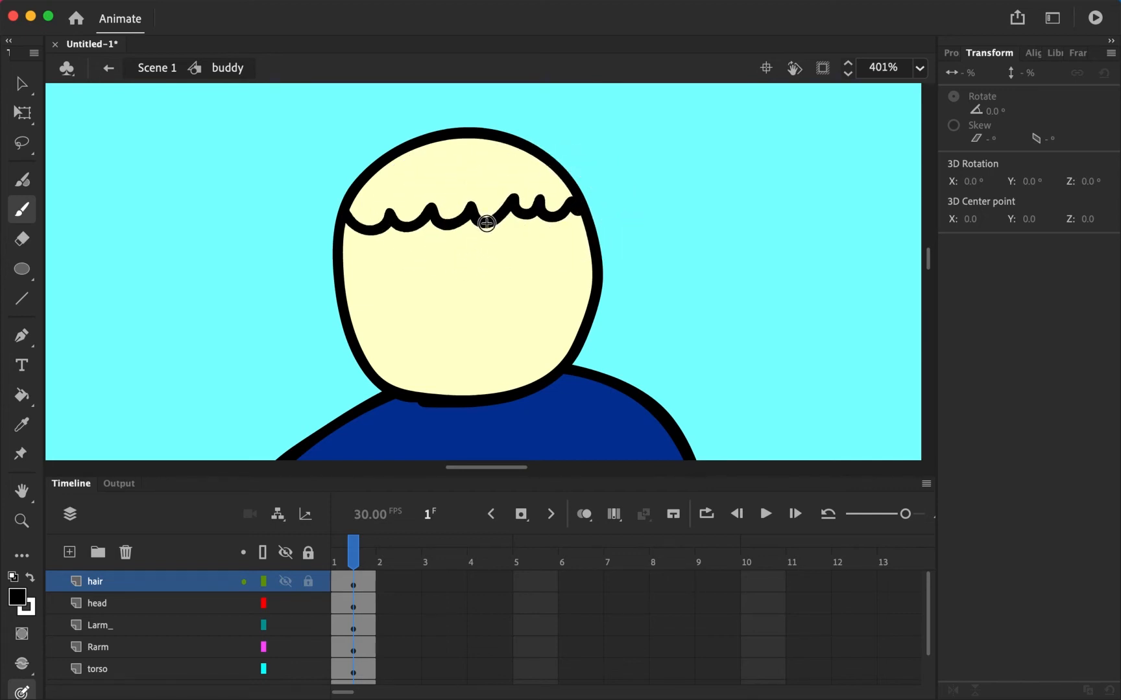
mouse_move(342, 210)
mouse_down()
mouse_move(377, 157)
mouse_move(464, 130)
mouse_move(541, 153)
mouse_move(573, 180)
mouse_move(580, 209)
mouse_up()
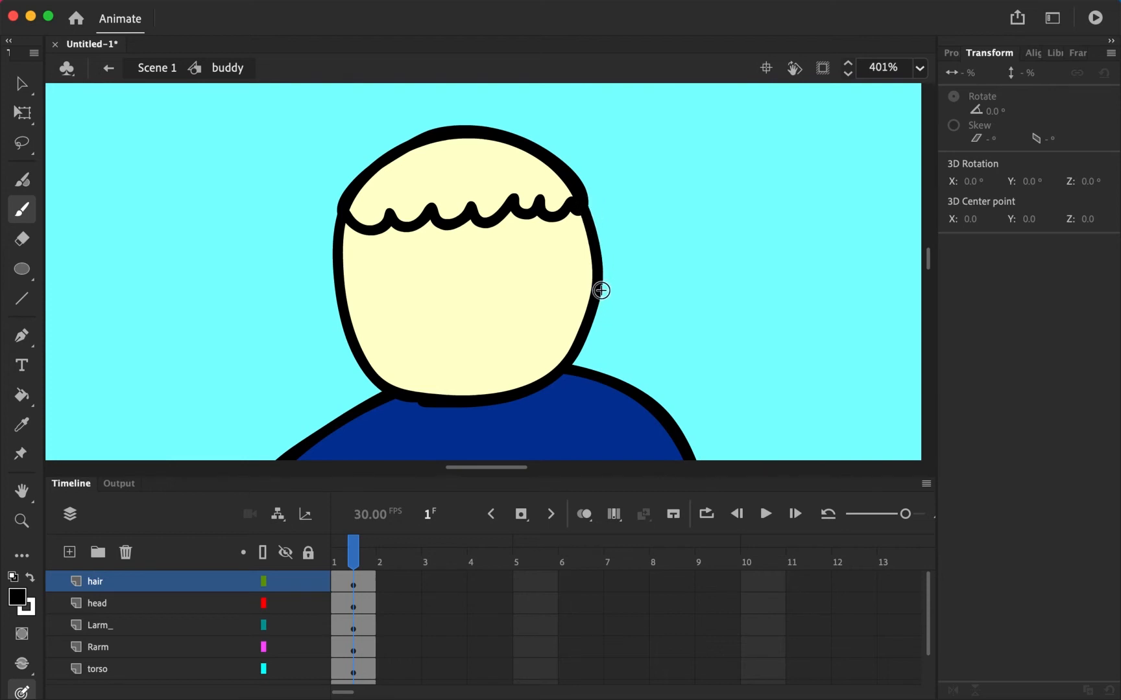
Brush black hair locks down both sides of the head to the shoulders, closing each along the jaw.
mouse_move(601, 289)
mouse_down()
mouse_move(620, 400)
mouse_move(516, 401)
mouse_up()
key(super+z)
mouse_move(597, 294)
mouse_down()
mouse_move(605, 389)
mouse_move(533, 393)
mouse_up()
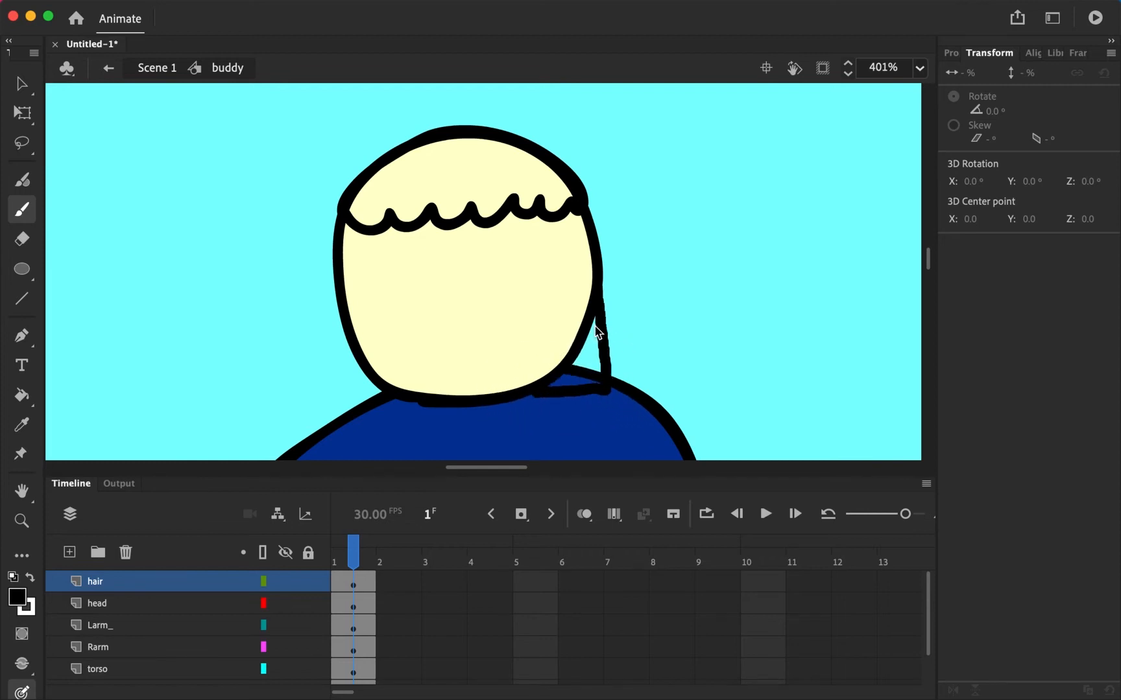
key(super+z)
mouse_move(597, 289)
mouse_down()
mouse_move(611, 375)
mouse_move(542, 388)
mouse_up()
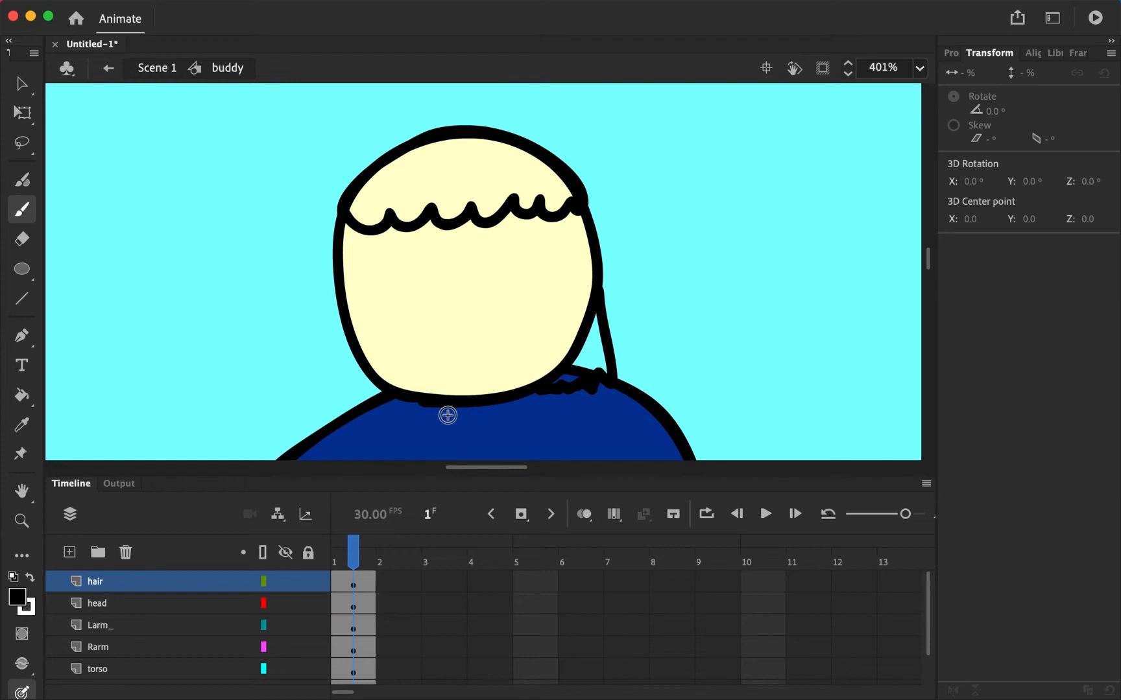
mouse_move(334, 282)
mouse_down()
mouse_move(345, 419)
mouse_move(404, 411)
mouse_move(384, 385)
mouse_up()
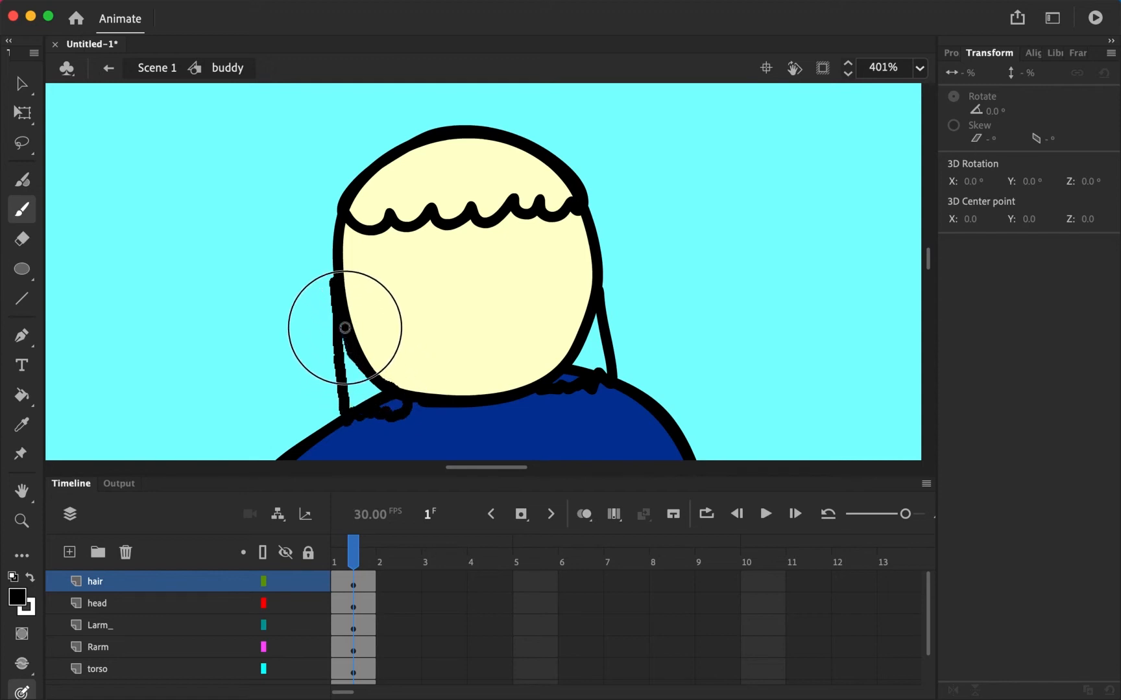
mouse_move(567, 374)
mouse_down()
mouse_move(535, 388)
mouse_move(570, 355)
mouse_move(598, 279)
mouse_up()
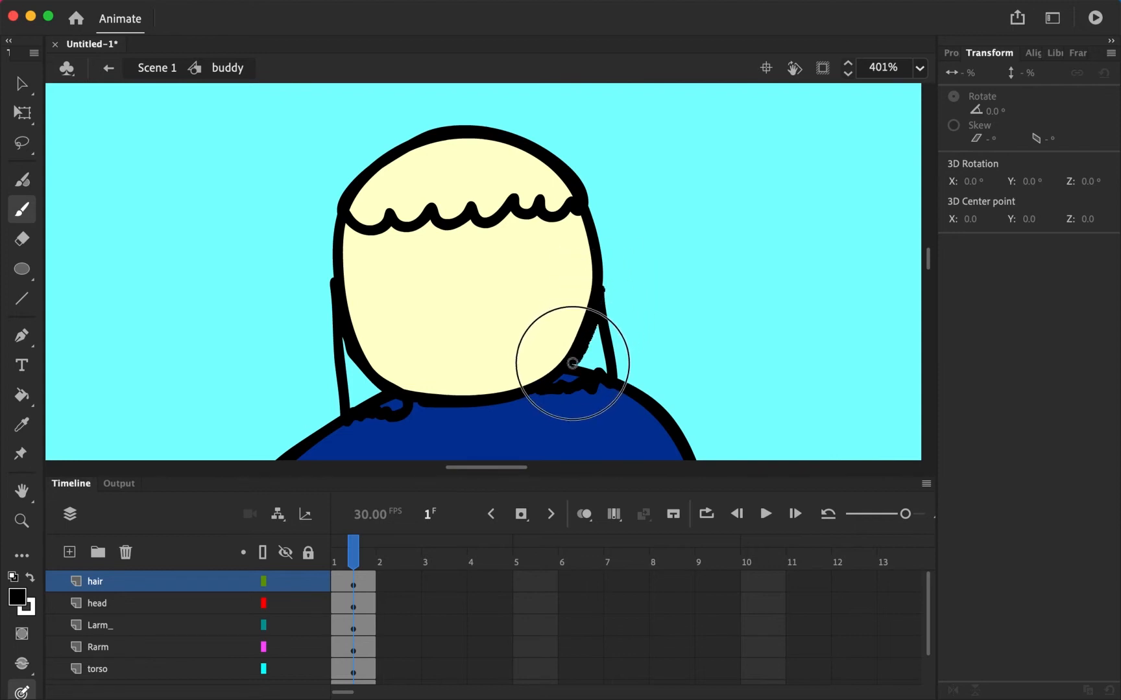
click(197, 583)
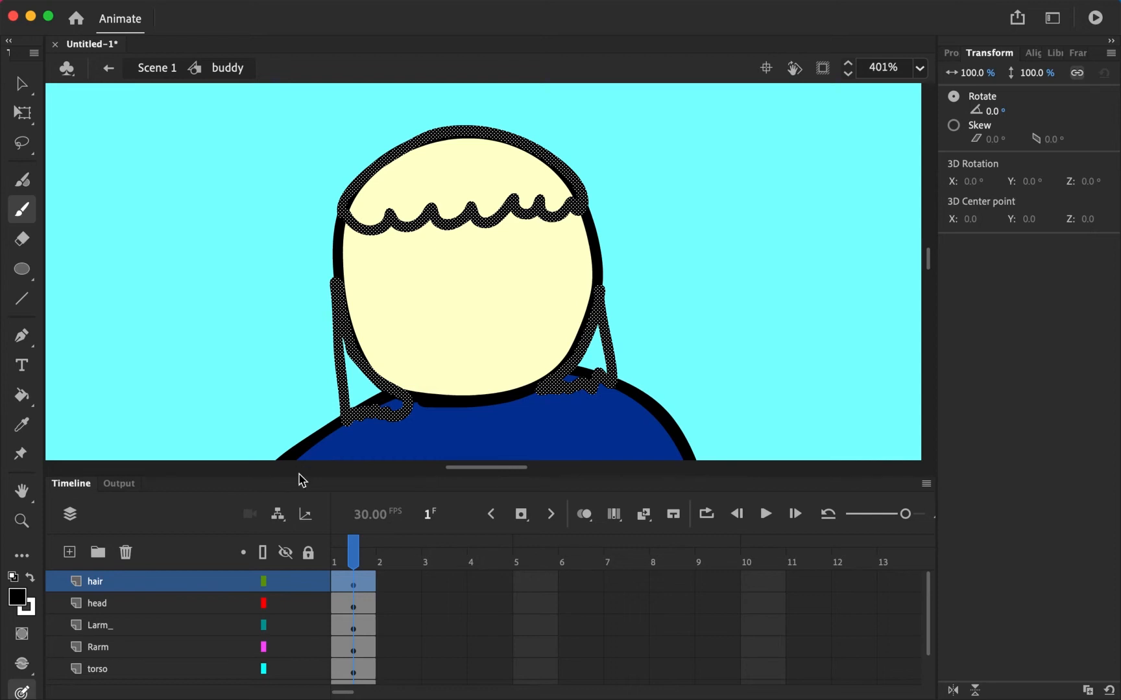
click(18, 598)
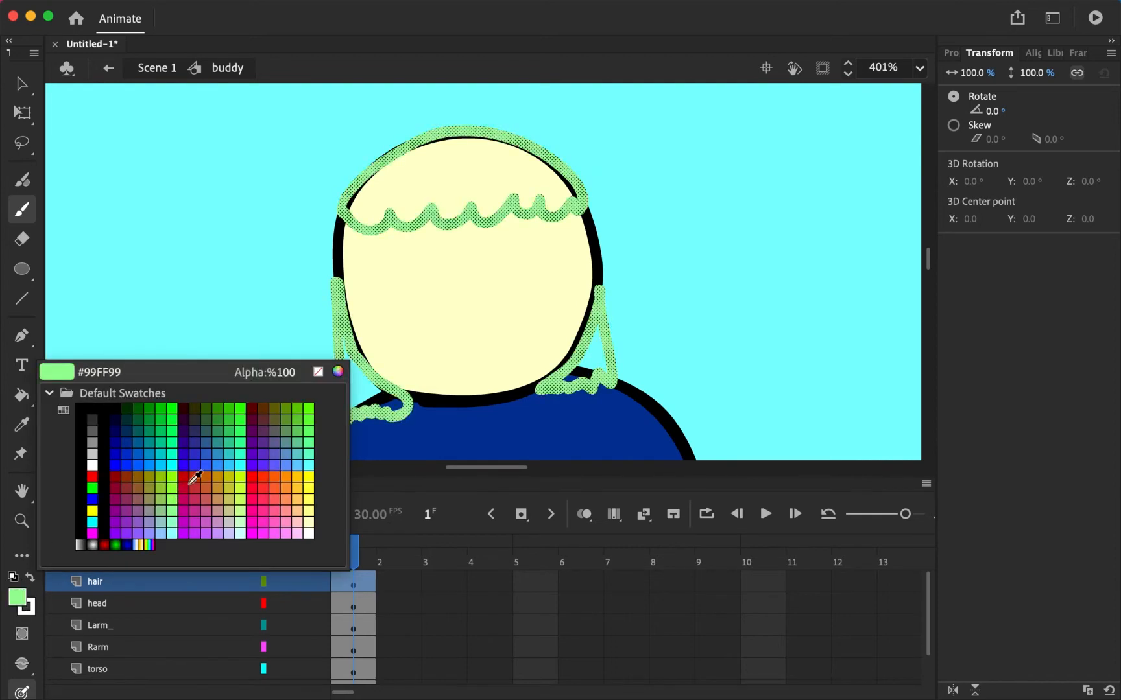
click(183, 353)
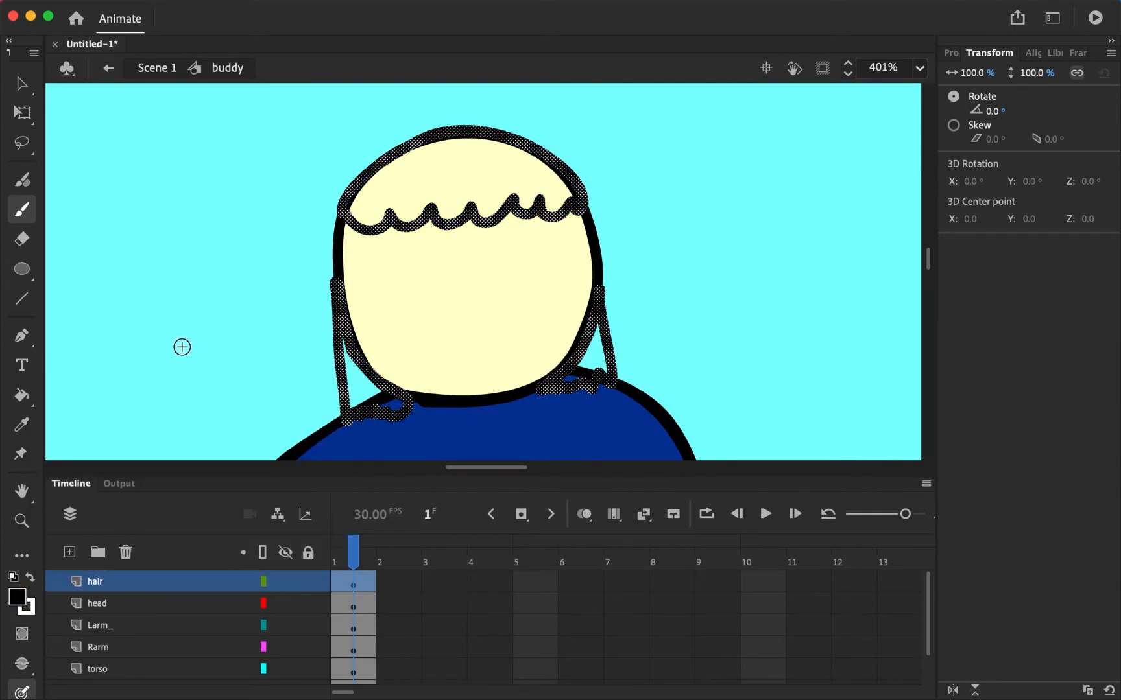
click(196, 341)
key(super+z)
key(v)
click(217, 350)
click(111, 589)
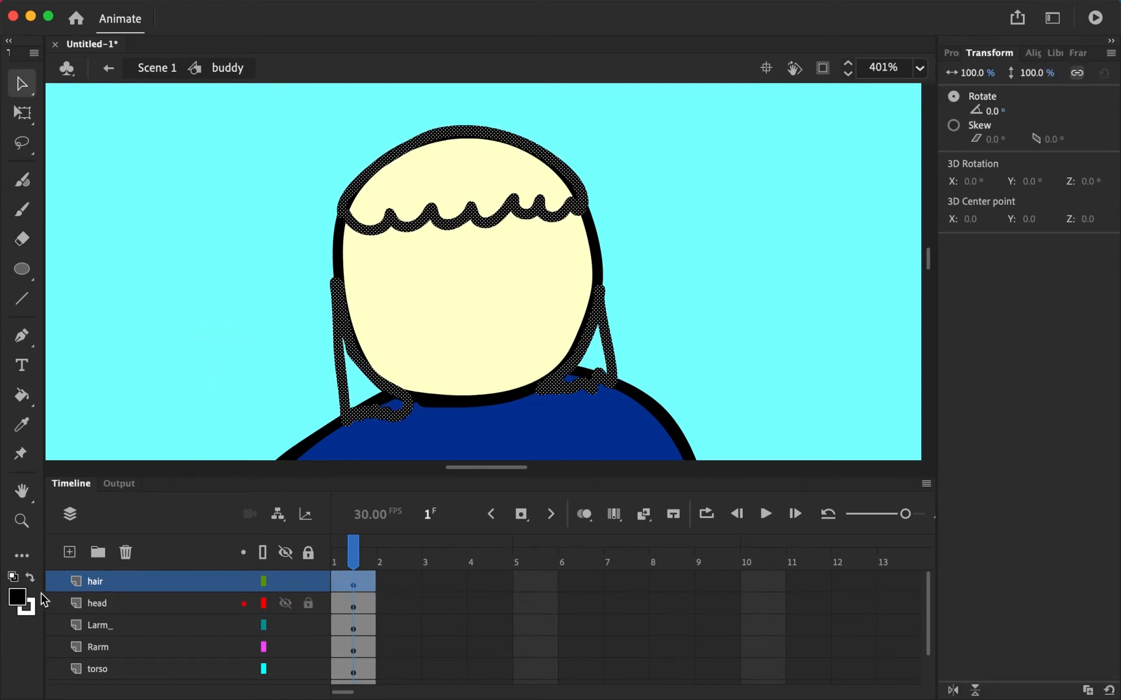
click(216, 409)
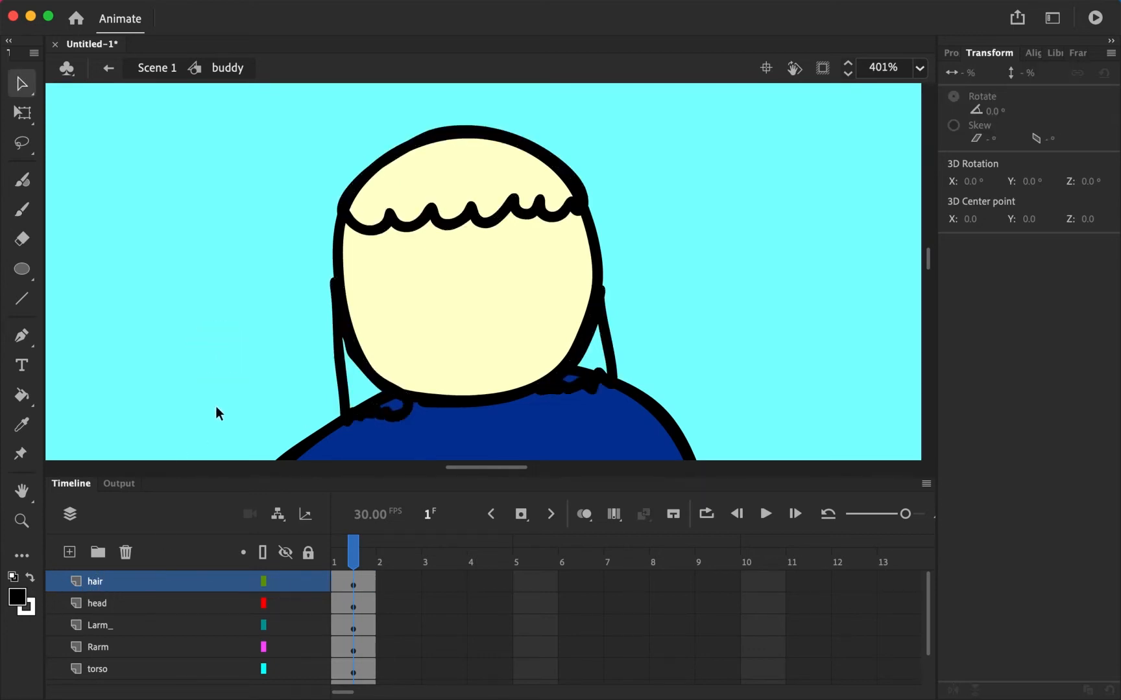
Open the fill colour swatches for choosing a hair colour.
click(27, 605)
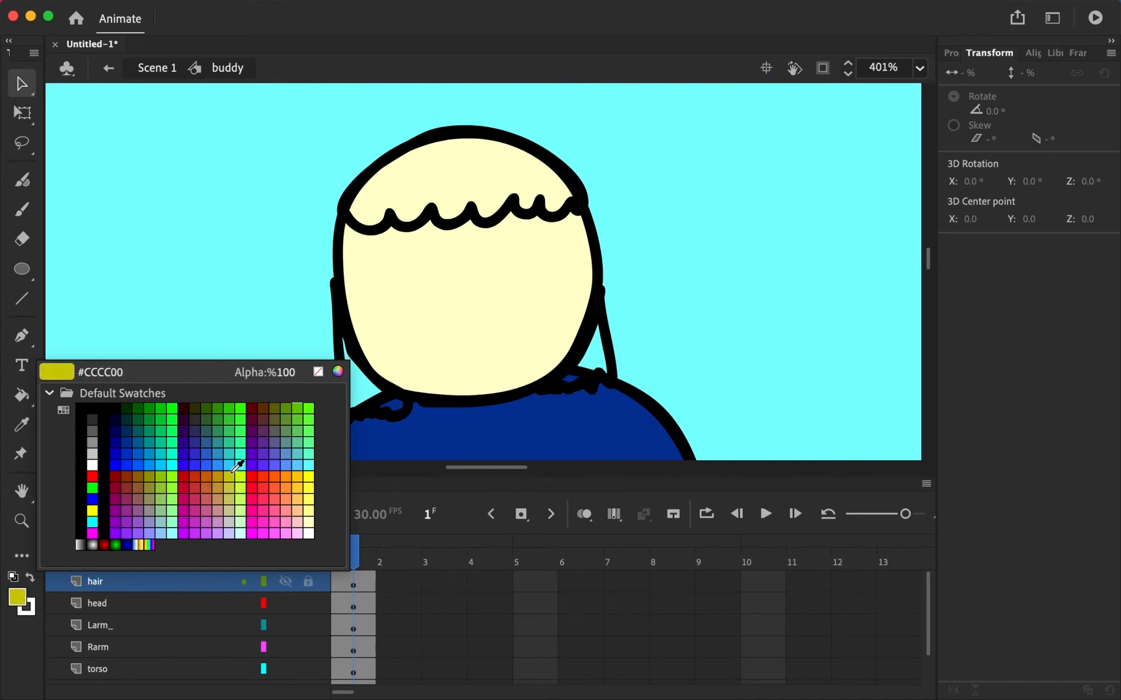
Fill the fringe and both side sections of the character's hair with dark brown.
click(257, 419)
key(k)
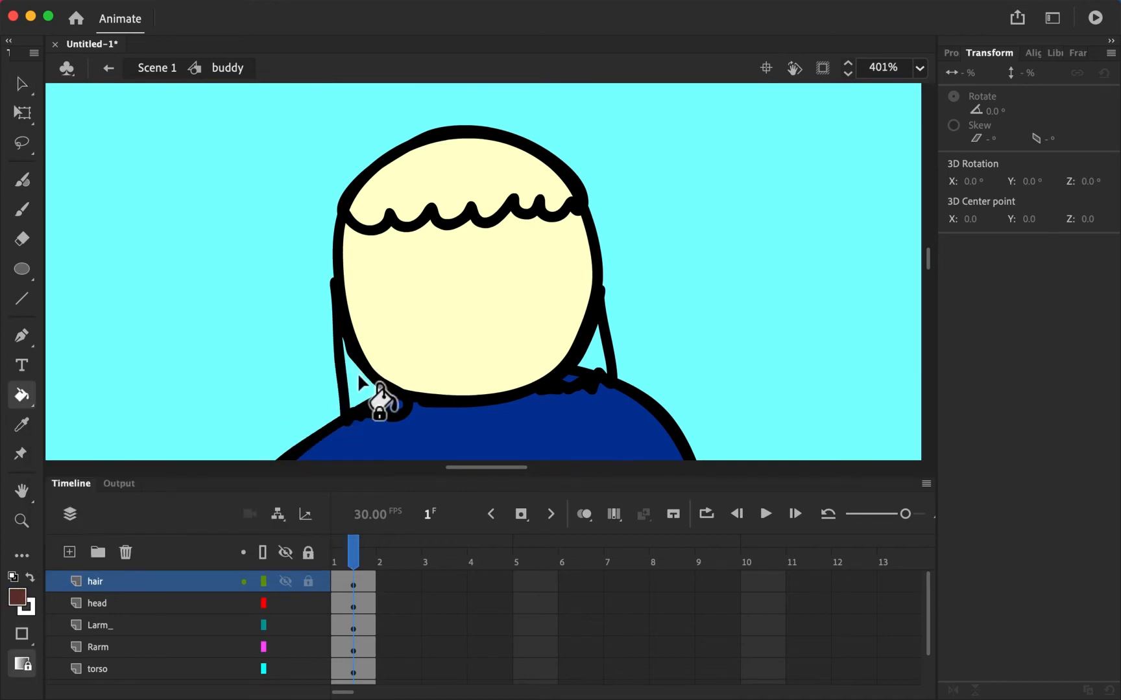
click(376, 394)
click(613, 377)
click(513, 176)
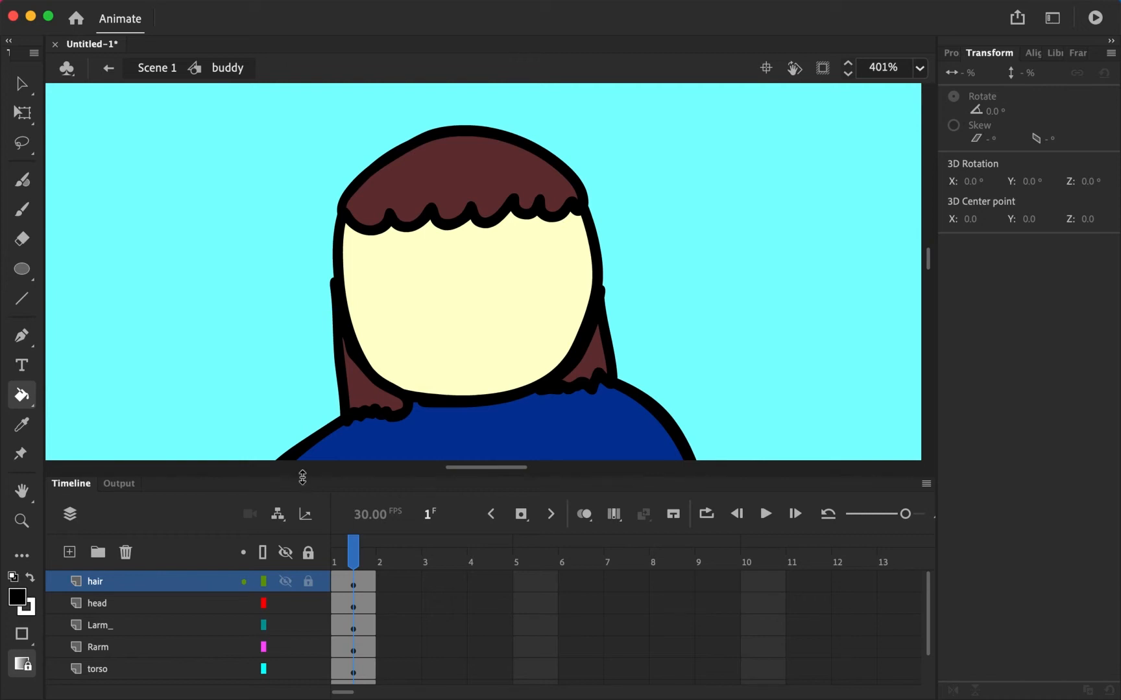
Paint short black strand marks across the fringe and both side sections of the hair.
key(b)
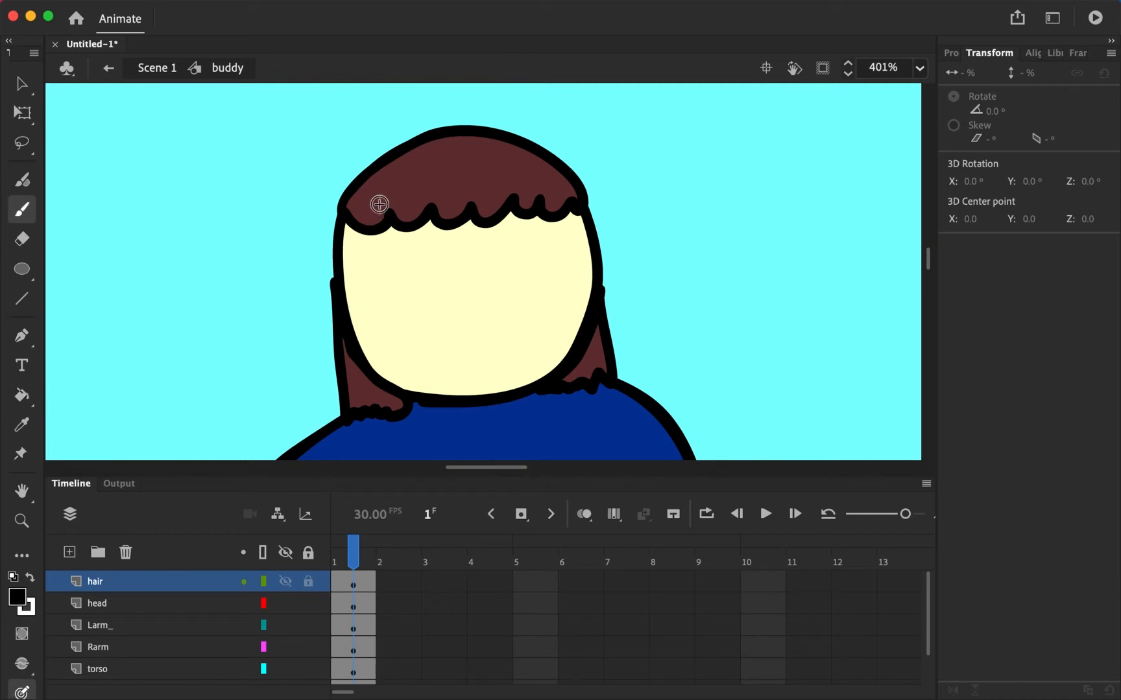
mouse_move(380, 182)
mouse_down()
mouse_move(377, 194)
mouse_move(412, 176)
mouse_up()
drag(500, 177, 497, 186)
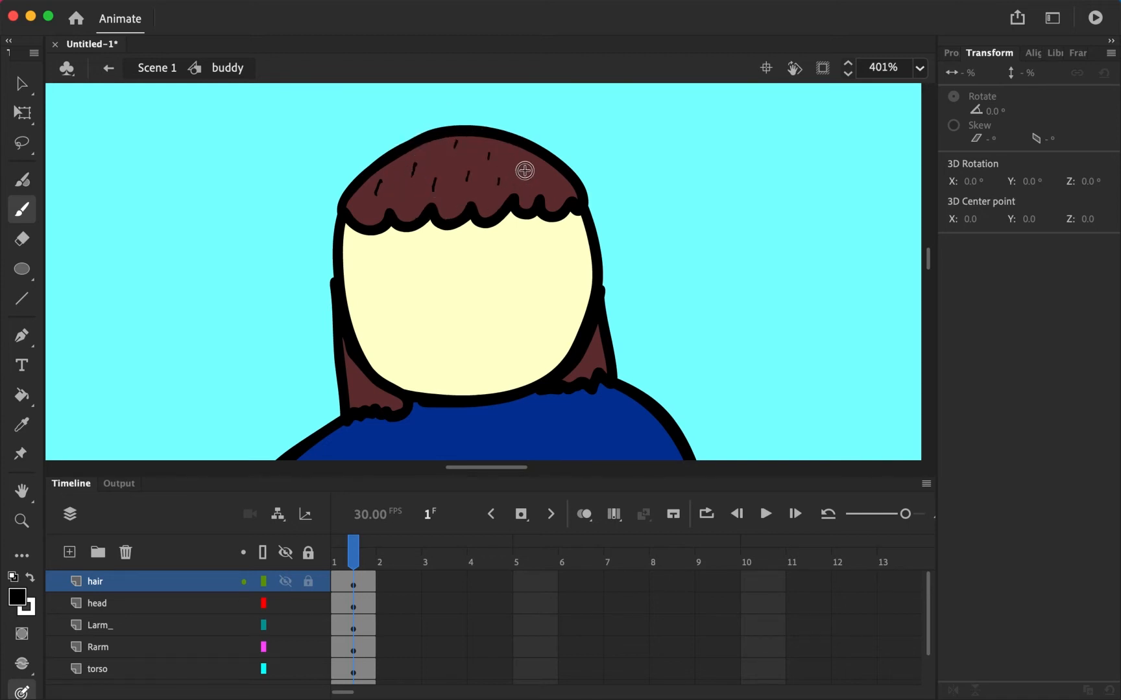
drag(595, 357, 595, 367)
mouse_move(351, 362)
mouse_down()
mouse_move(357, 394)
mouse_move(389, 402)
mouse_up()
Erase the protruding ends of the hair outline where it meets both sides of the head.
key(e)
mouse_move(333, 278)
mouse_down()
mouse_move(331, 322)
mouse_move(331, 272)
mouse_move(331, 328)
mouse_move(333, 278)
mouse_move(330, 316)
mouse_move(352, 260)
mouse_move(378, 270)
mouse_move(399, 300)
mouse_move(454, 306)
mouse_move(491, 263)
mouse_move(509, 295)
mouse_up()
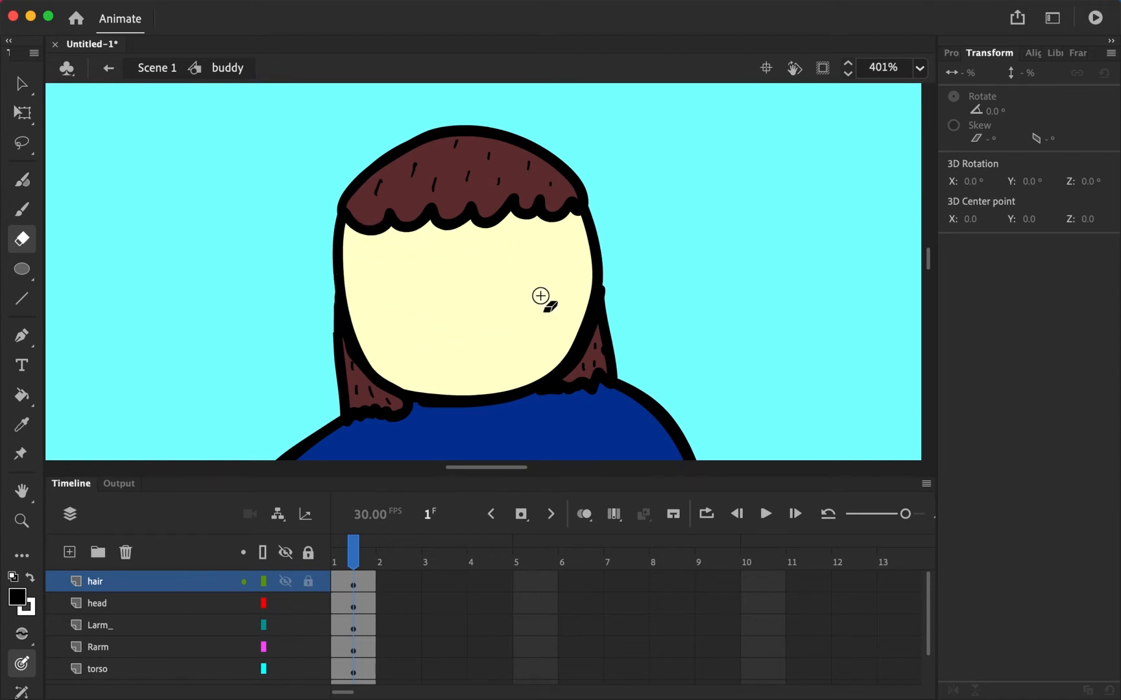
mouse_move(607, 285)
mouse_down()
mouse_move(602, 273)
mouse_move(607, 300)
mouse_move(600, 276)
mouse_up()
Add a new layer above the hair layer and name it eyes.
click(69, 552)
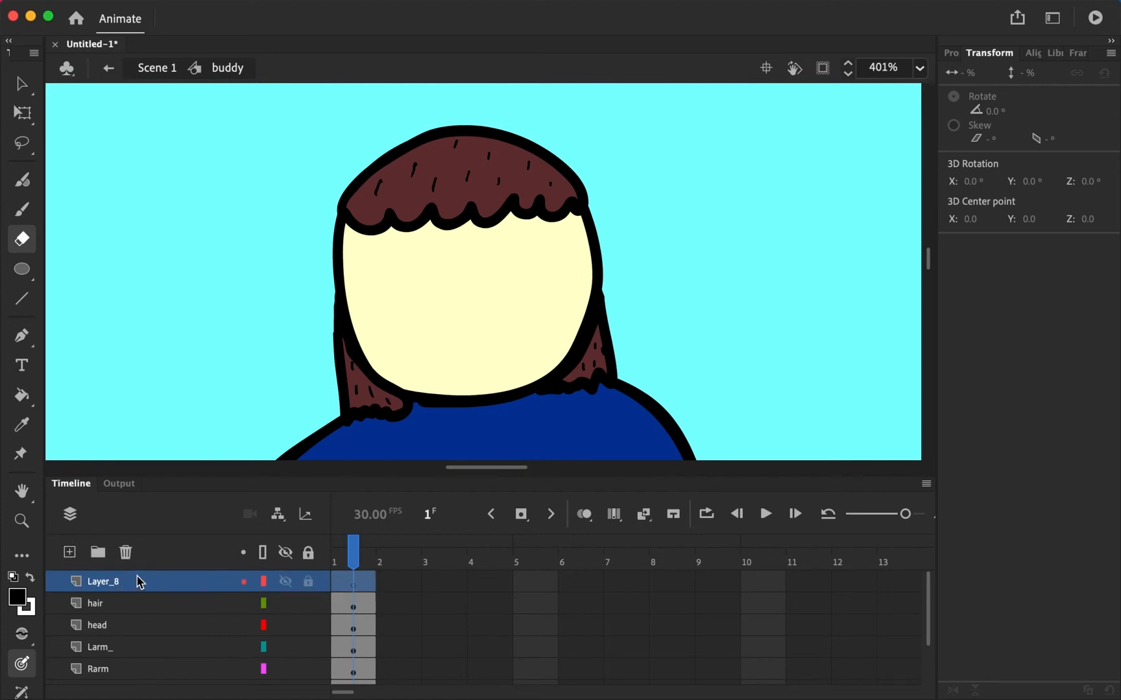
double_click(133, 581)
click(127, 580)
drag(147, 577, 92, 588)
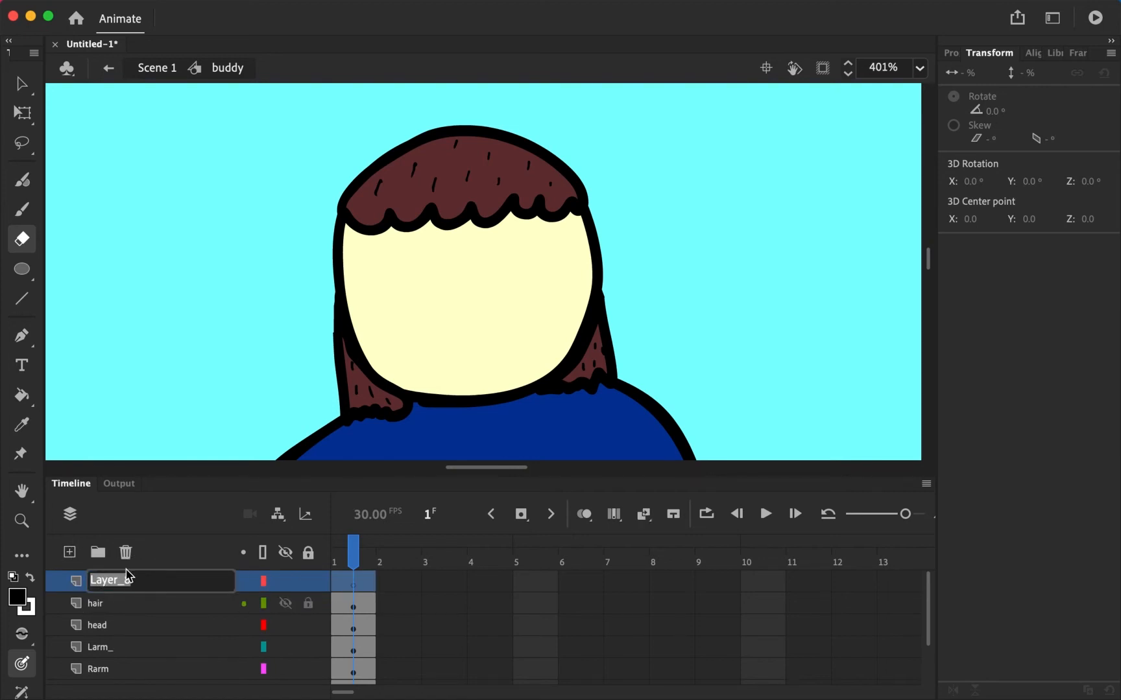
text(eyes)
key(Return)
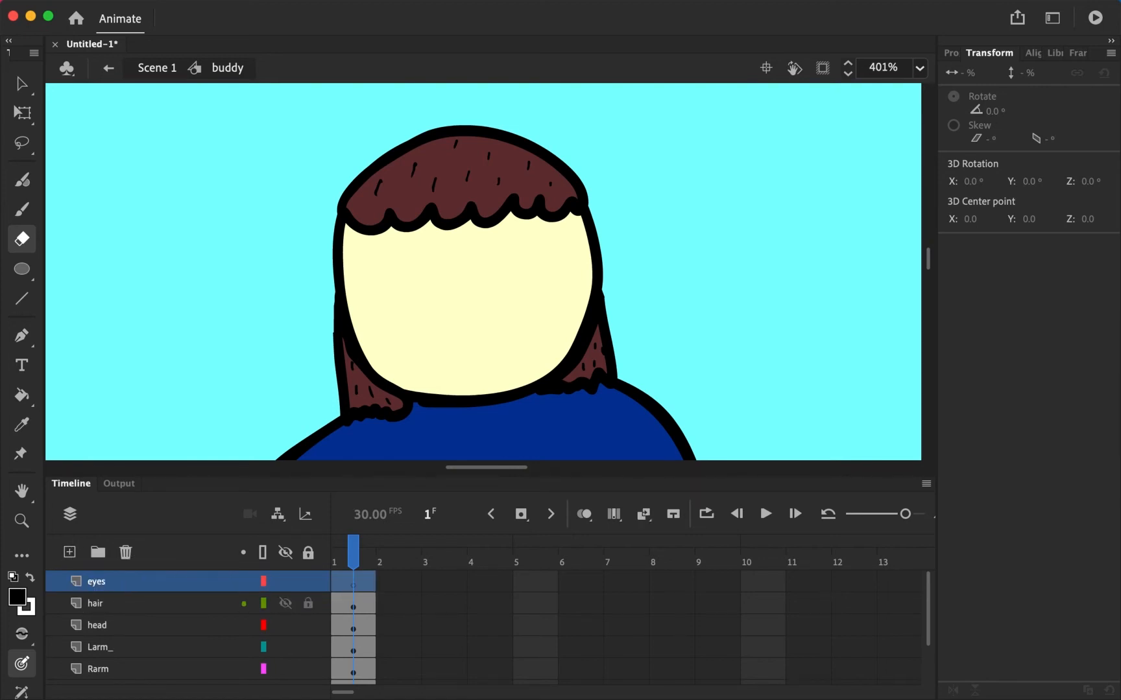
Paint two black bean-shaped eye outlines on the face with the Brush tool, redoing any poor strokes.
key(b)
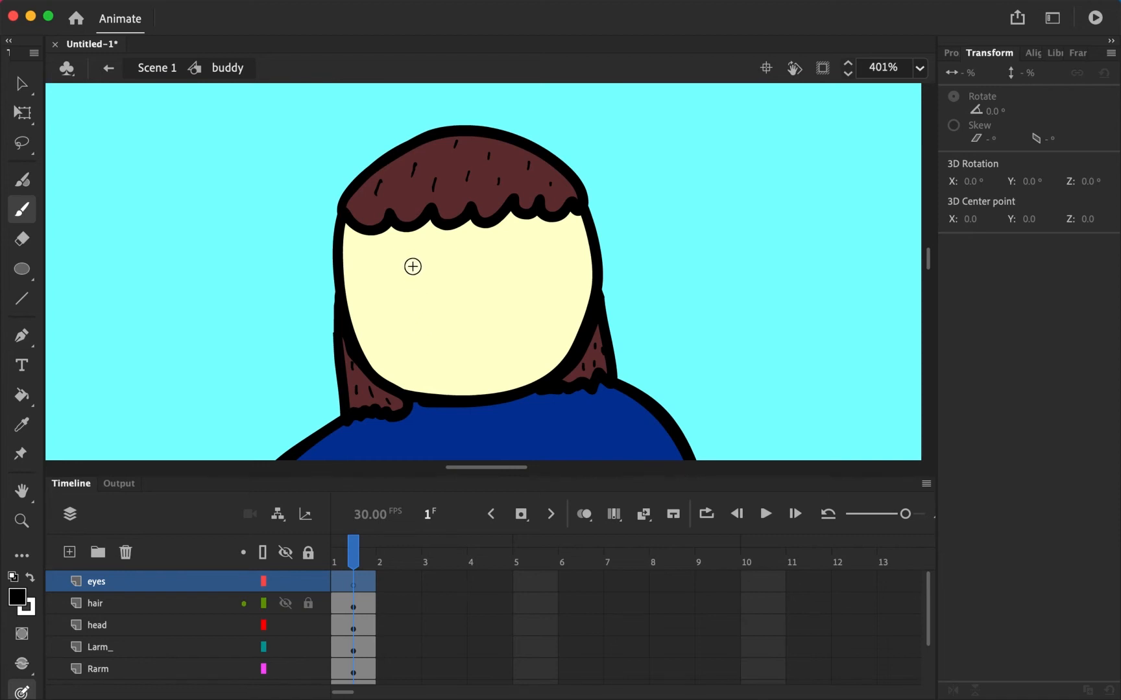
mouse_move(407, 263)
mouse_down()
mouse_move(454, 261)
mouse_move(445, 279)
mouse_move(409, 271)
mouse_up()
key(super+z)
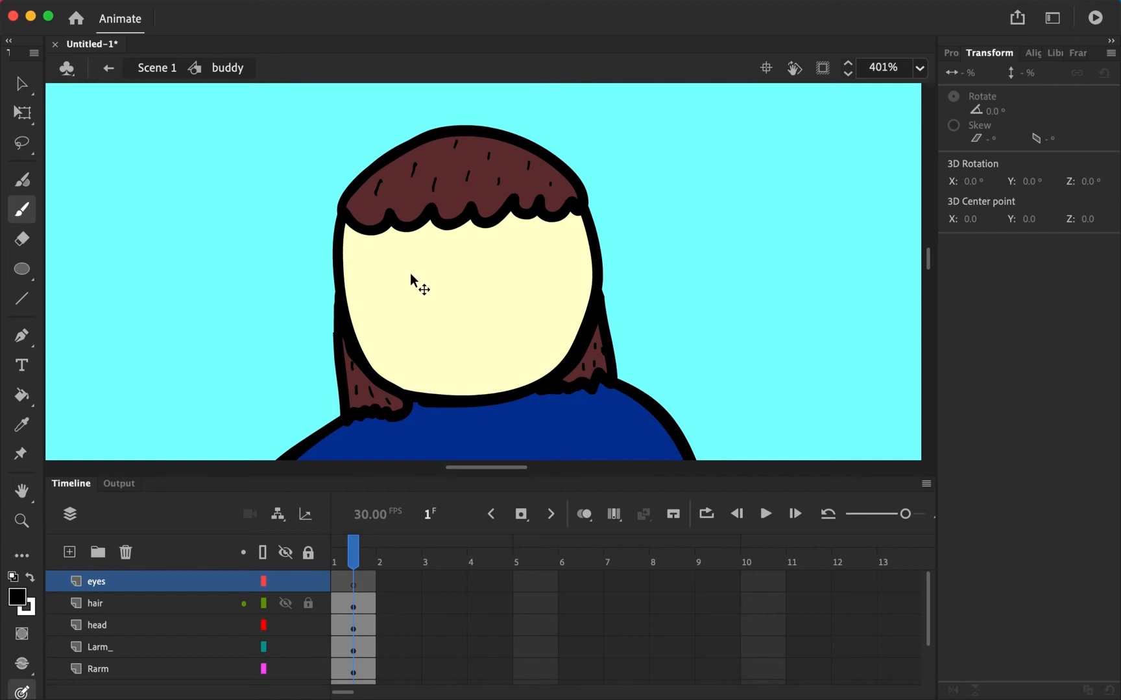
mouse_move(395, 261)
mouse_down()
mouse_move(437, 252)
mouse_move(423, 251)
mouse_move(445, 260)
mouse_move(434, 276)
mouse_move(397, 265)
mouse_up()
key(super+z)
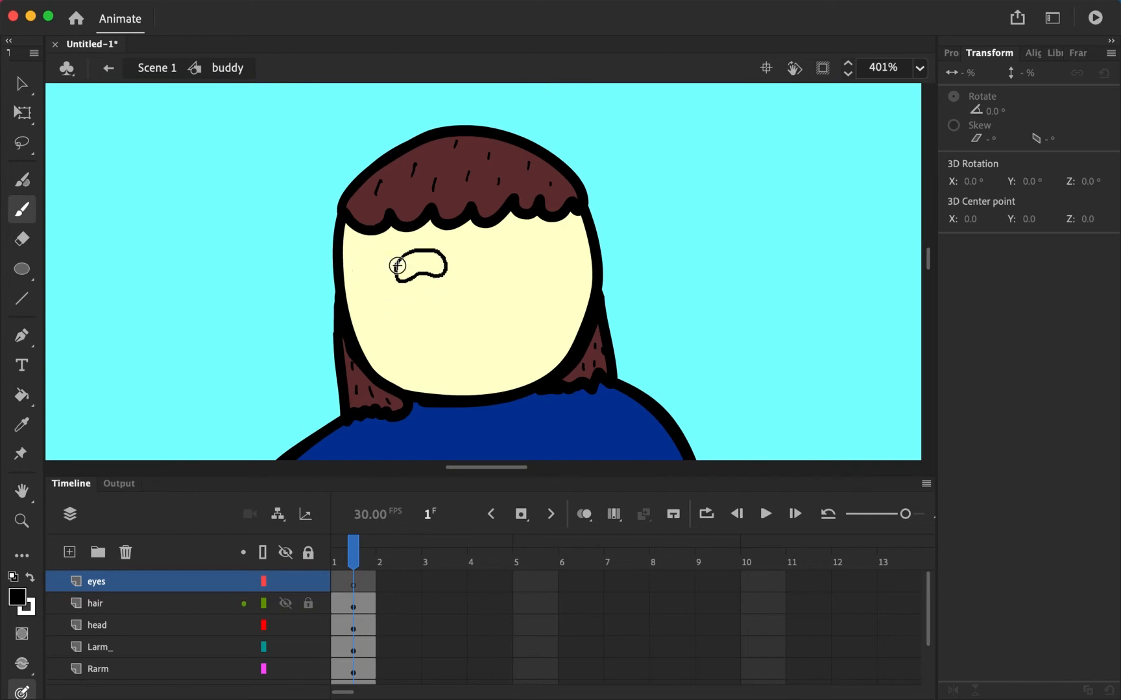
mouse_move(508, 252)
mouse_down()
mouse_move(537, 244)
mouse_move(553, 262)
mouse_move(545, 274)
mouse_move(514, 263)
mouse_up()
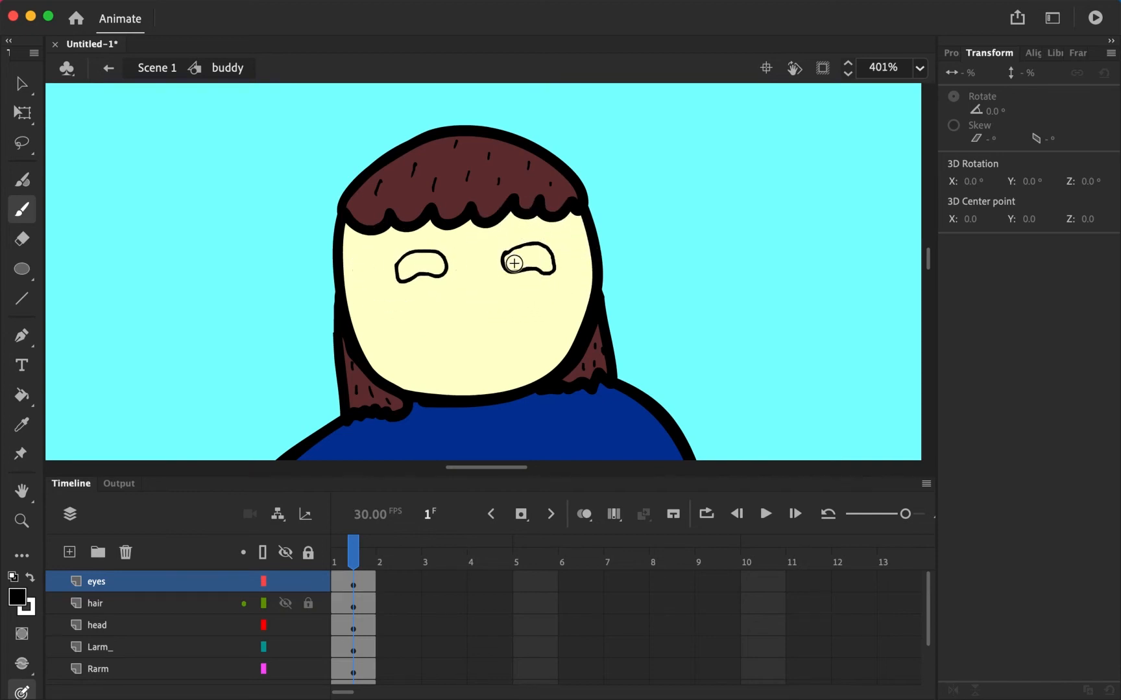
Fill both eye outlines with white.
key(k)
key(x)
click(422, 266)
click(526, 263)
key(b)
click(418, 263)
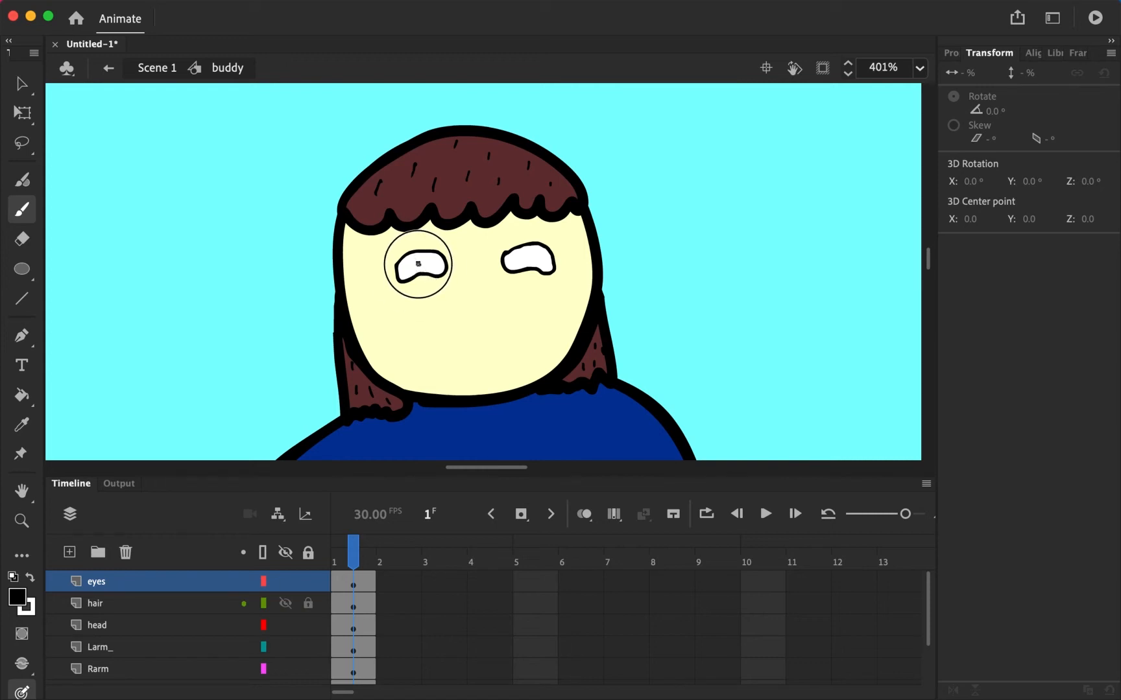
click(530, 259)
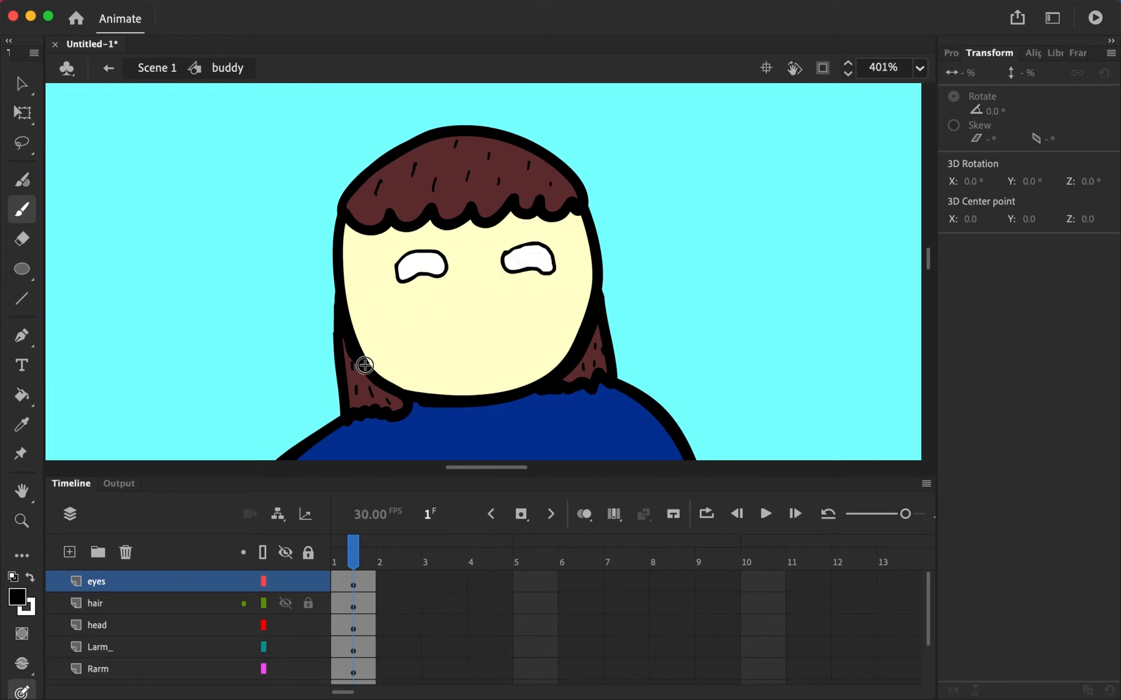
Add a new layer above the eyes layer and name it pupils.
click(71, 554)
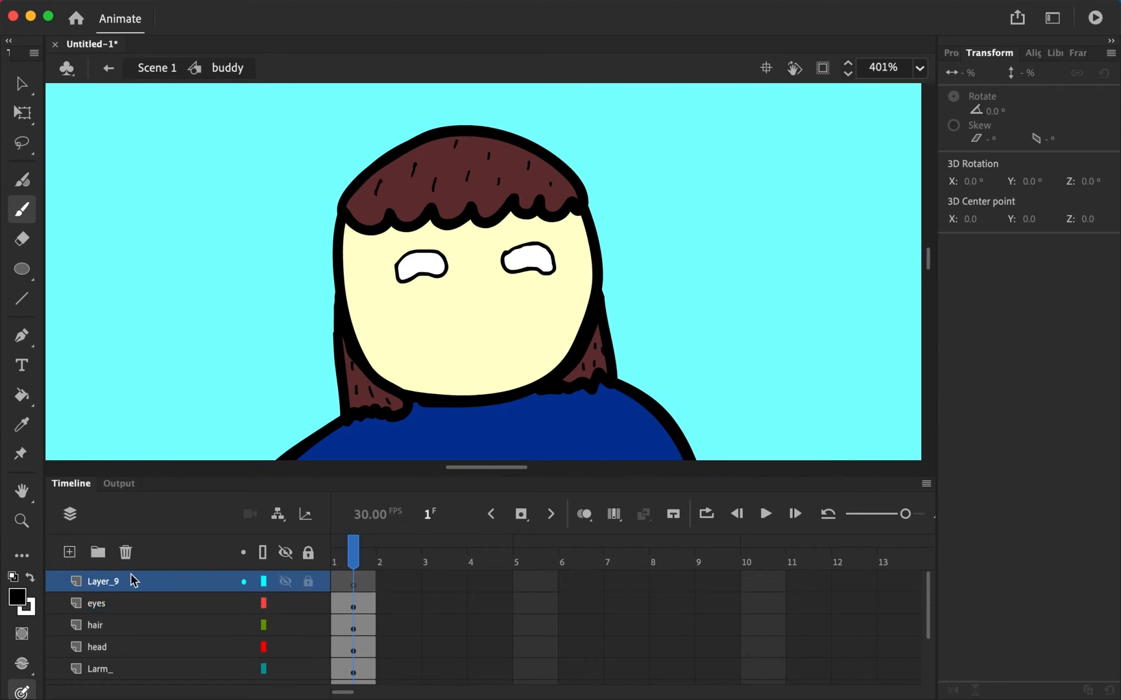
double_click(128, 583)
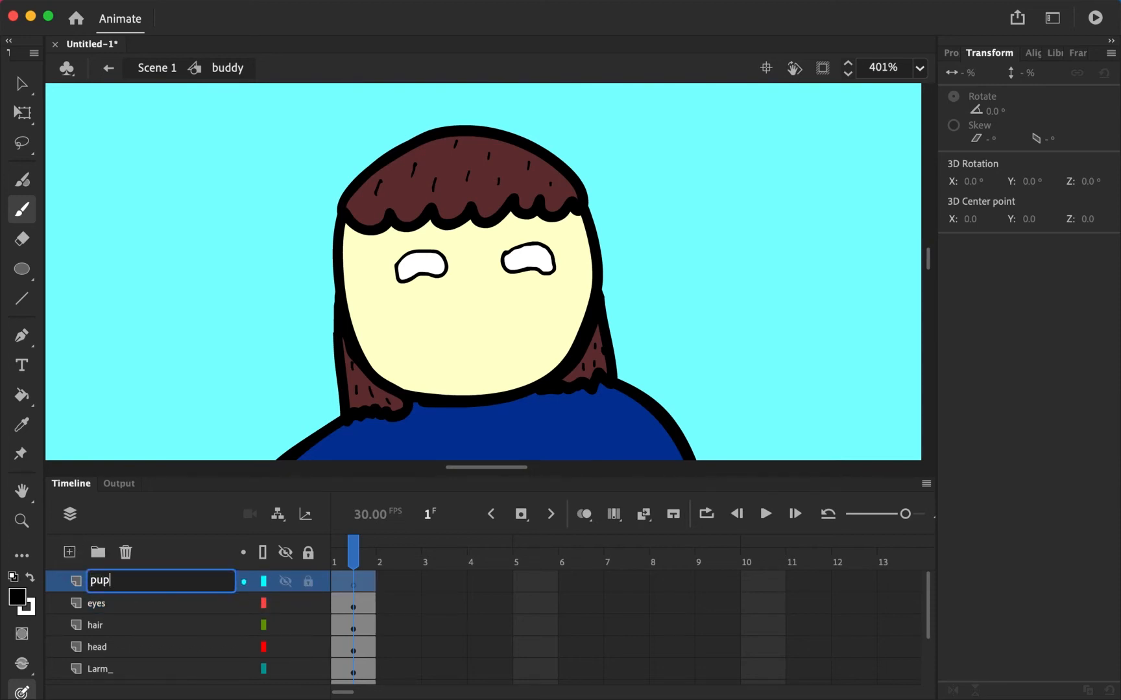
text(pupils)
key(Return)
Paint a small black pupil dot inside each eye on the pupils layer, redoing the first attempt.
key(z)
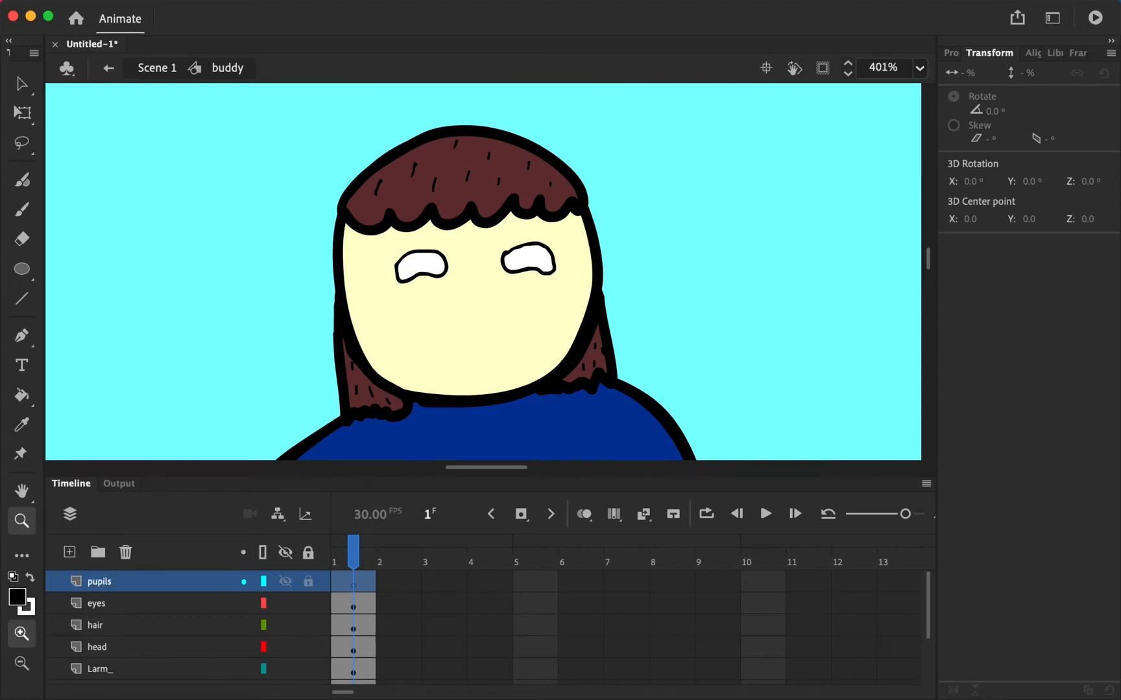
click(478, 273)
key(b)
click(371, 266)
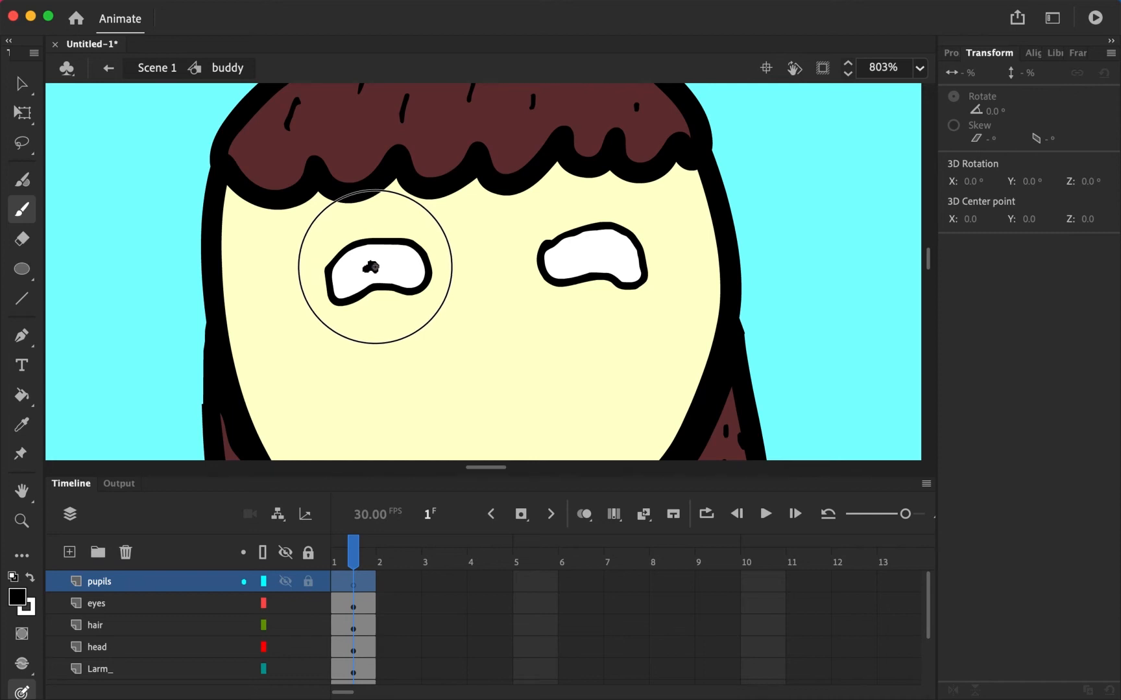
click(596, 251)
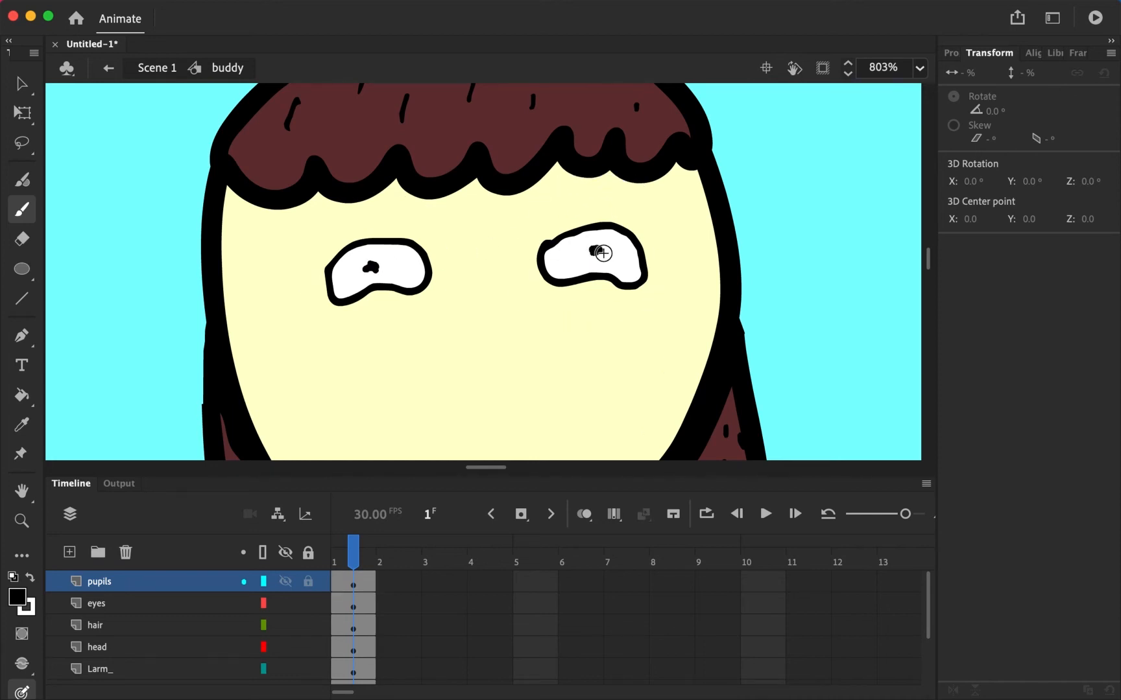
key(super+z)
drag(373, 262, 373, 267)
click(596, 252)
Select both pupils and move them slightly lower within the eyes.
click(189, 602)
click(193, 584)
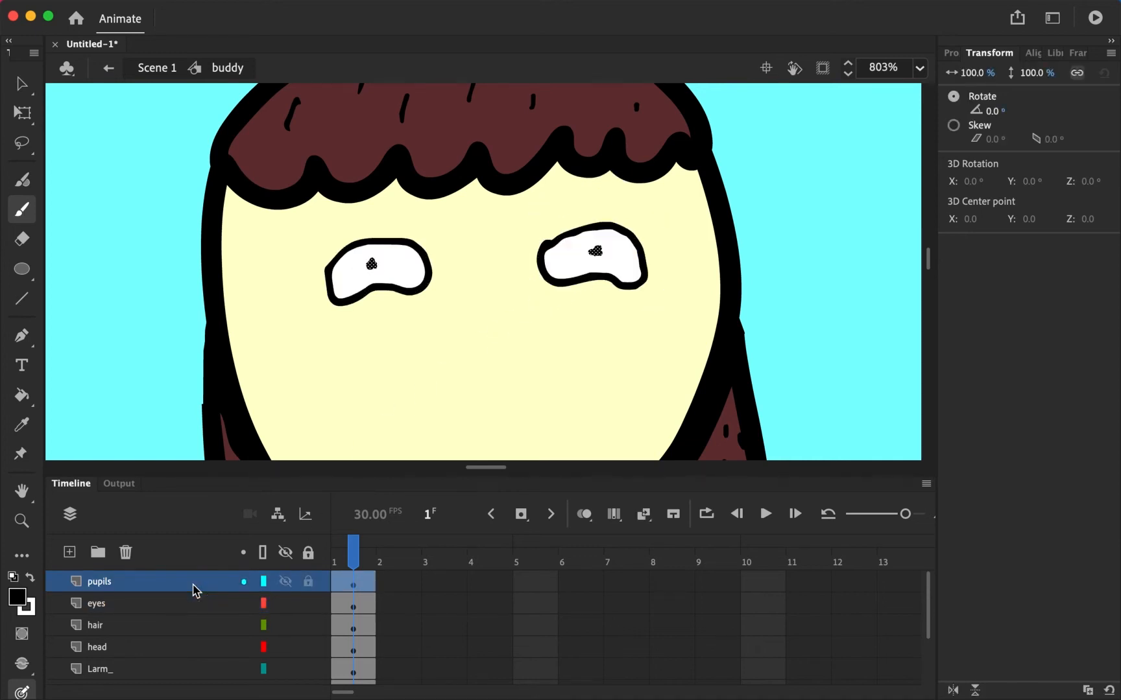
key(v)
mouse_move(371, 265)
mouse_down()
mouse_move(347, 284)
mouse_move(408, 283)
mouse_move(383, 260)
mouse_move(381, 273)
mouse_move(363, 265)
mouse_move(379, 265)
mouse_move(377, 274)
mouse_move(372, 259)
mouse_move(388, 279)
mouse_up()
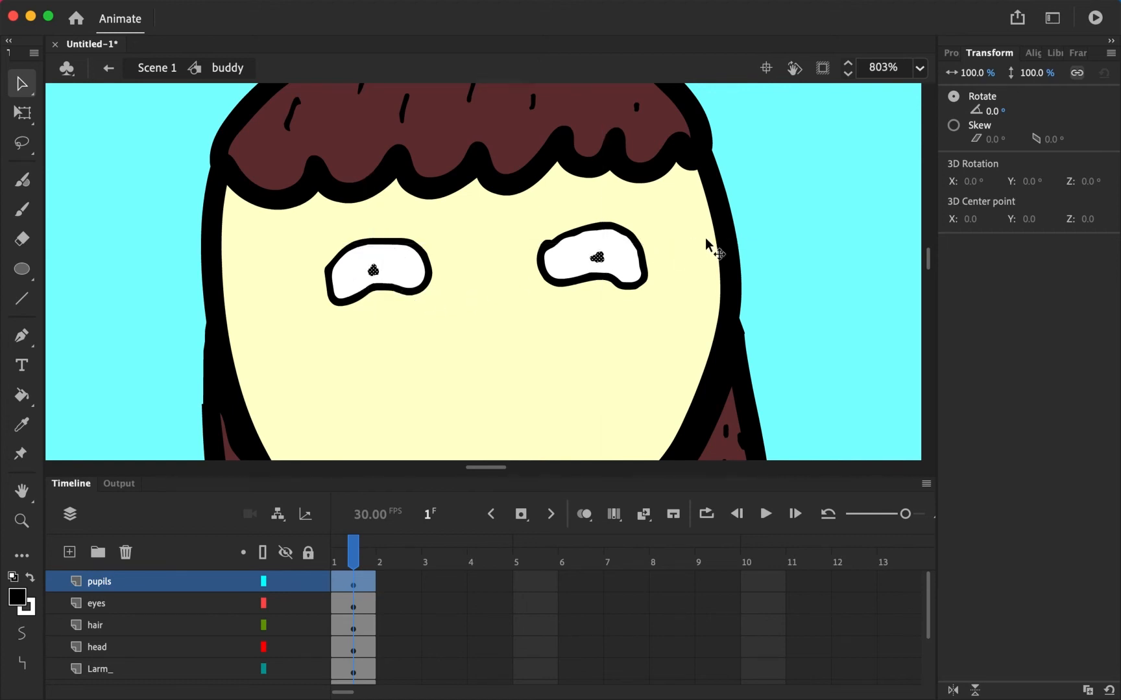
click(752, 237)
Add a layer named nose and paint a U-shaped black nose between and below the eyes.
click(70, 552)
double_click(150, 582)
text(nose)
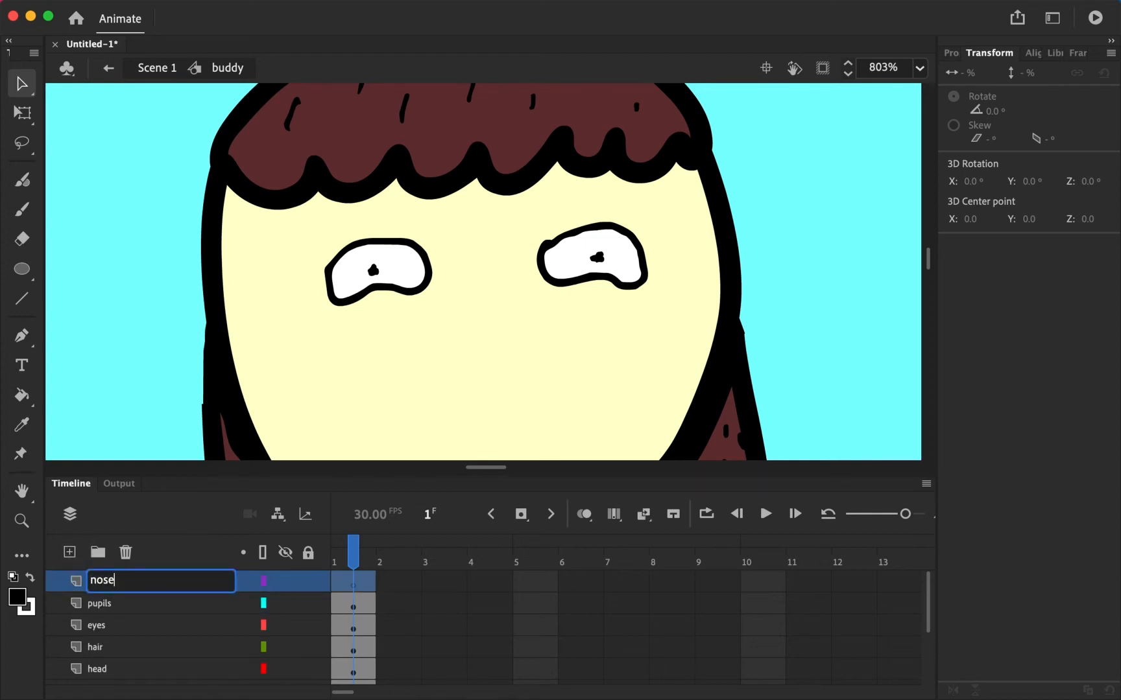
key(Return)
key(b)
drag(463, 302, 506, 308)
Add a new layer above the nose layer and name it mouf.
click(71, 554)
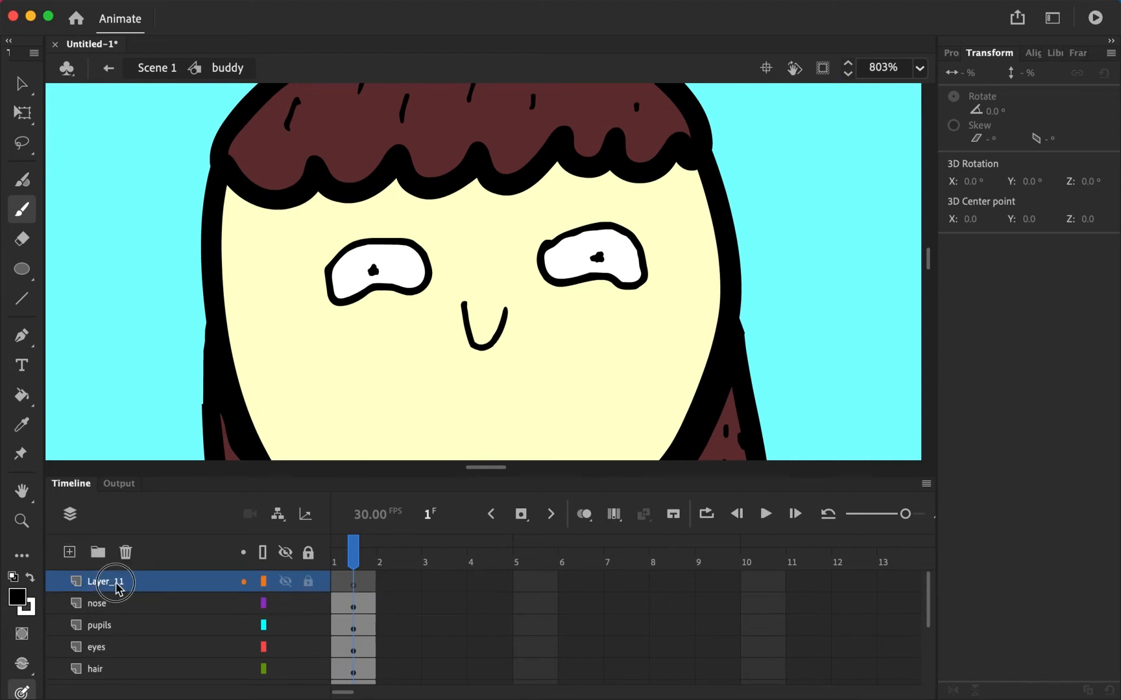
double_click(98, 578)
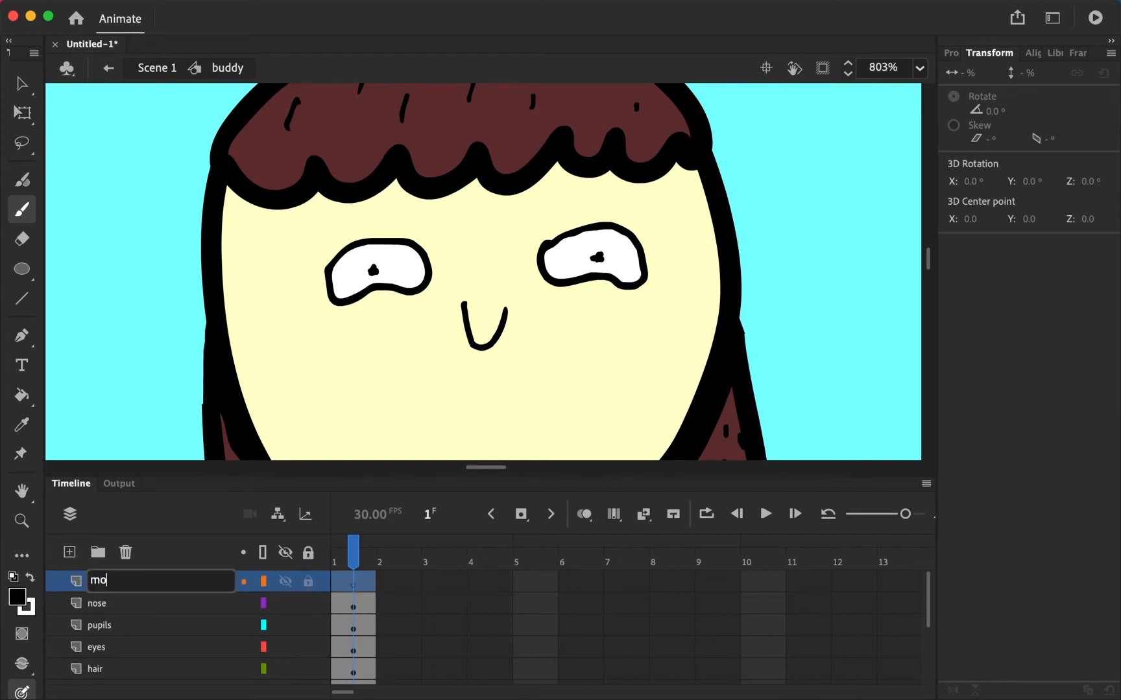
text(mouf)
key(Return)
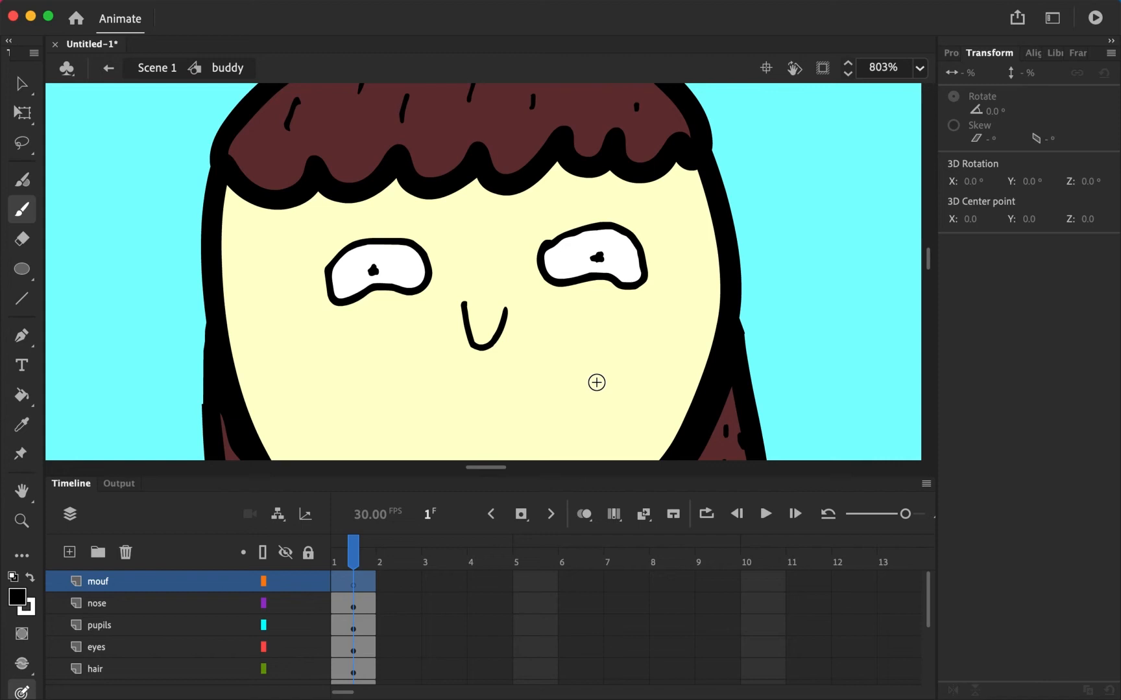
Paint a wide, lopsided grin outline below the nose and fill it with white.
scroll(596, 383, down, 2)
mouse_move(397, 346)
mouse_down()
mouse_move(617, 321)
mouse_move(556, 400)
mouse_move(416, 412)
mouse_move(389, 393)
mouse_move(374, 339)
mouse_move(522, 322)
mouse_move(624, 352)
mouse_move(443, 428)
mouse_move(364, 388)
mouse_move(353, 348)
mouse_move(373, 336)
mouse_up()
key(super+z)
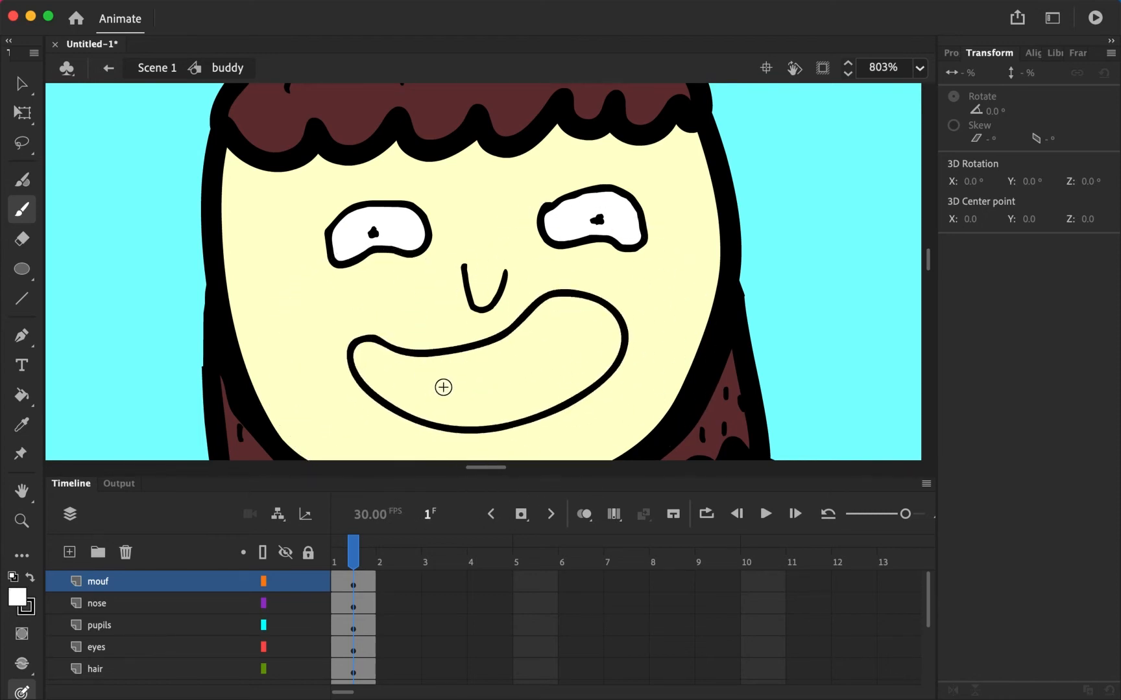
key(k)
click(445, 392)
key(super+z)
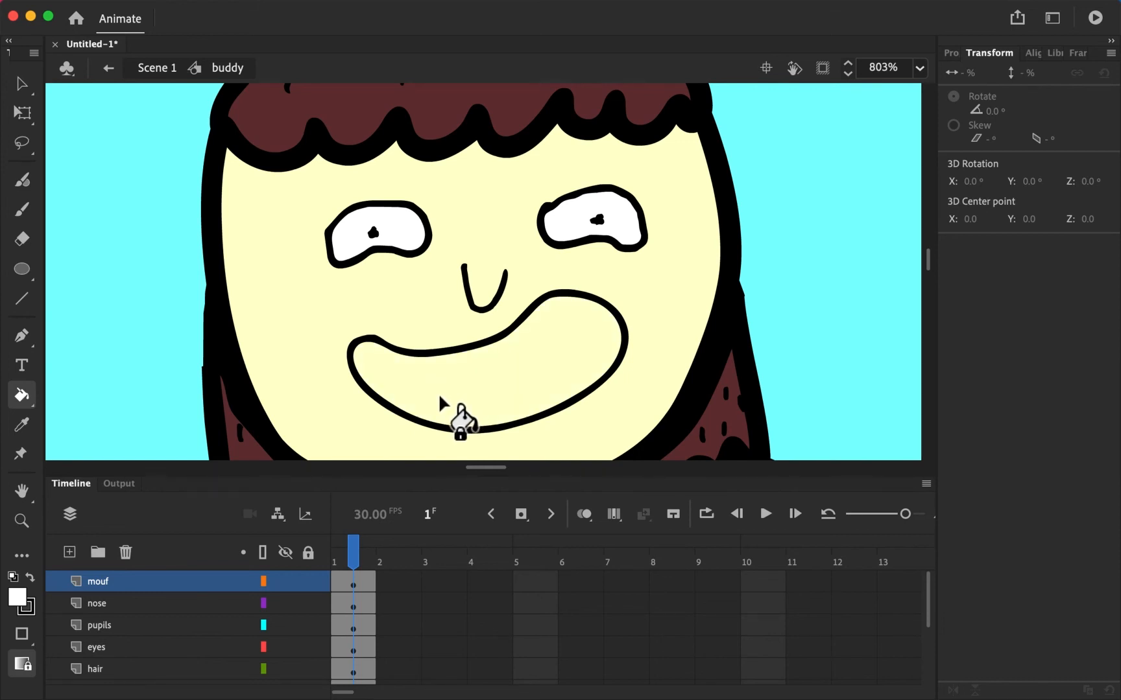
click(441, 393)
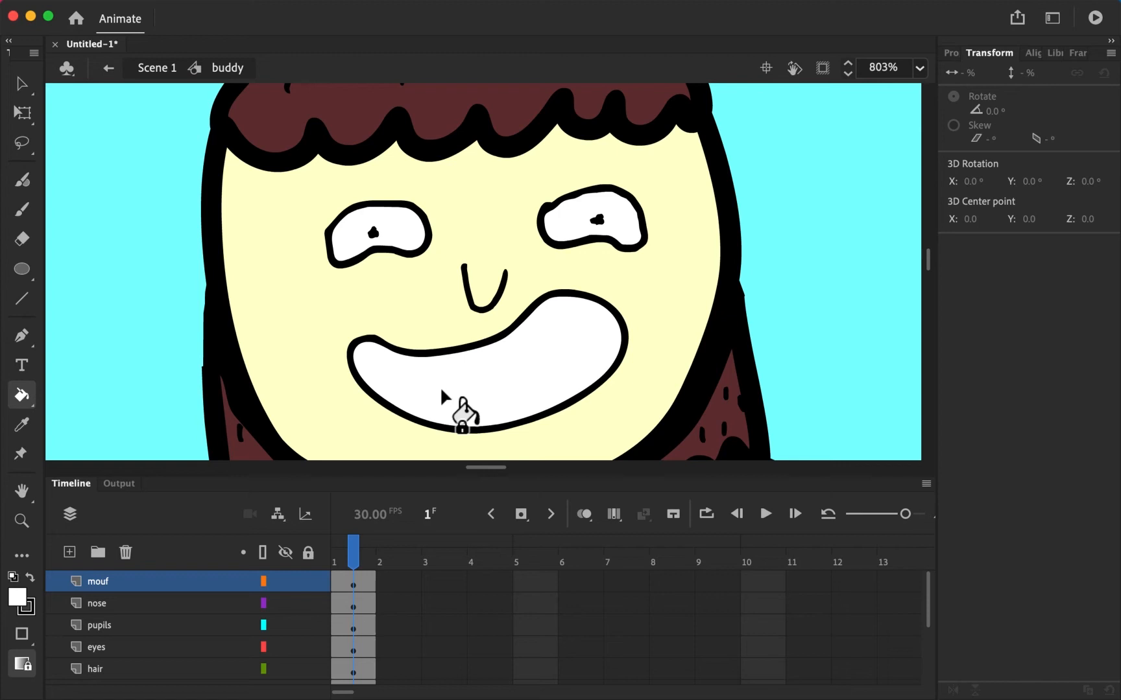
Paint a thin black curve lengthwise through the mouth to separate upper and lower teeth, redoing unsatisfactory strokes.
key(b)
mouse_move(349, 350)
mouse_down()
mouse_move(467, 373)
mouse_move(603, 316)
mouse_up()
key(x)
key(super+z)
mouse_move(354, 354)
mouse_down()
mouse_move(429, 383)
mouse_move(487, 385)
mouse_move(542, 366)
mouse_move(609, 306)
mouse_up()
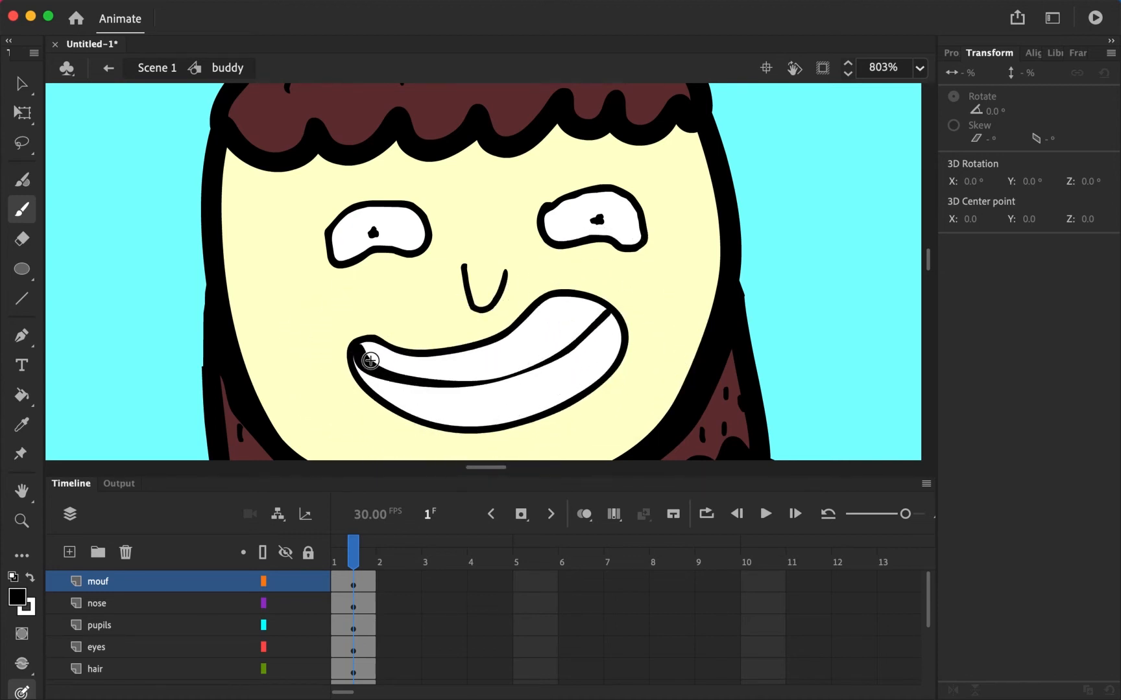
key(super+z)
mouse_move(353, 355)
mouse_down()
mouse_move(404, 381)
mouse_move(475, 388)
mouse_move(532, 374)
mouse_move(607, 312)
mouse_up()
Paint short black dividing lines between the upper and lower teeth.
drag(400, 354, 397, 373)
drag(494, 344, 503, 376)
drag(526, 319, 554, 354)
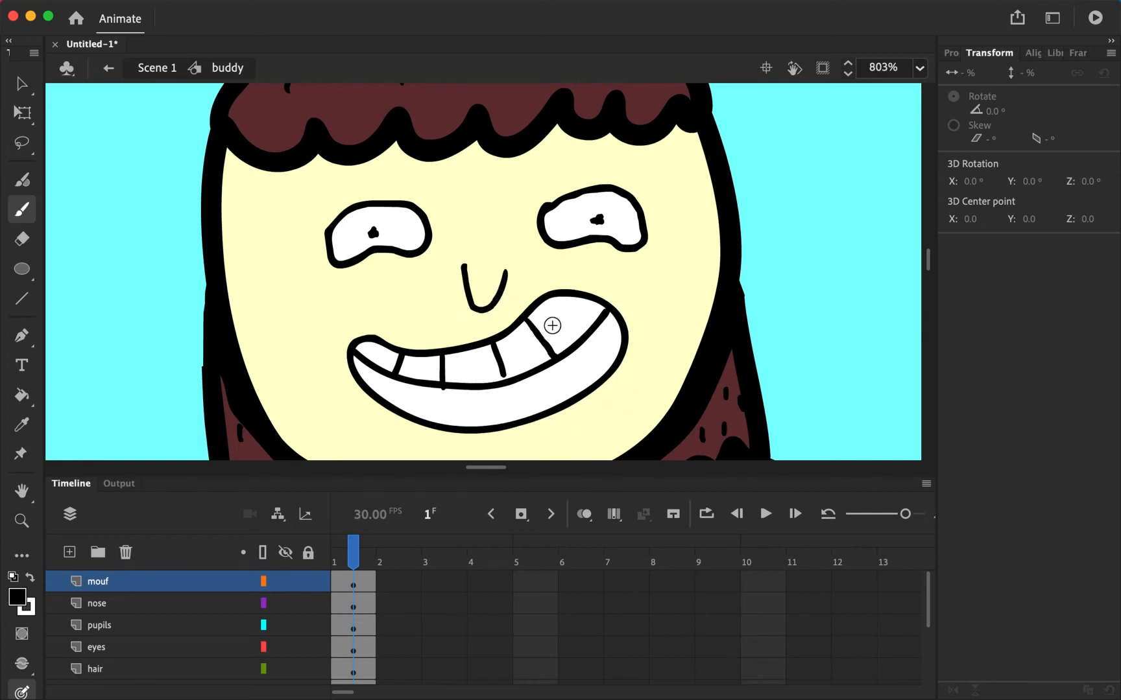
drag(421, 390, 410, 415)
drag(480, 383, 475, 428)
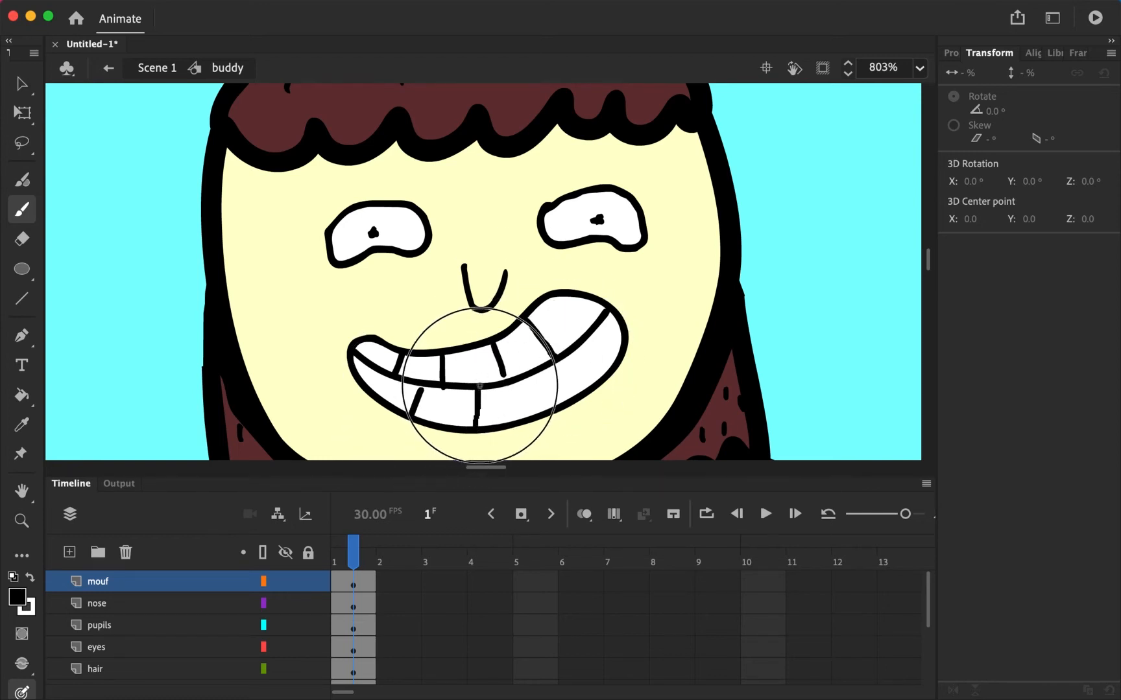
Zoom out to 100% and check the whole character against the background.
key(z)
alt+click(544, 369)
alt+click(489, 338)
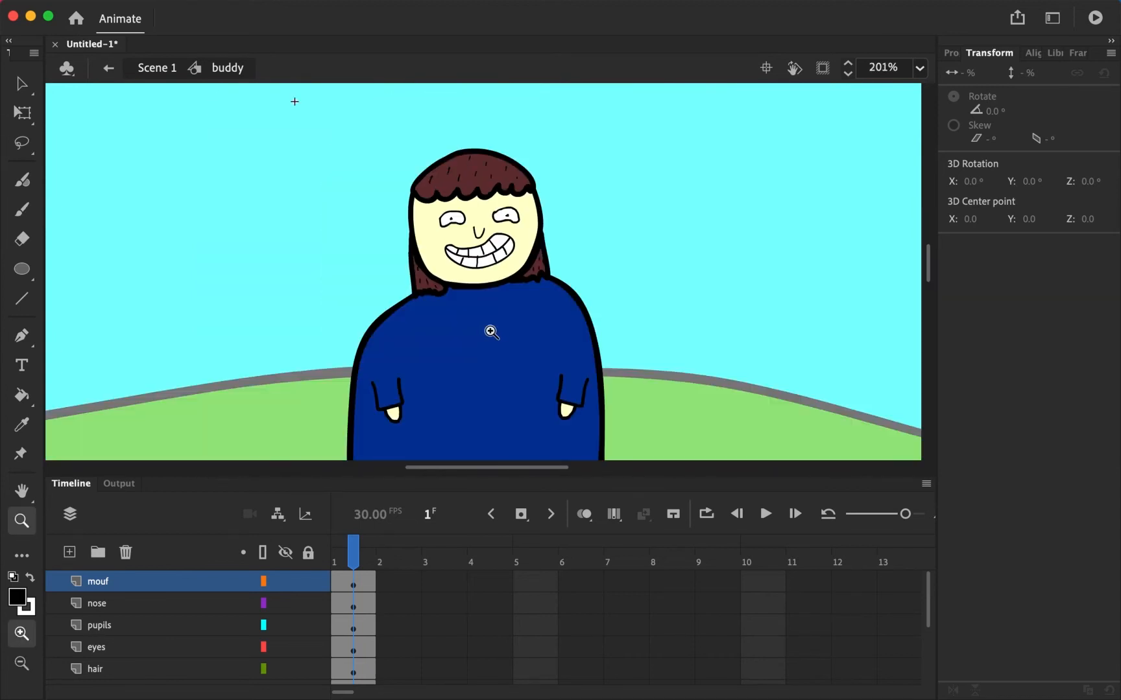
alt+click(500, 333)
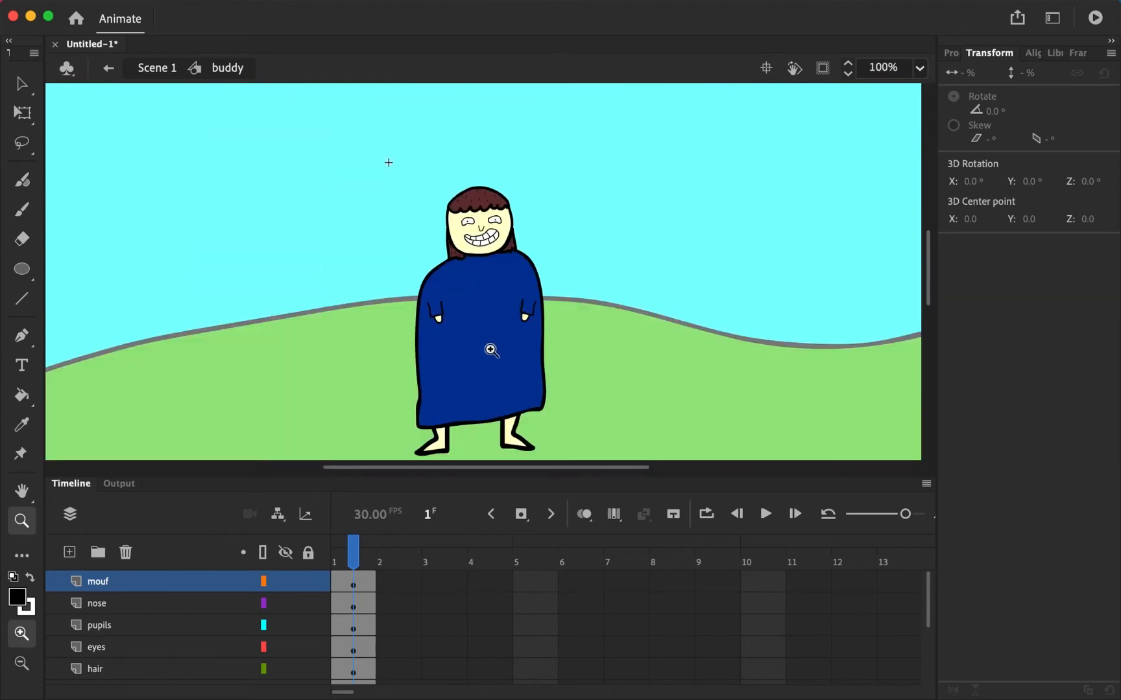
scroll(488, 356, down, 2)
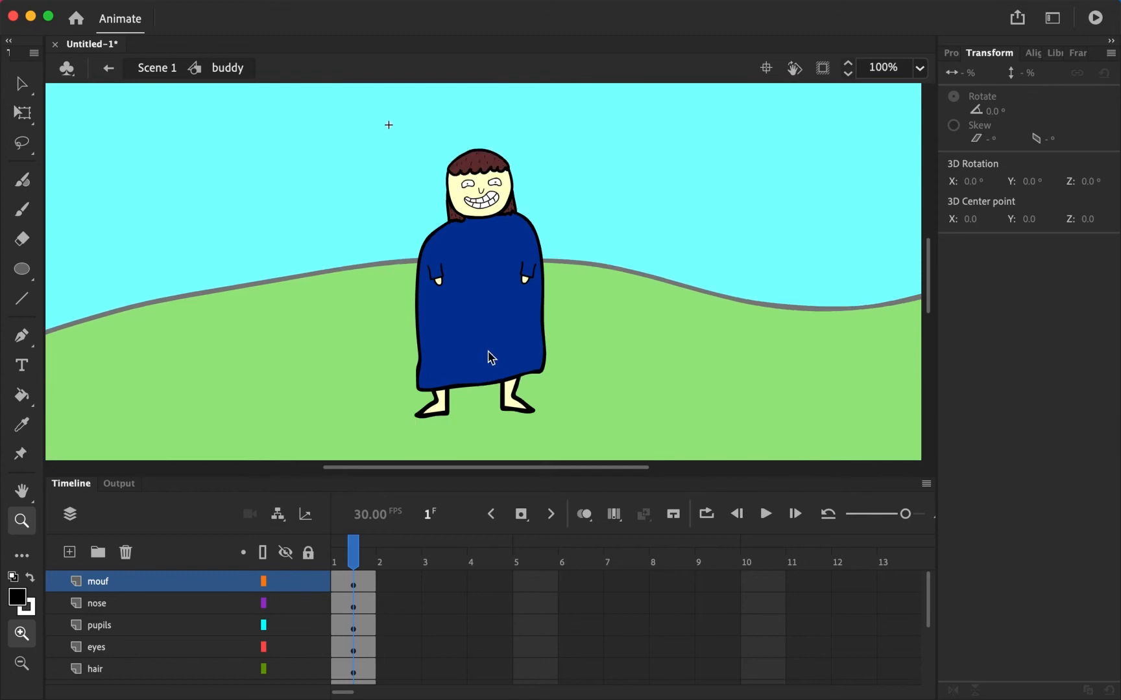
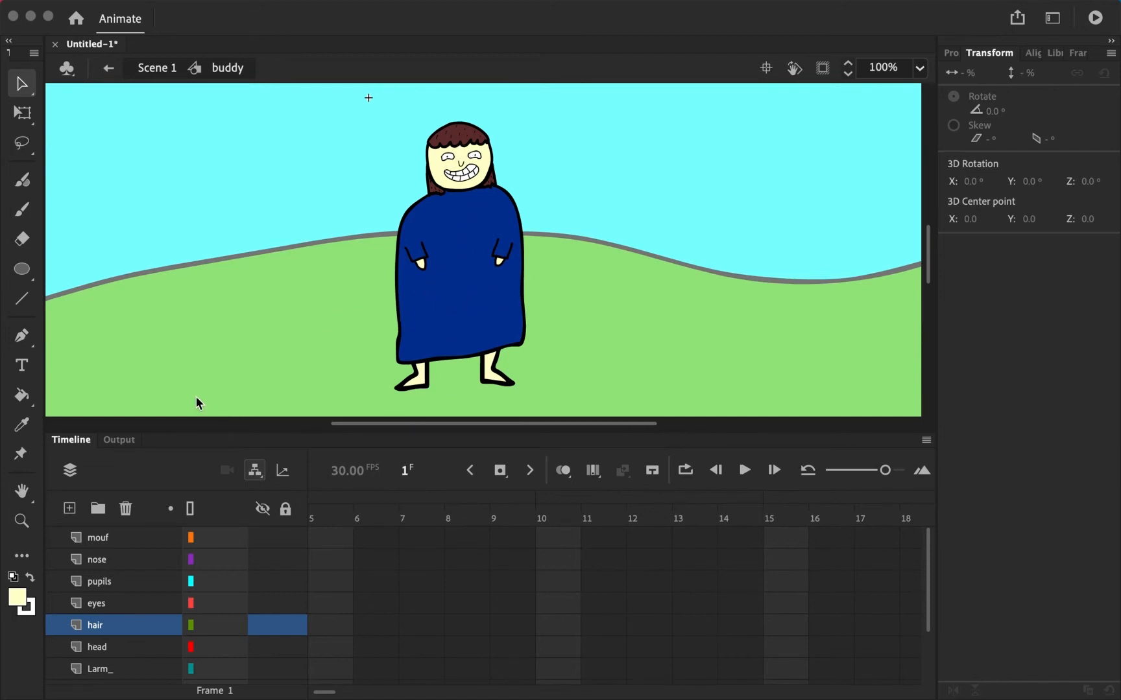
Convert the mouf layer into a Graphic symbol named mouf.
click(138, 542)
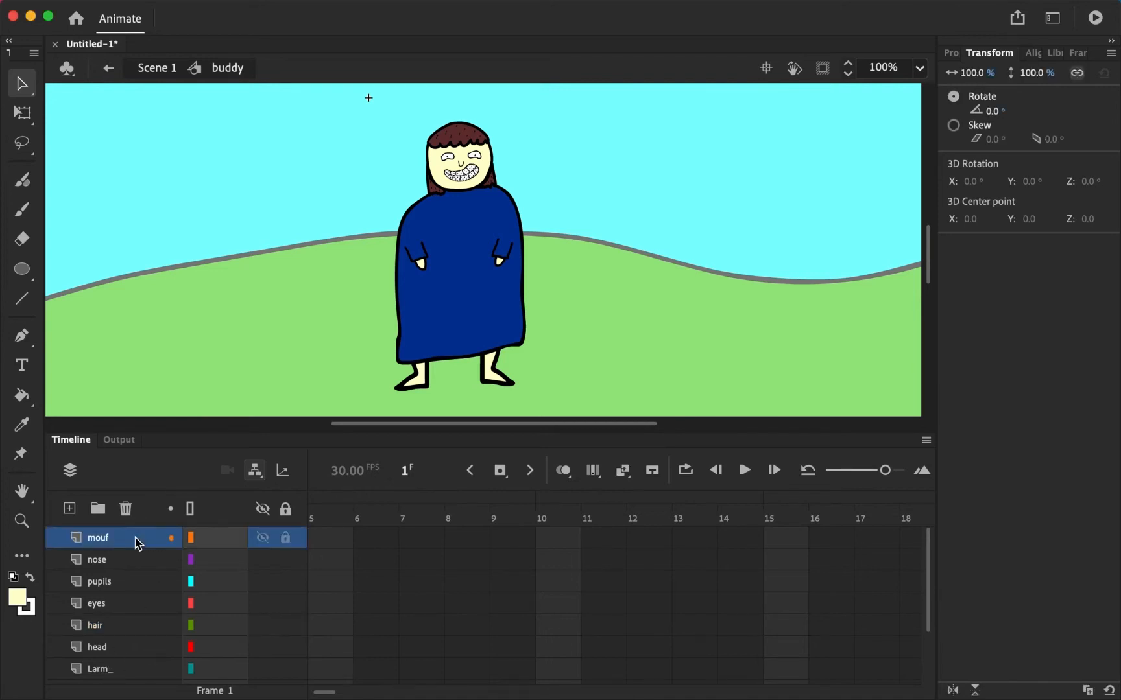
right_click(137, 542)
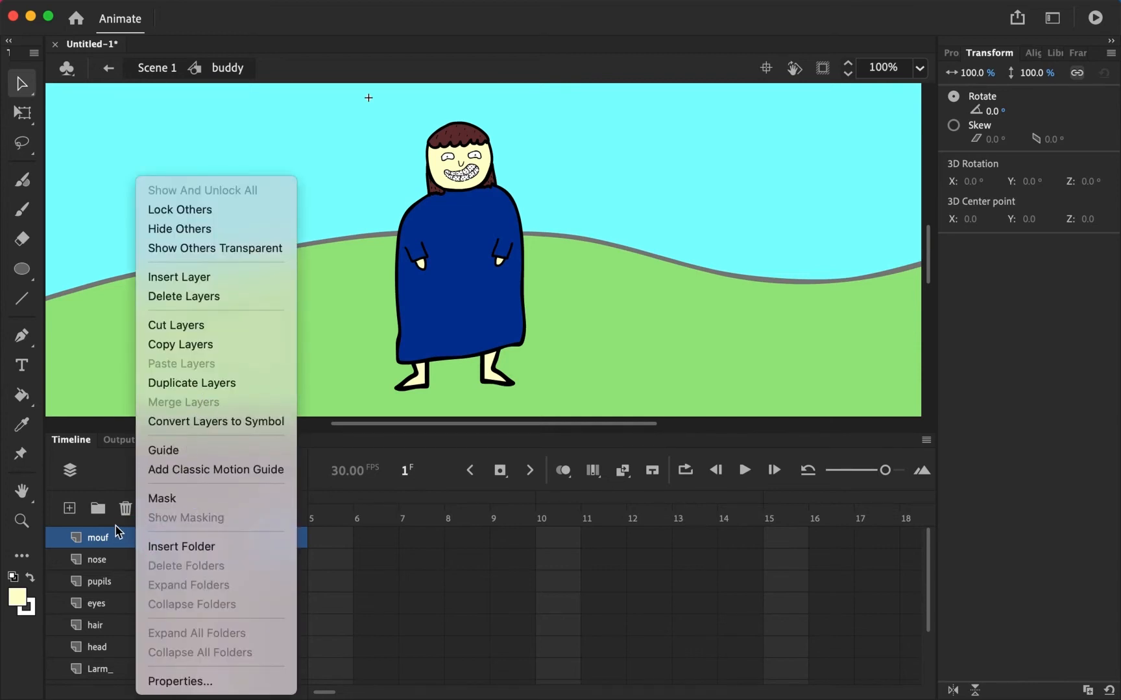
click(219, 422)
text(mouf)
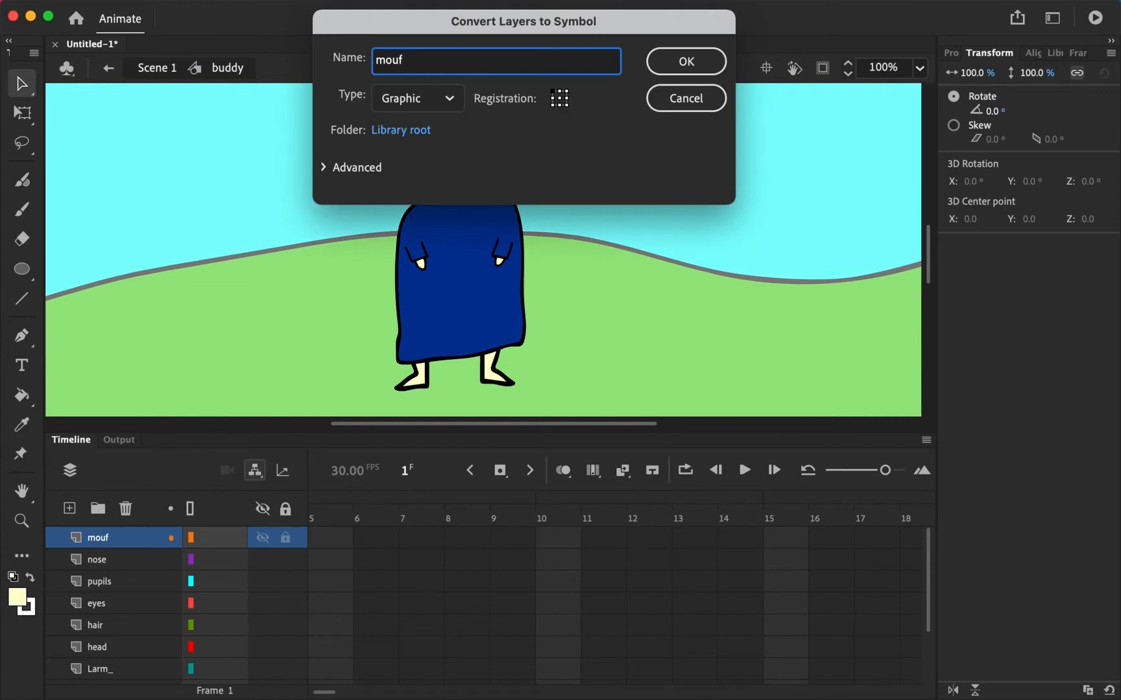
click(454, 97)
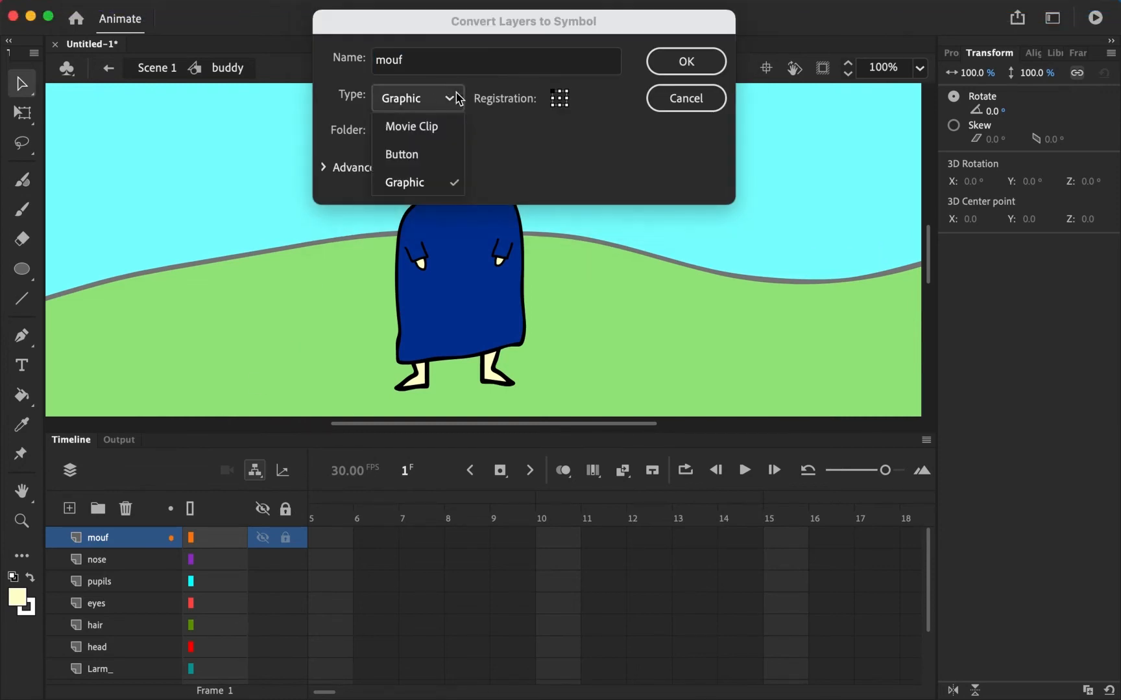
click(447, 99)
click(449, 100)
click(451, 102)
click(699, 68)
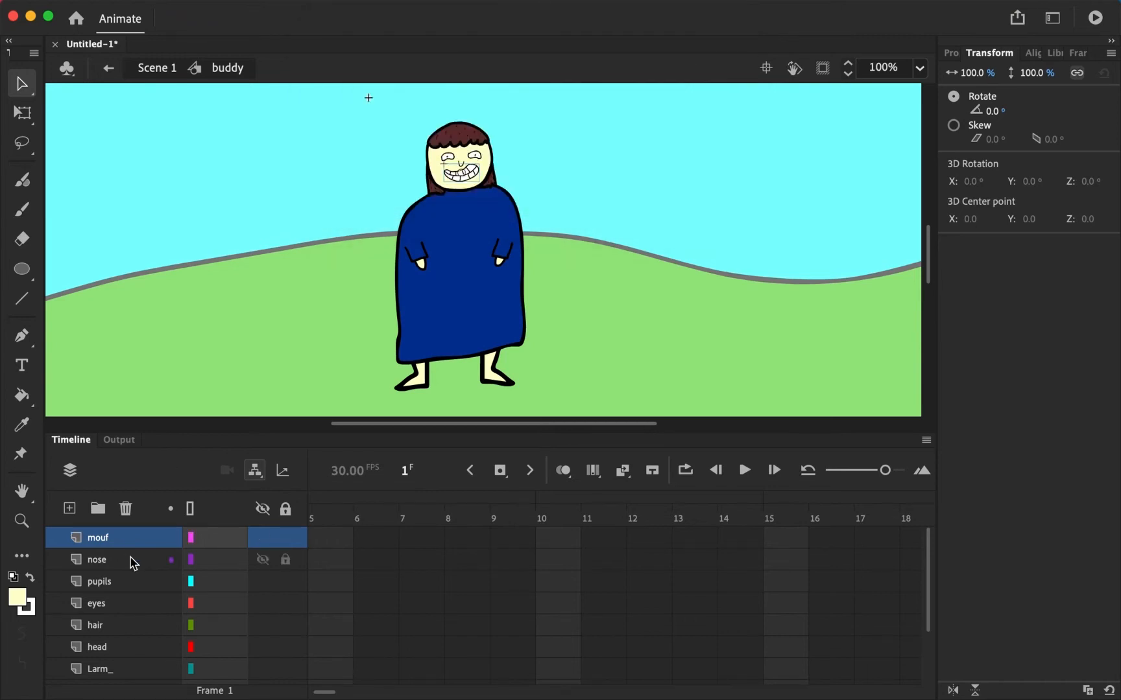
Preview the library's symbols one by one, starting with buddy, to review each body part of the character.
mouse_move(730, 7)
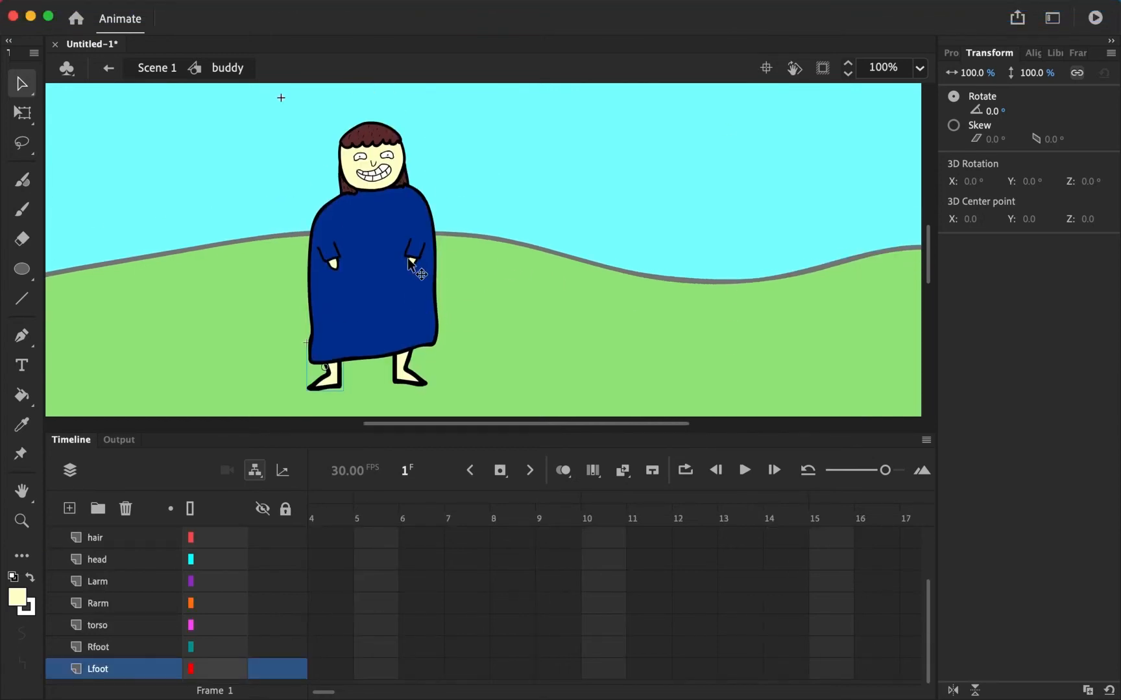
click(1058, 56)
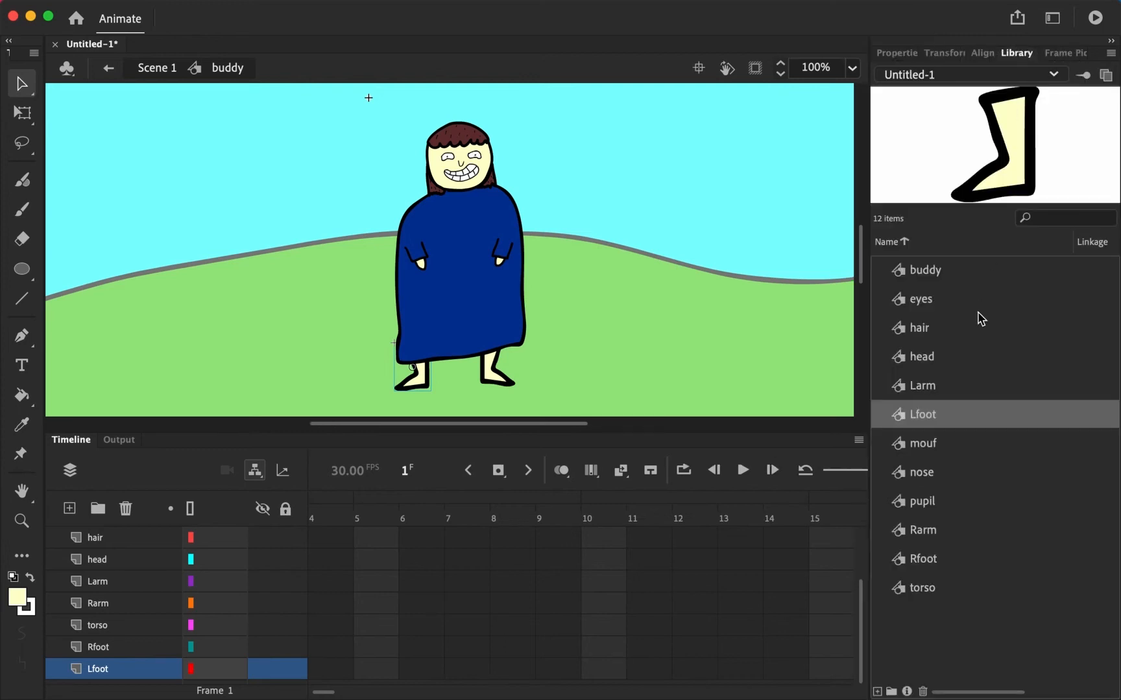
click(951, 275)
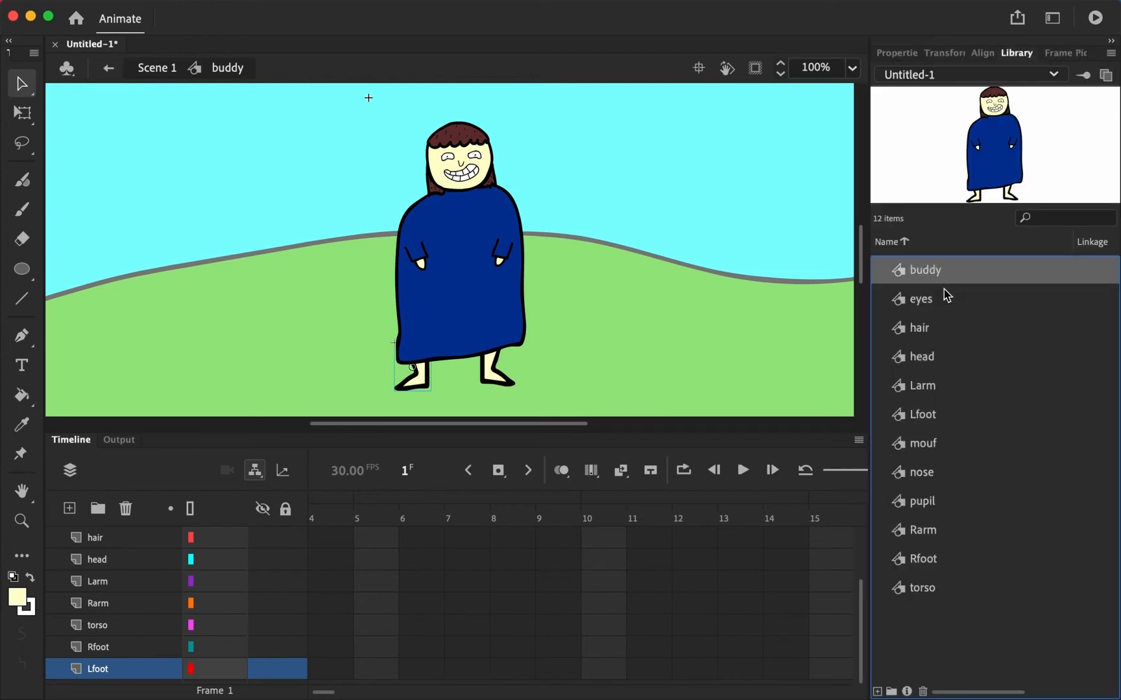
key(Down)
key(Down)
key(Down)
key(Down)
key(Down)
key(Down)
key(Down)
key(Down)
key(Down)
key(Down)
key(Down)
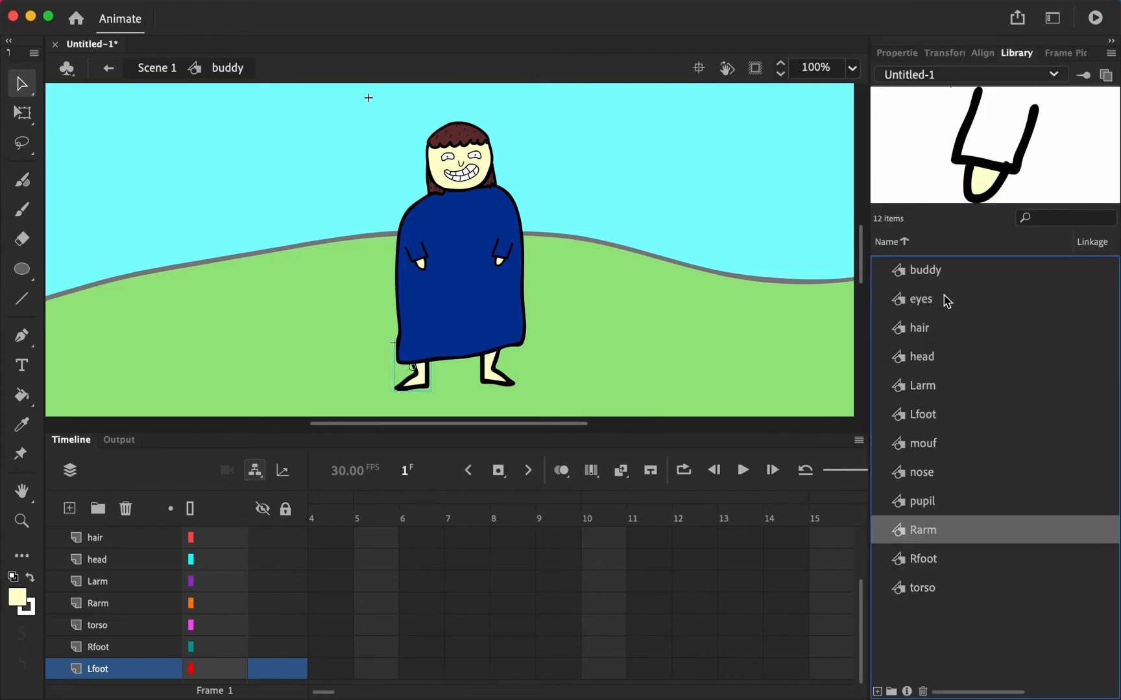
Parent the Rfoot and Lfoot layers to the torso, then test-move the torso and undo the move.
click(942, 53)
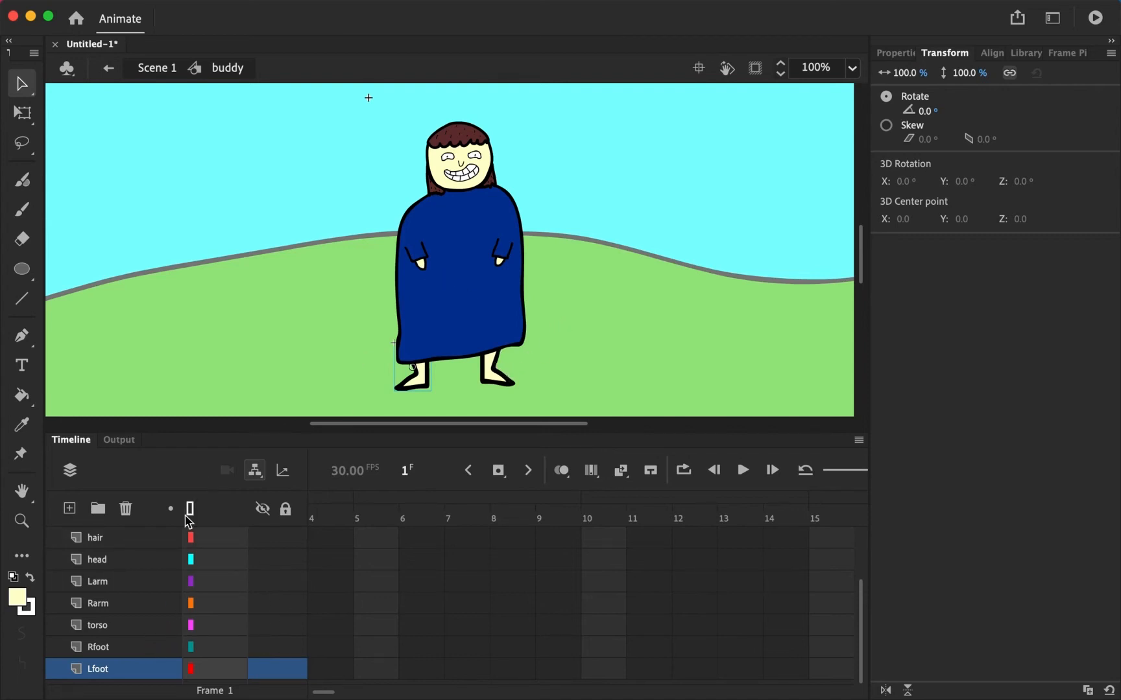
drag(212, 666, 214, 633)
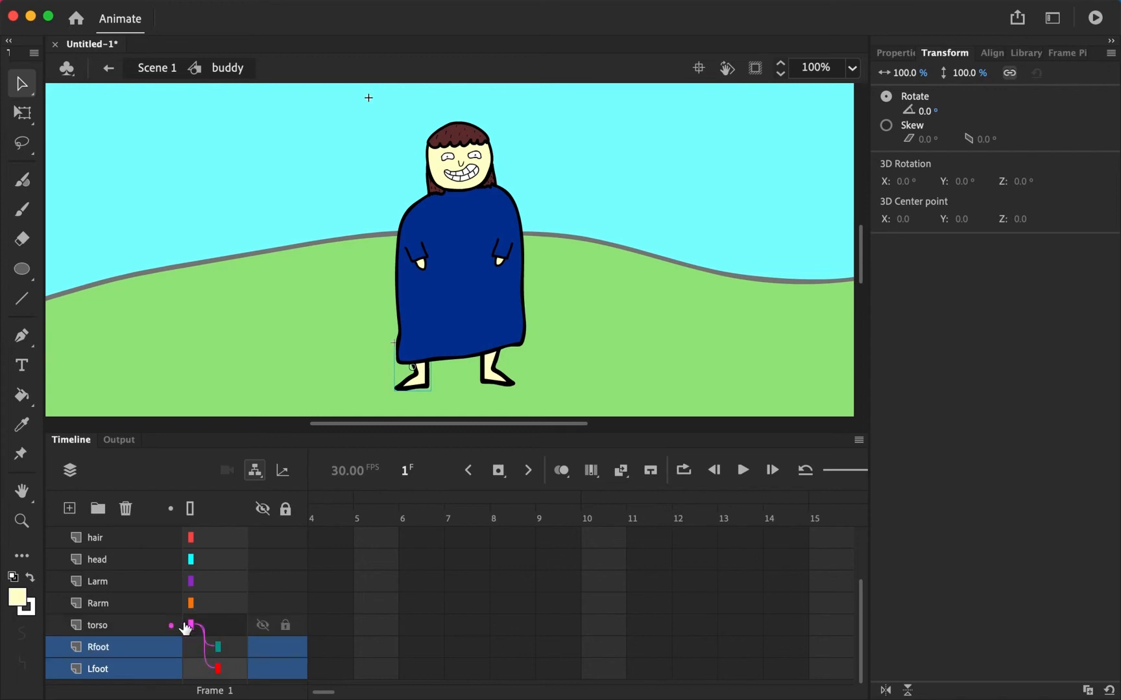
drag(425, 300, 522, 310)
key(super+z)
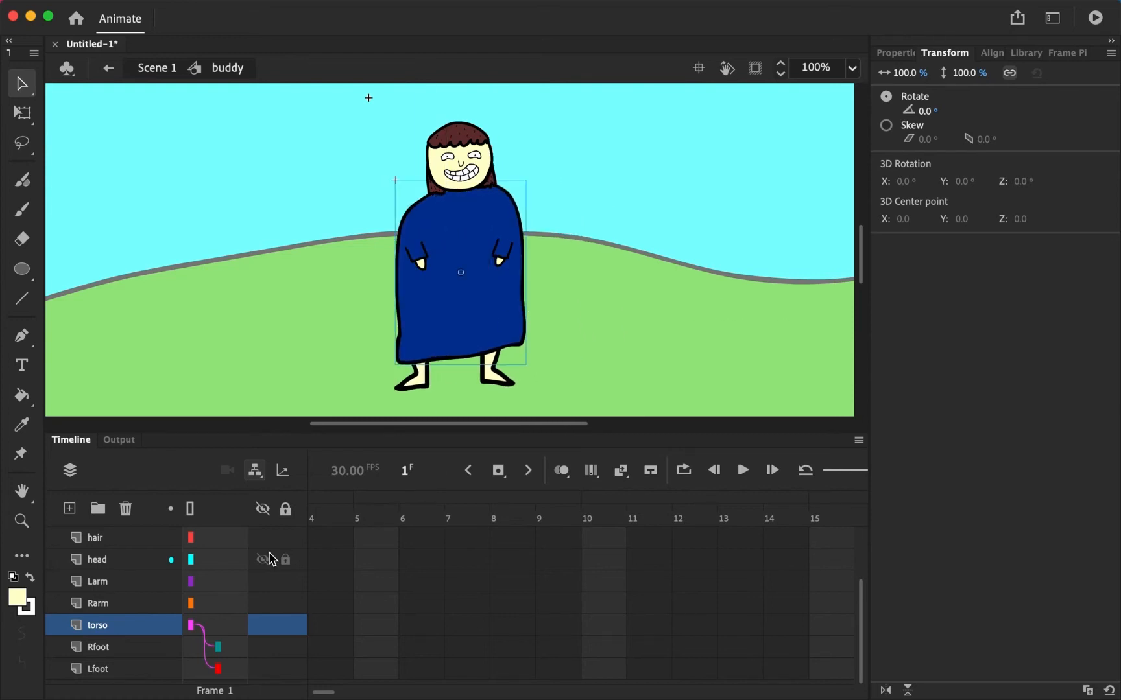
Parent the Larm, Rarm and head layers to the torso, test-move the torso and undo the move.
drag(211, 596, 192, 646)
scroll(220, 600, up, 1)
drag(457, 243, 642, 229)
key(super+z)
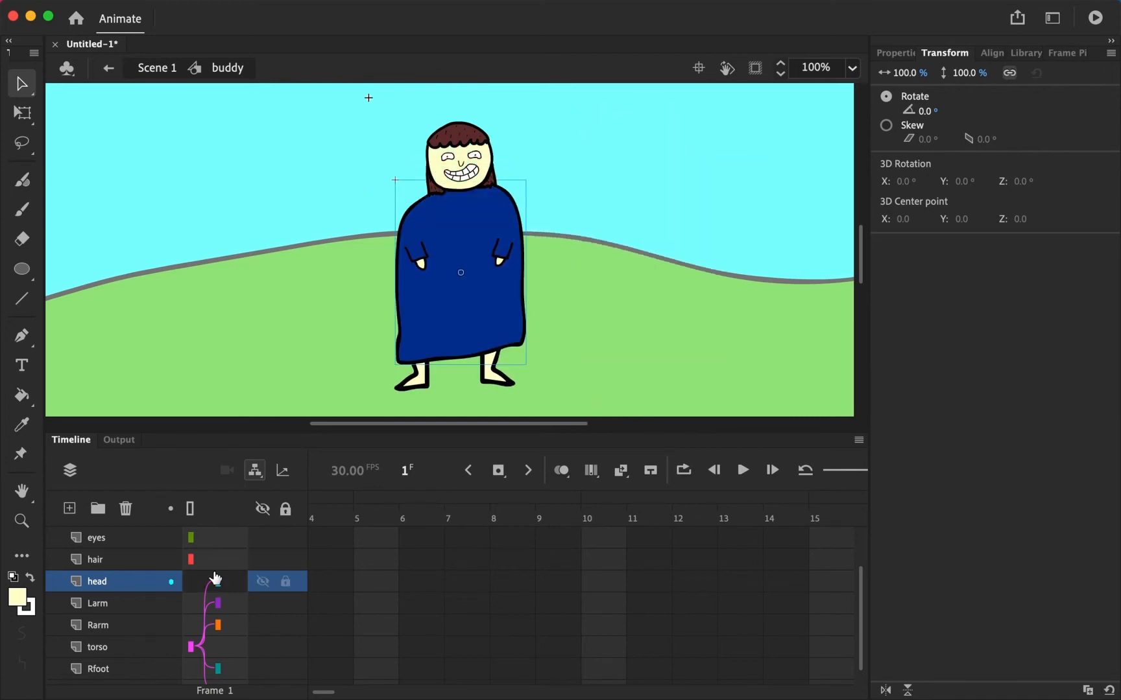
Parent the hair, eyes, nose and mouf layers to the head, and the pupil layer to the eyes.
scroll(215, 577, up, 2)
scroll(215, 577, up, 1)
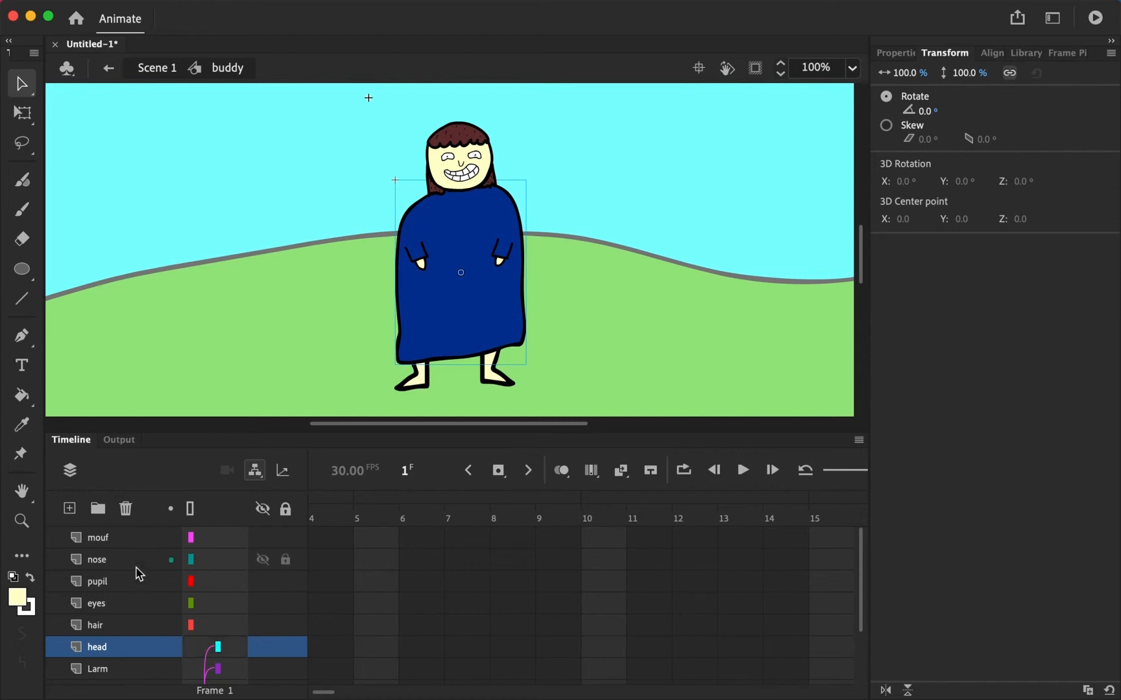
mouse_move(218, 626)
mouse_down()
mouse_move(222, 646)
mouse_move(232, 615)
mouse_move(232, 624)
mouse_up()
drag(231, 582, 220, 648)
drag(235, 589, 221, 647)
drag(225, 530, 220, 649)
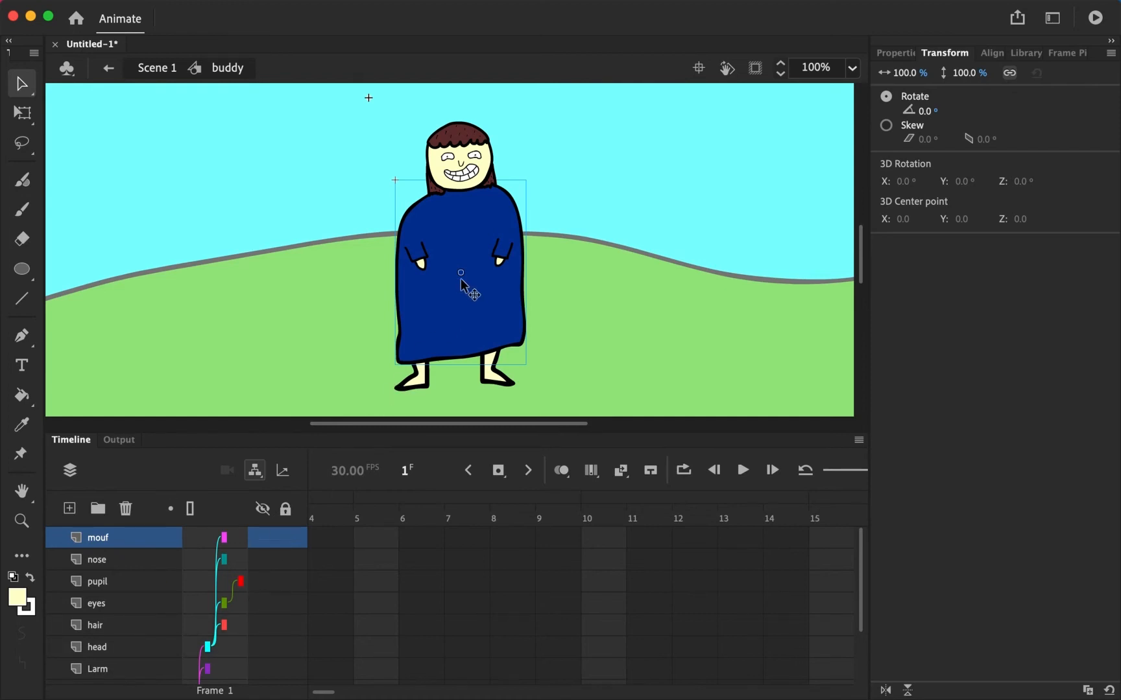
Move the torso slightly around the stage to test the layer parenting across the whole character.
drag(466, 323, 496, 313)
click(585, 320)
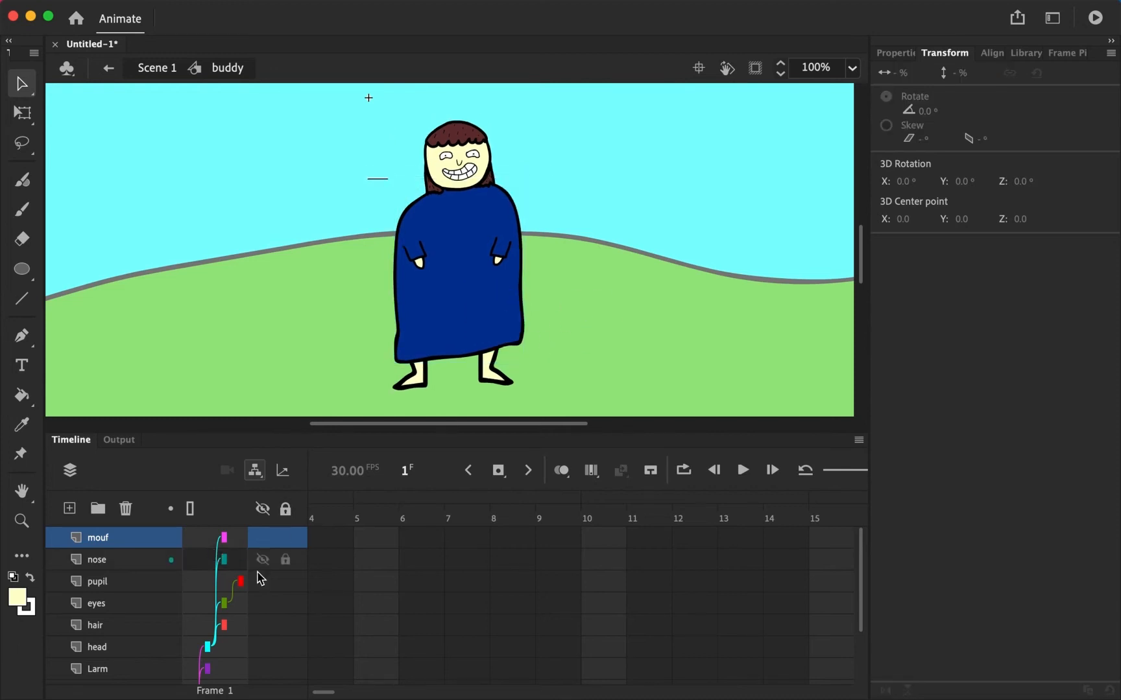
scroll(343, 578, left, 3)
scroll(343, 579, down, 4)
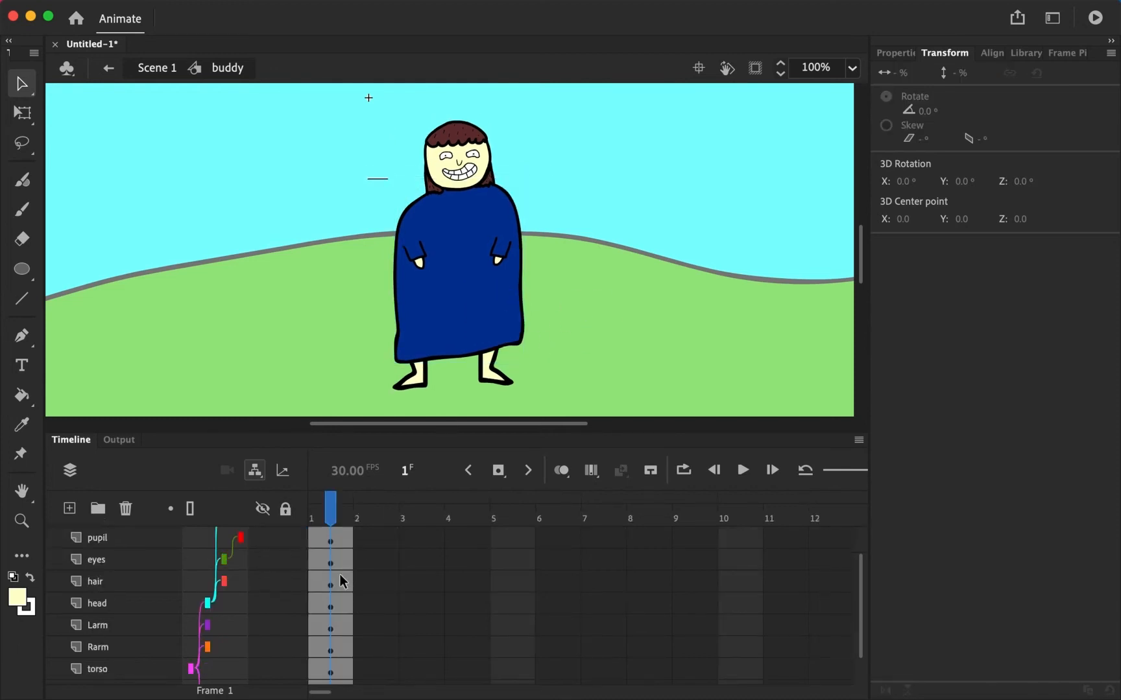
scroll(342, 582, up, 4)
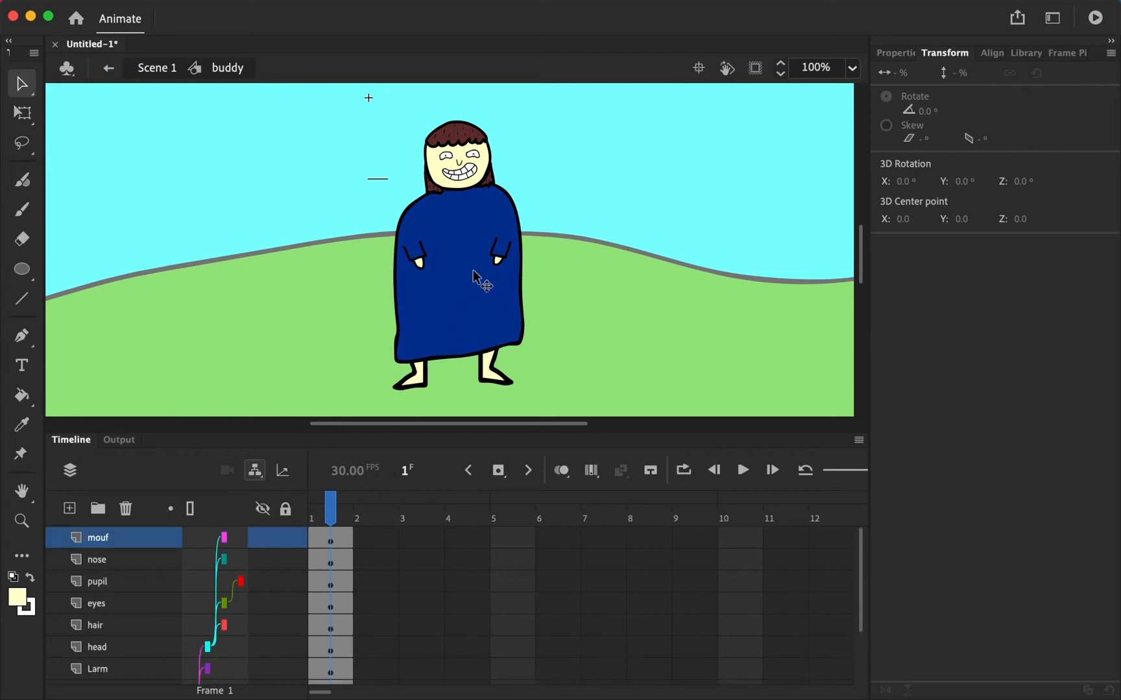
mouse_move(465, 265)
mouse_down()
mouse_move(405, 241)
mouse_move(461, 235)
mouse_move(477, 279)
mouse_up()
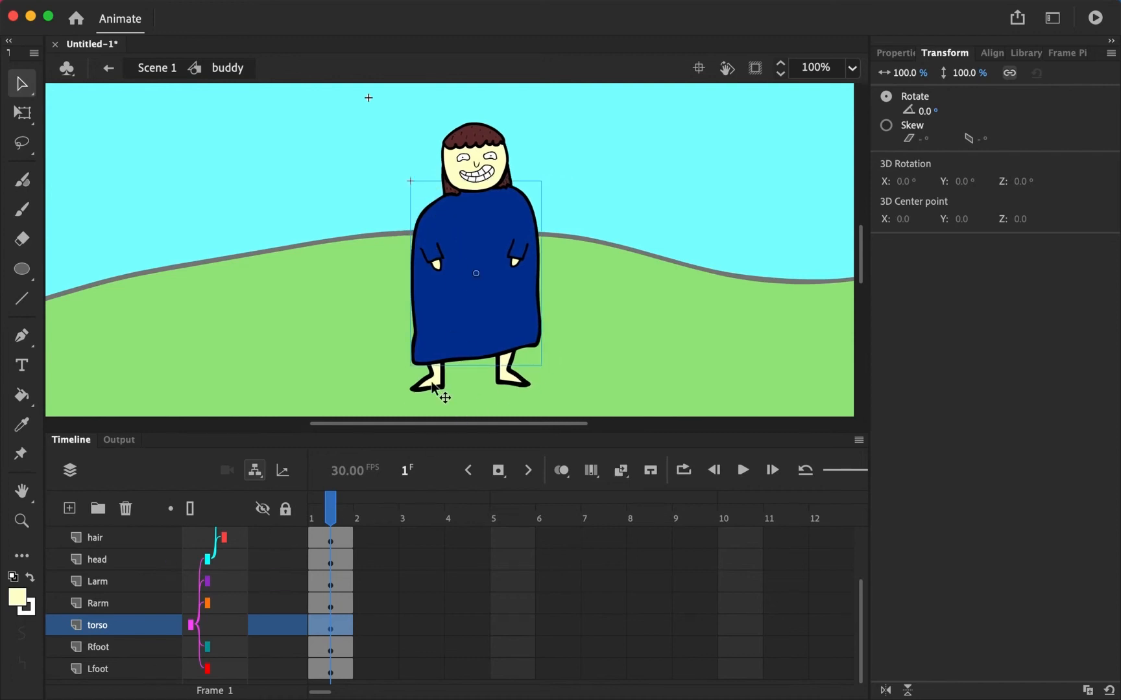
Insert a keyframe at frame 2 on every layer of the buddy symbol.
click(335, 523)
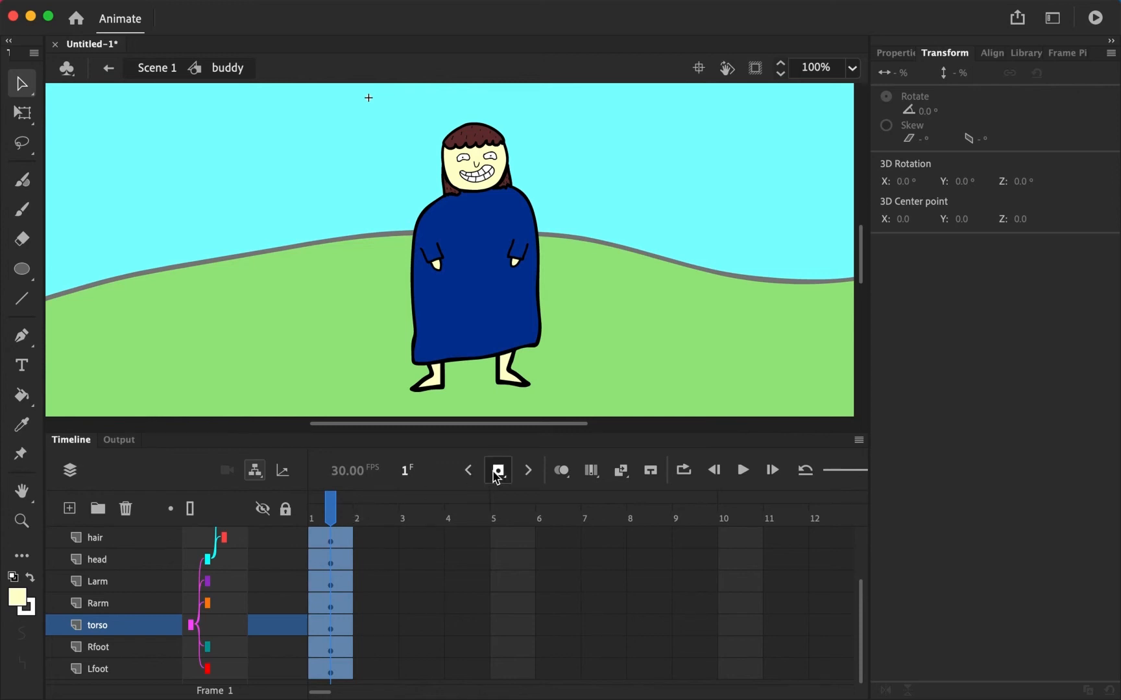
key(super+a)
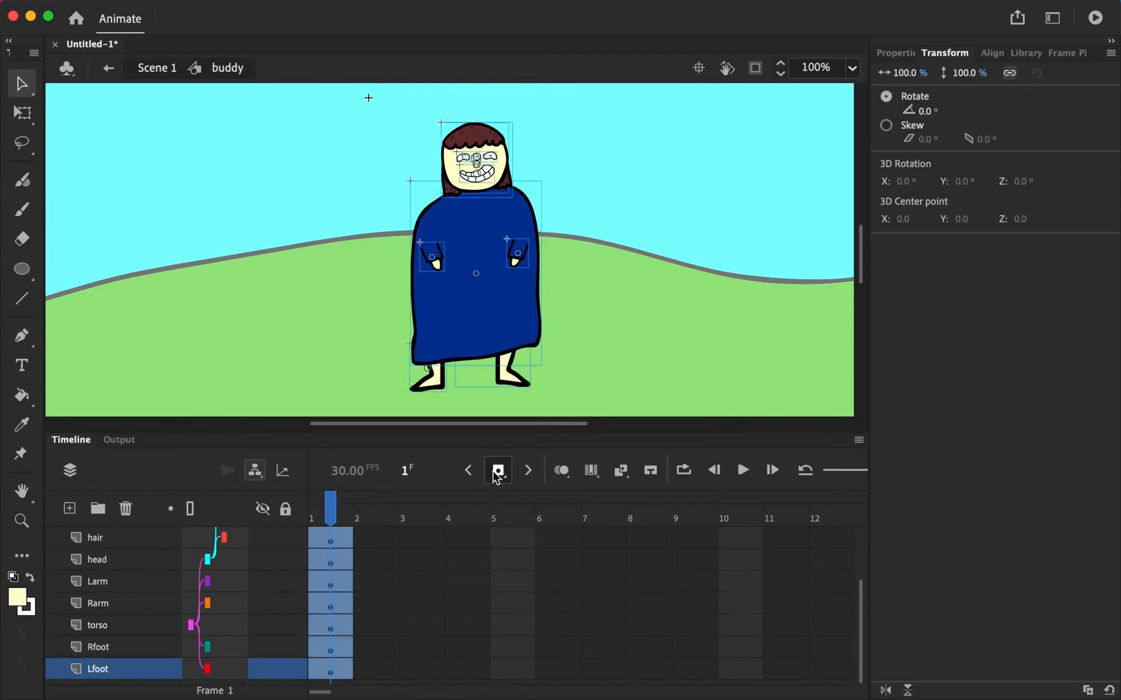
click(371, 519)
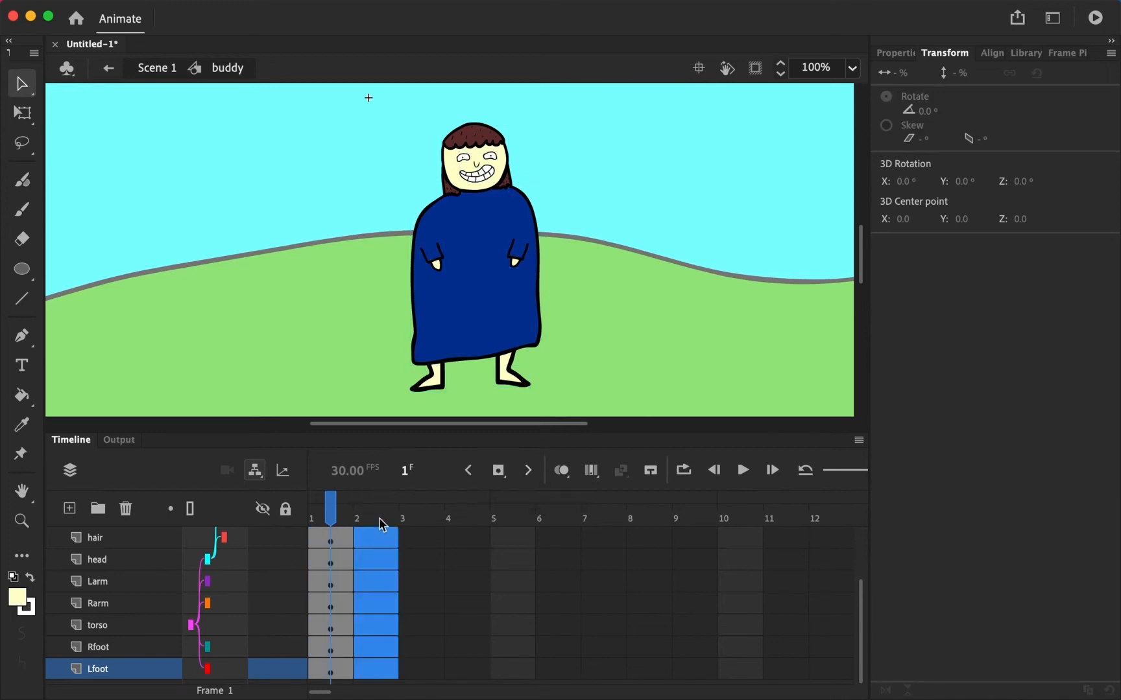
click(499, 470)
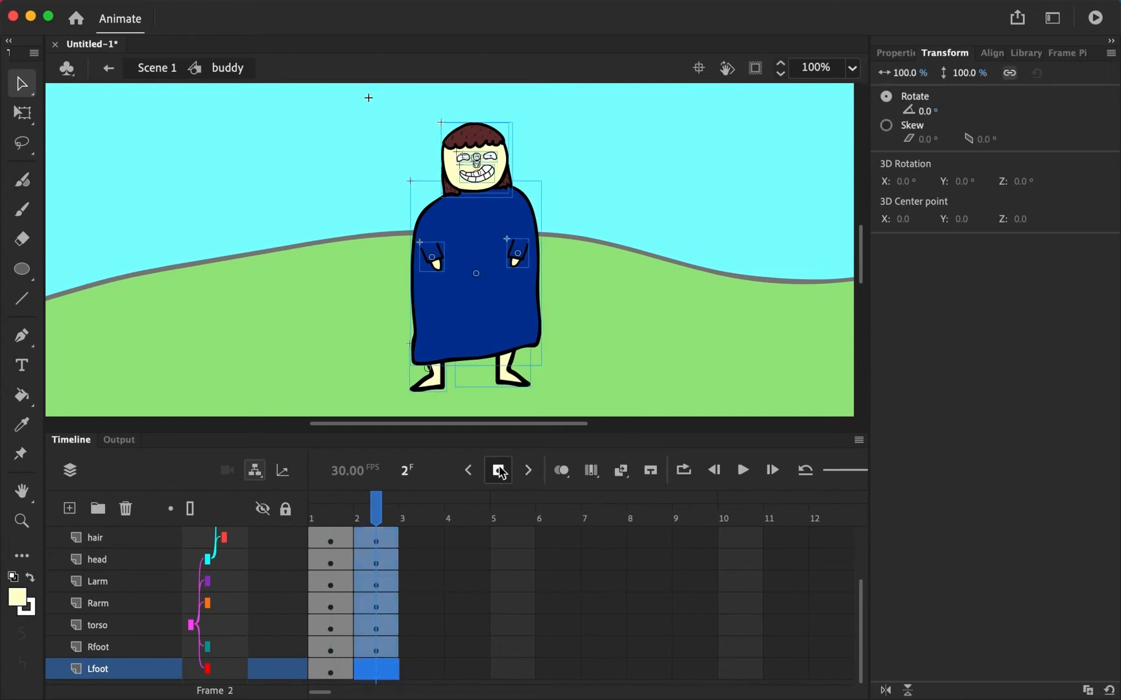
Step back and forth between frames 1 and 2 to compare the character's poses across all layers.
click(386, 517)
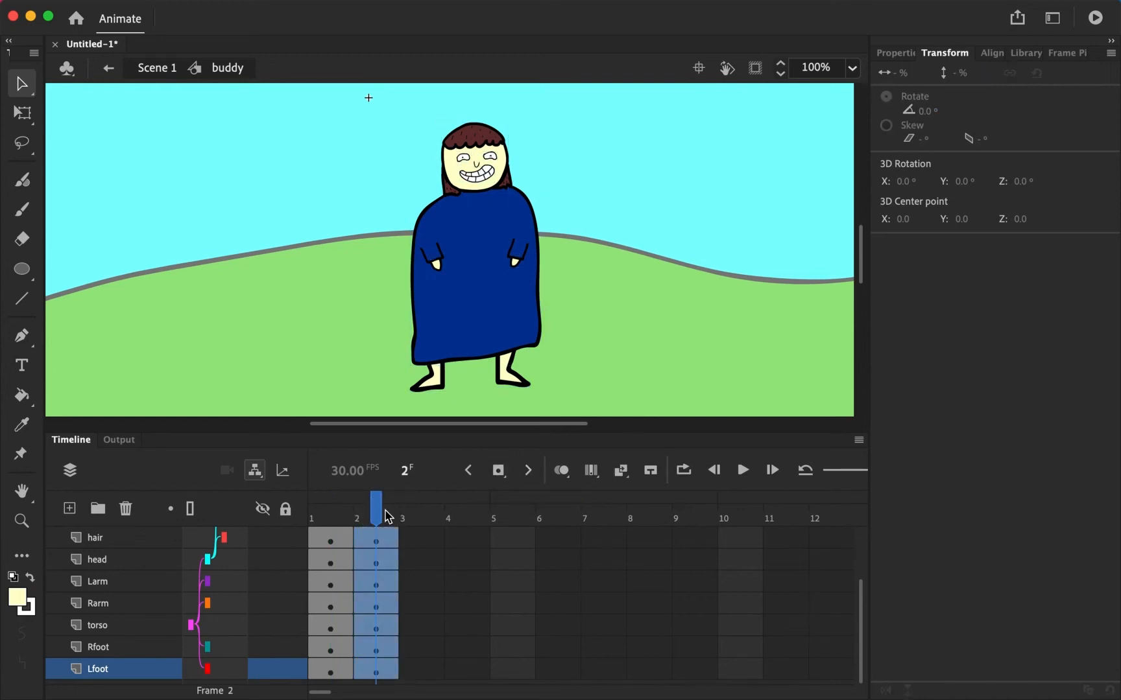
click(424, 517)
scroll(415, 616, up, 3)
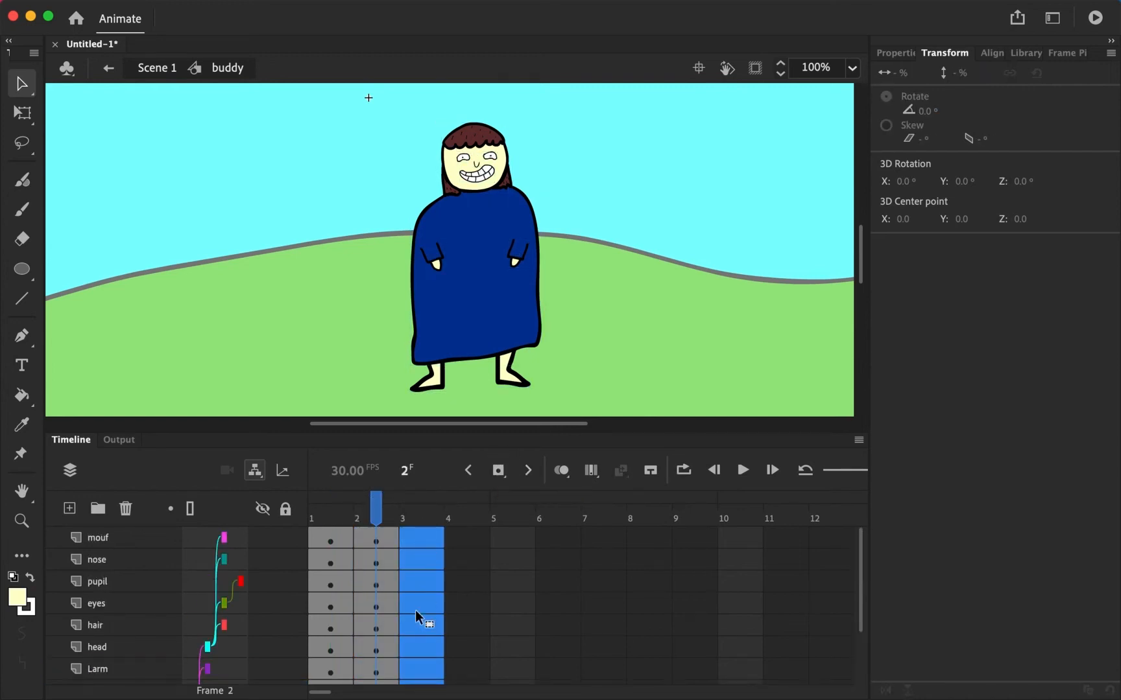
click(382, 519)
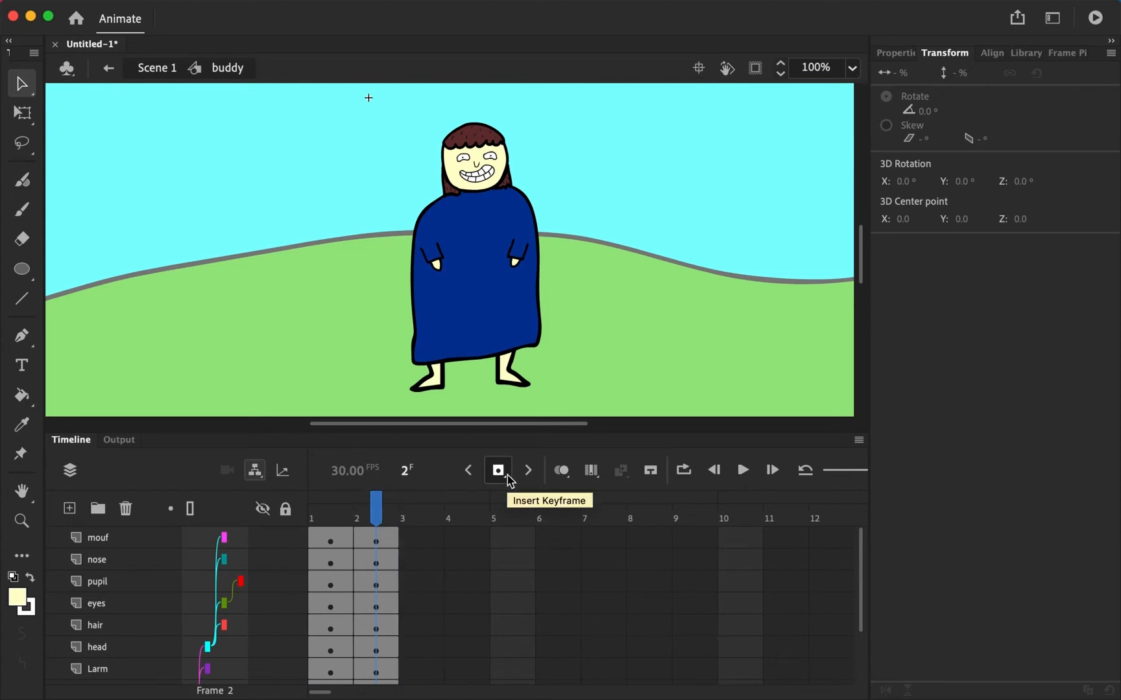
click(348, 520)
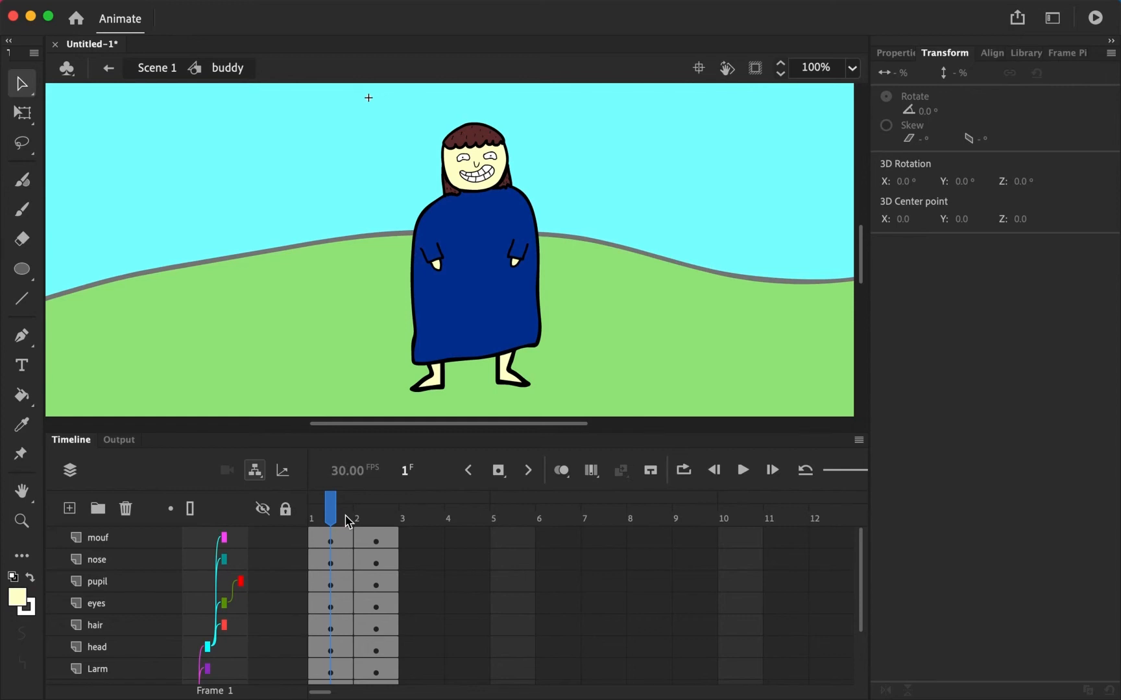
click(374, 520)
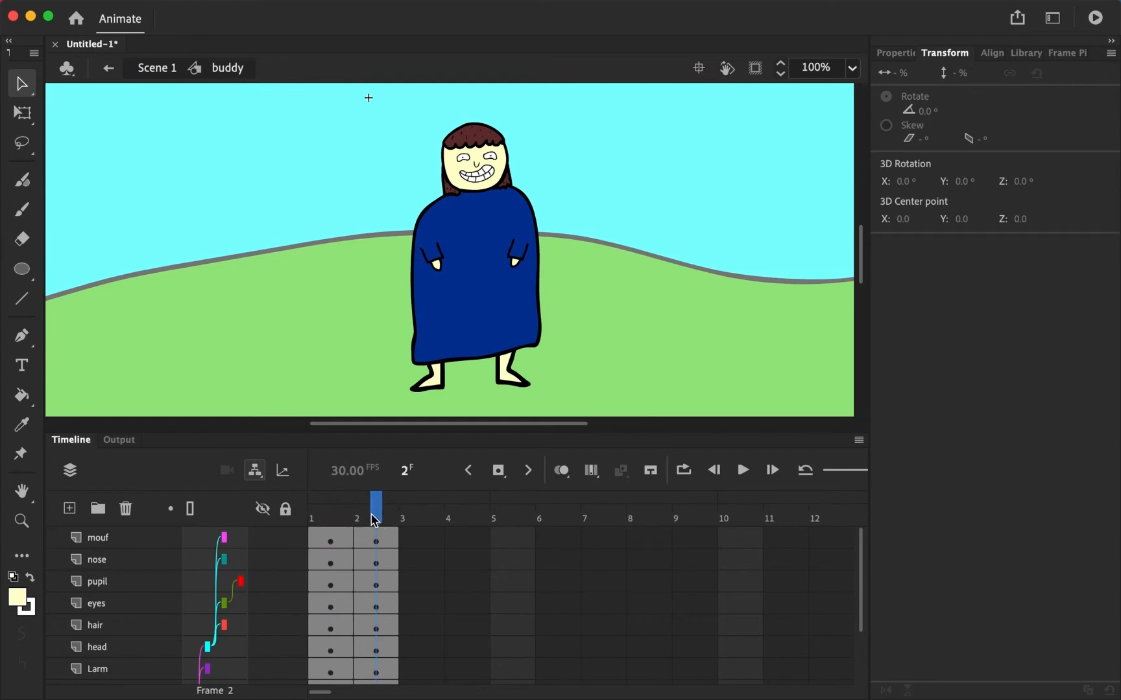
click(327, 517)
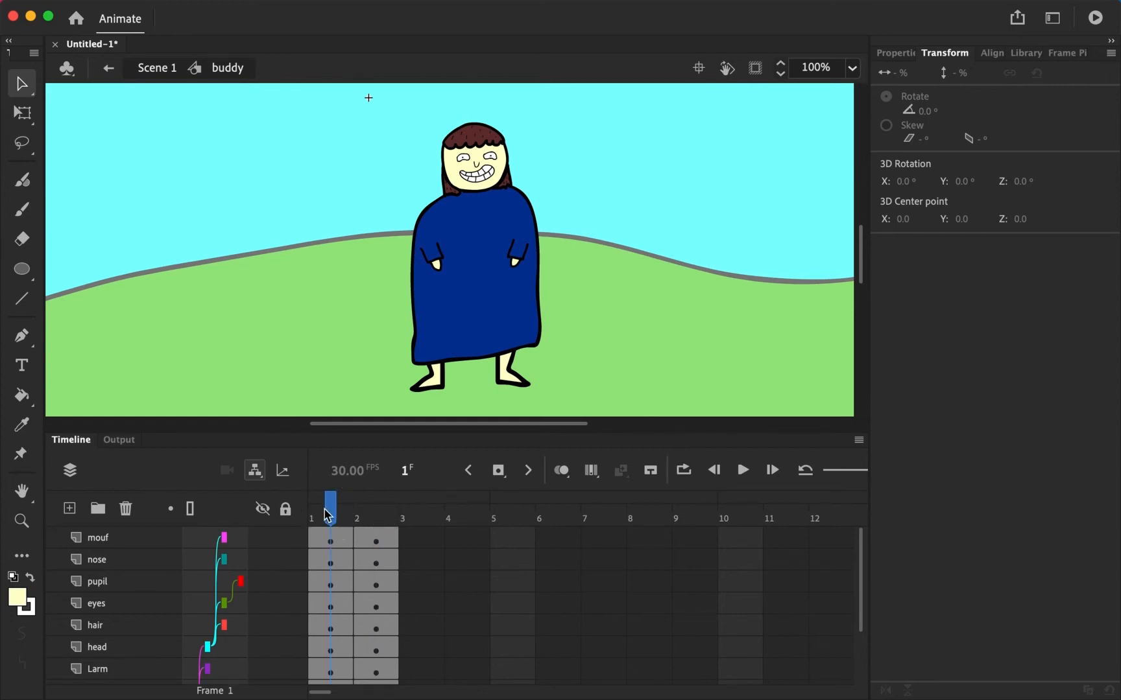
drag(330, 516, 374, 512)
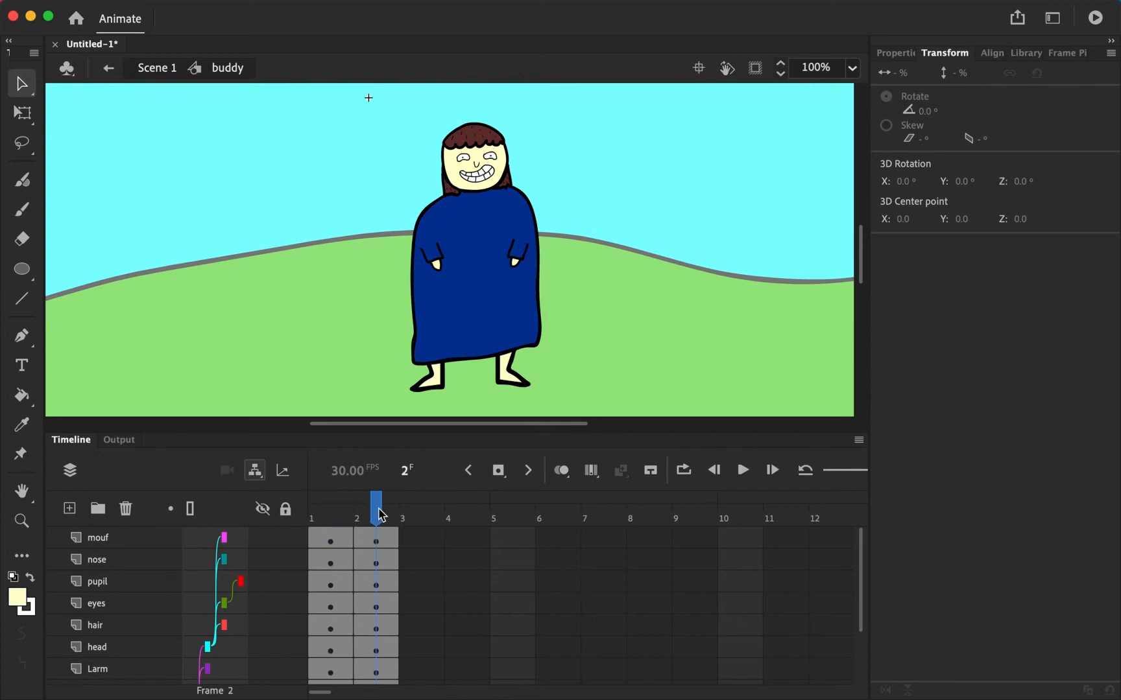
On frame 2, move the Larm pivot to the top of its sleeve with Free Transform and rotate the arm to -150°.
click(438, 266)
key(z)
click(482, 267)
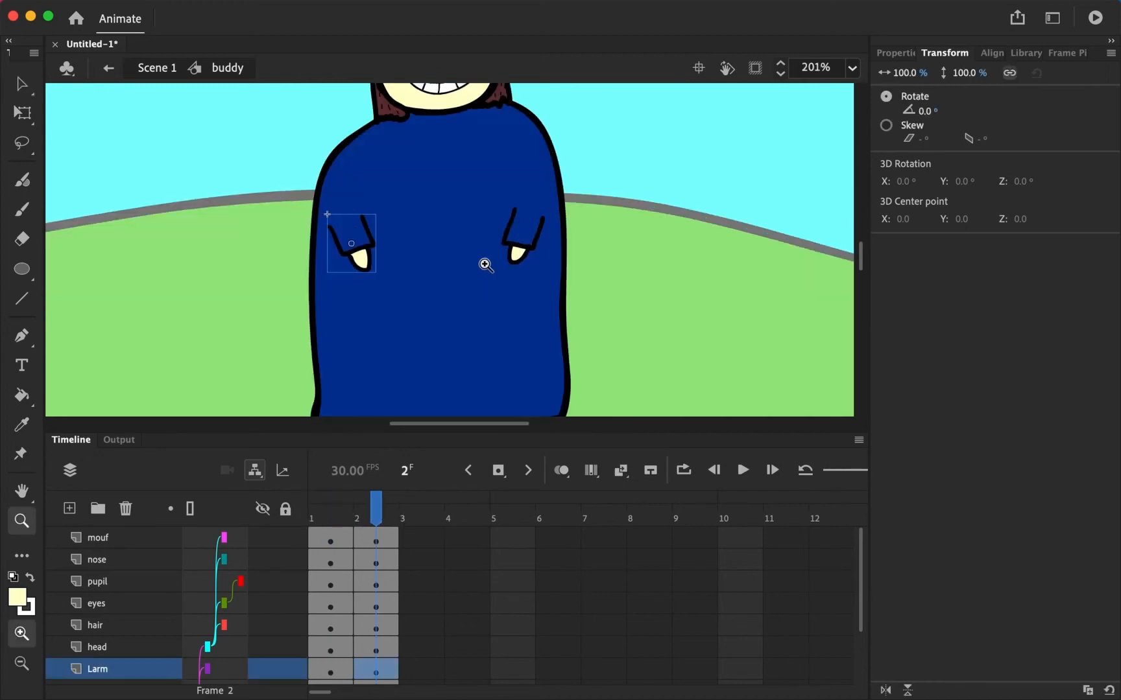
key(q)
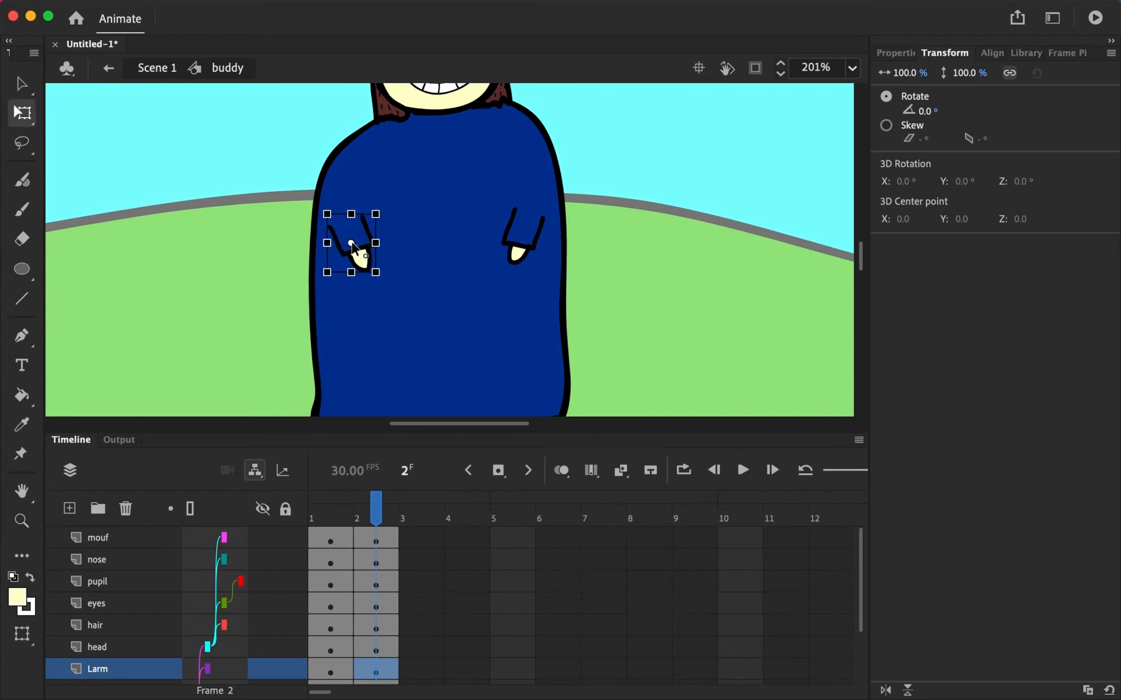
drag(351, 242, 340, 217)
drag(374, 284, 348, 207)
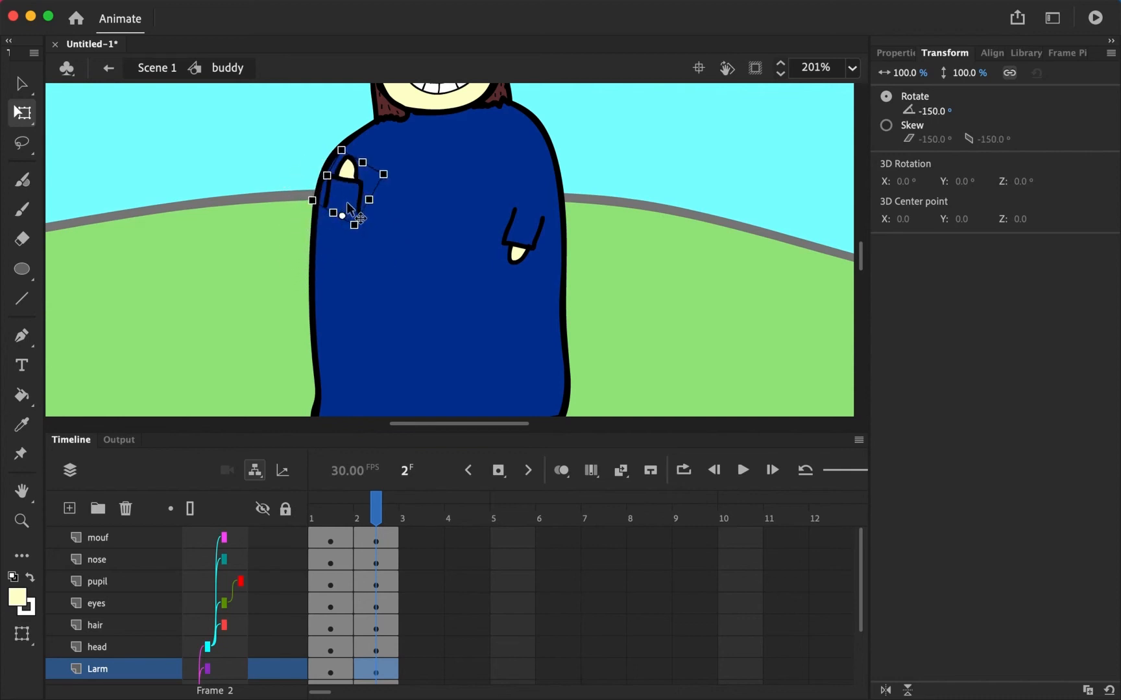
Reselect the raised Larm on frame 2 and swing it back down to a 30° rotation.
click(348, 204)
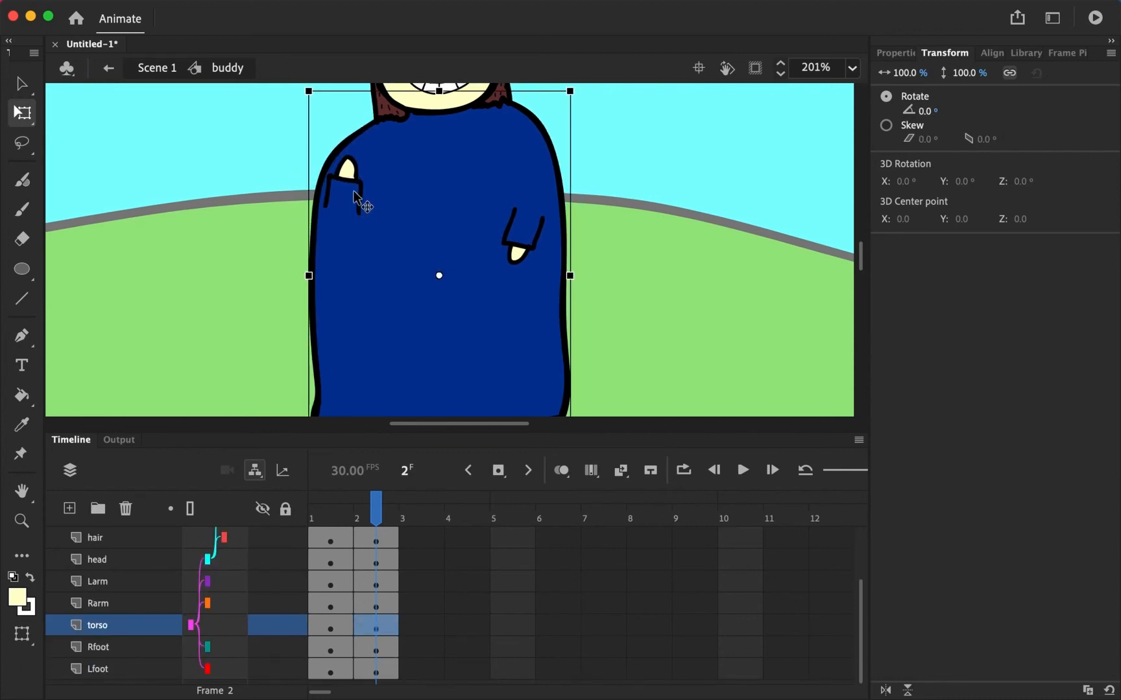
click(349, 177)
drag(350, 176, 350, 271)
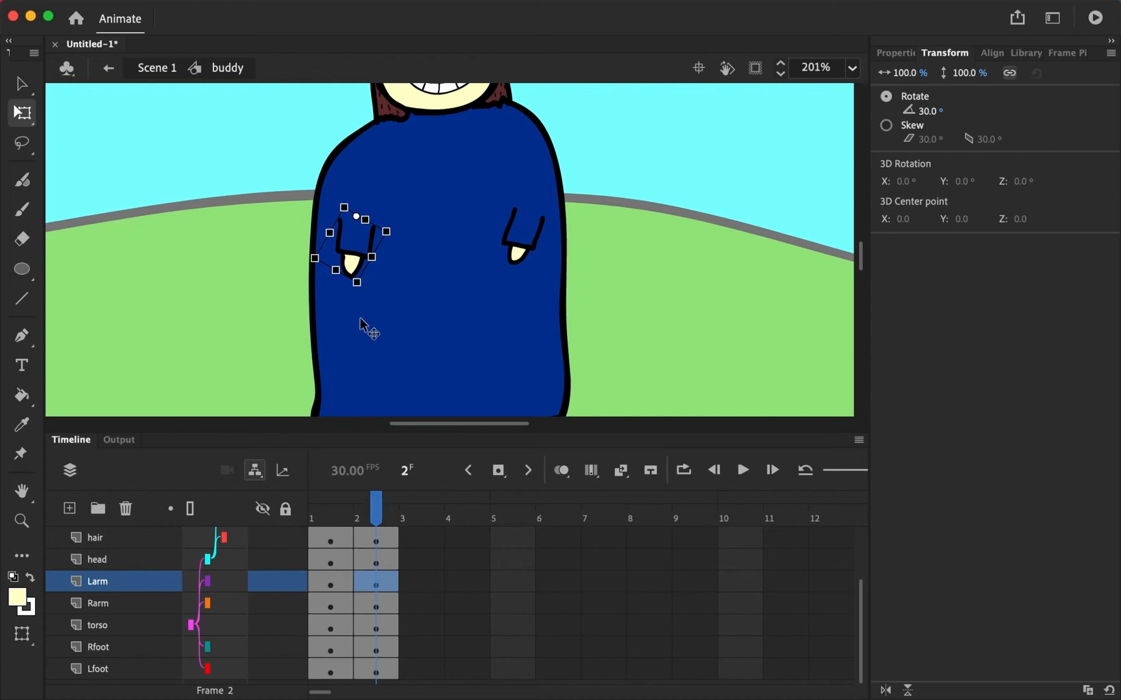
On frame 2, swing Larm so its hand points up and rotate Rarm to 165° about a pivot at the top of its sleeve.
drag(356, 299, 342, 183)
mouse_move(367, 531)
mouse_down()
mouse_move(334, 532)
mouse_move(374, 523)
mouse_up()
click(546, 235)
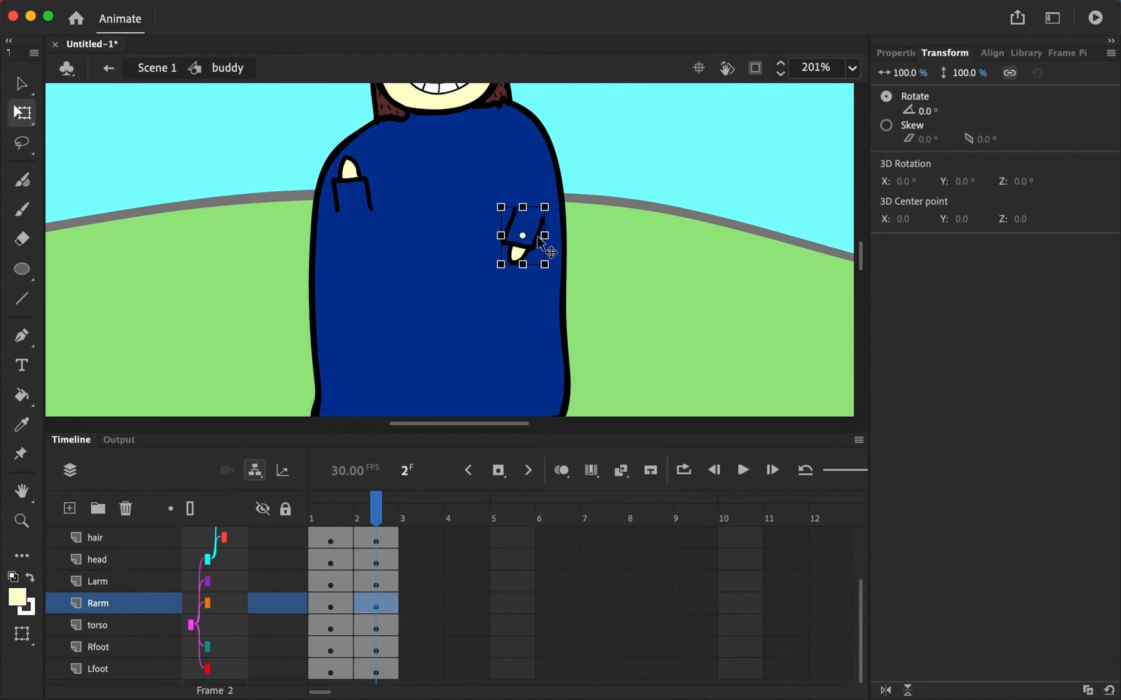
drag(539, 279, 578, 215)
key(super+z)
drag(537, 215, 534, 207)
drag(512, 279, 531, 194)
mouse_move(543, 140)
mouse_down()
mouse_move(581, 225)
mouse_move(543, 267)
mouse_move(513, 274)
mouse_move(570, 194)
mouse_move(551, 141)
mouse_up()
drag(364, 525, 337, 499)
key(z)
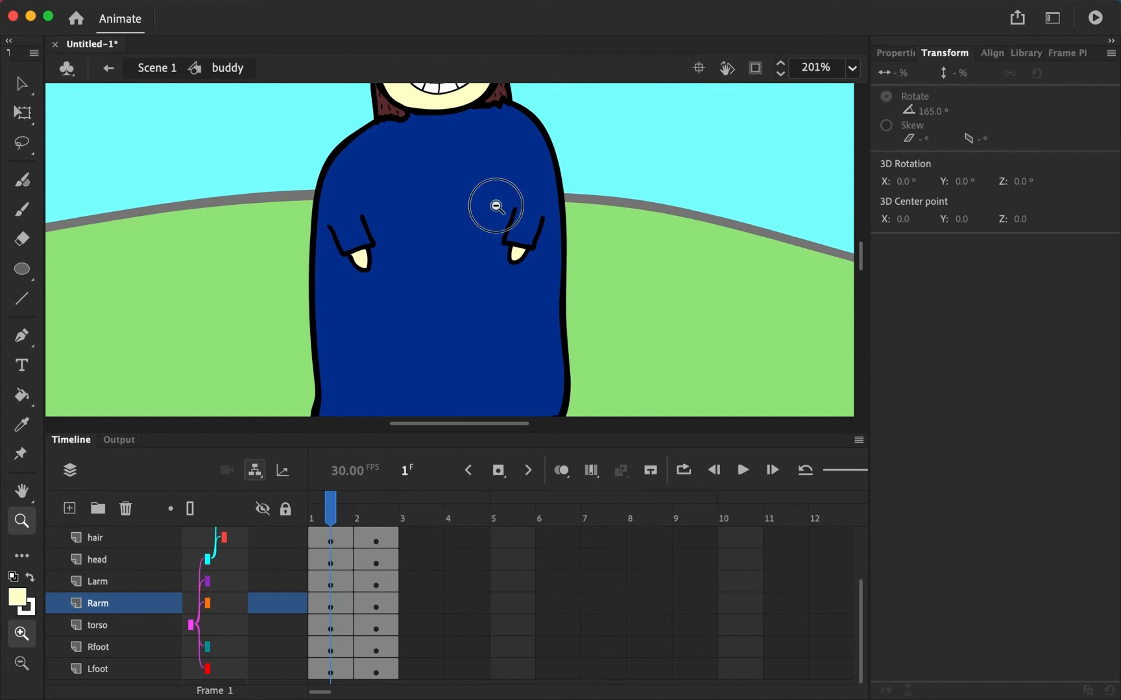
alt+click(493, 203)
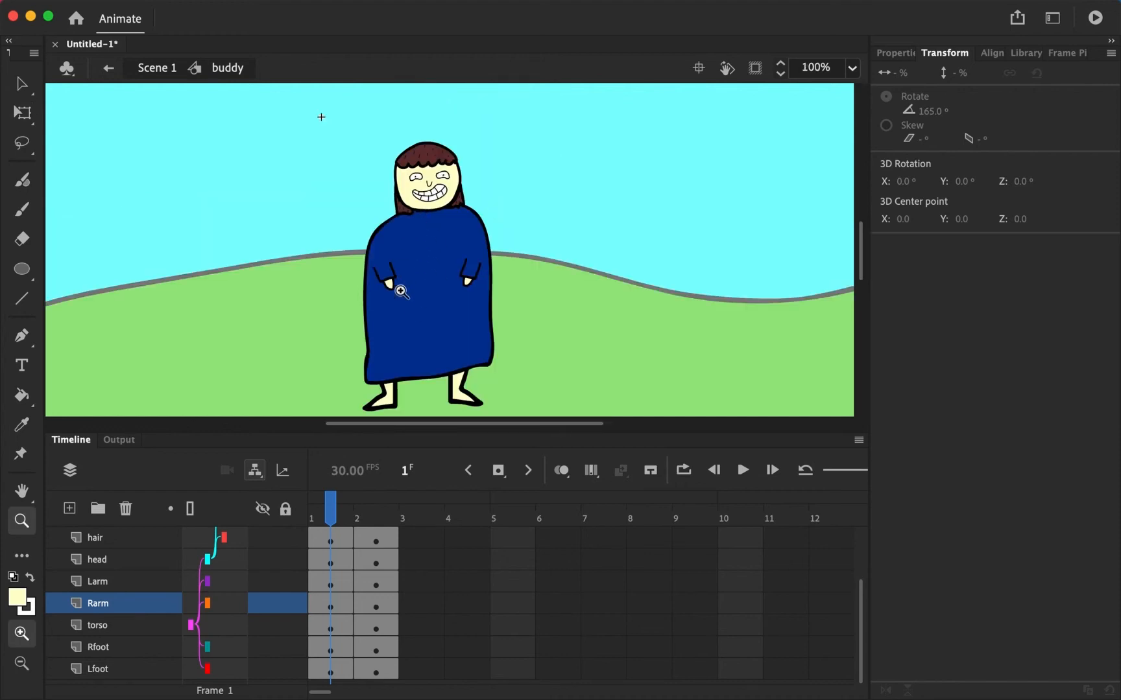
scroll(428, 346, down, 2)
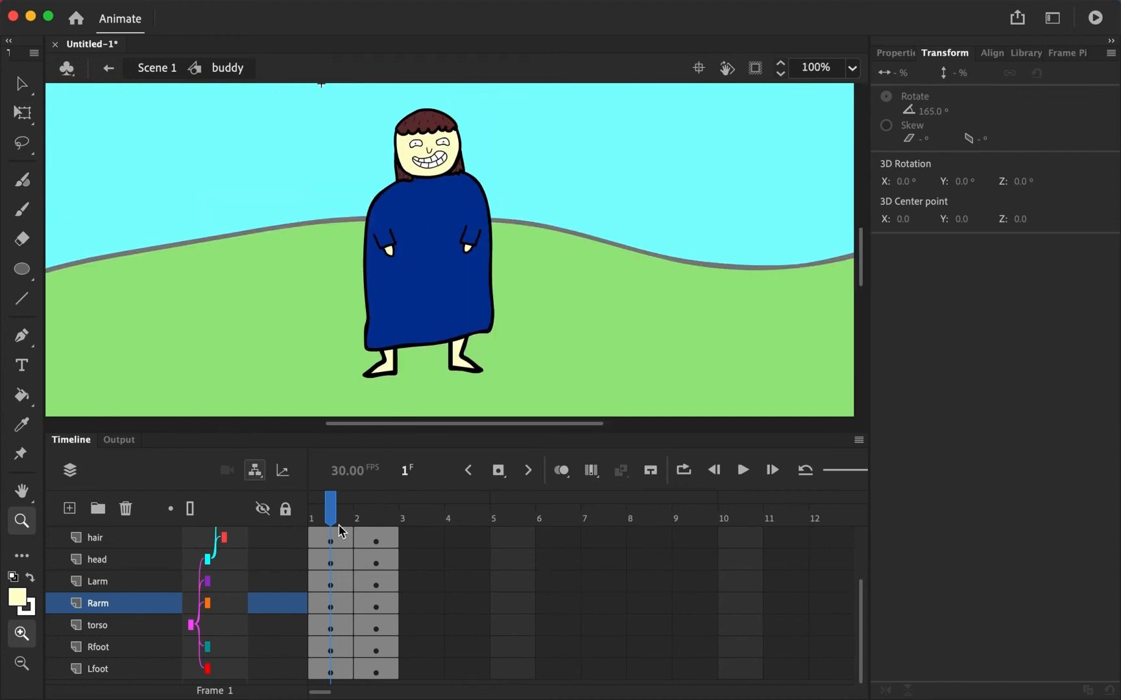
key(v)
click(392, 360)
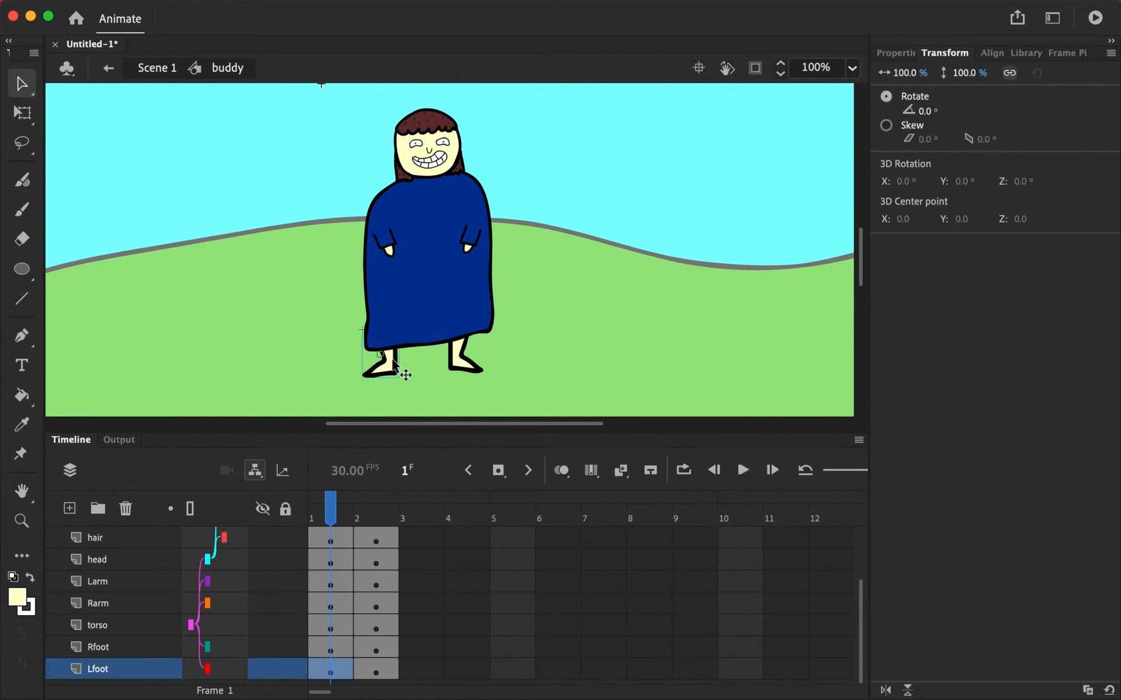
key(q)
drag(381, 347, 391, 343)
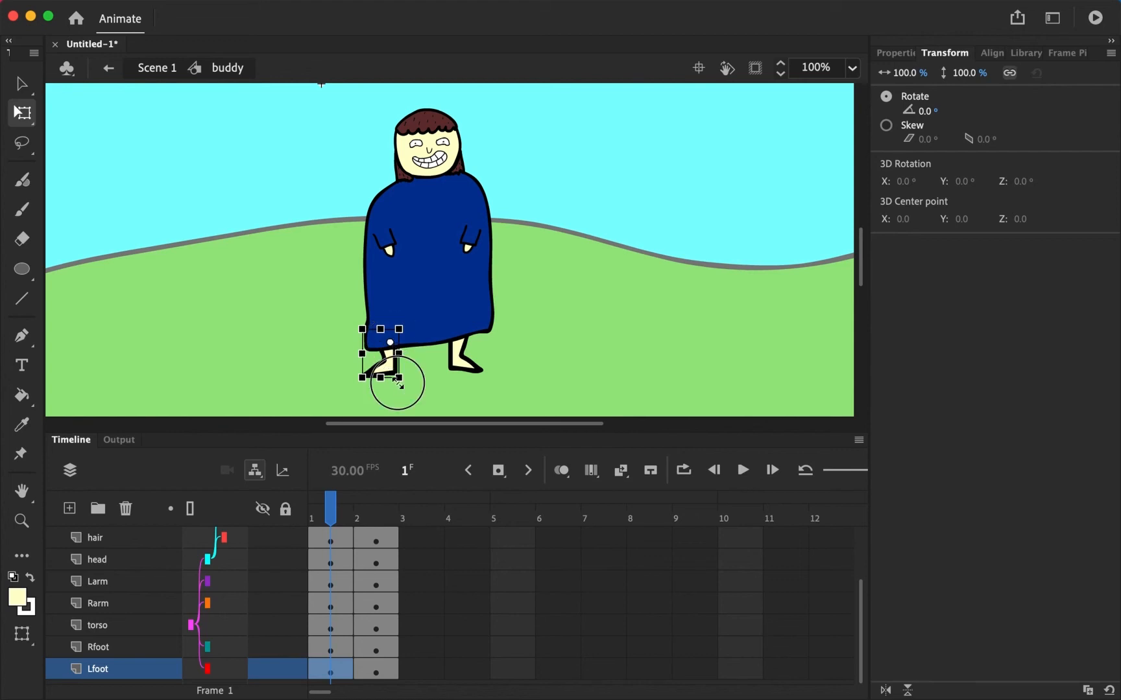
drag(400, 387, 382, 387)
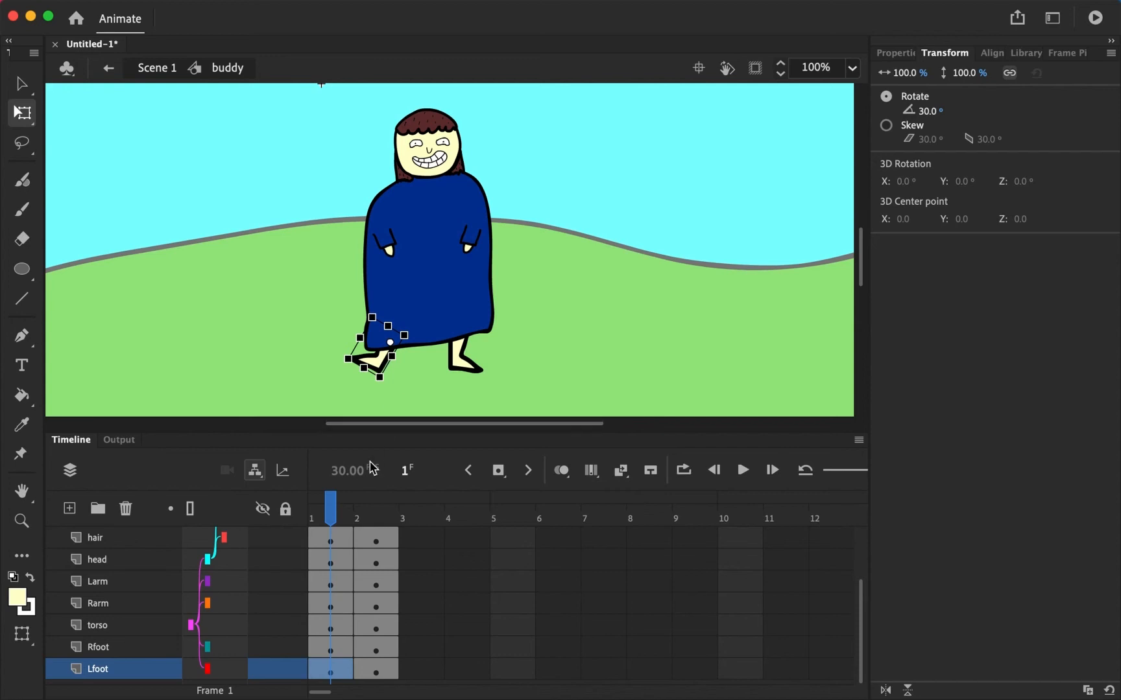
click(337, 509)
On frame 2, move the Lfoot pivot to the top of the leg and rotate the foot outward.
drag(338, 509, 360, 502)
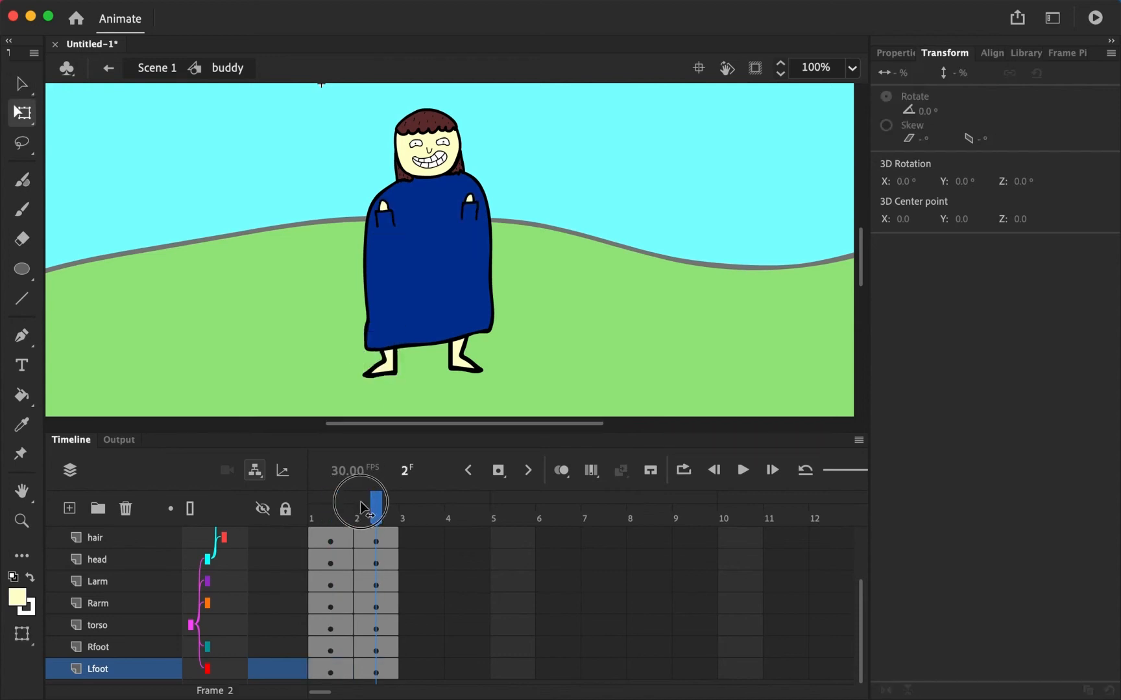
click(387, 368)
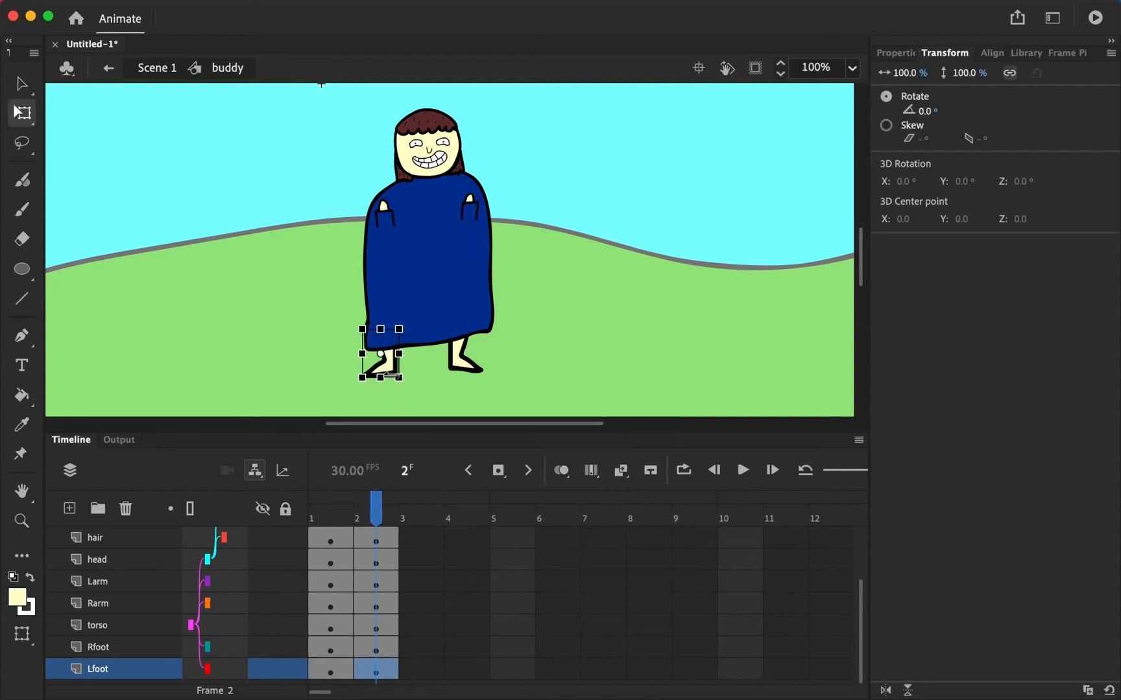
drag(381, 354, 392, 345)
drag(405, 389, 382, 389)
On frame 2, move the Rfoot pivot to the top of the visible leg and rotate the foot to -75°.
click(455, 368)
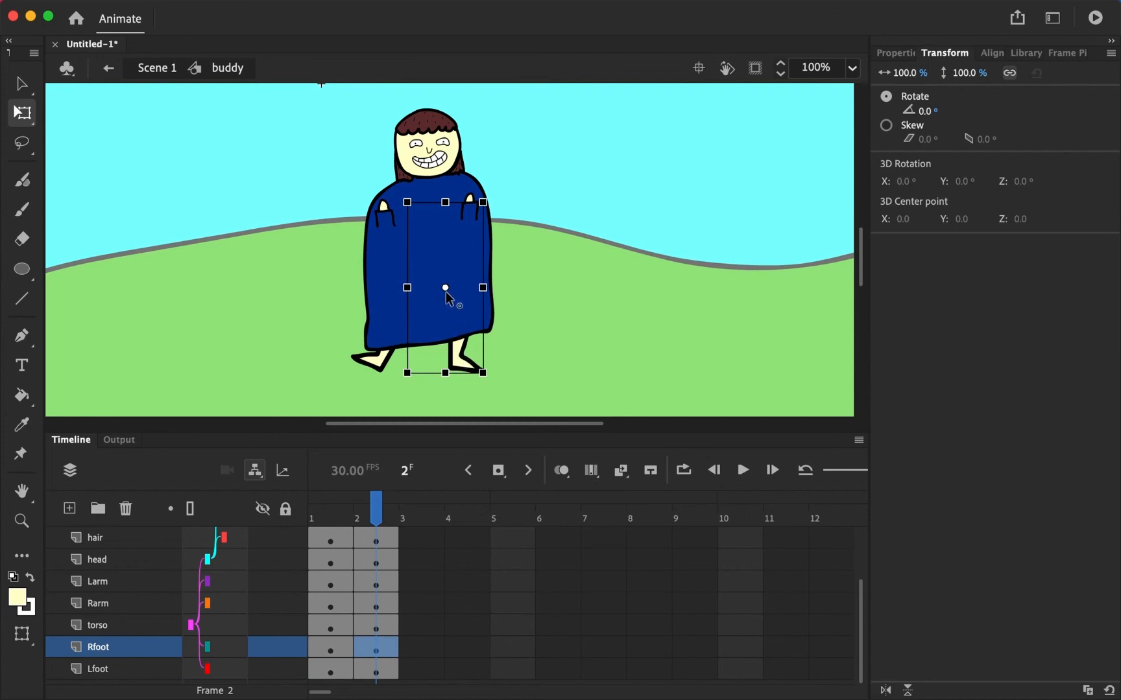
click(513, 395)
click(474, 367)
drag(447, 290, 455, 333)
drag(482, 388, 522, 317)
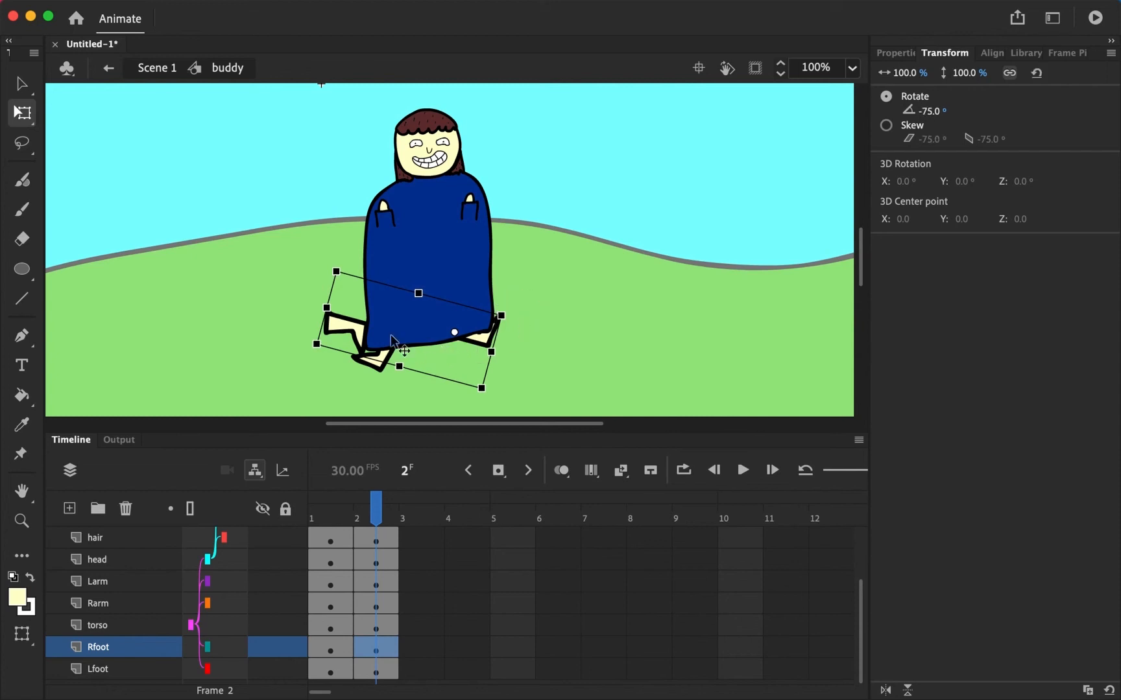
Inside the Rfoot symbol, delete the stray duplicate foot's fill and outline, and return to the buddy symbol.
double_click(349, 321)
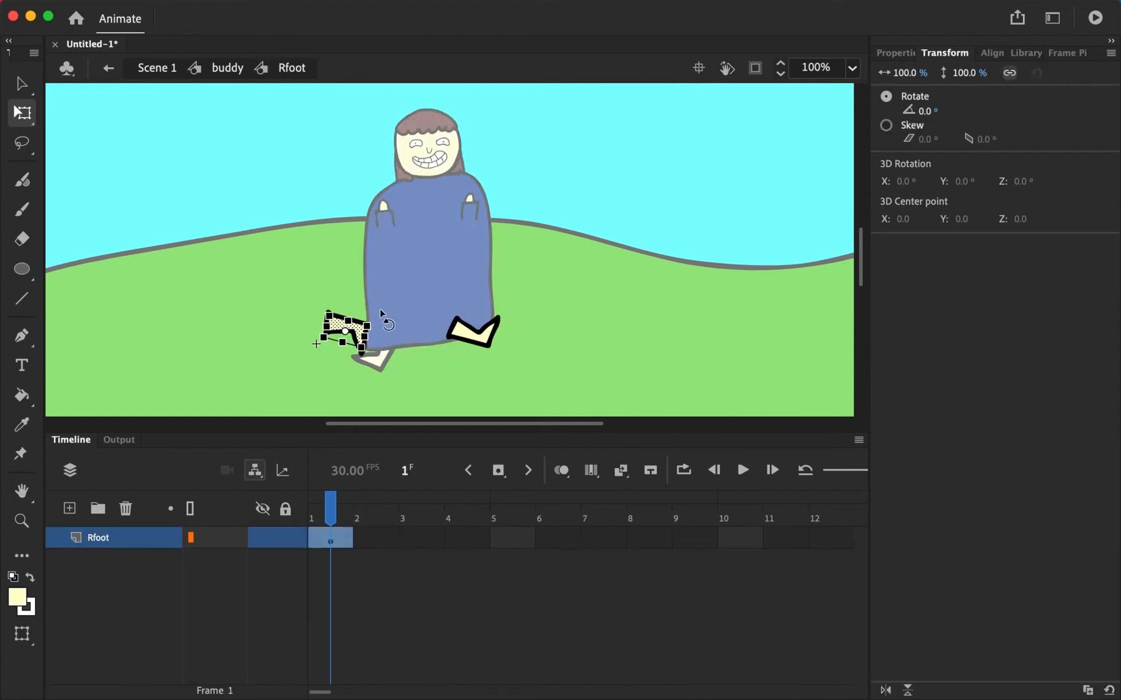
click(479, 331)
key(e)
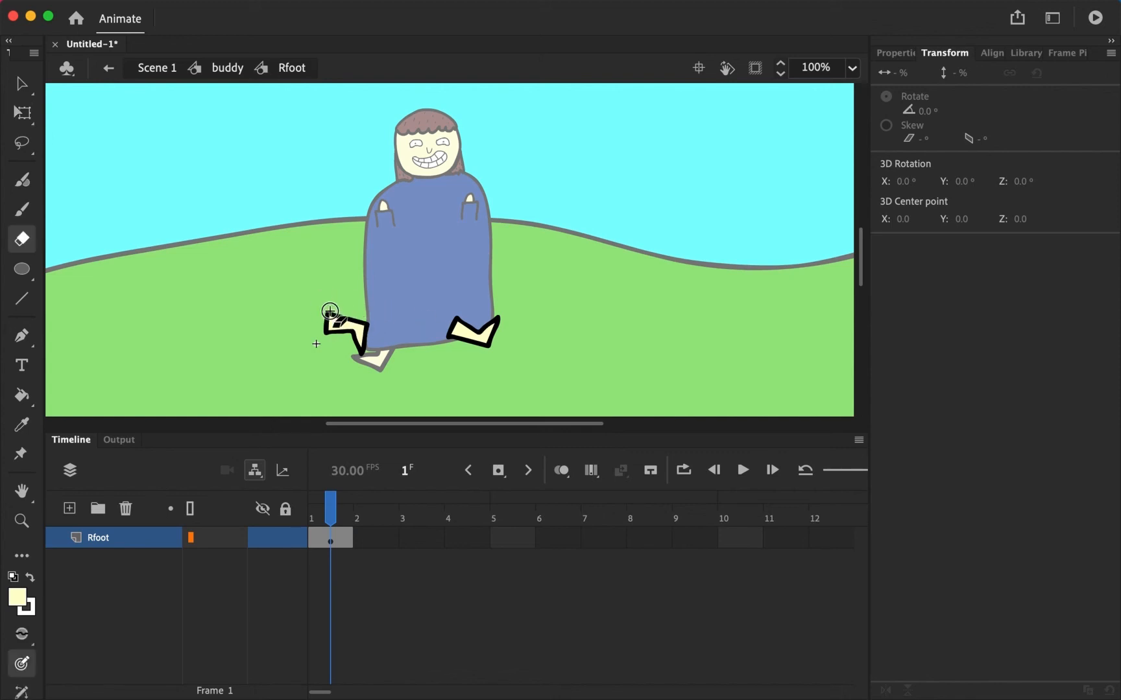
key(v)
click(345, 330)
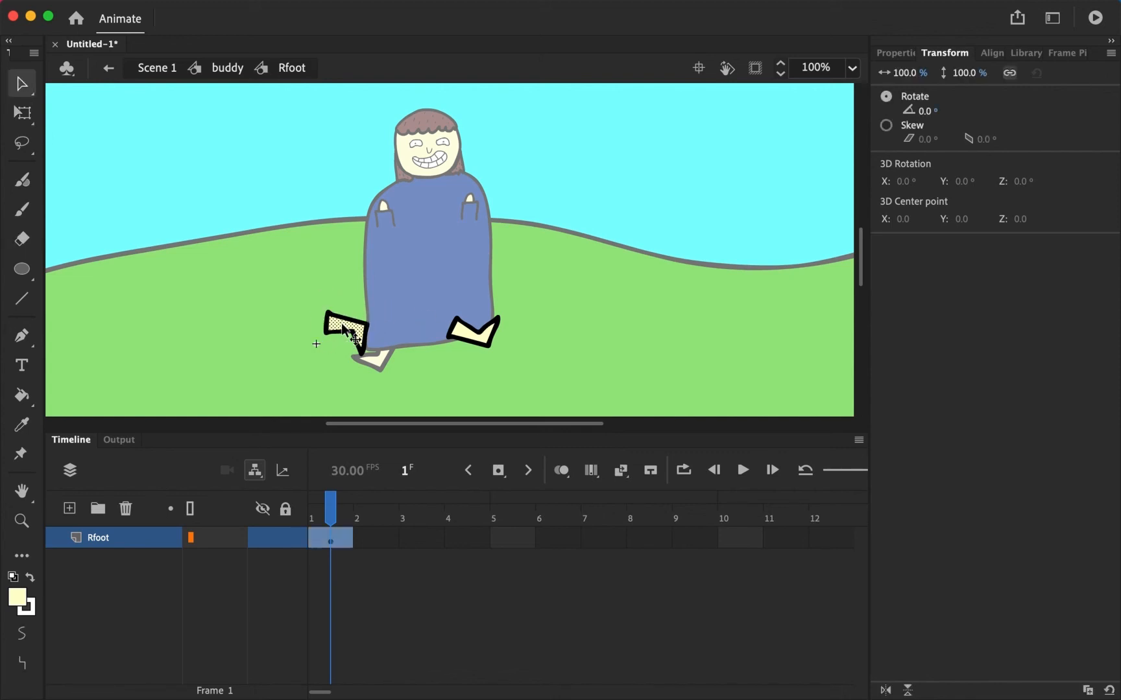
key(Delete)
double_click(345, 333)
key(Delete)
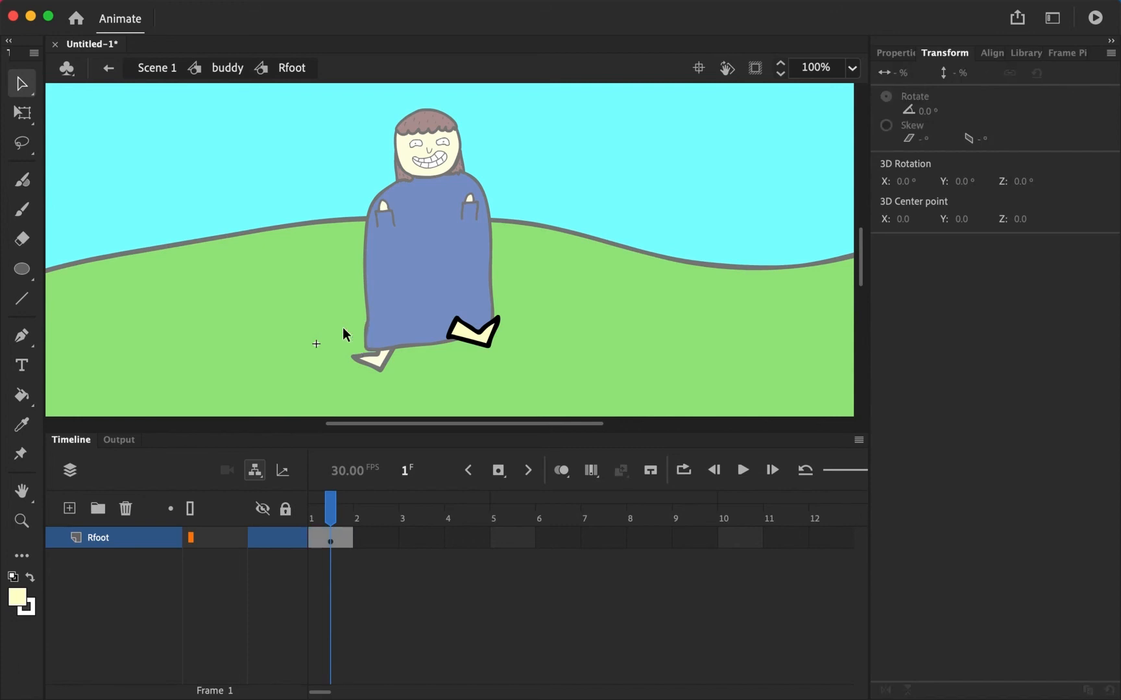
click(108, 67)
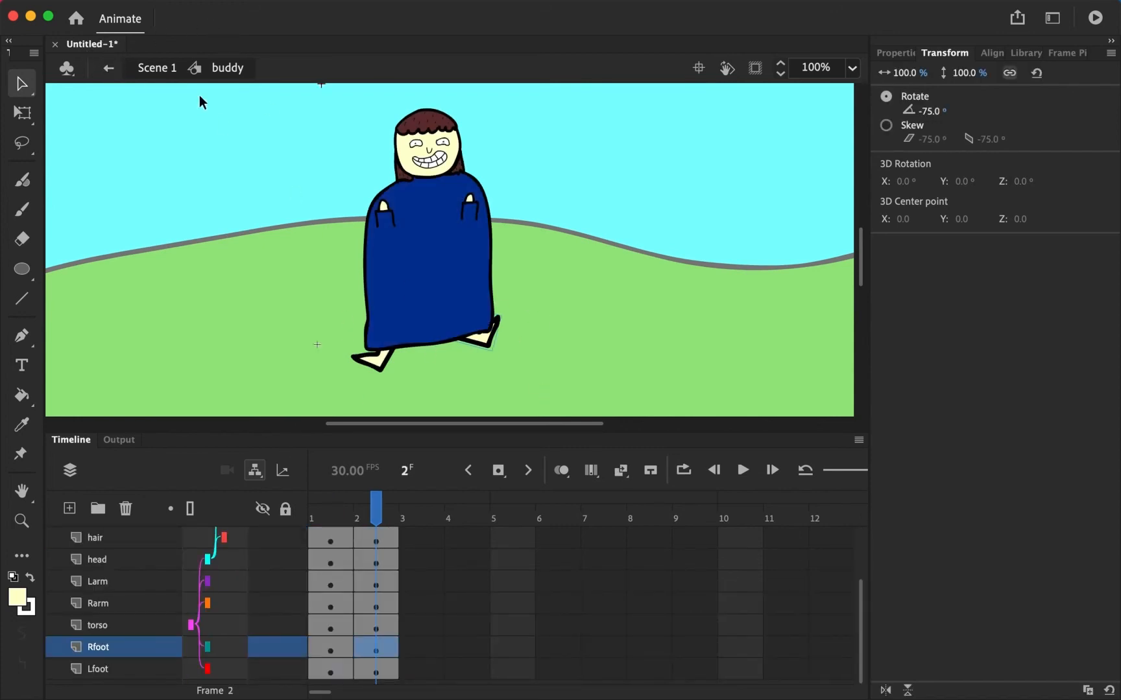
Recheck the Rfoot symbol's contents and set its rotation to -45° on frame 2 of the buddy symbol.
double_click(479, 348)
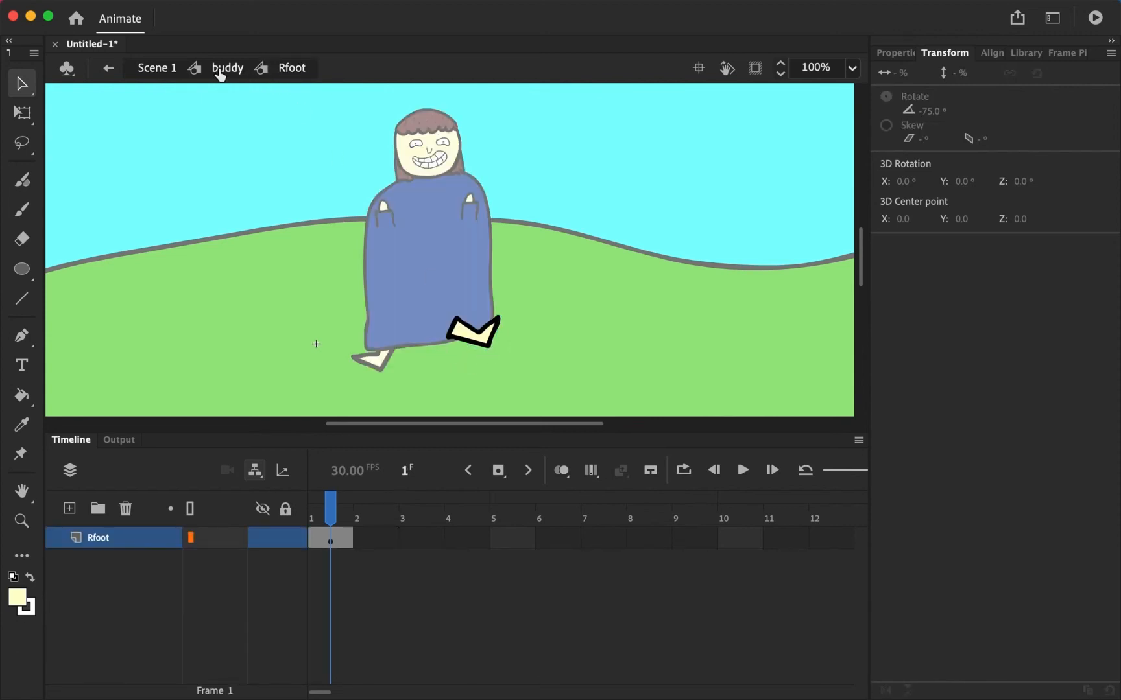
click(109, 68)
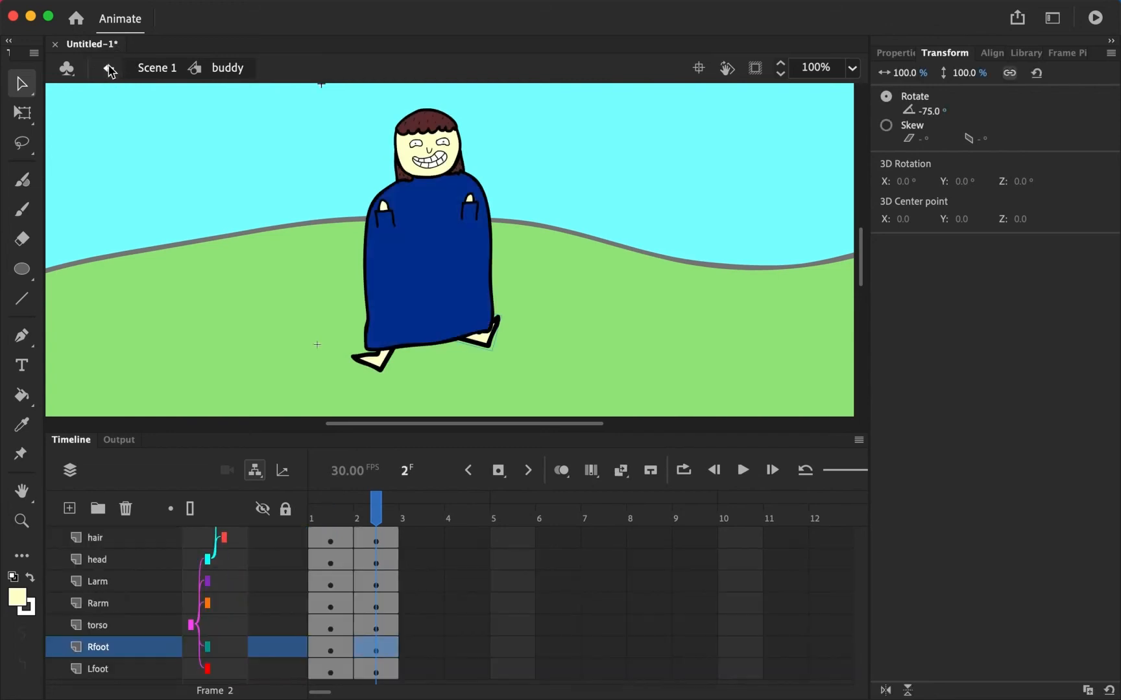
key(q)
drag(511, 322, 512, 344)
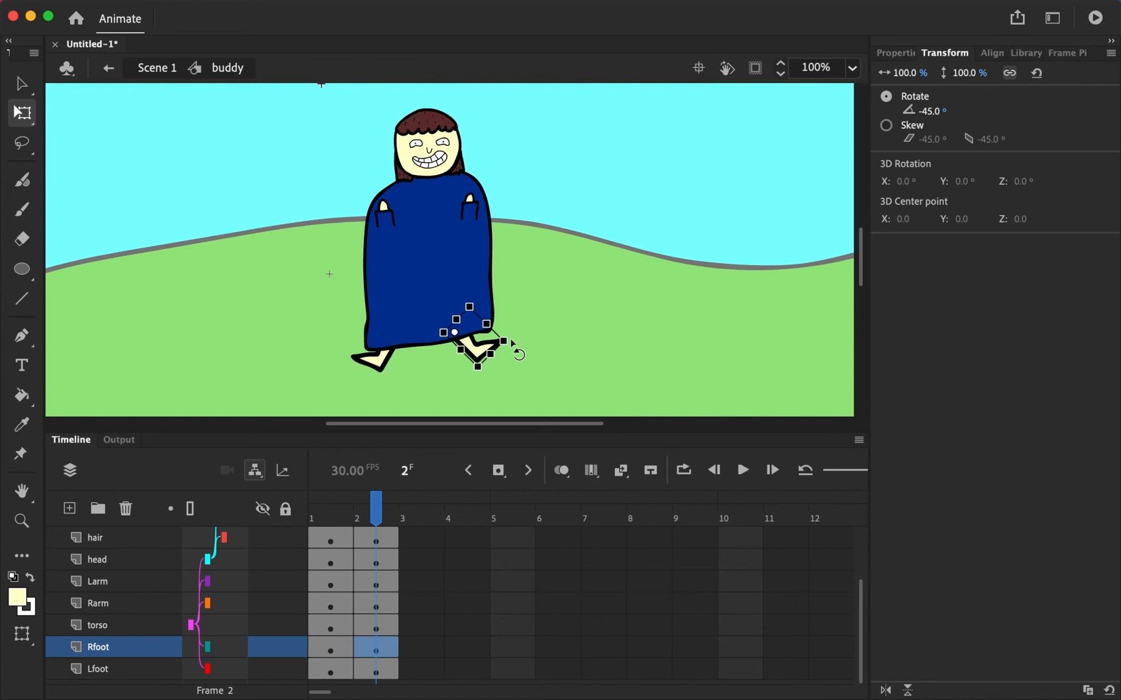
Try rotating Larm on frame 1 about its default pivot, and undo the rotation.
drag(383, 513, 332, 506)
click(344, 505)
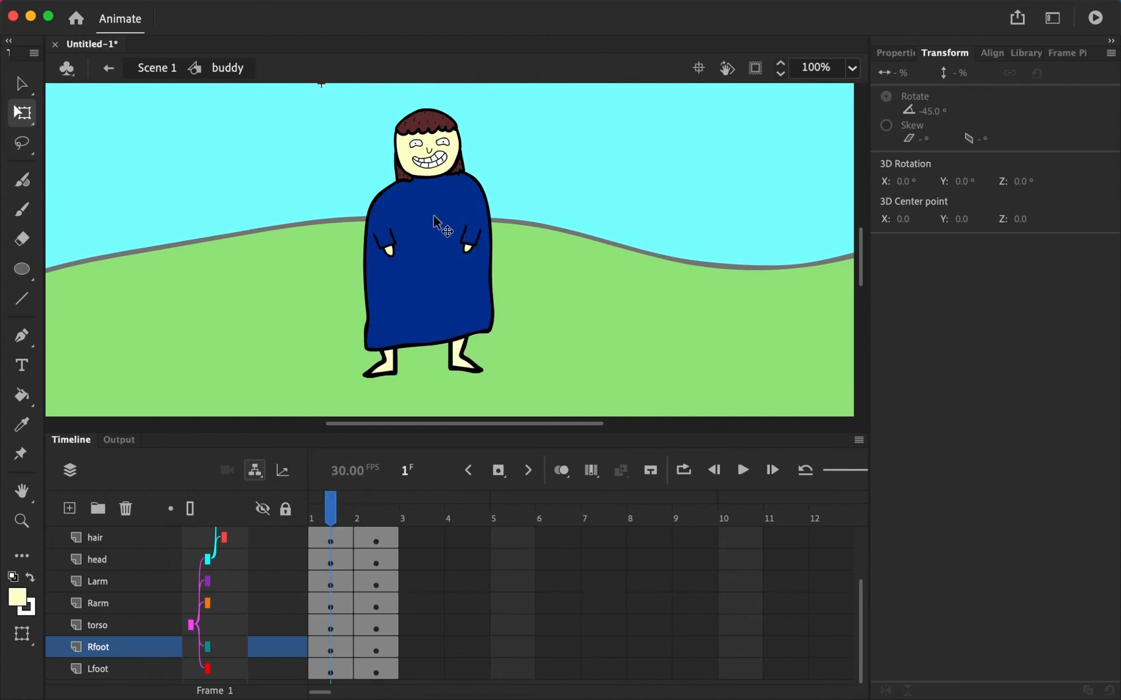
click(390, 250)
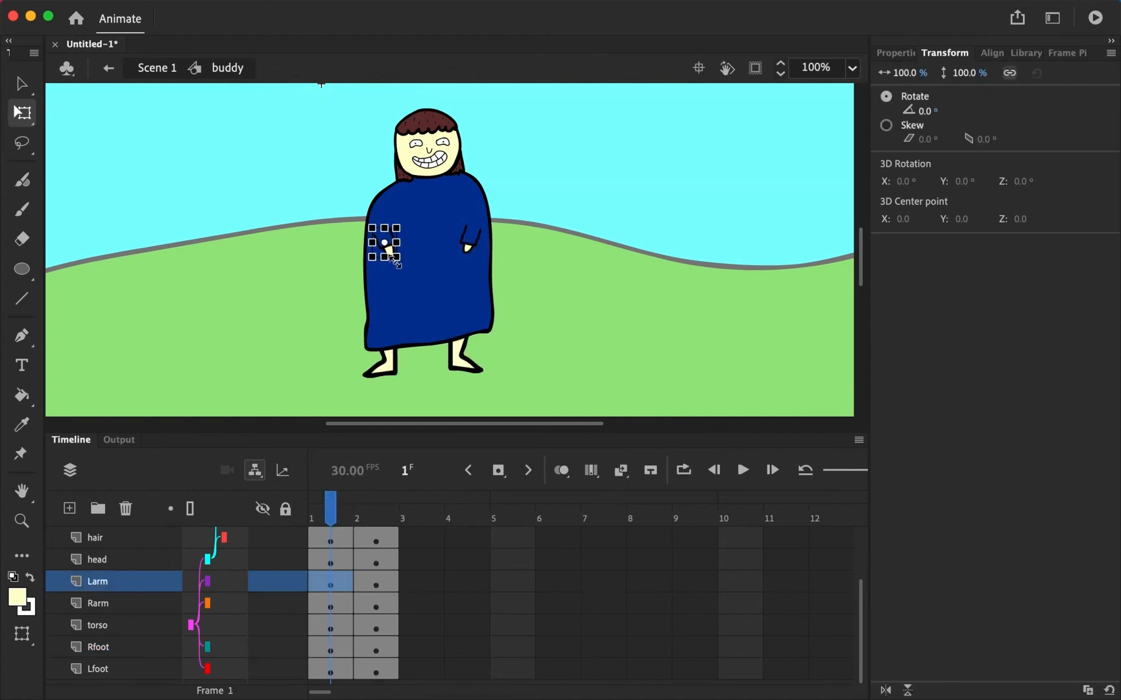
drag(401, 266, 426, 236)
key(super+z)
mouse_move(336, 513)
mouse_down()
mouse_move(375, 512)
mouse_move(334, 514)
mouse_move(343, 514)
mouse_up()
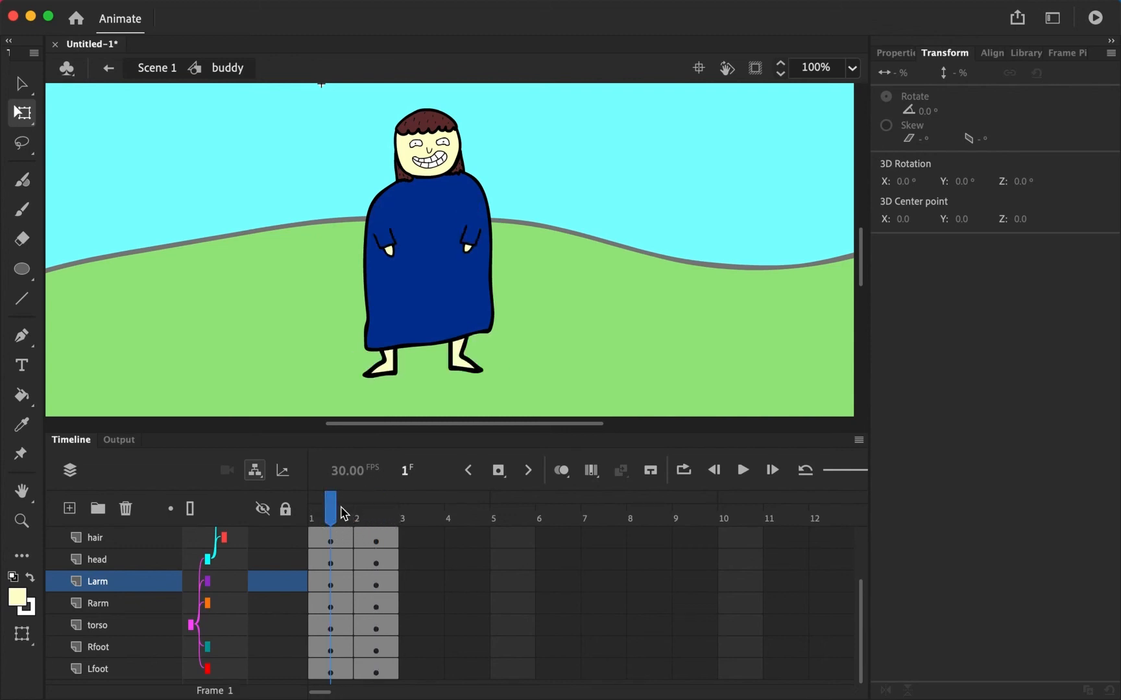
Return to Scene 1 and extend the buddy and bkgnd layers to frame 16.
click(108, 69)
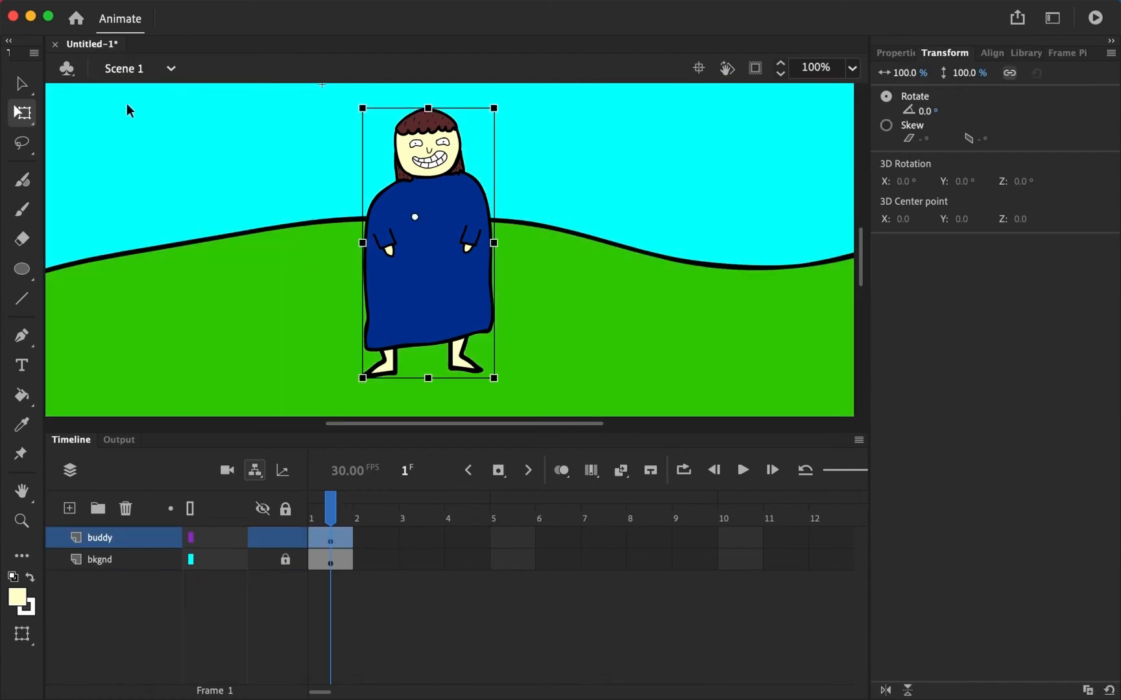
click(331, 516)
key(F5)
key(F5)
key(F5)
key(F5)
key(F5)
key(F5)
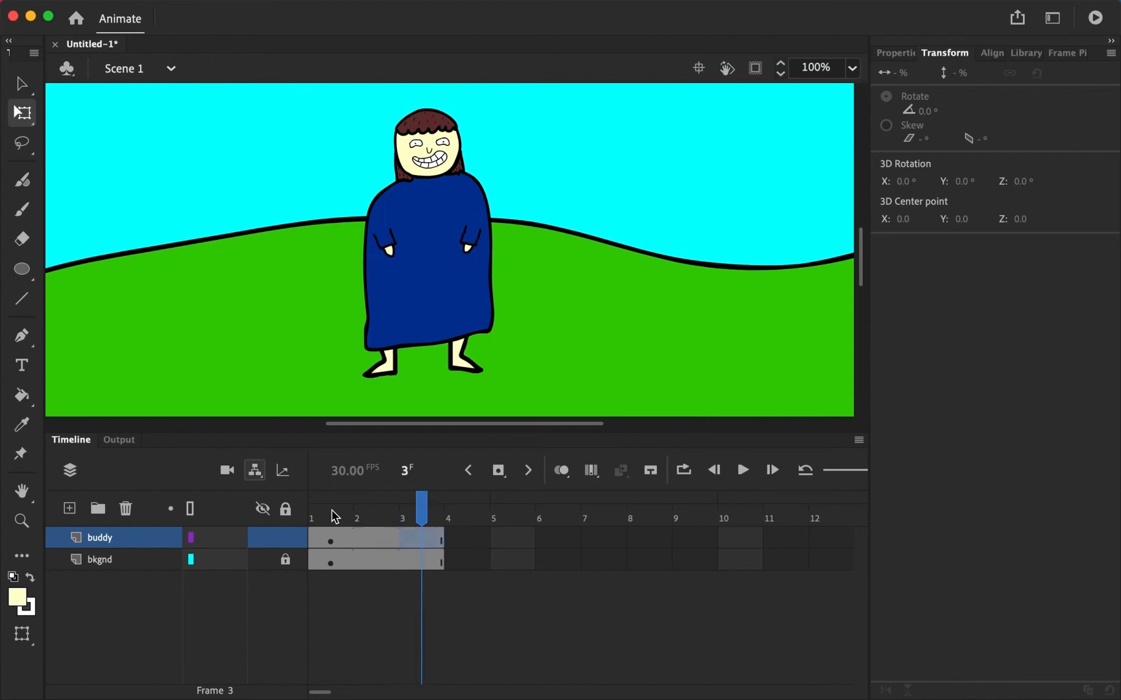
key(F5)
key(F5)
key(F5)
key(F5)
key(F5)
key(F5)
key(F5)
key(F5)
key(F5)
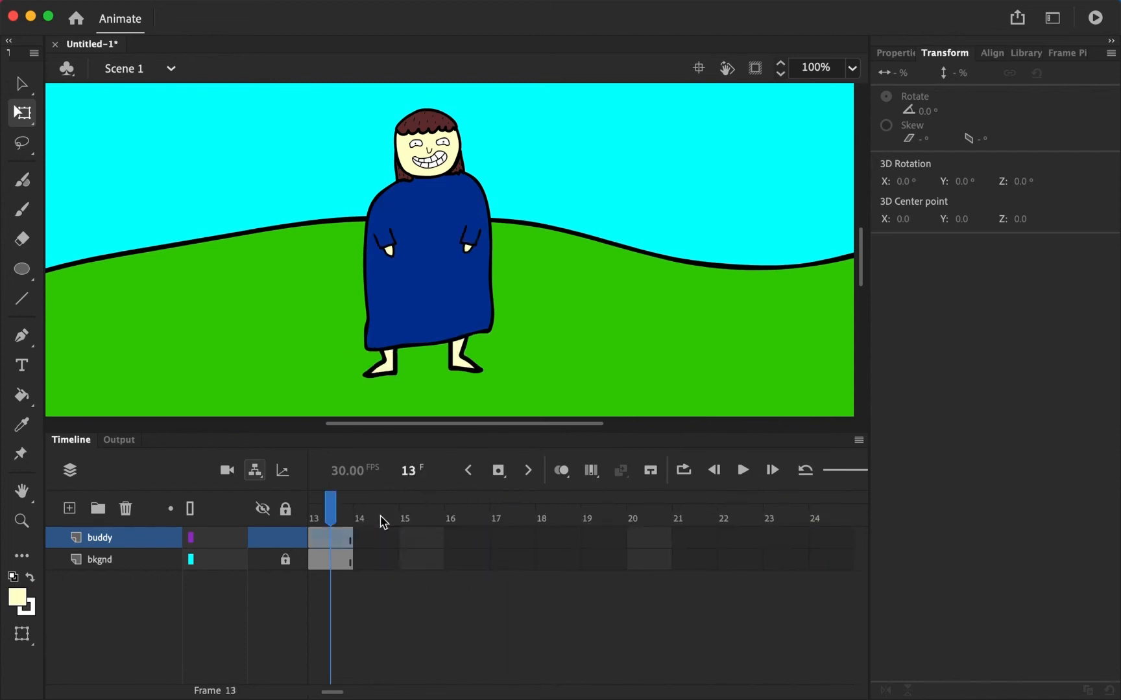
Play the Scene 1 timeline to preview how the buddy symbol cycles through its poses.
key(Return)
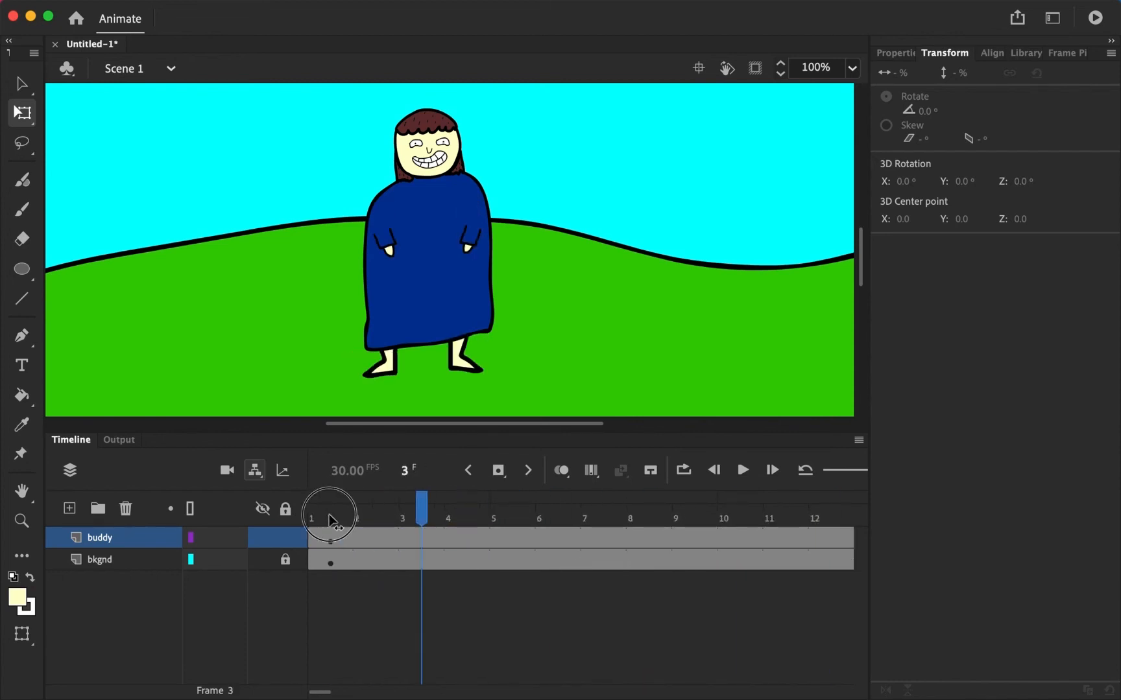
key(Return)
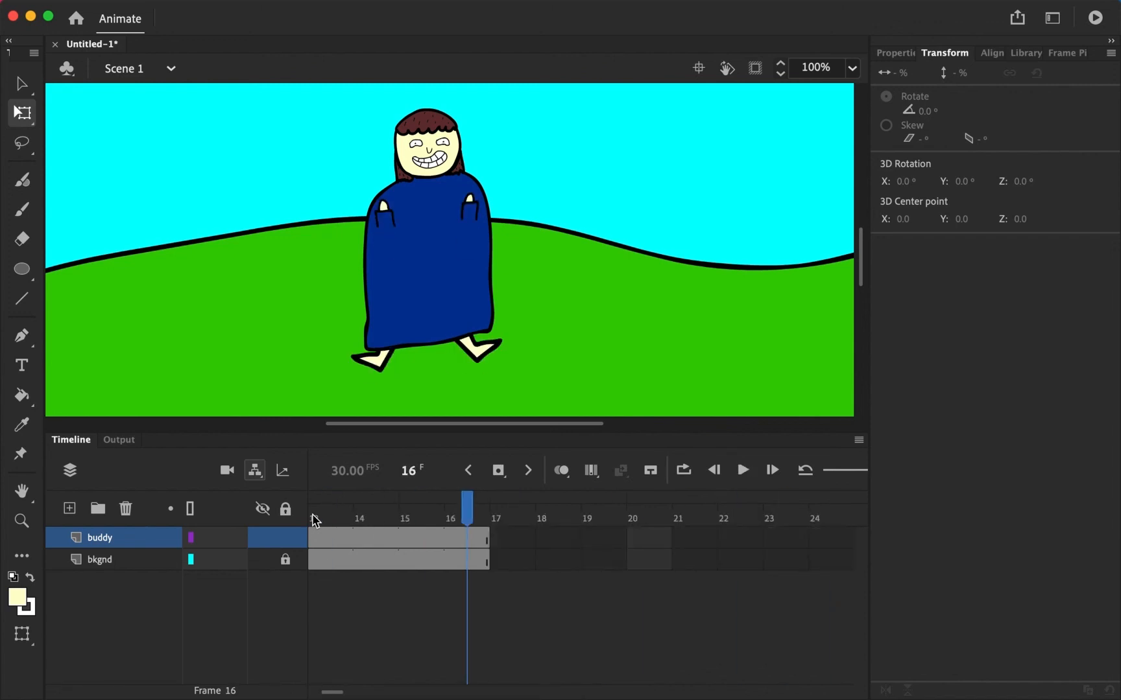
scroll(504, 577, left, 5)
Select the buddy instance on frame 1 of Scene 1 and set its graphic looping to play in a loop.
drag(356, 512, 329, 517)
click(325, 538)
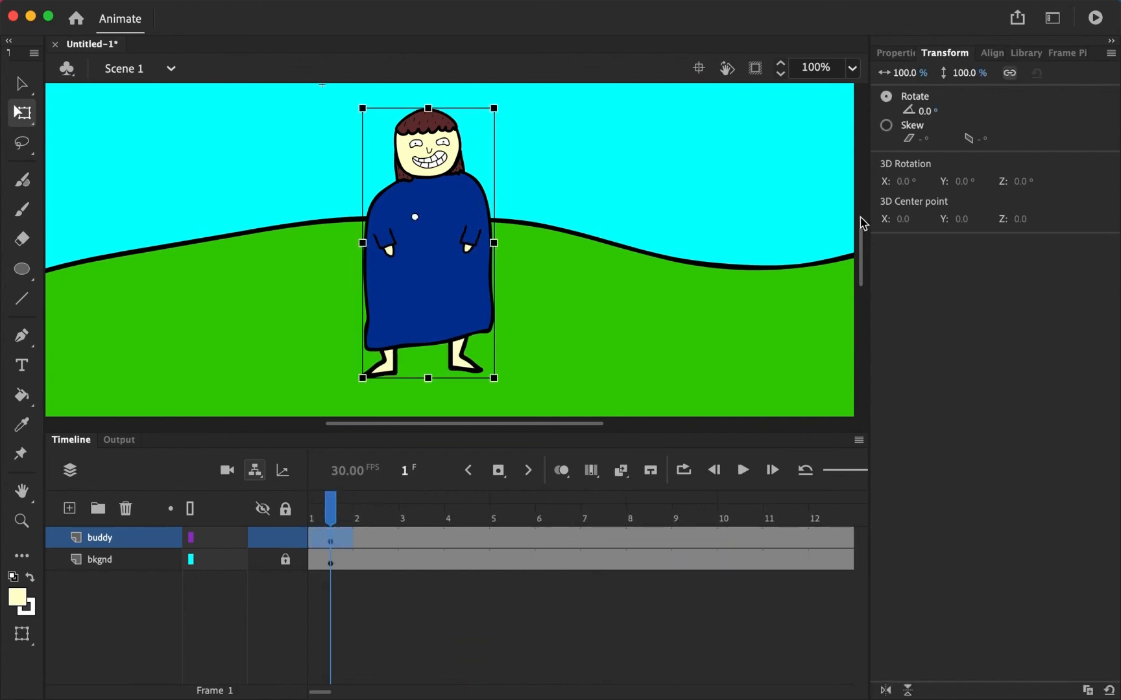
click(895, 52)
click(954, 85)
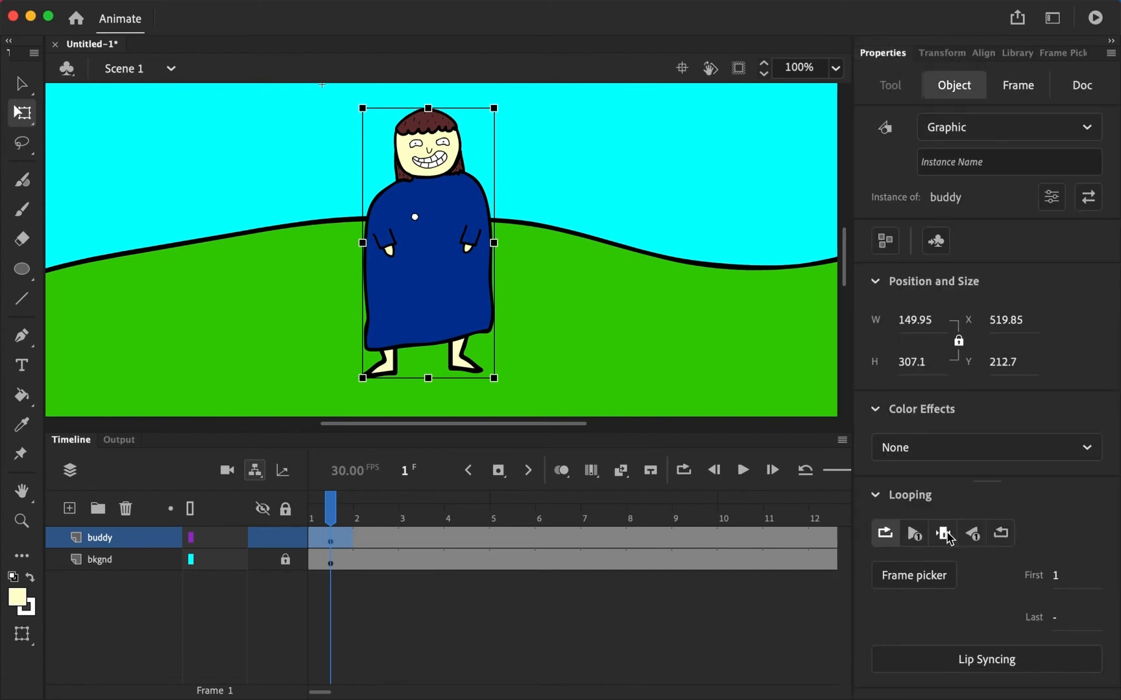
click(884, 533)
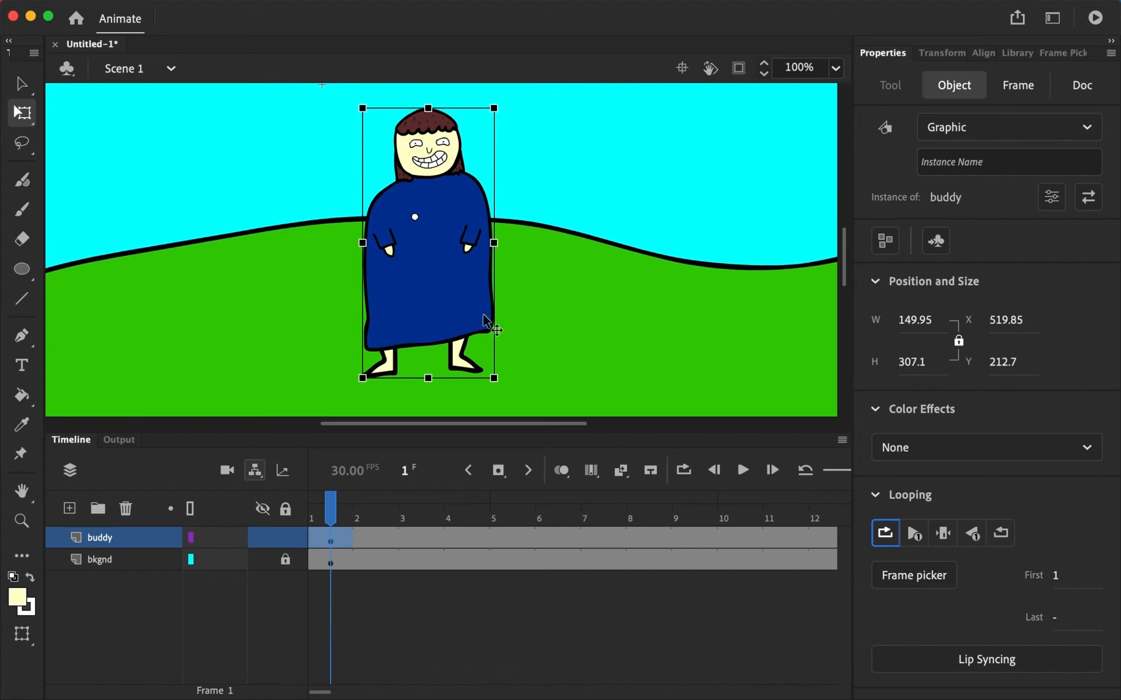
Use the Frame Picker to alternate buddy between its two poses, ending with frame 2 as the first frame.
click(912, 577)
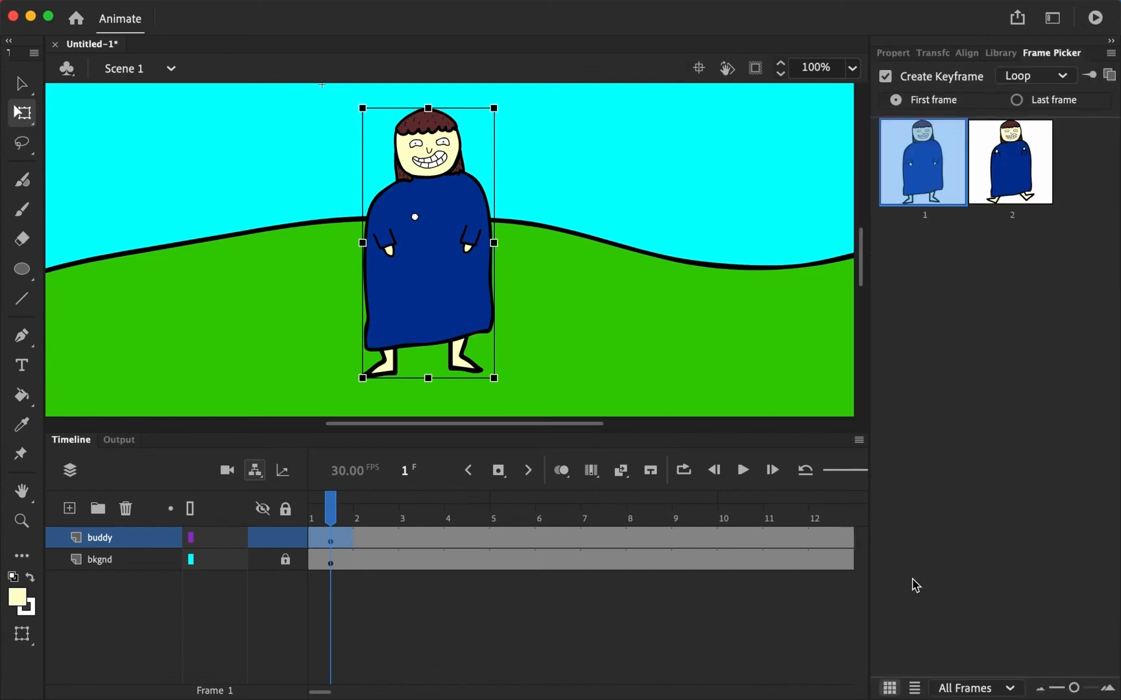
click(1003, 189)
click(961, 175)
click(1013, 181)
click(958, 172)
click(998, 181)
click(953, 184)
click(1017, 188)
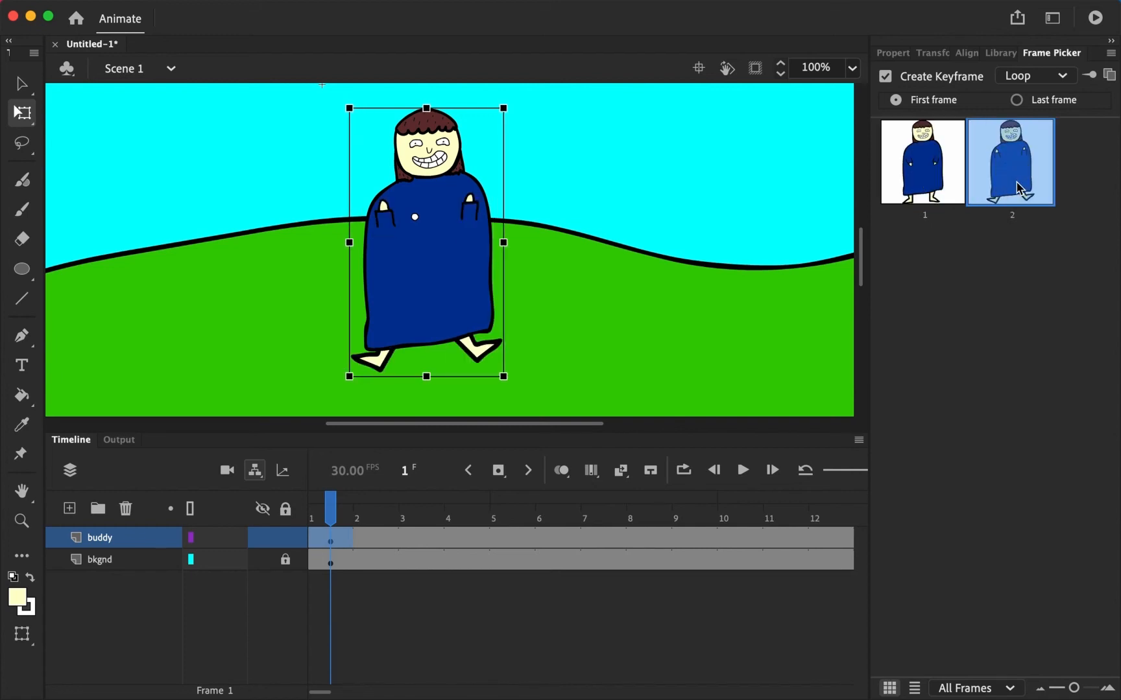
Set the buddy instance's looping to play only a single frame.
click(934, 54)
click(892, 53)
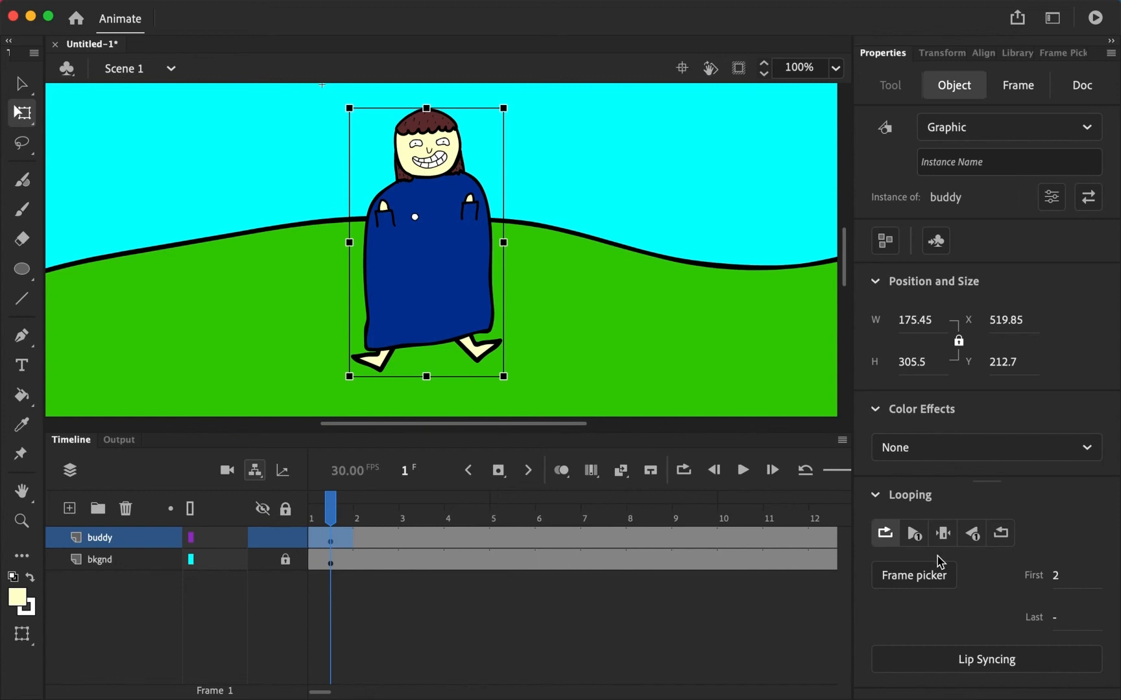
click(885, 534)
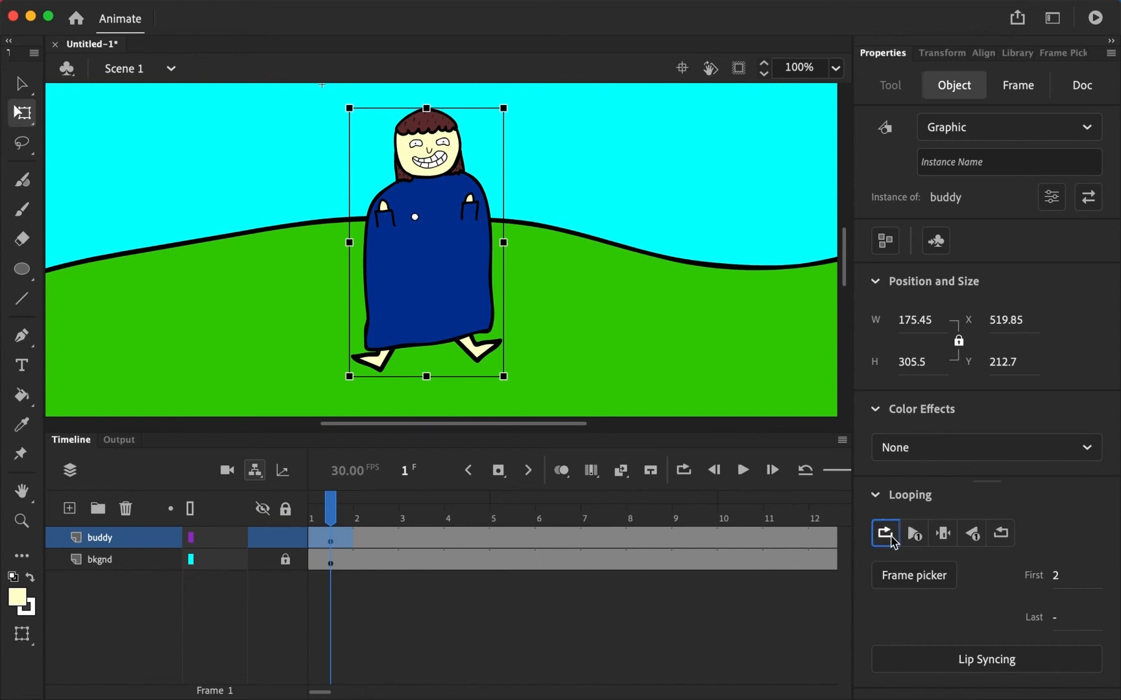
click(951, 538)
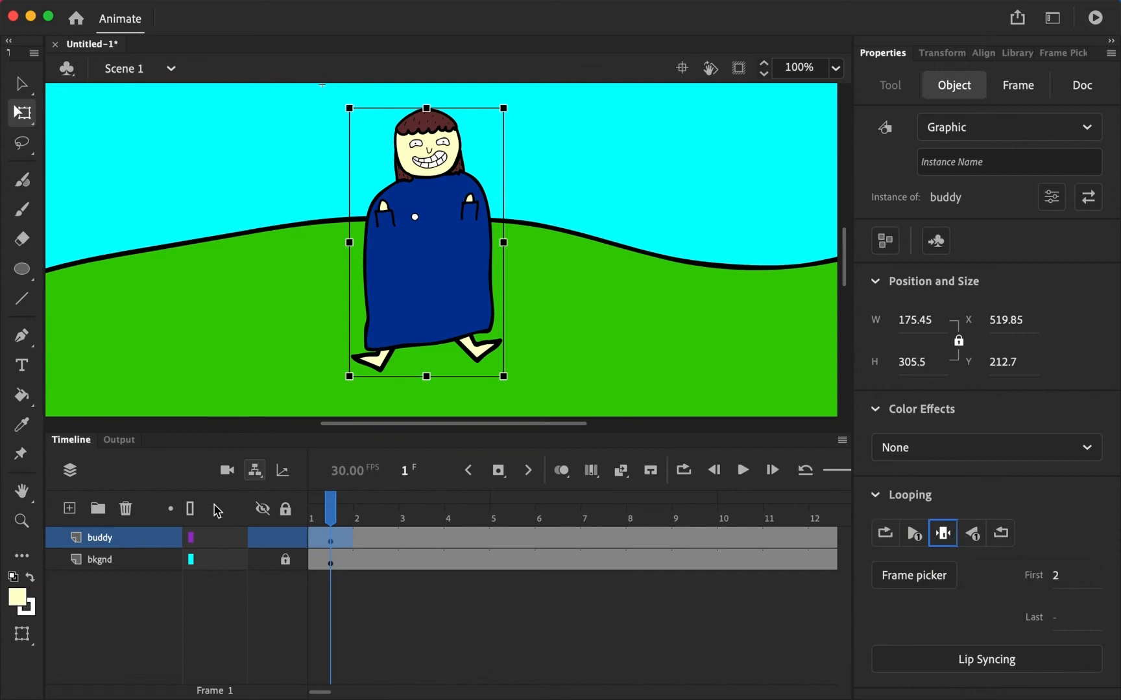
Play the Scene 1 timeline from frame 1 to preview buddy's single-frame looping.
click(323, 520)
key(Return)
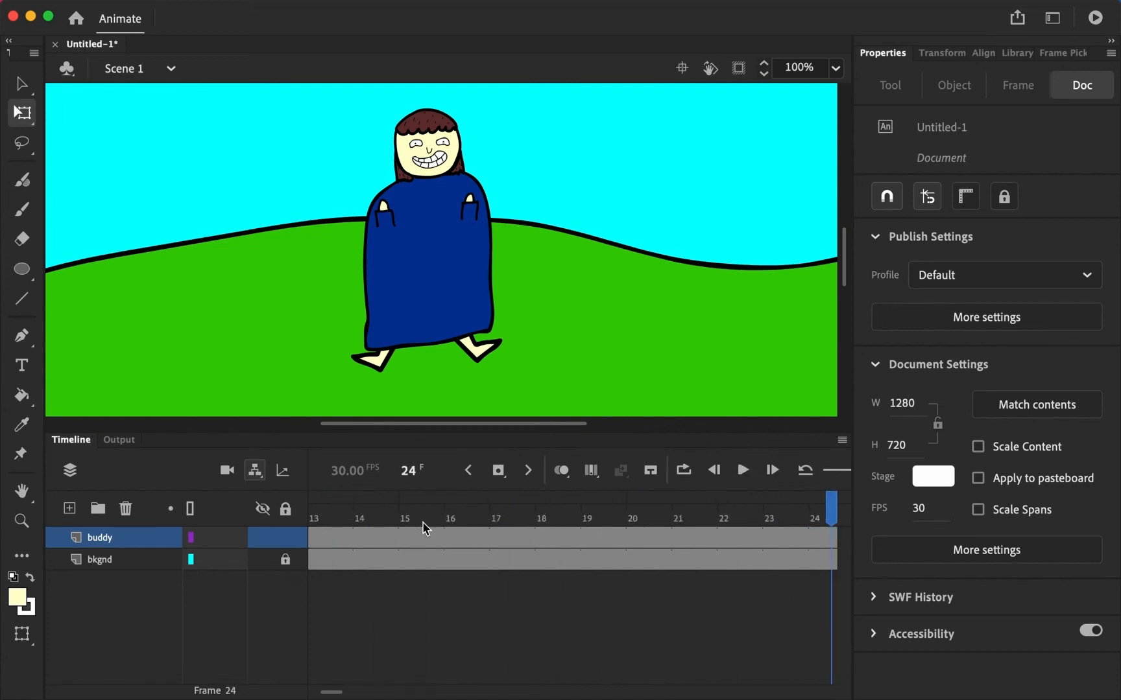
click(351, 499)
click(373, 505)
Insert a keyframe at frame 5 on the buddy layer and switch buddy to pose 1 with the Frame Picker.
drag(373, 505, 516, 511)
click(512, 537)
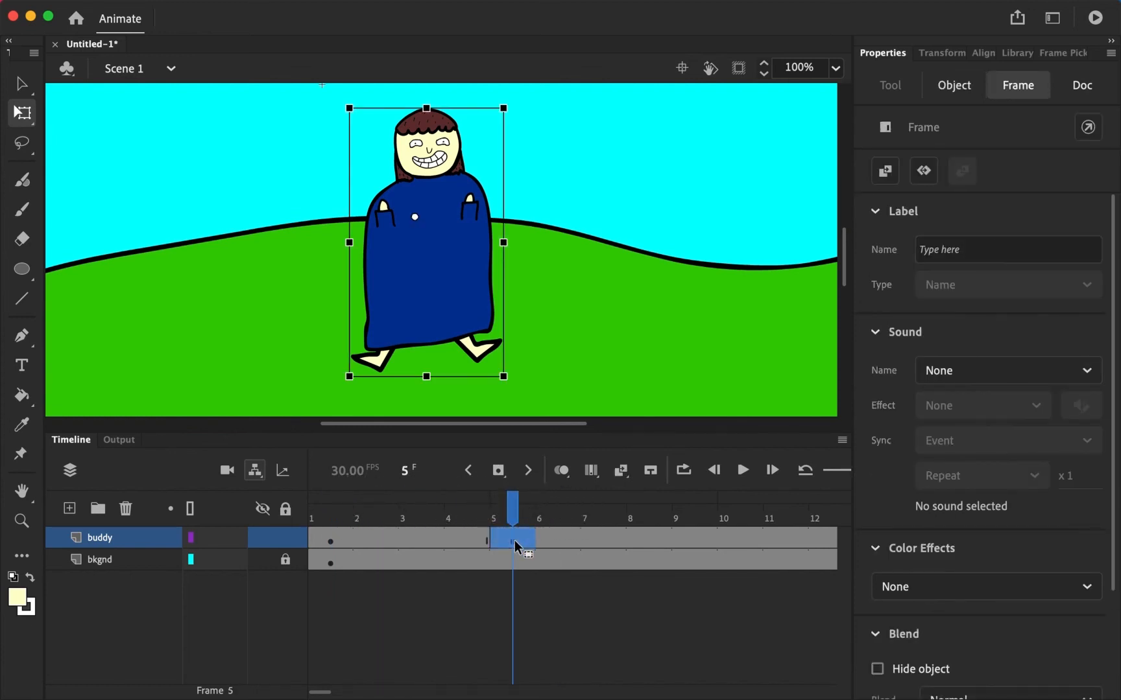
click(499, 472)
click(1057, 55)
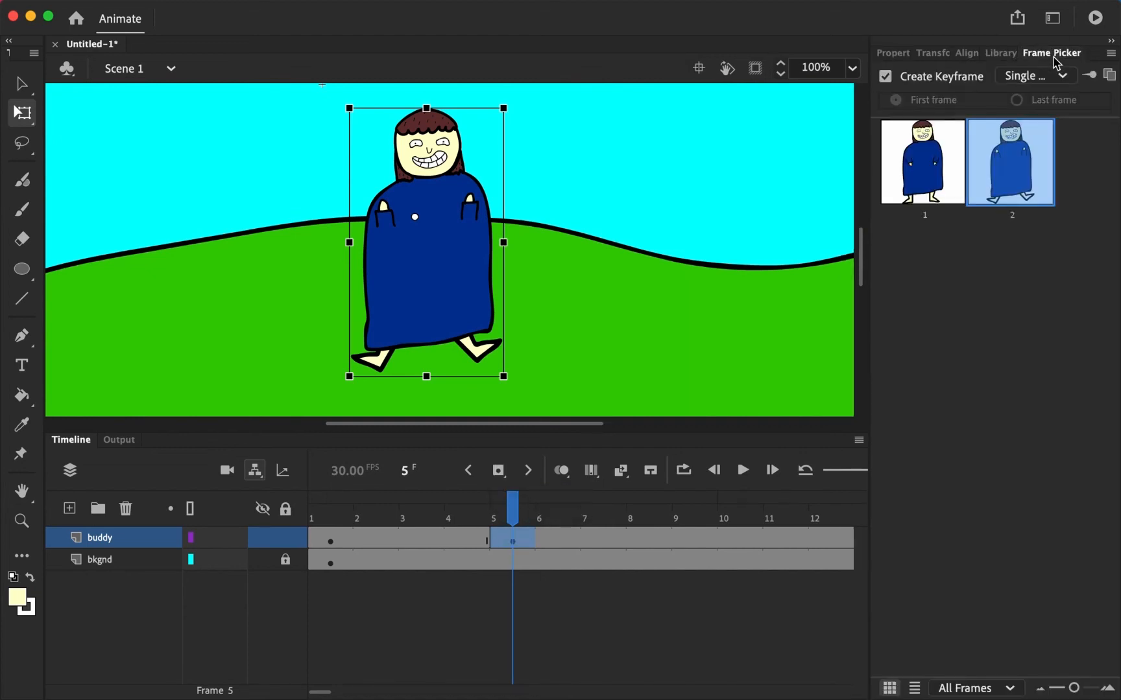
click(956, 175)
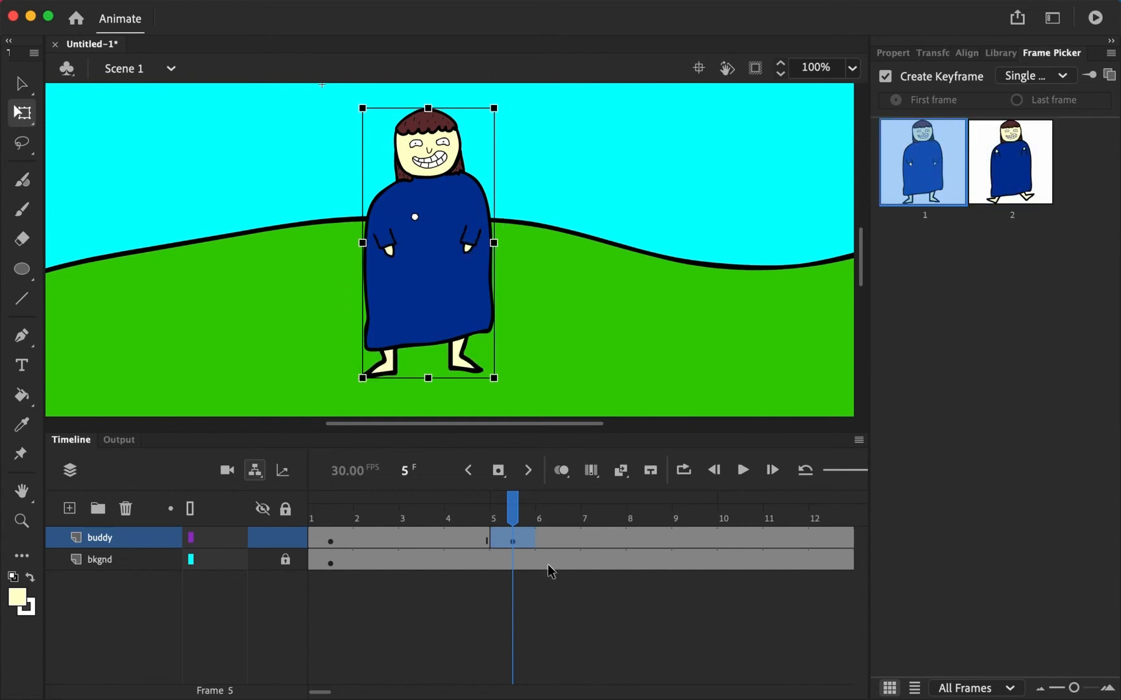
Duplicate frames 1 to 9 of the buddy layer so the copy starts at frame 10.
click(654, 544)
click(694, 543)
shift+click(332, 542)
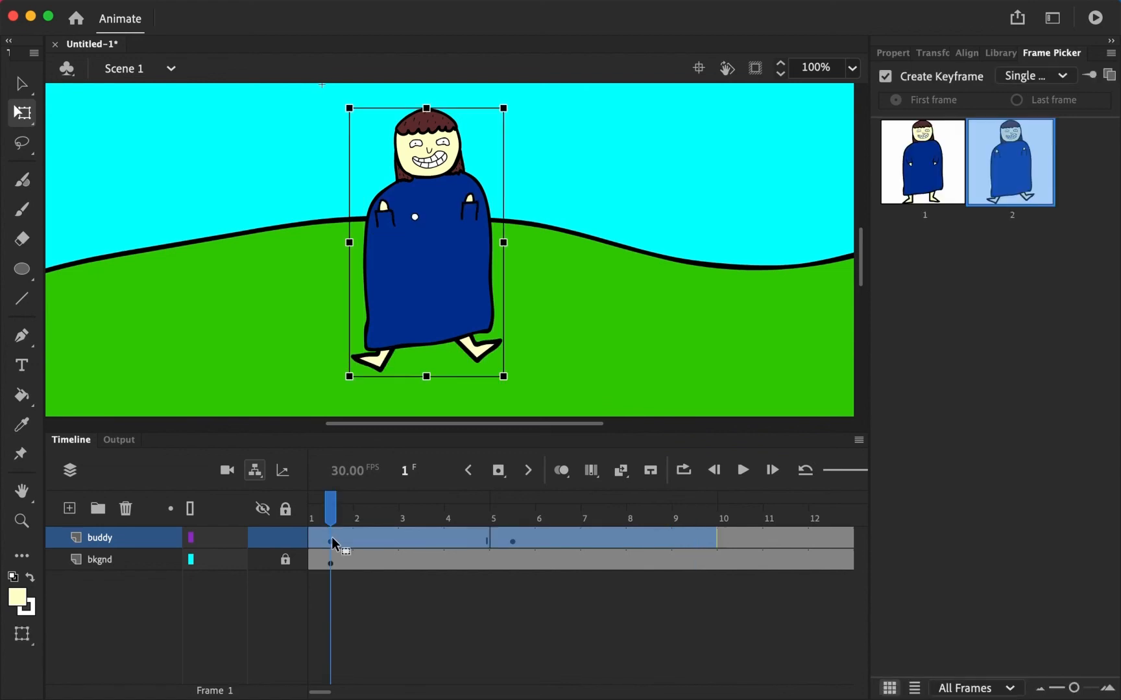
drag(335, 545, 691, 537)
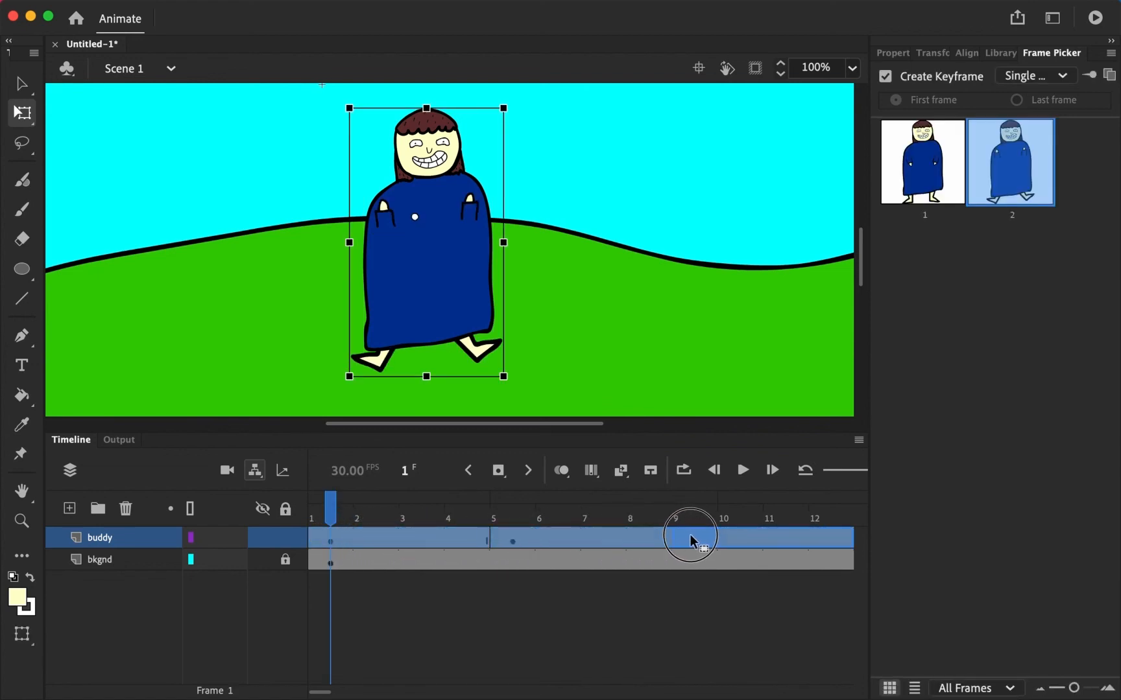
click(746, 539)
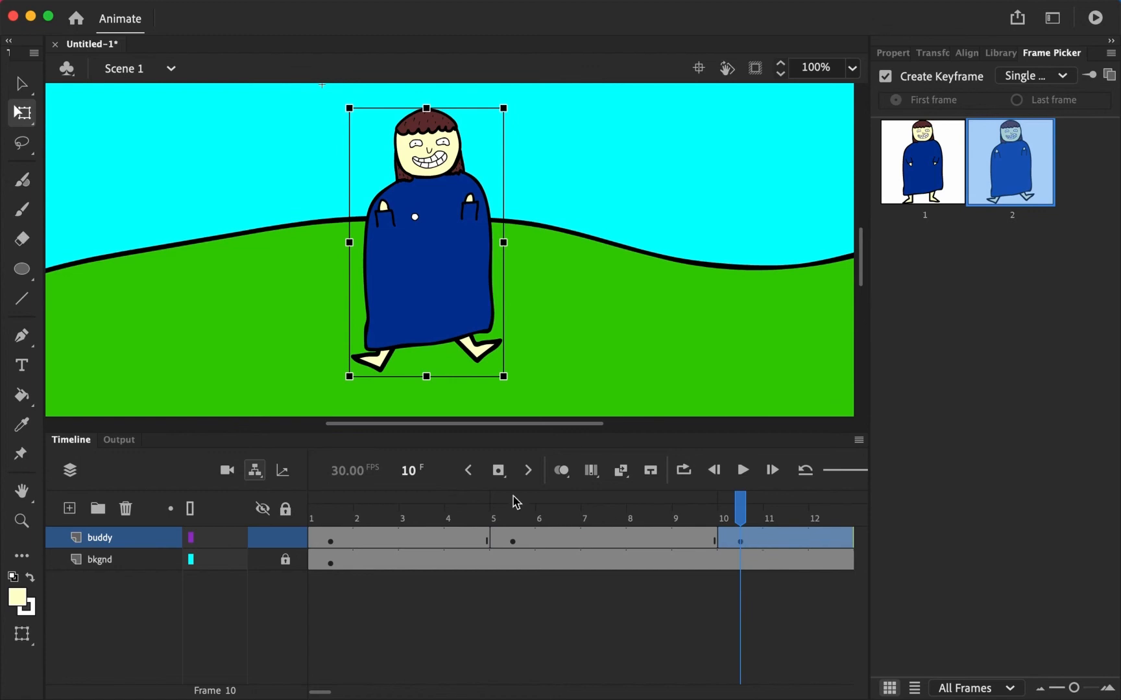
Play the Scene 1 timeline to preview the repeated pose changes.
key(Return)
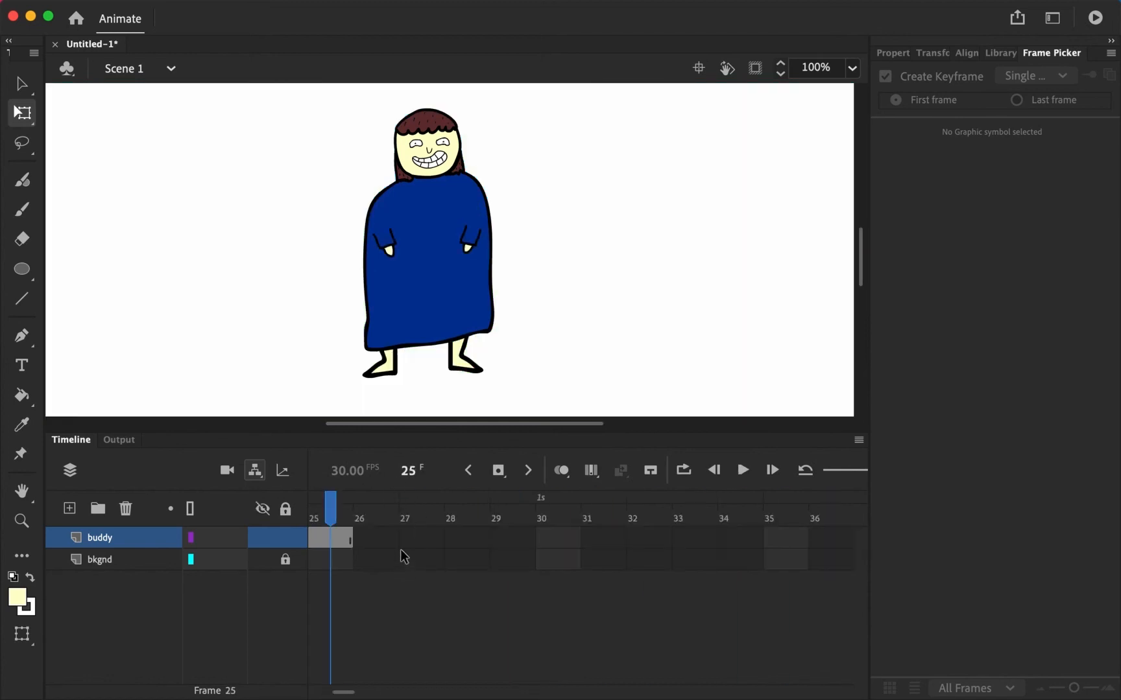
mouse_move(315, 515)
mouse_down()
mouse_move(282, 510)
mouse_move(822, 491)
mouse_move(571, 477)
mouse_move(312, 480)
mouse_move(332, 504)
mouse_up()
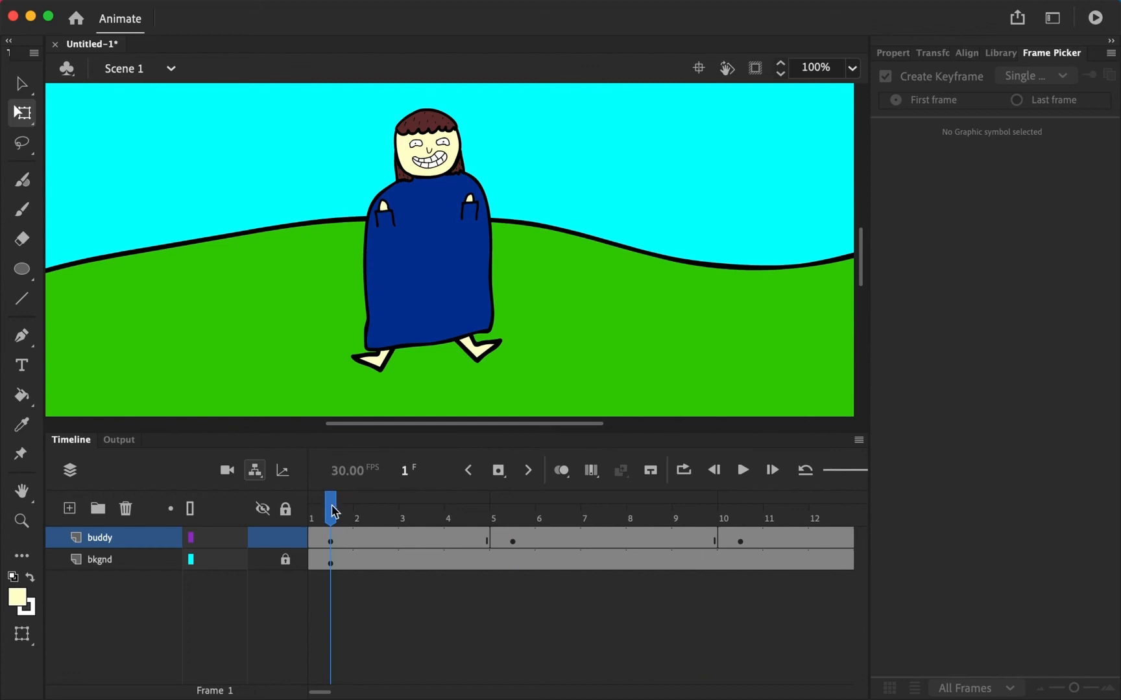
click(327, 527)
key(Escape)
key(v)
click(330, 536)
key(q)
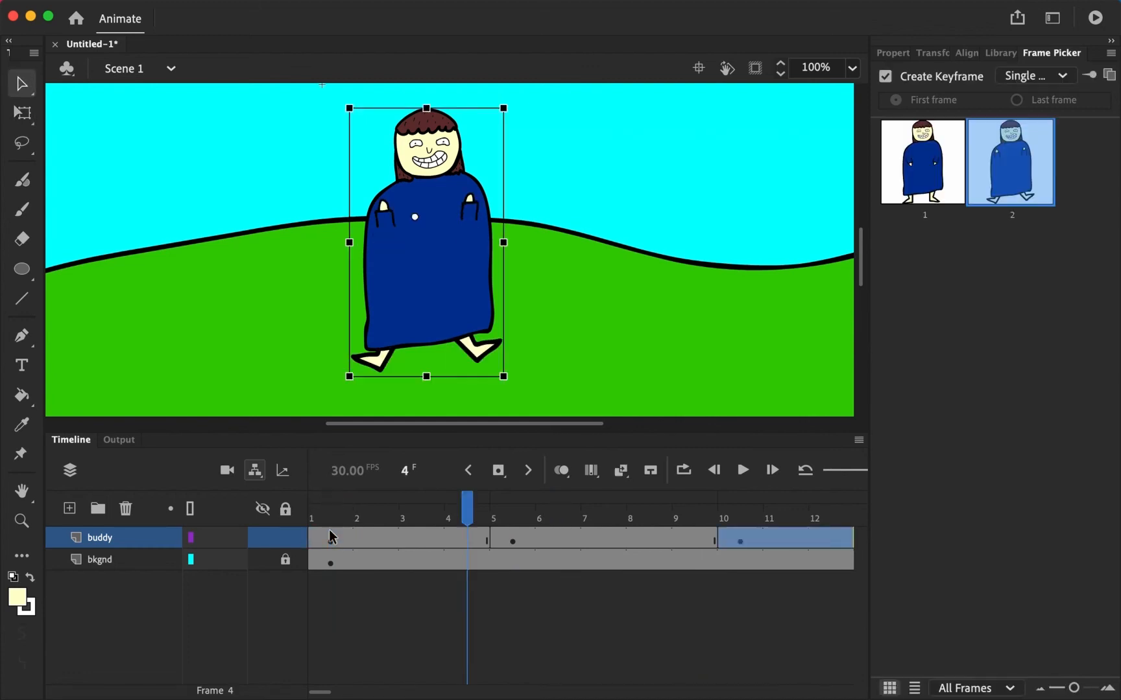
Remove the duplicated frames and the frame 5 keyframe from the buddy layer, keeping only the keyframe on frame 1.
key(period)
key(period)
key(period)
key(period)
key(period)
key(period)
key(period)
key(period)
key(comma)
key(comma)
key(comma)
key(comma)
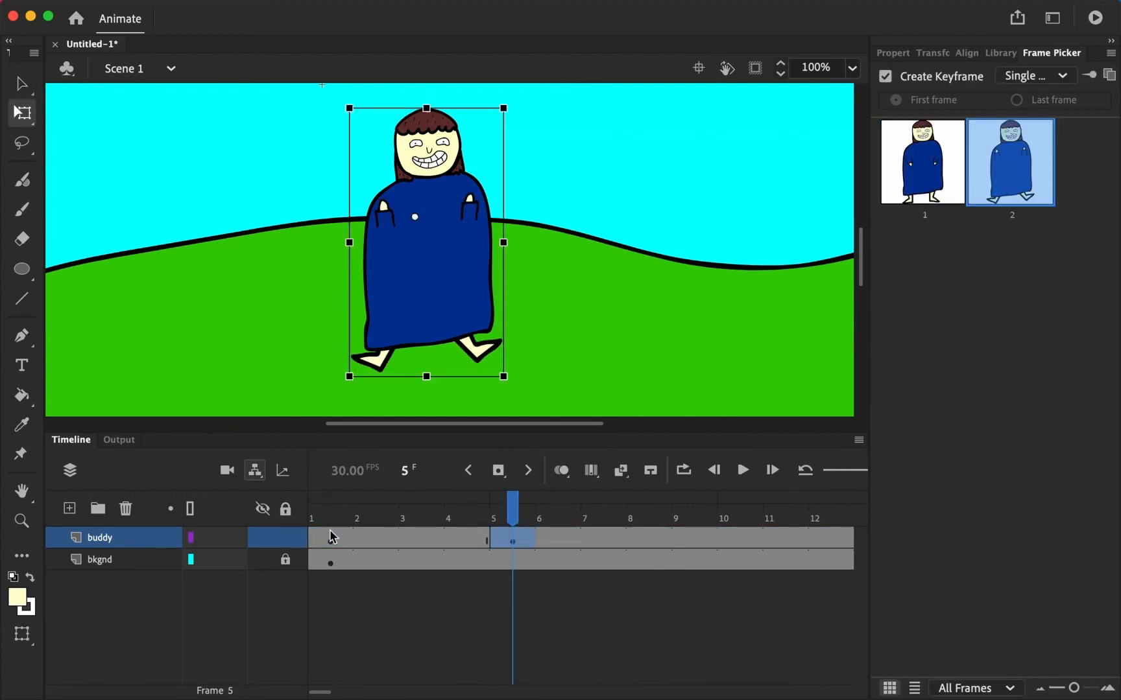
click(332, 537)
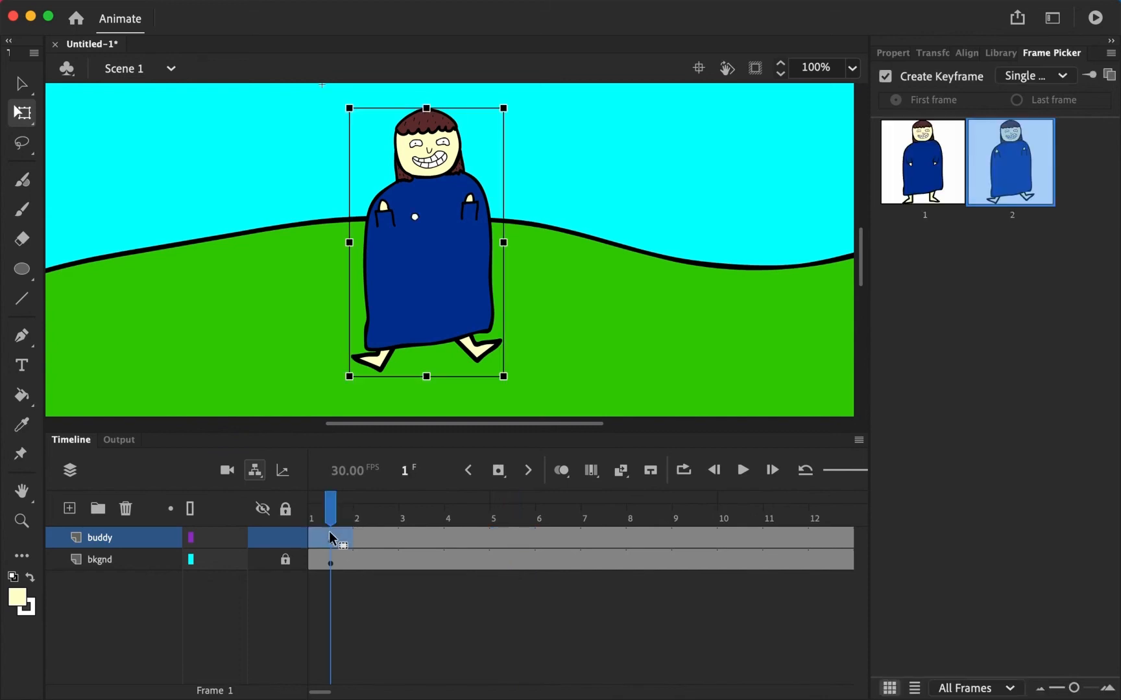
Open the buddy symbol and extend both poses on all layers, starting the second at frame 7 and ending at frame 11.
double_click(432, 263)
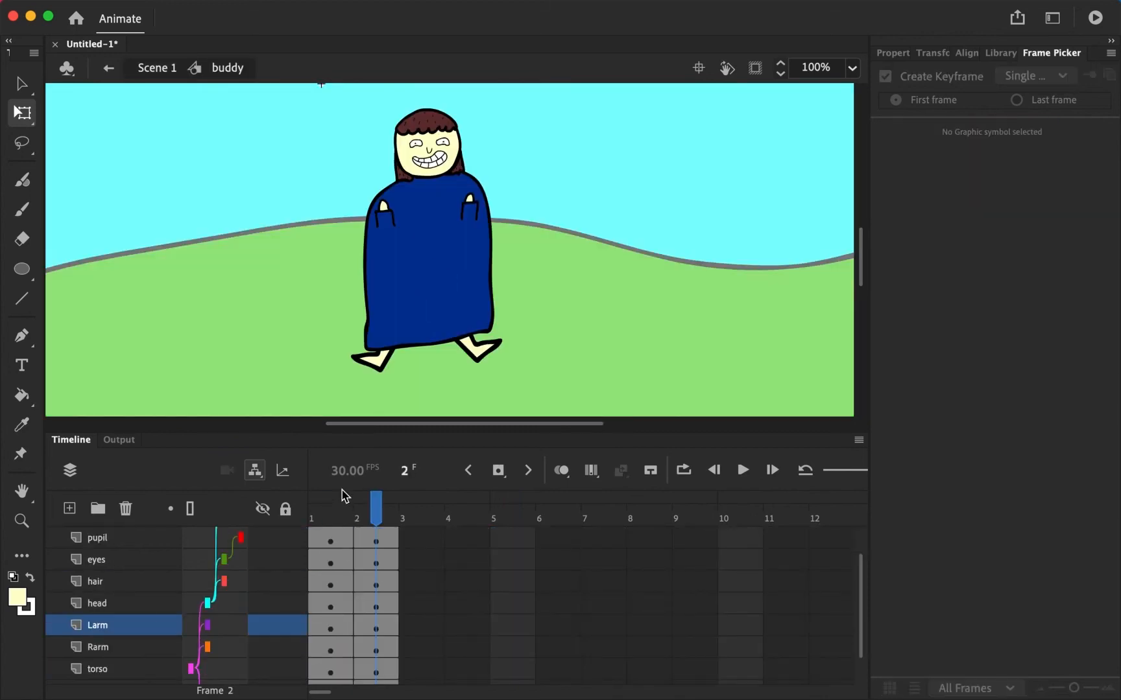
click(334, 517)
drag(336, 519, 560, 504)
click(596, 504)
key(F5)
key(F5)
key(F5)
key(F5)
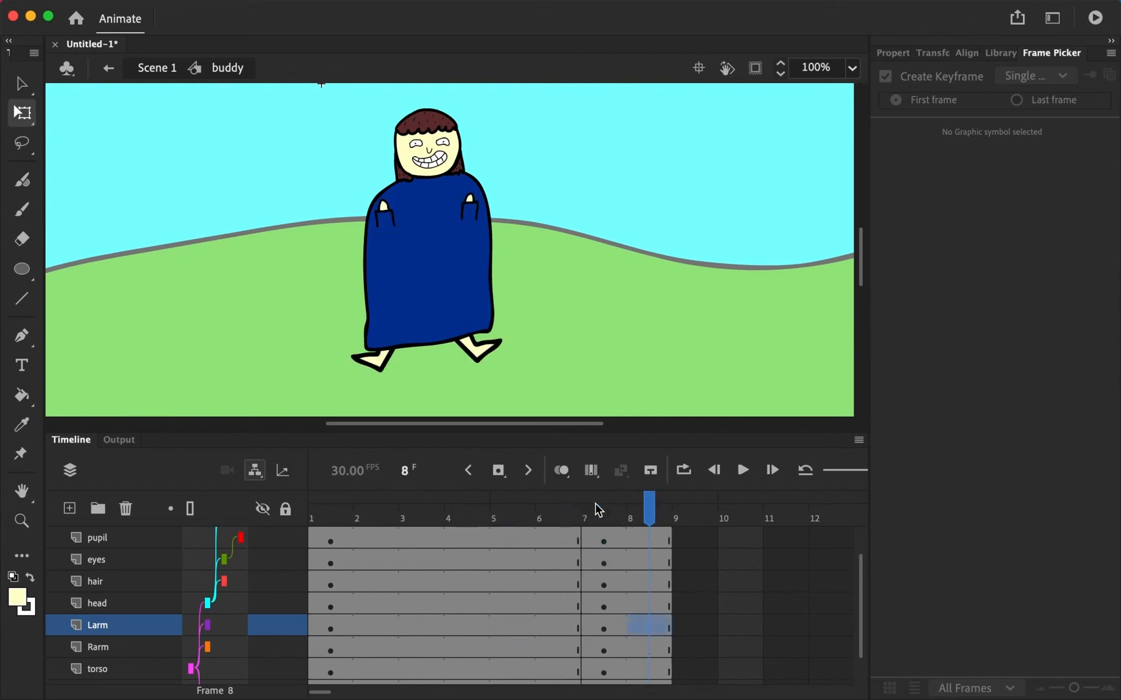
Scrub and play the buddy symbol's timeline to preview the longer poses.
drag(606, 519, 360, 512)
click(335, 517)
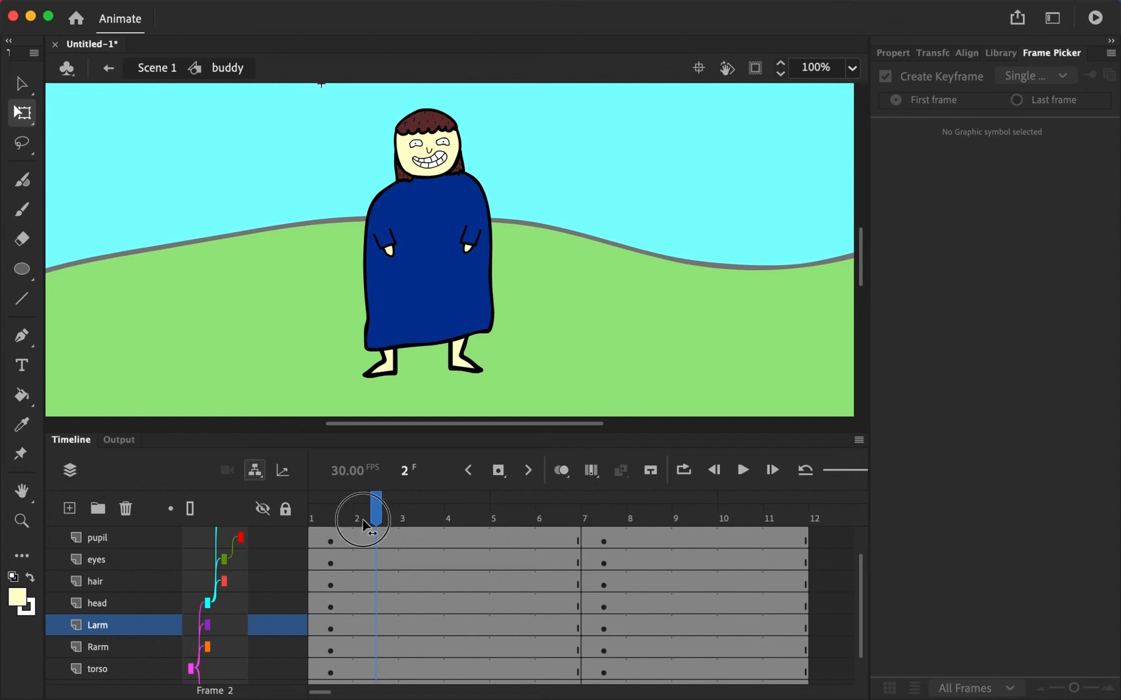
drag(361, 525, 324, 508)
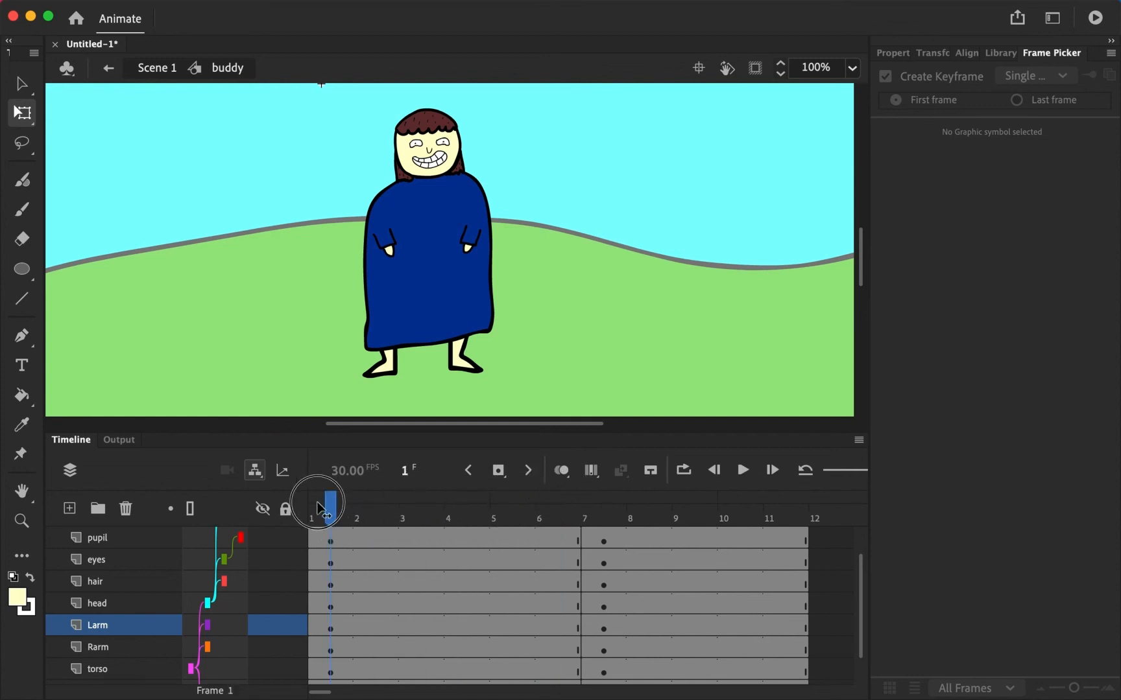
key(Return)
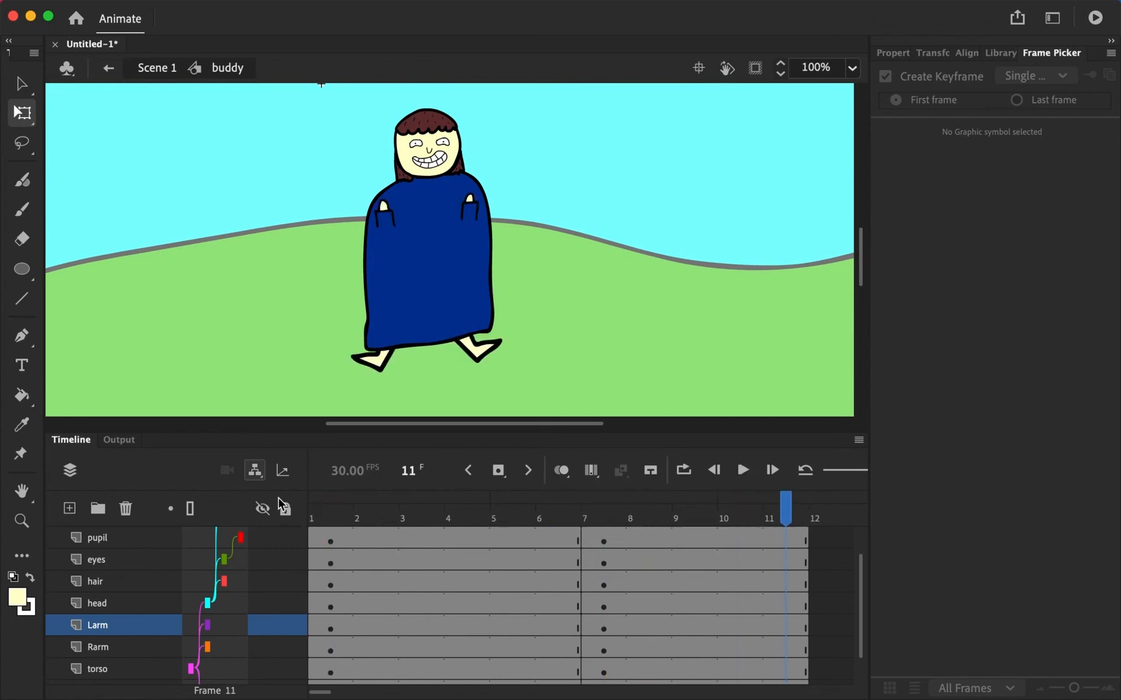
Return to Scene 1 and set the buddy instance's graphic looping on frame 1 to play in a loop.
click(108, 67)
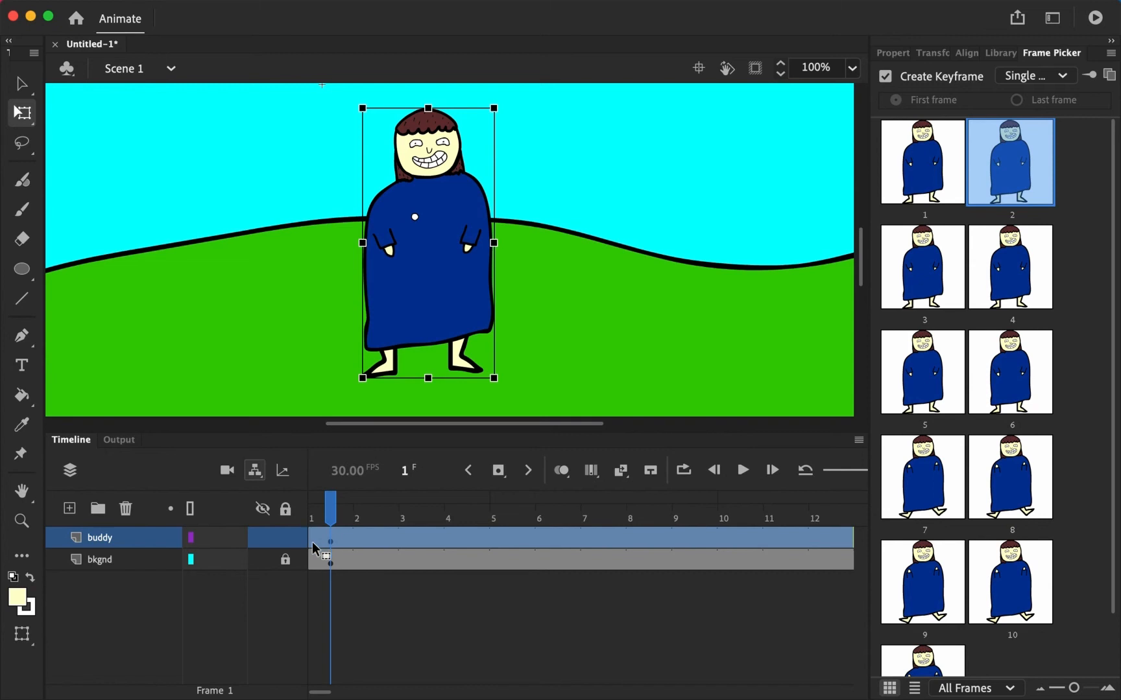
scroll(971, 198, down, 2)
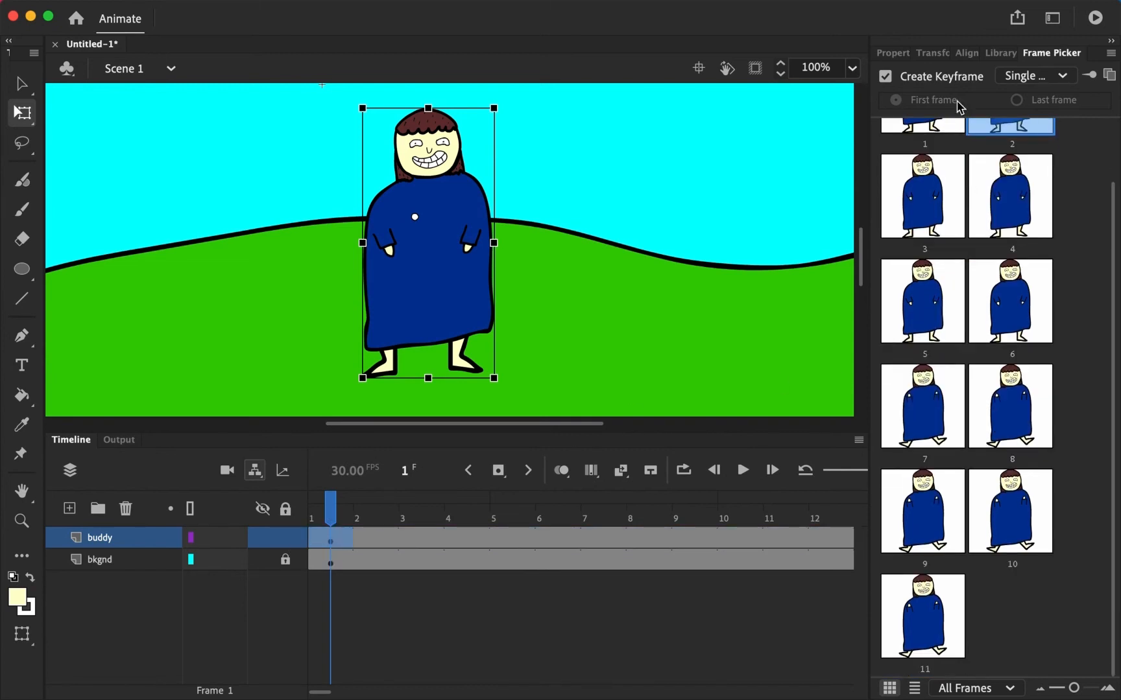
click(898, 53)
click(950, 88)
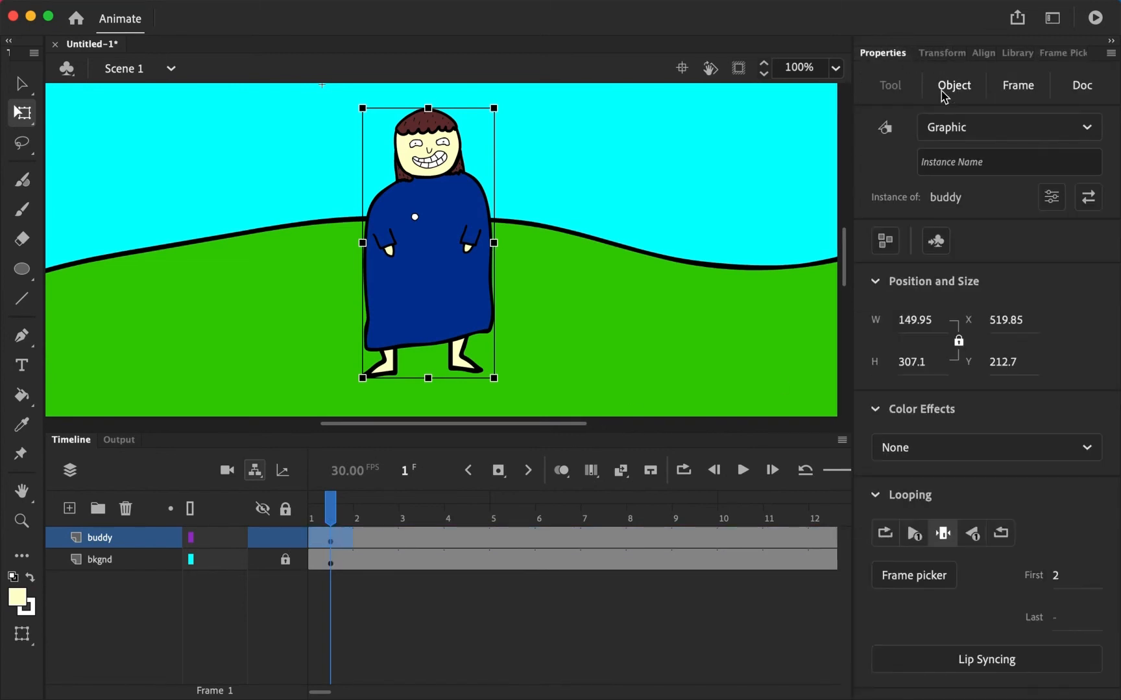
click(884, 533)
click(338, 512)
click(338, 541)
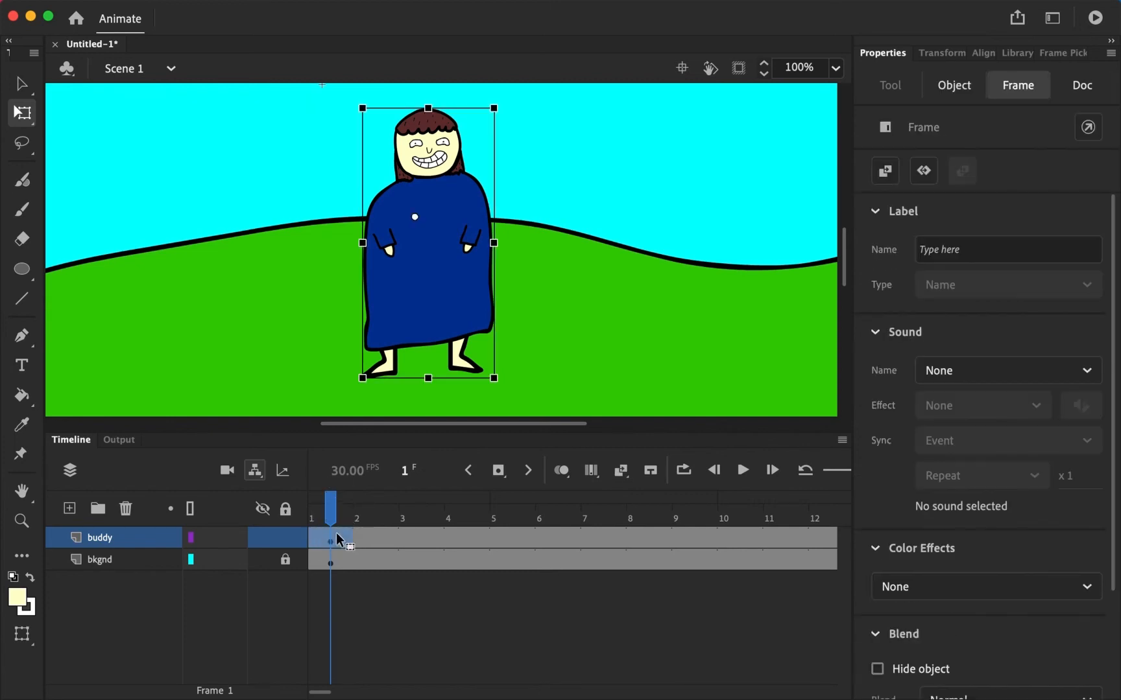
Play the Scene 1 timeline to preview buddy looping through the longer poses.
scroll(334, 545, right, 10)
scroll(334, 545, left, 10)
key(Return)
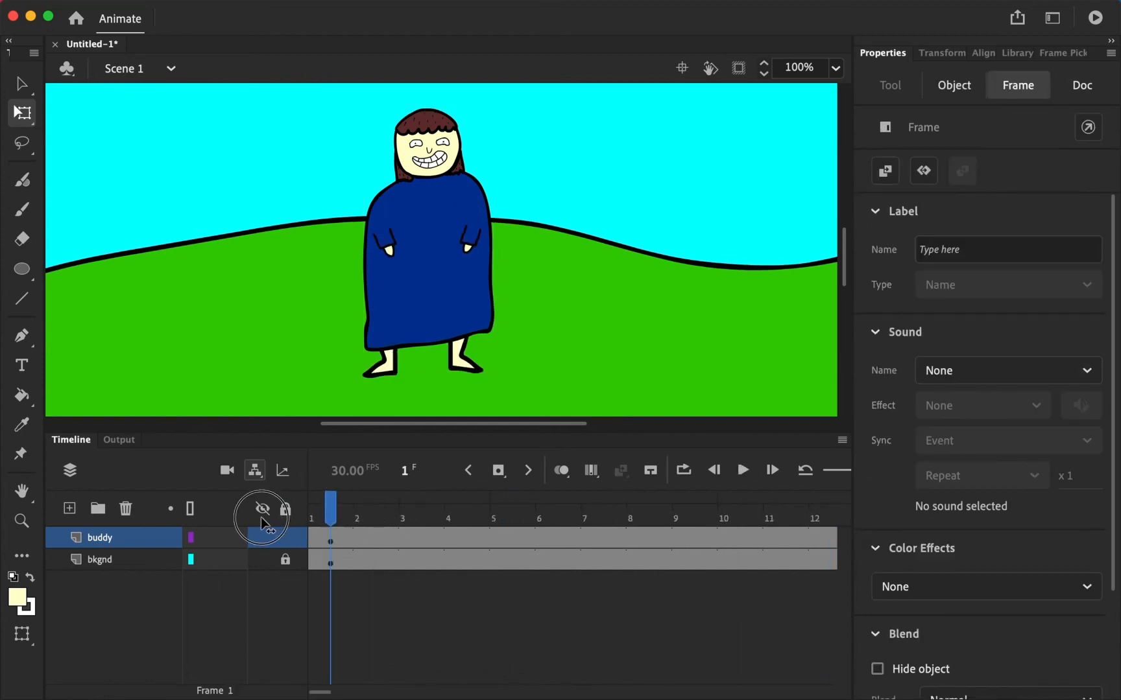
Insert a keyframe at frame 6 on the buddy layer and move buddy up off the ground for the jump.
click(811, 474)
drag(386, 513, 348, 519)
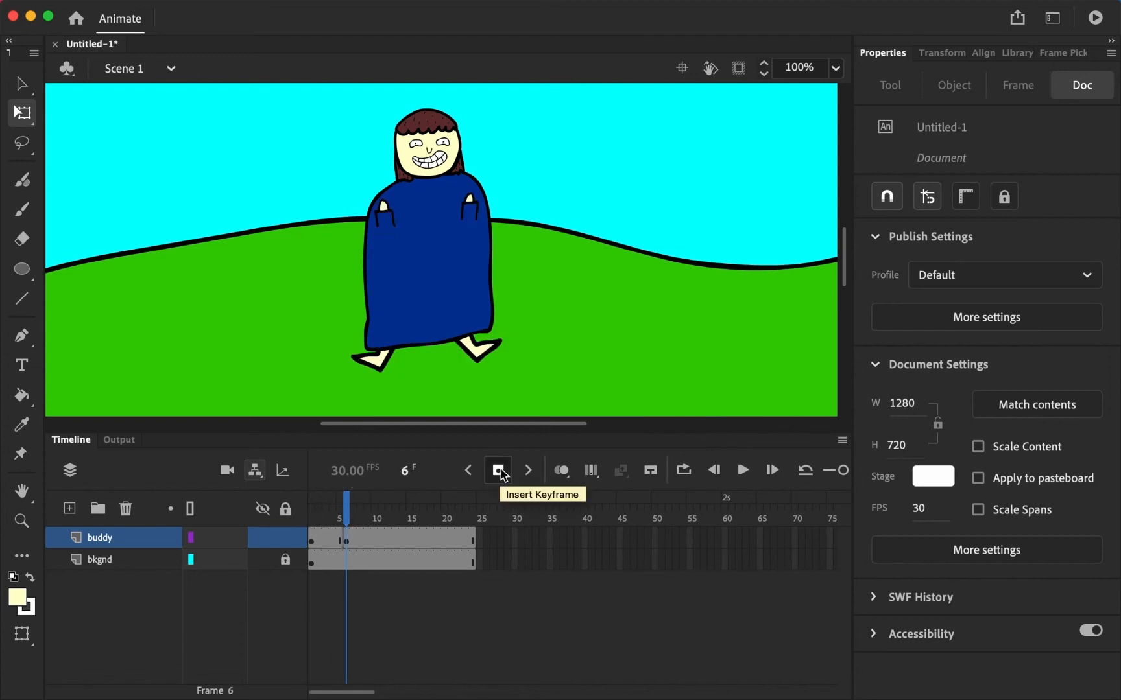
click(349, 537)
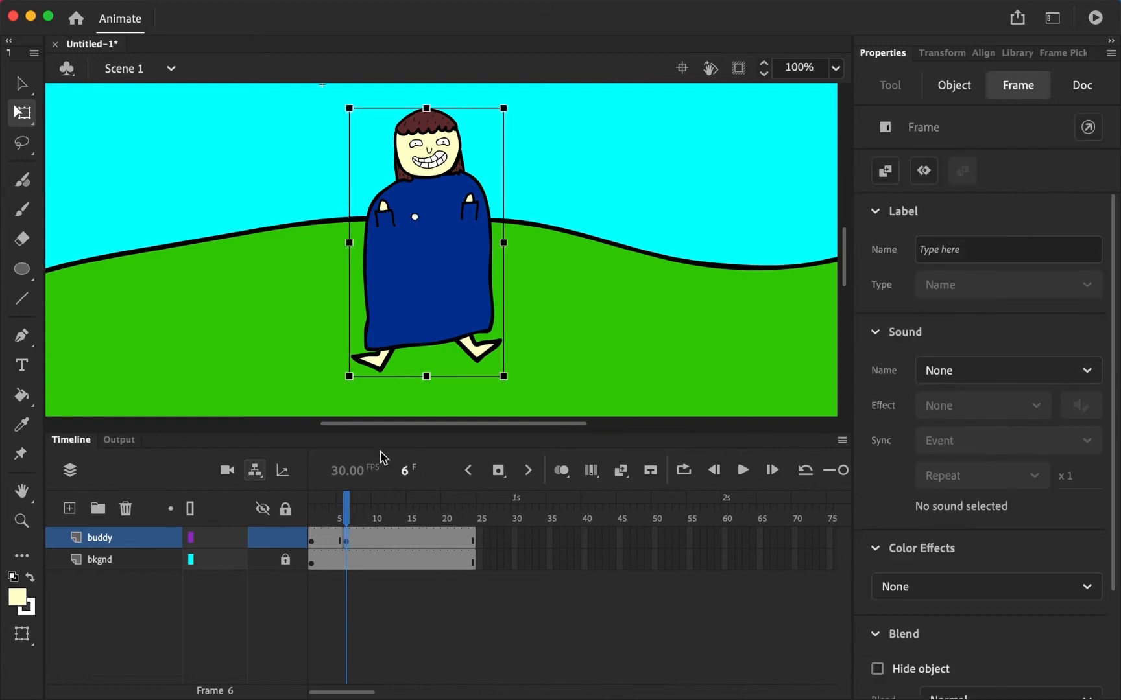
drag(437, 333, 441, 278)
Try to lower buddy at frame 11 before adding a keyframe there, and undo those changes.
scroll(440, 278, up, 3)
drag(345, 517, 379, 517)
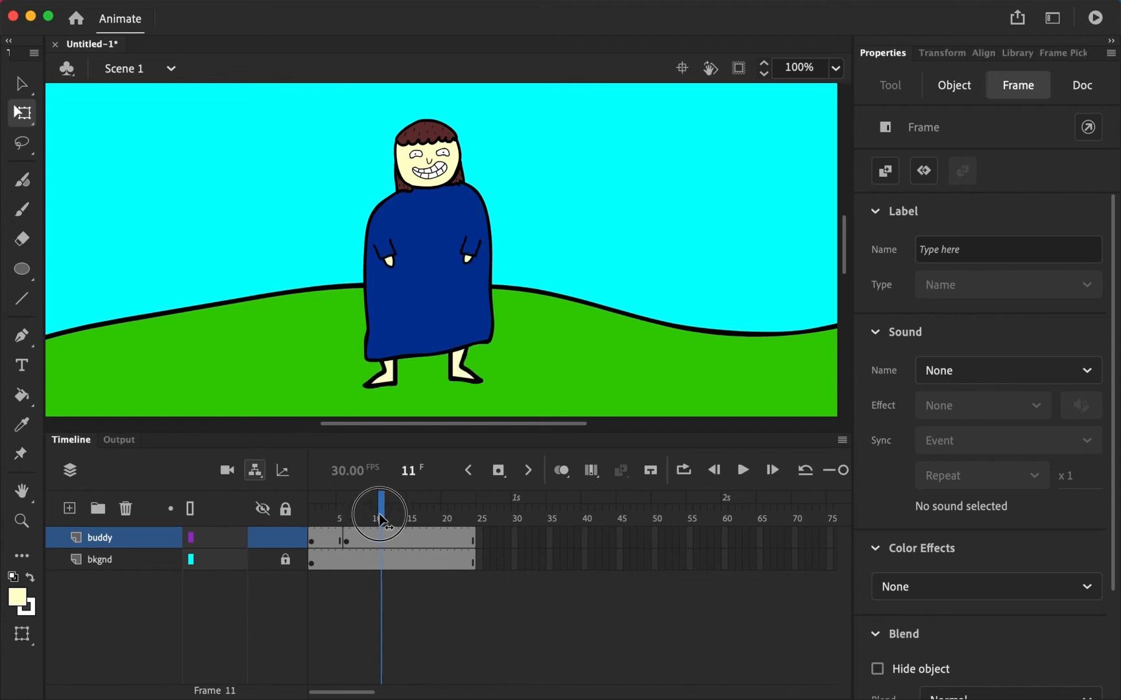
click(417, 406)
click(438, 331)
drag(439, 328, 441, 380)
scroll(442, 381, down, 3)
key(F6)
drag(381, 518, 345, 520)
key(super+z)
key(super+z)
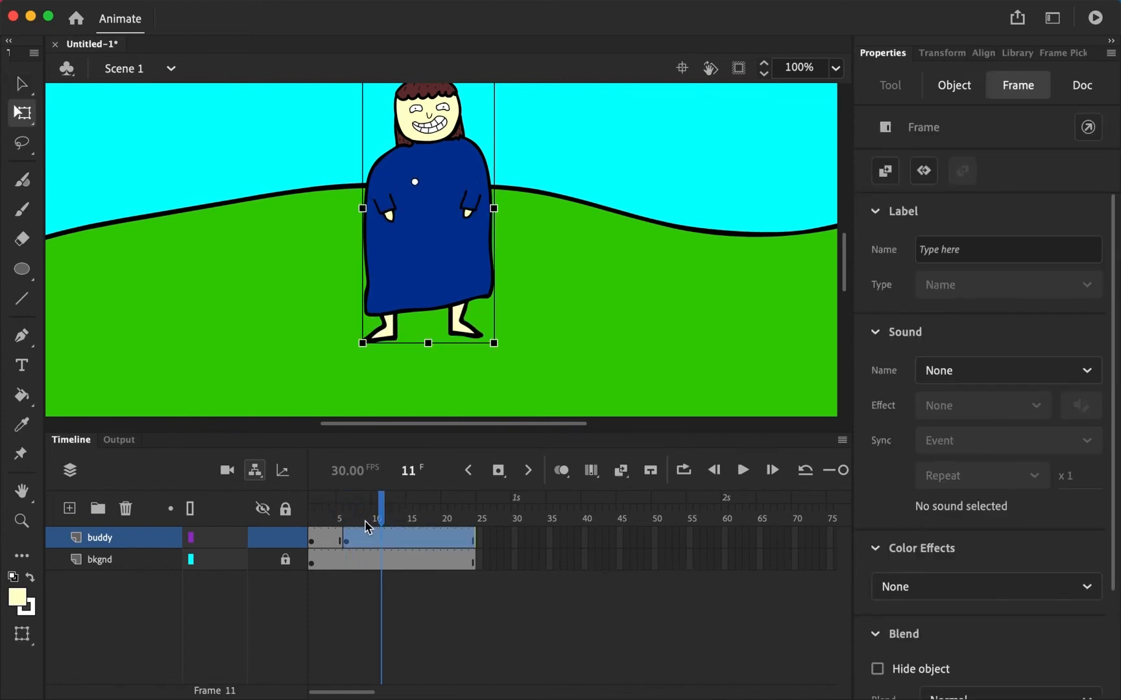
key(super+z)
Insert a keyframe at frame 11 on the buddy layer and move buddy back down to about Y 227.
mouse_move(375, 510)
mouse_down()
mouse_move(343, 510)
mouse_move(392, 510)
mouse_move(374, 505)
mouse_move(382, 510)
mouse_up()
click(381, 538)
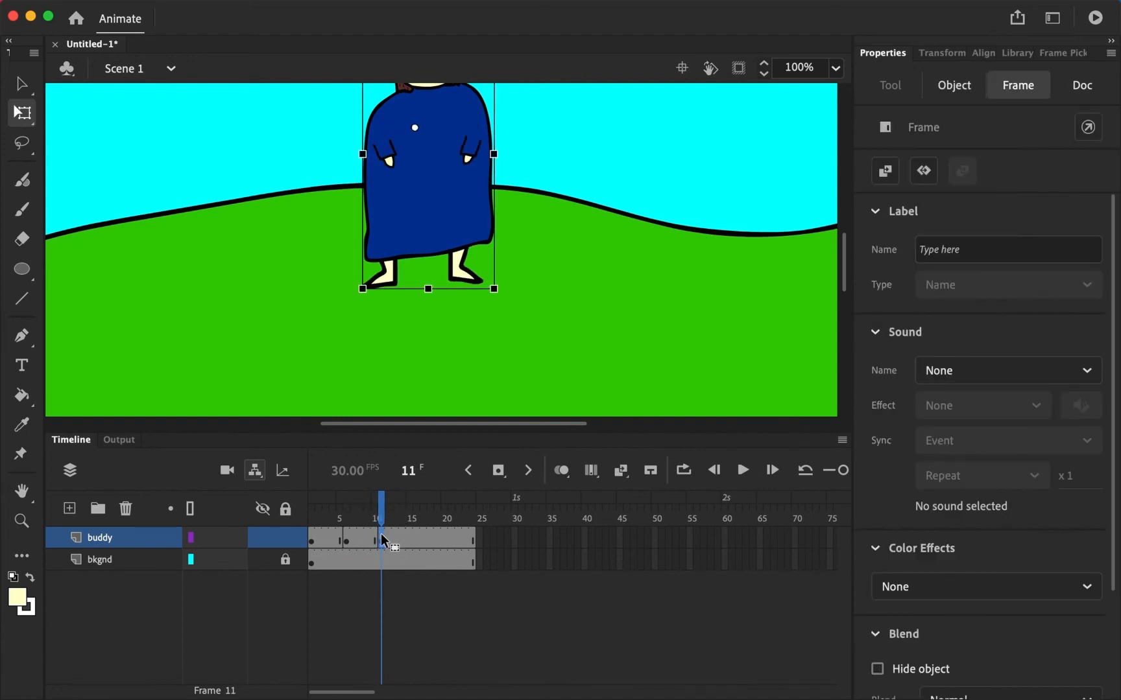
drag(441, 220, 445, 292)
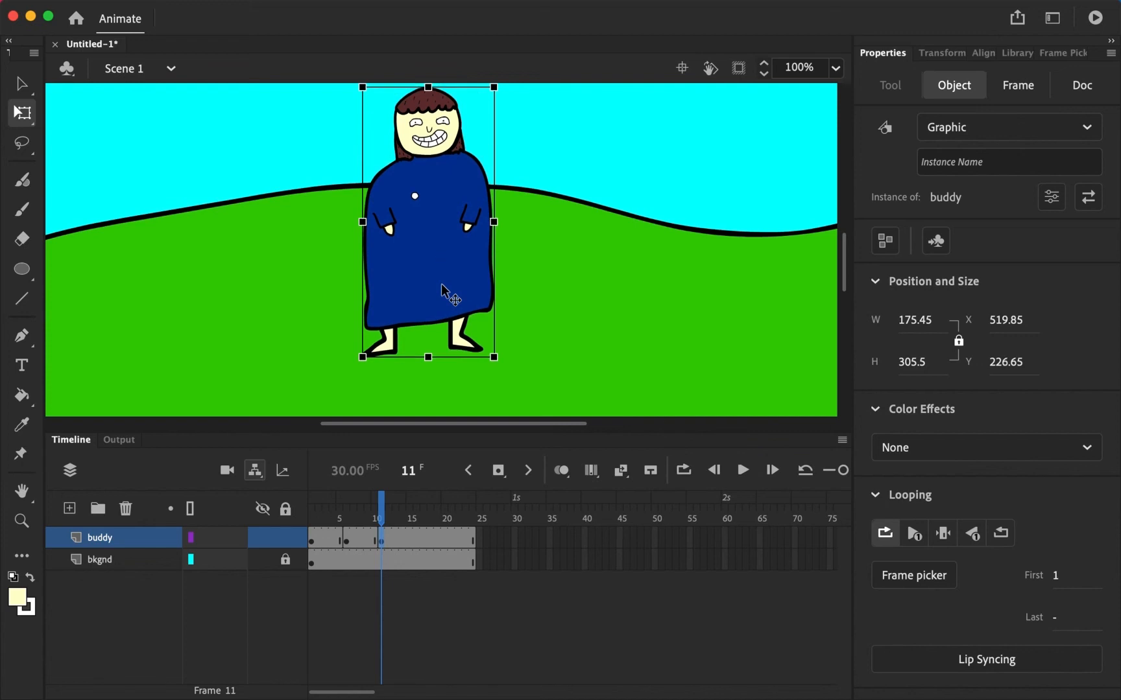
Turn on onion skinning at frame 11 and extend its range back to frame 1 to compare buddy's positions.
drag(383, 495, 312, 512)
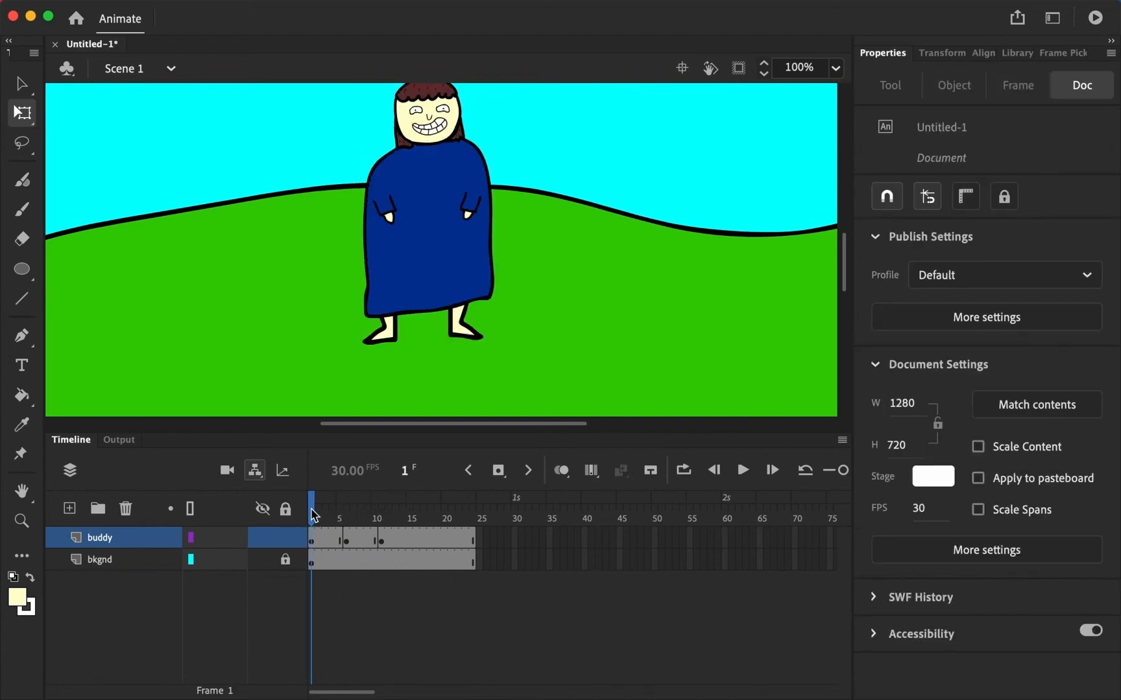
mouse_move(400, 521)
mouse_down()
mouse_move(370, 514)
mouse_move(381, 516)
mouse_up()
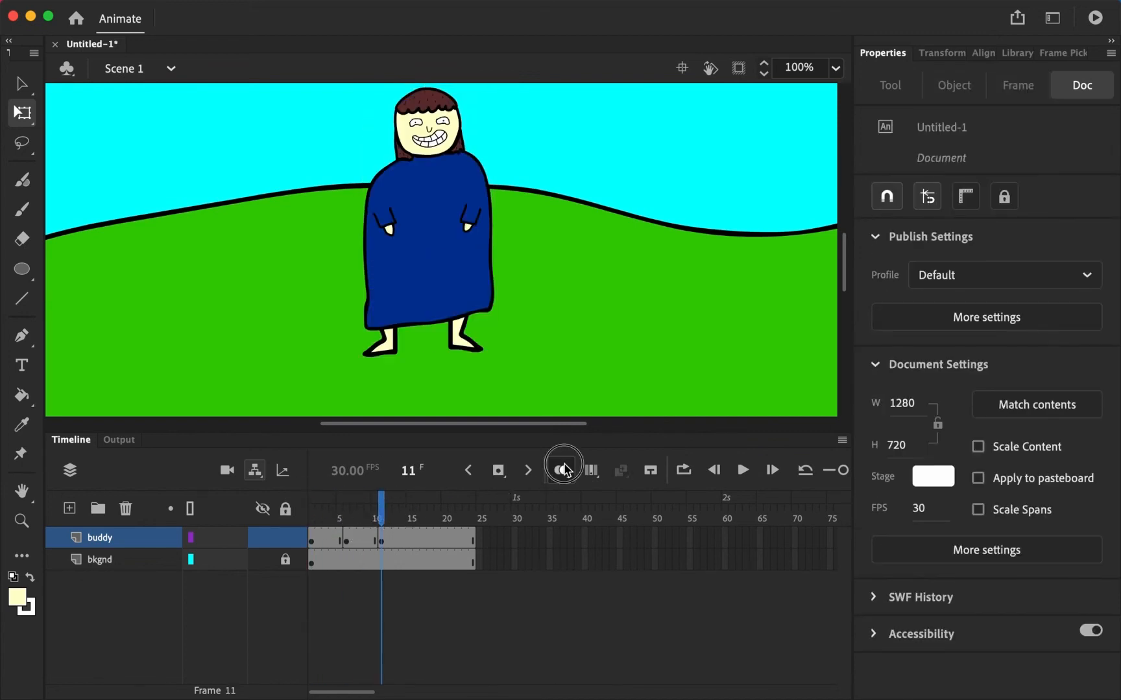
click(562, 469)
drag(367, 514, 305, 519)
scroll(429, 424, left, 5)
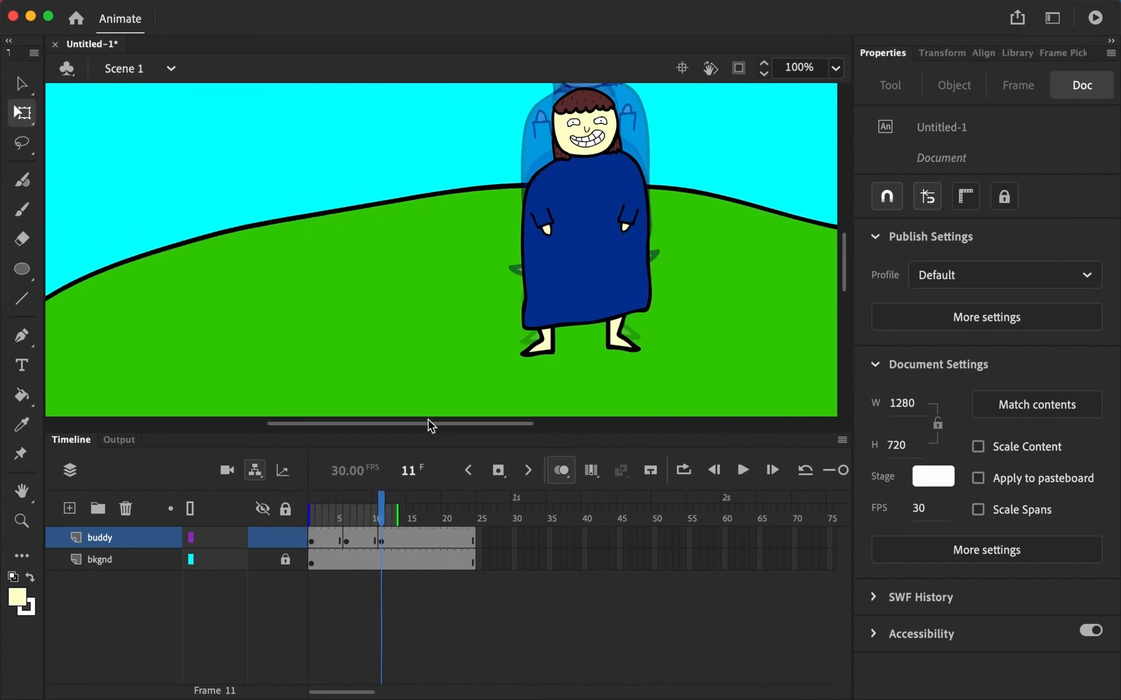
scroll(467, 389, right, 5)
scroll(467, 389, up, 2)
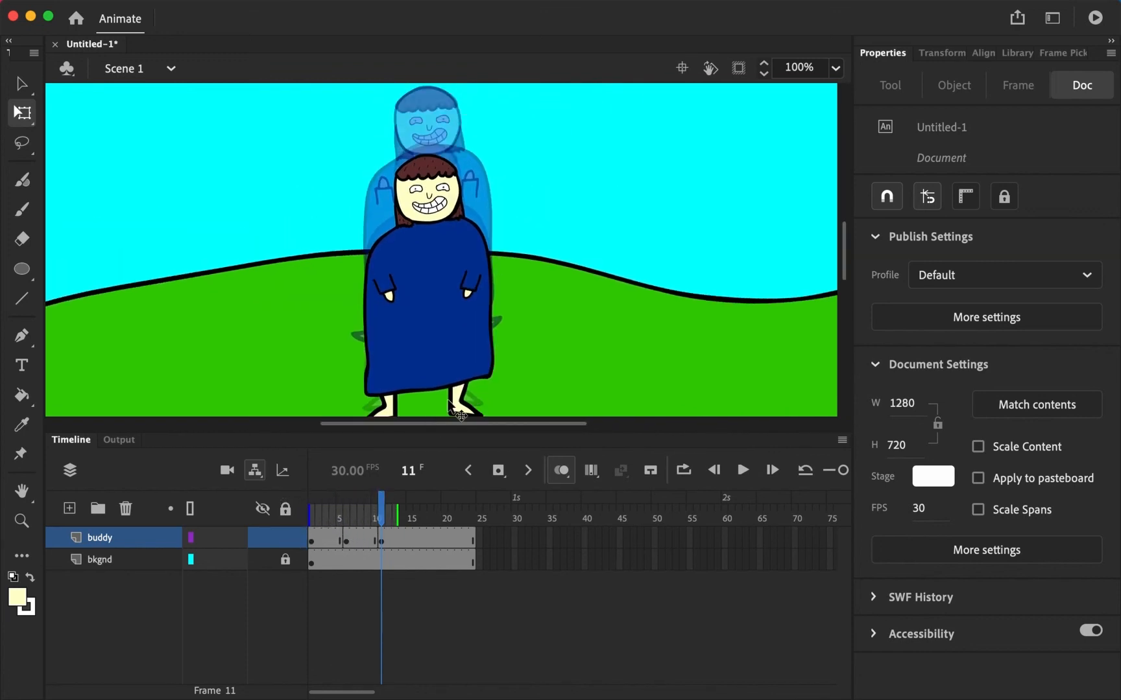
Play the jump from frame 1 in Scene 1 and return the playhead to the start.
click(319, 517)
key(Return)
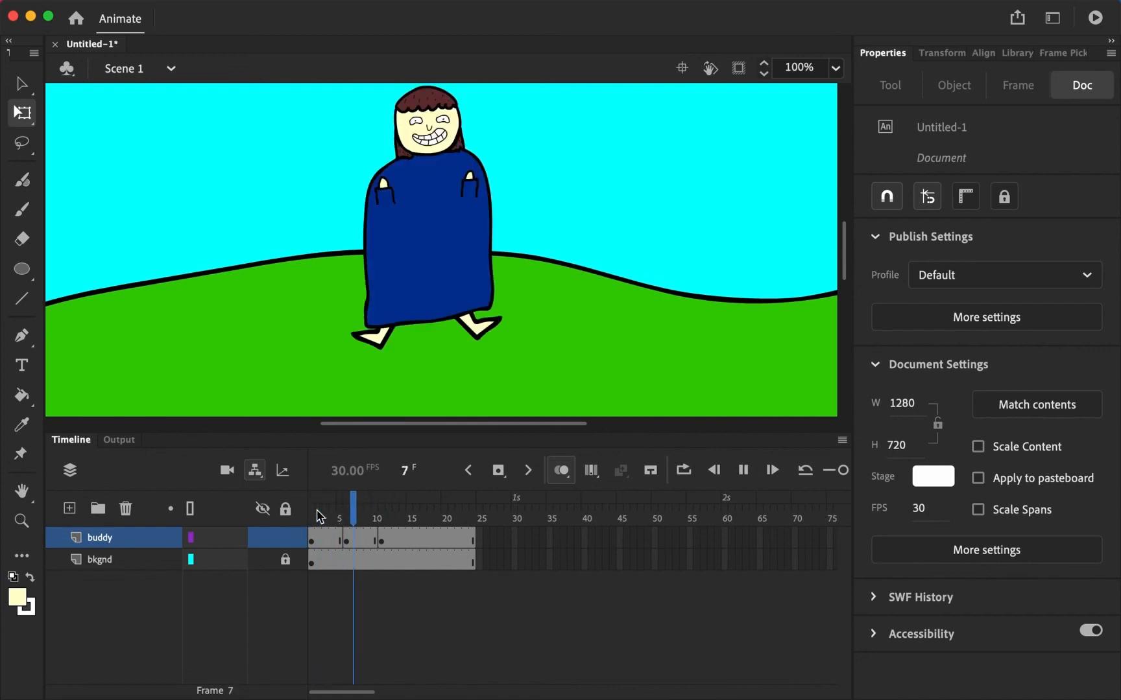
drag(369, 519, 305, 519)
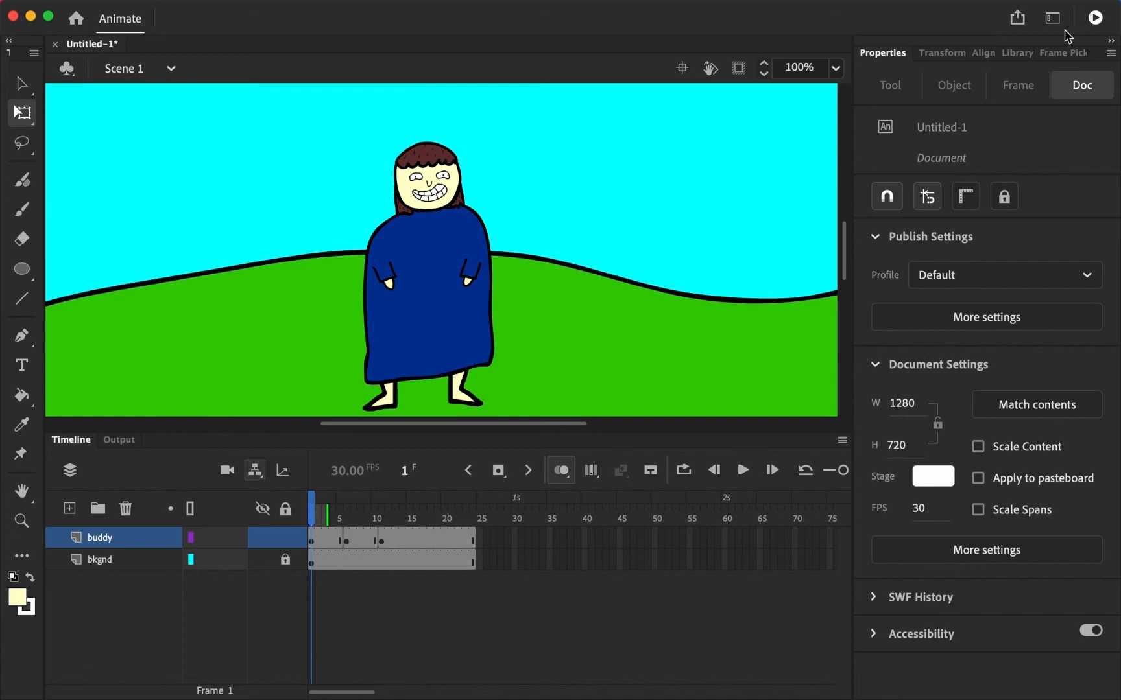
Try trimming the buddy layer by removing its extra frames from frame 14 onward.
click(409, 561)
click(404, 538)
key(shift+F5)
key(shift+F5)
key(shift+F5)
key(shift+F5)
key(shift+F5)
key(shift+F5)
key(shift+F5)
key(shift+F5)
key(shift+F5)
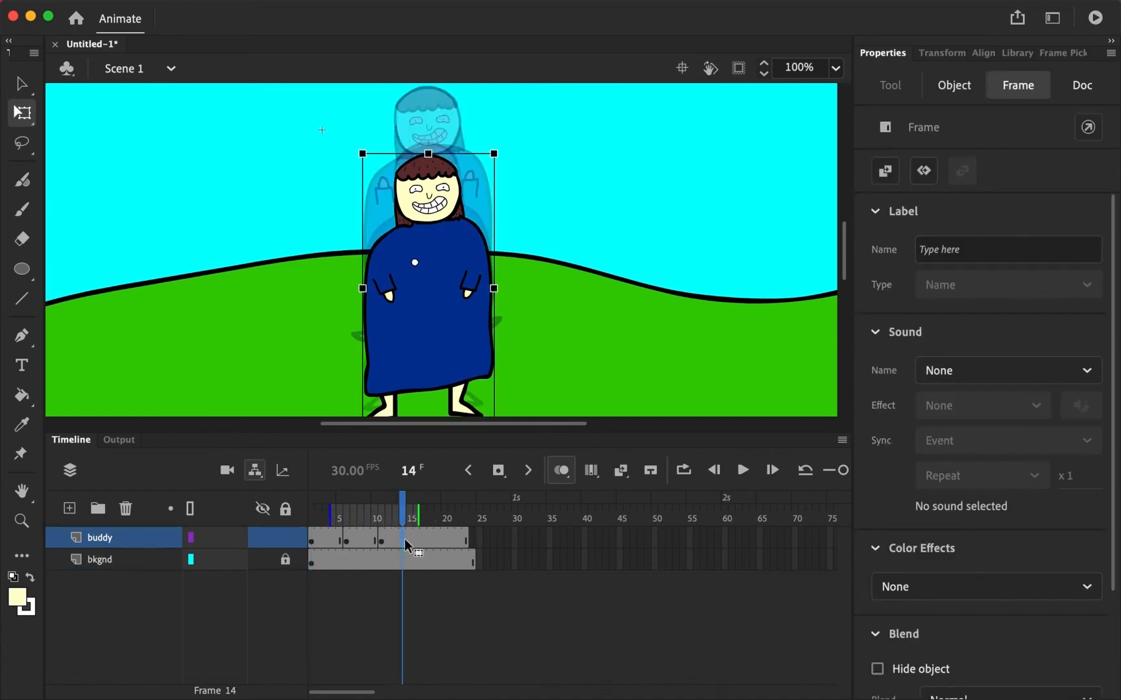
key(shift+F5)
Try removing the bkgnd layer's surplus frames from frame 14 onward to match the buddy layer.
click(406, 556)
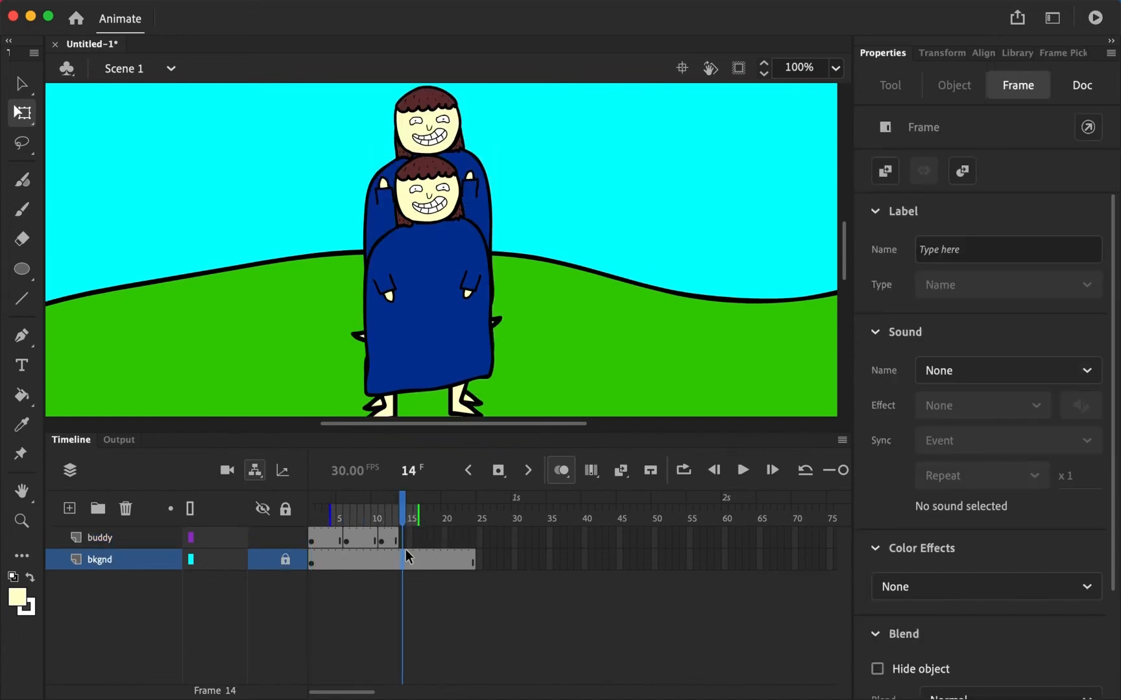
key(shift+F5)
key(shift+F5)
key(shift+F5)
key(shift+F5)
key(shift+F5)
key(shift+F5)
key(shift+F5)
key(shift+F5)
key(shift+F5)
key(shift+F5)
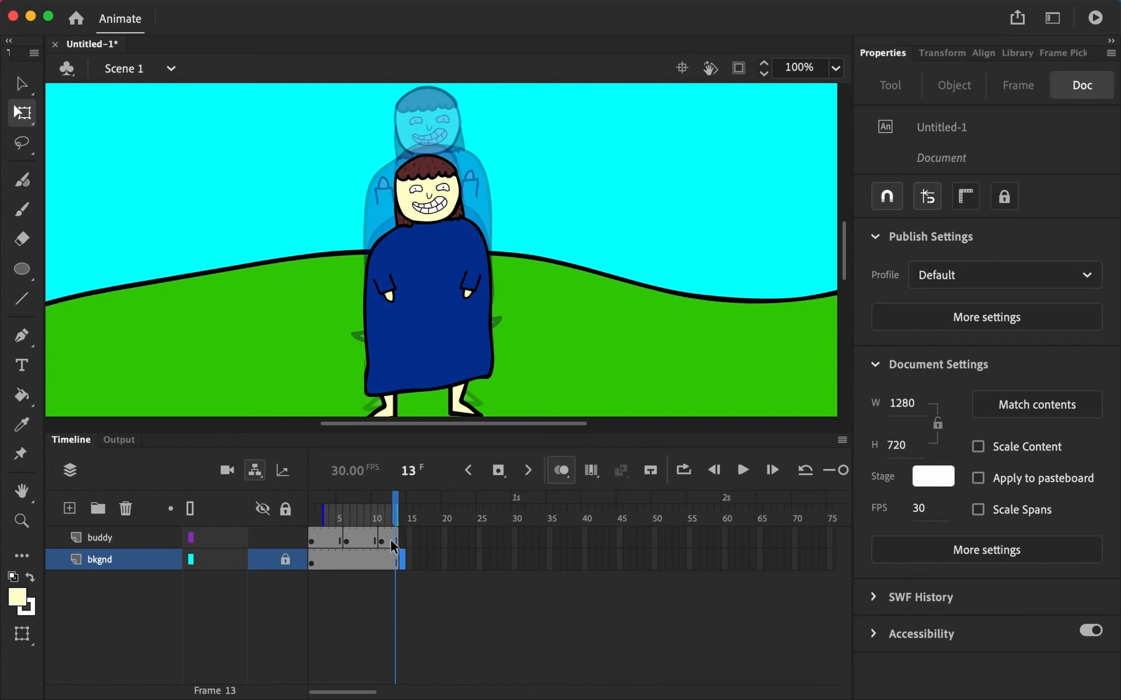
Play the shortened jump as a test movie and close the preview.
click(392, 542)
click(388, 561)
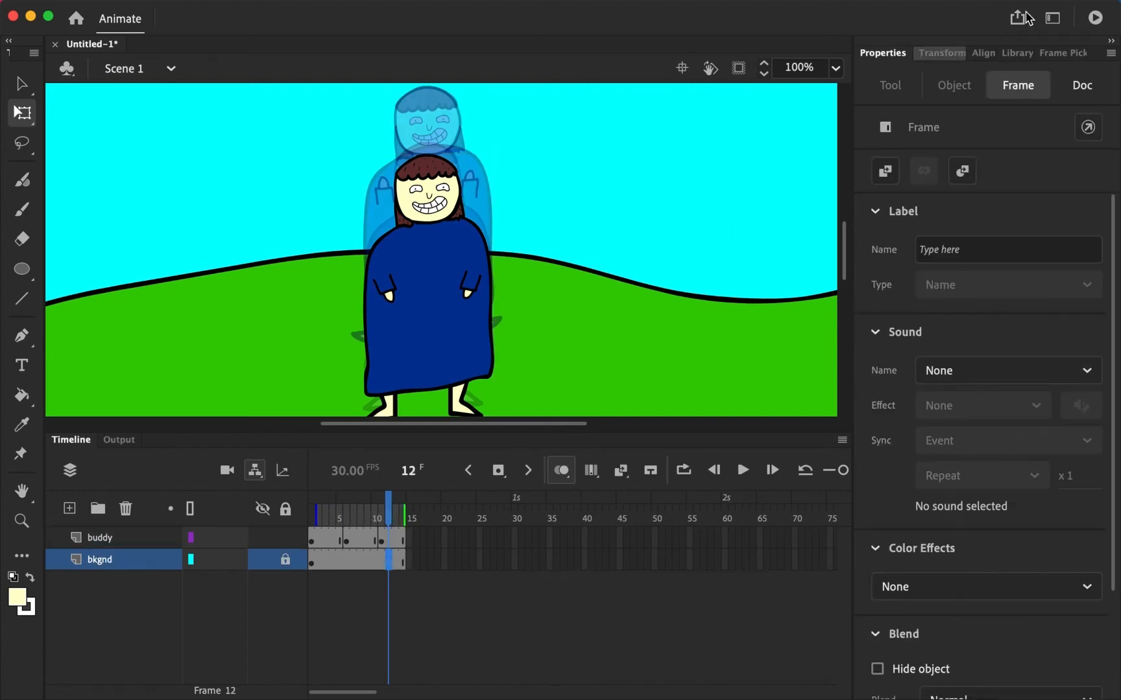
click(1096, 18)
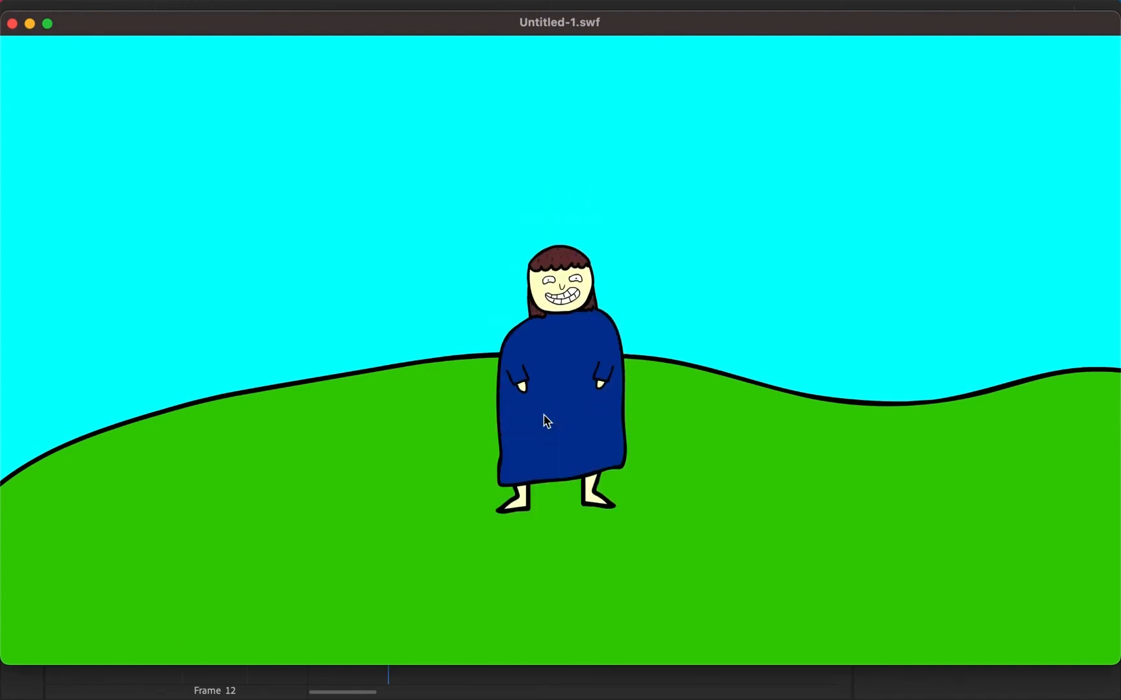
click(11, 24)
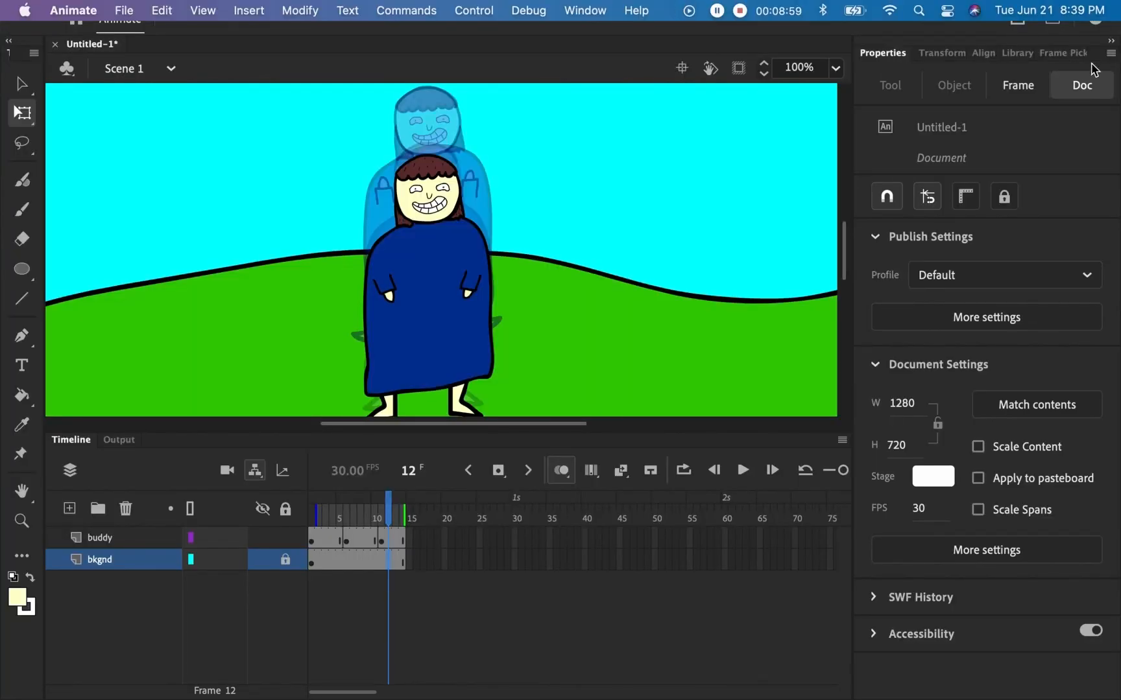
Undo the frame removals on the bkgnd and buddy layers.
key(super+z)
key(super+z)
click(391, 538)
key(super+z)
key(super+z)
key(super+z)
key(super+z)
key(super+z)
key(super+z)
key(super+z)
key(super+z)
key(super+z)
key(super+z)
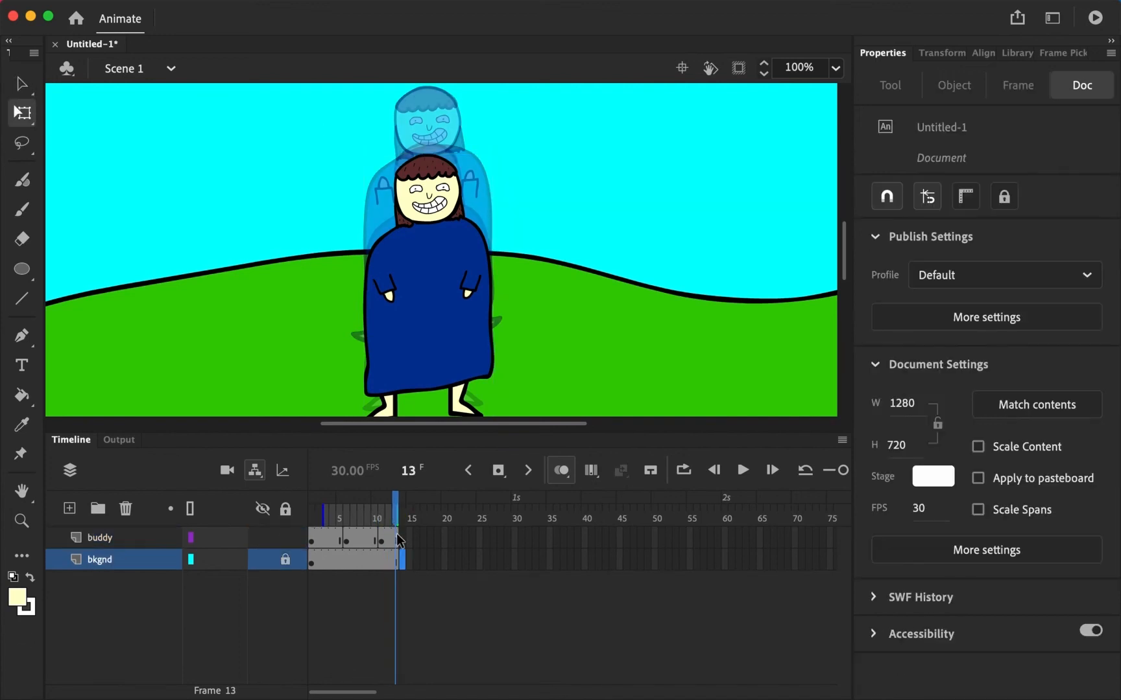
key(super+z)
key(super+z)
key(super+z)
key(super+z)
key(super+z)
key(super+z)
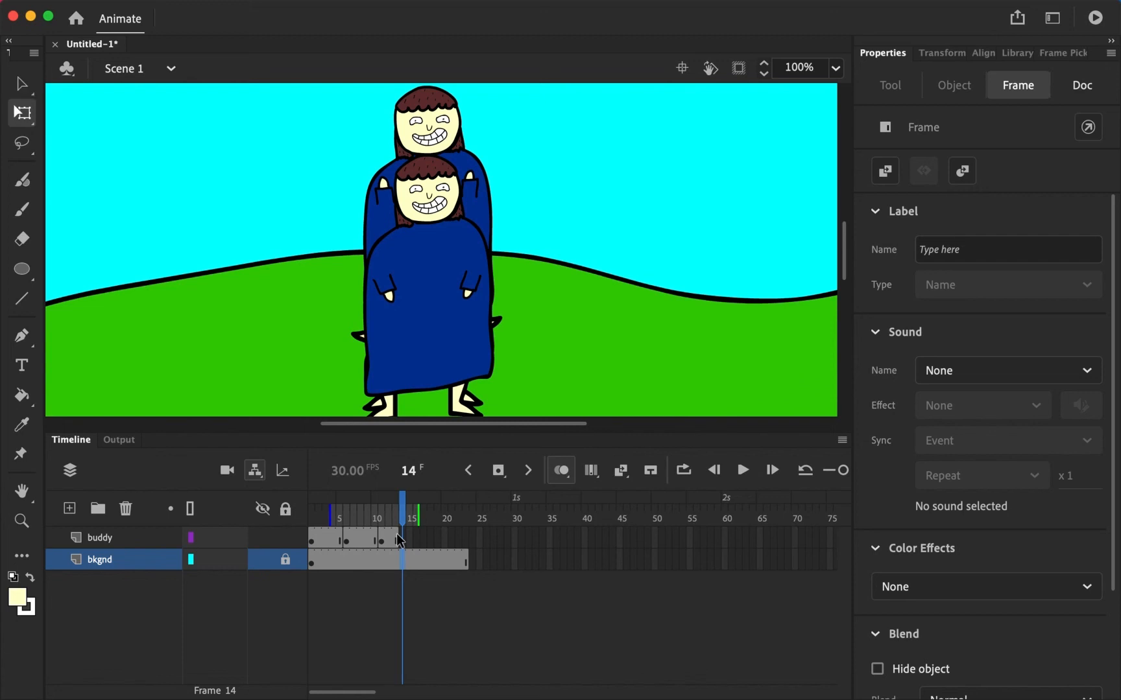
key(super+z)
key(super+z)
key(super+z)
key(super+z)
key(super+z)
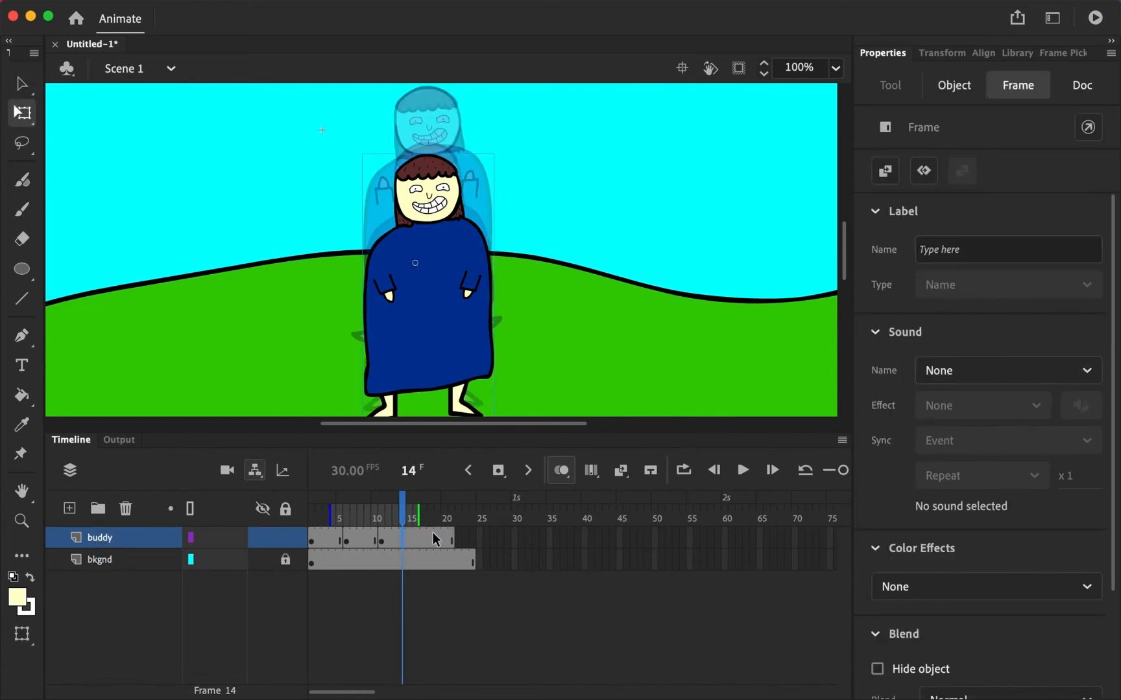
Clear the buddy layer's keyframes at frames 6 and 11, then play the timeline from frame 1.
click(491, 537)
click(317, 537)
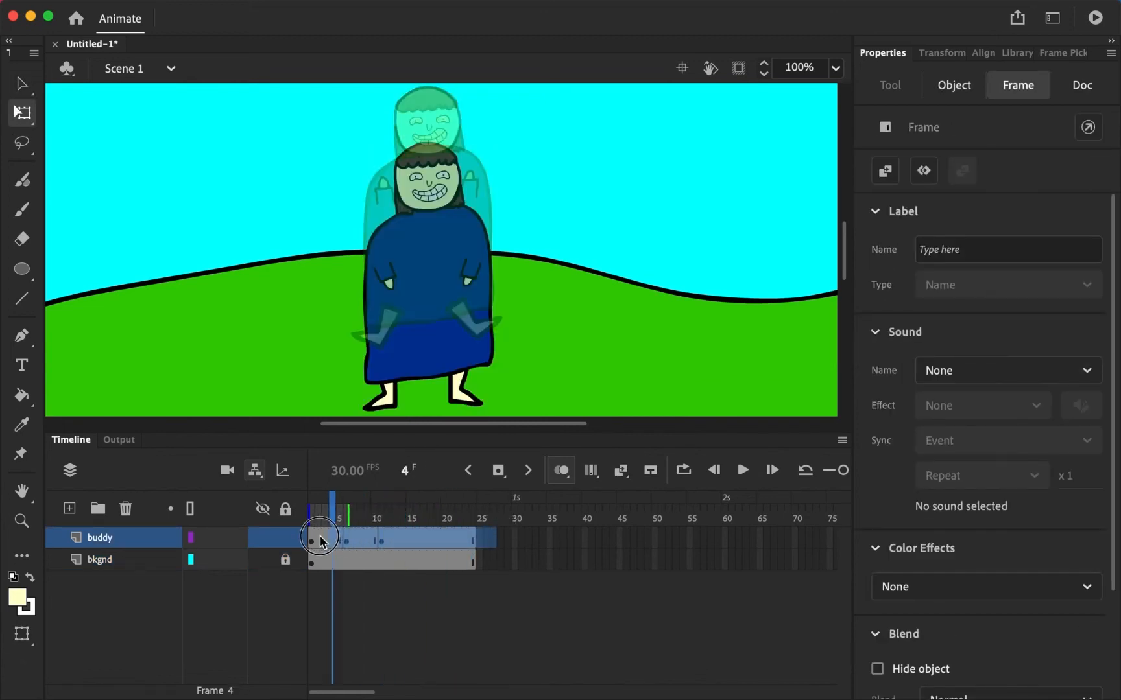
drag(485, 537, 474, 540)
mouse_move(312, 512)
mouse_down()
mouse_move(288, 510)
mouse_move(395, 513)
mouse_move(306, 519)
mouse_up()
key(Return)
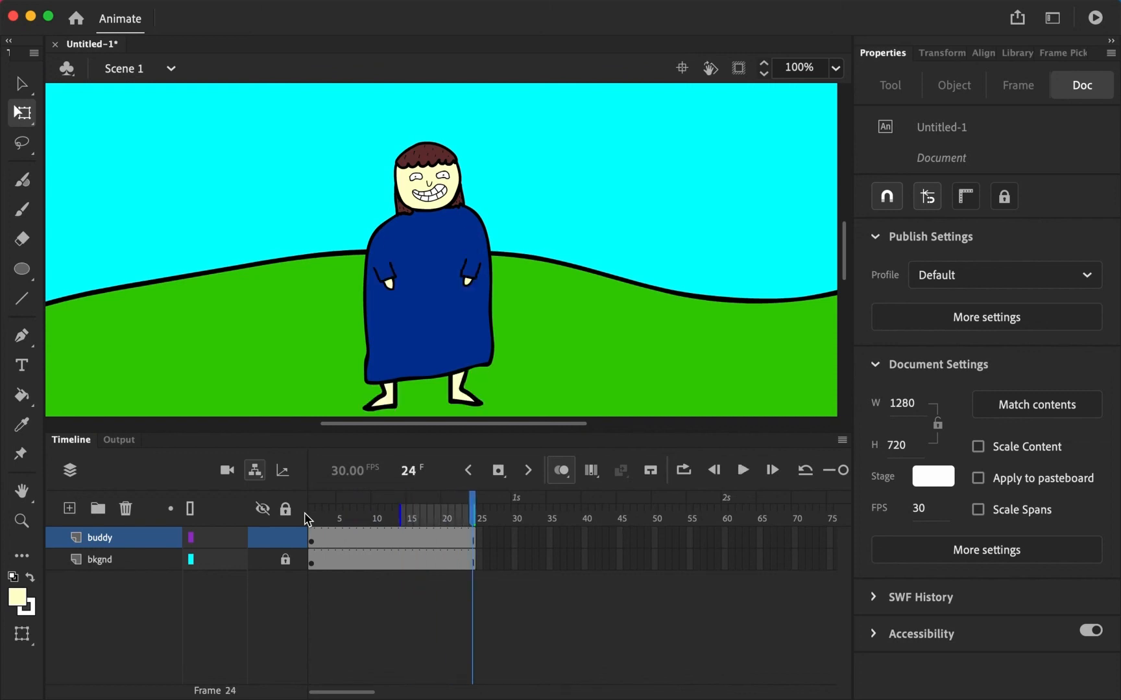
Create a classic tween on the buddy layer and turn off onion skinning.
click(340, 541)
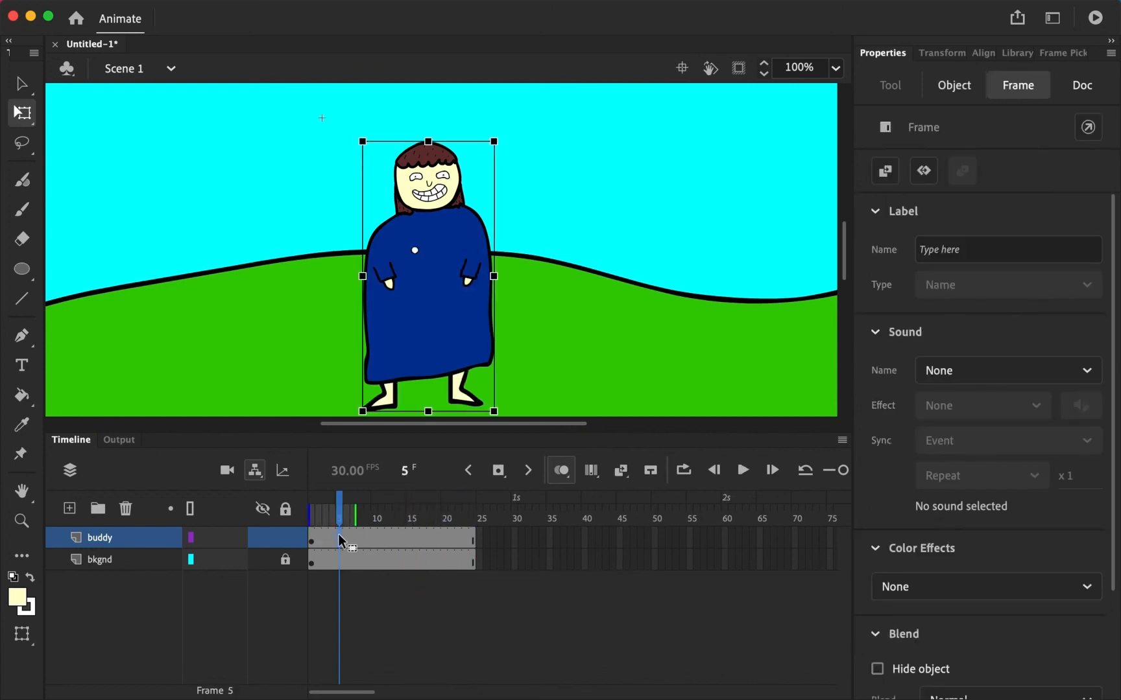
right_click(339, 540)
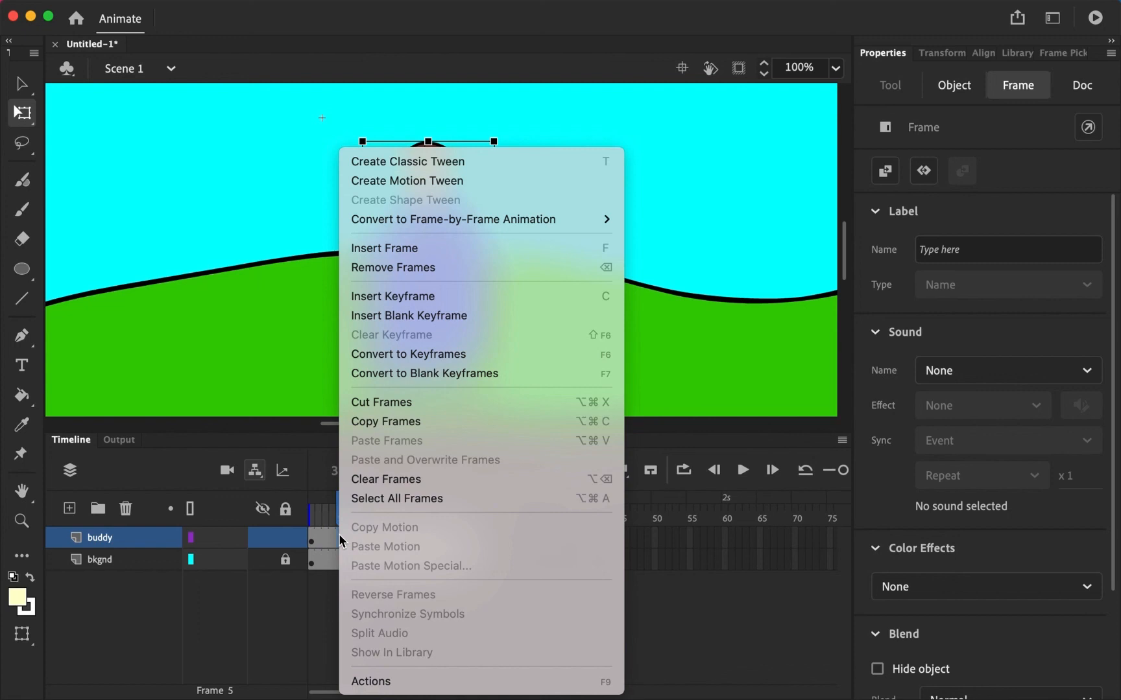
click(462, 163)
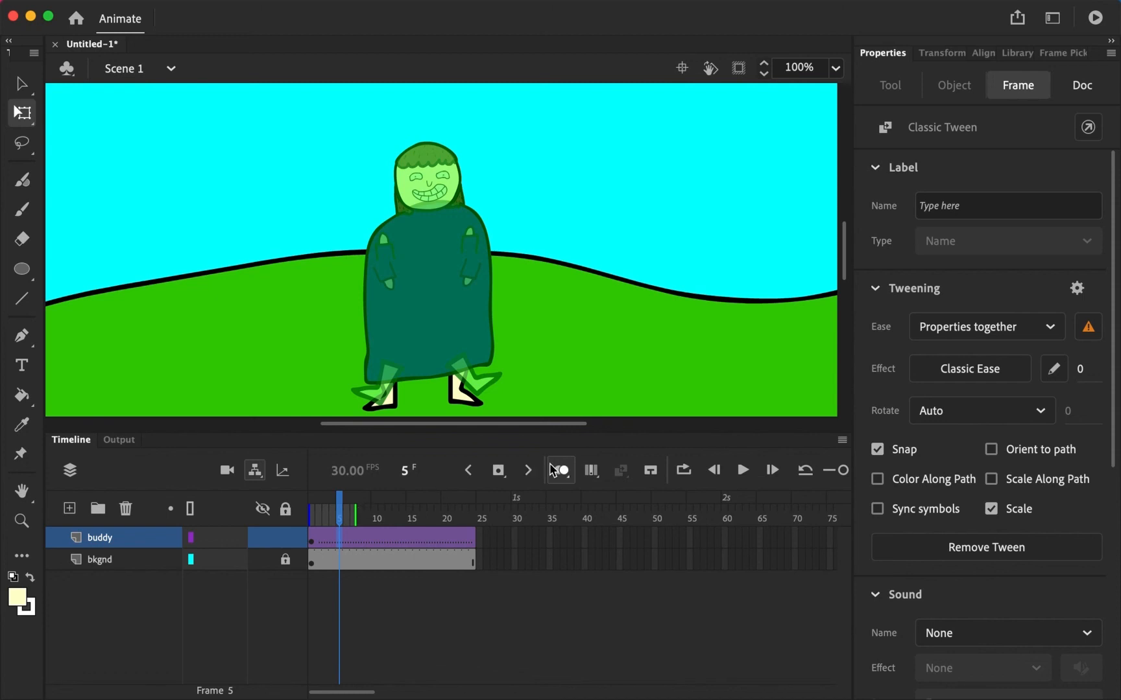
click(561, 470)
Add a keyframe at frame 8 of the buddy tween and move buddy straight up to about Y 145.
mouse_move(363, 518)
mouse_down()
mouse_move(313, 513)
mouse_move(397, 518)
mouse_move(359, 525)
mouse_up()
click(359, 538)
drag(424, 335, 423, 272)
scroll(425, 279, up, 3)
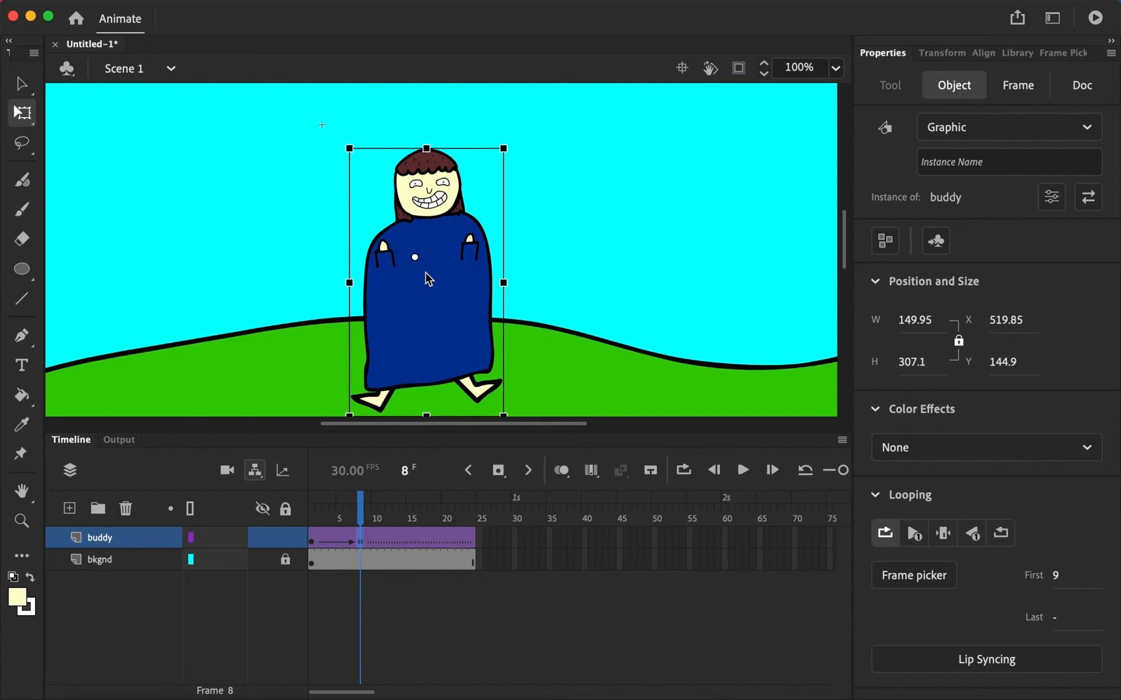
scroll(428, 279, down, 2)
Add a keyframe at frame 14 of the buddy tween and move buddy back down to about Y 245.
drag(362, 510, 313, 512)
scroll(368, 312, down, 2)
scroll(368, 312, down, 2)
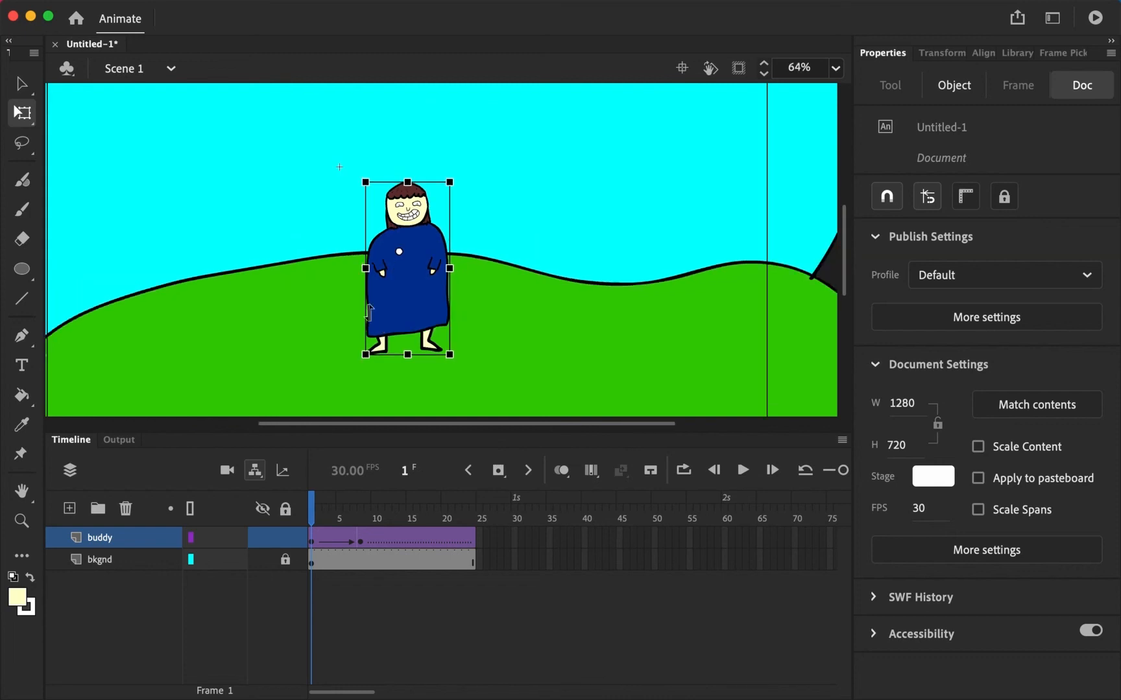
drag(327, 519, 402, 520)
key(F6)
drag(423, 260, 424, 315)
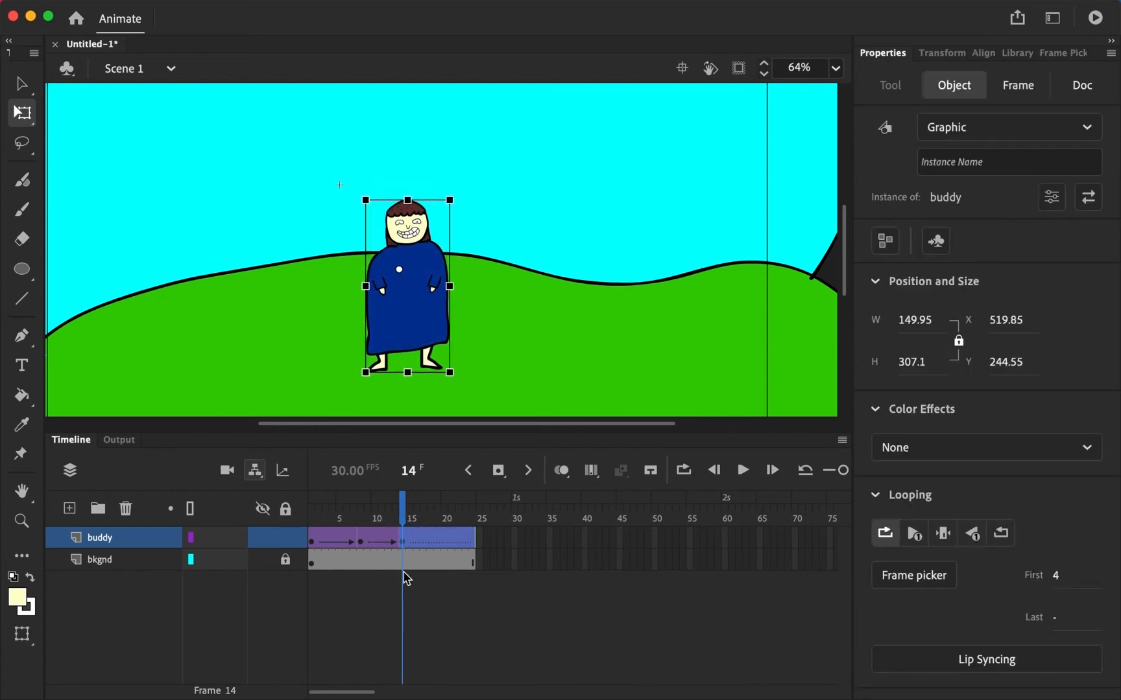
Remove the frames after frame 18 on both the buddy and bkgnd layers.
click(436, 524)
click(439, 529)
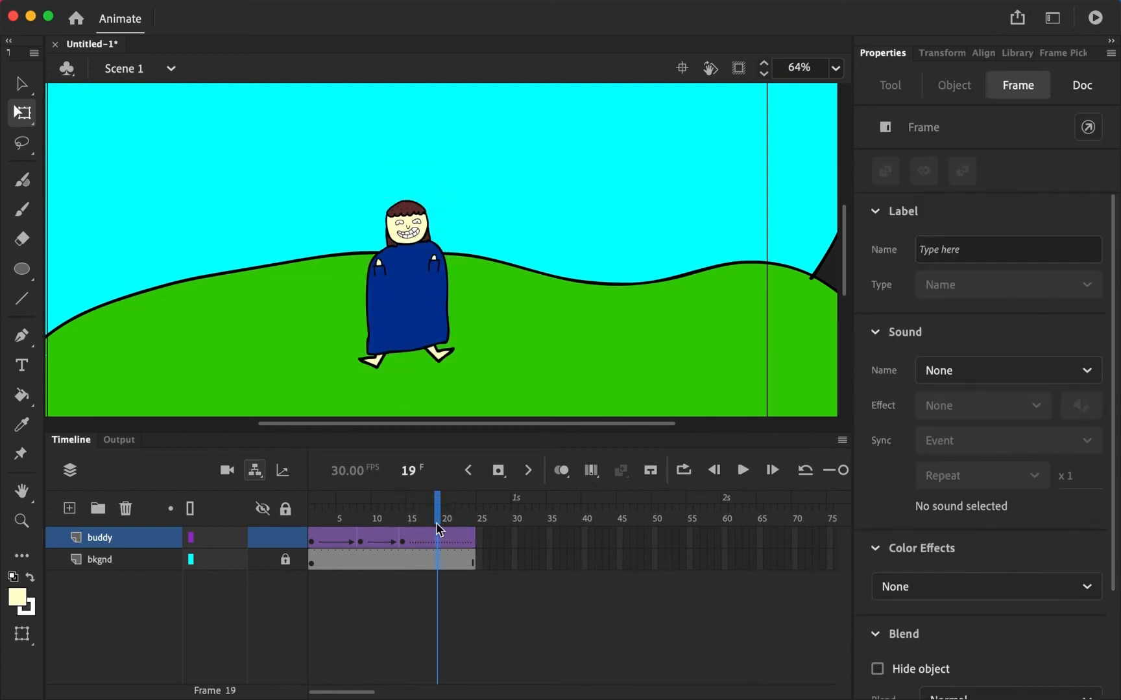
key(shift+F5)
key(shift+F5)
key(shift+F5)
key(shift+F5)
key(shift+F5)
key(shift+F5)
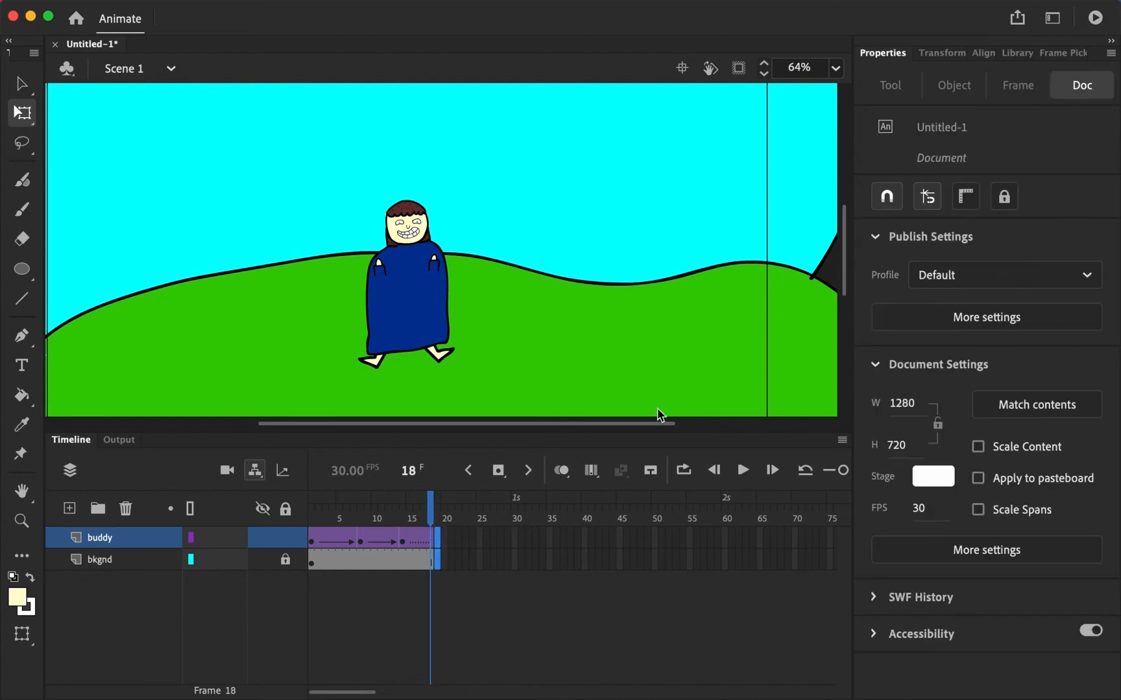
Play the tweened jump as a test movie and close the preview.
click(1095, 18)
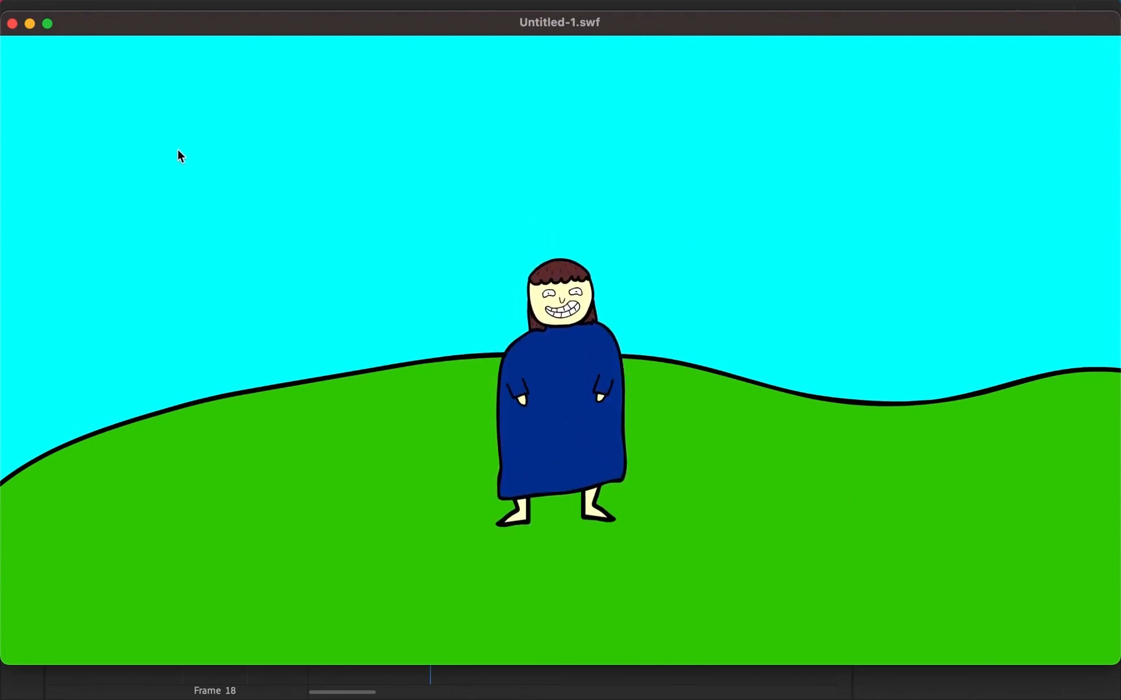
click(12, 23)
drag(349, 509, 463, 519)
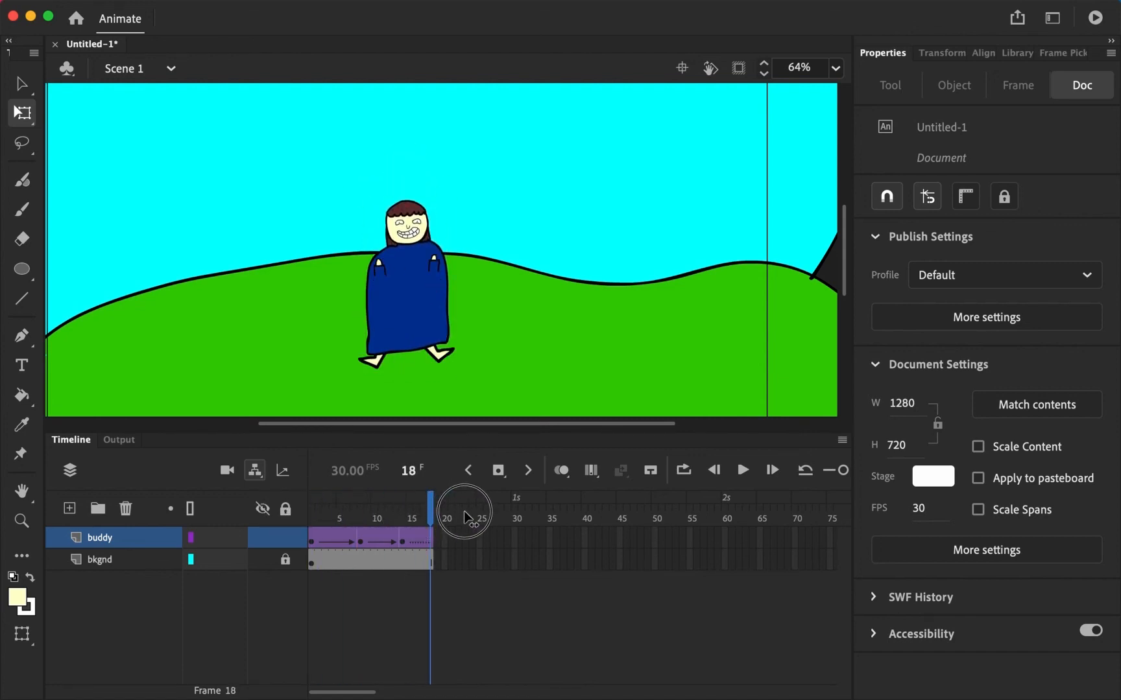
Start a video export of the entire movie at 1280 by 720 in QuickTime format.
mouse_move(910, 7)
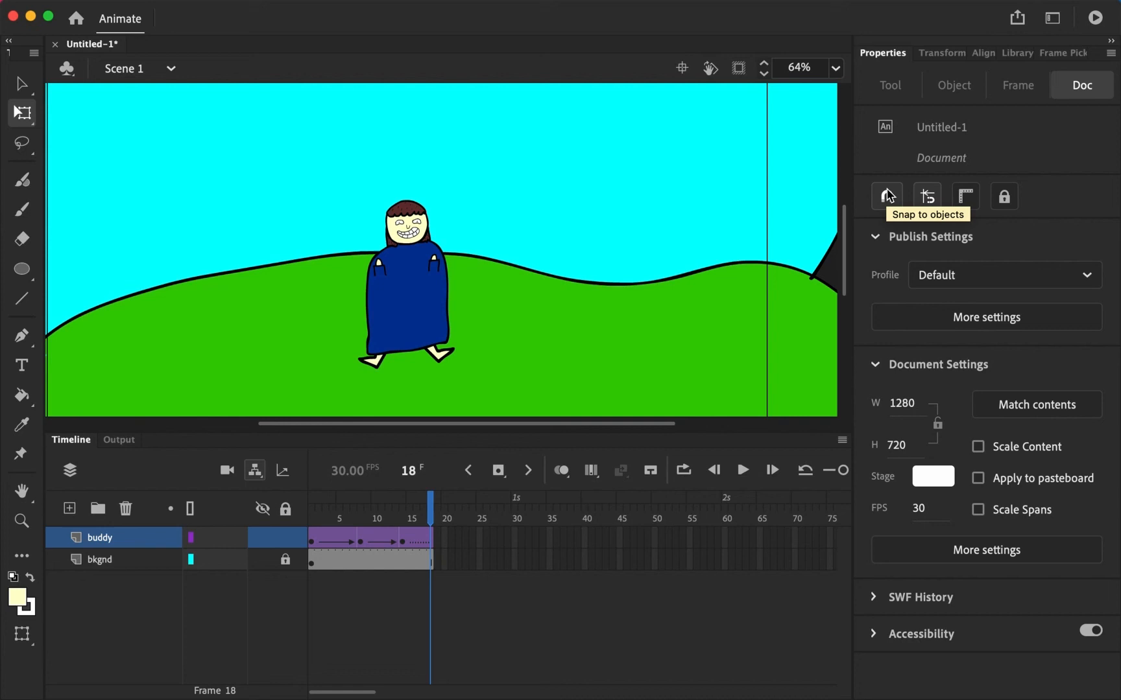
mouse_move(423, 5)
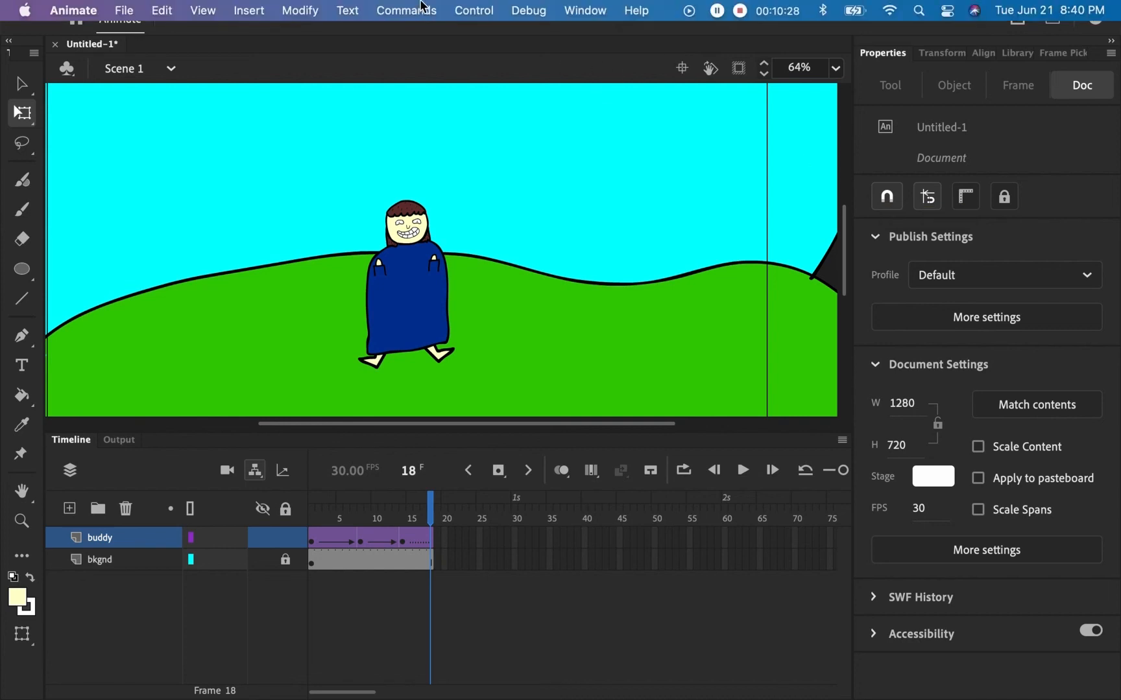
click(125, 10)
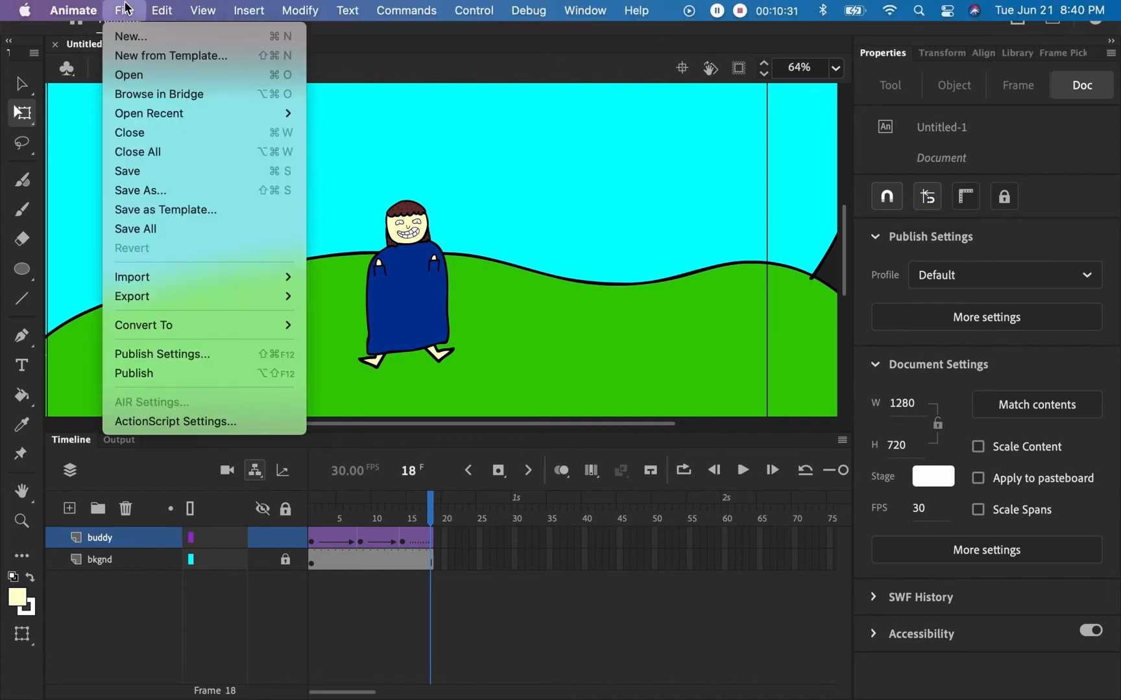
click(126, 8)
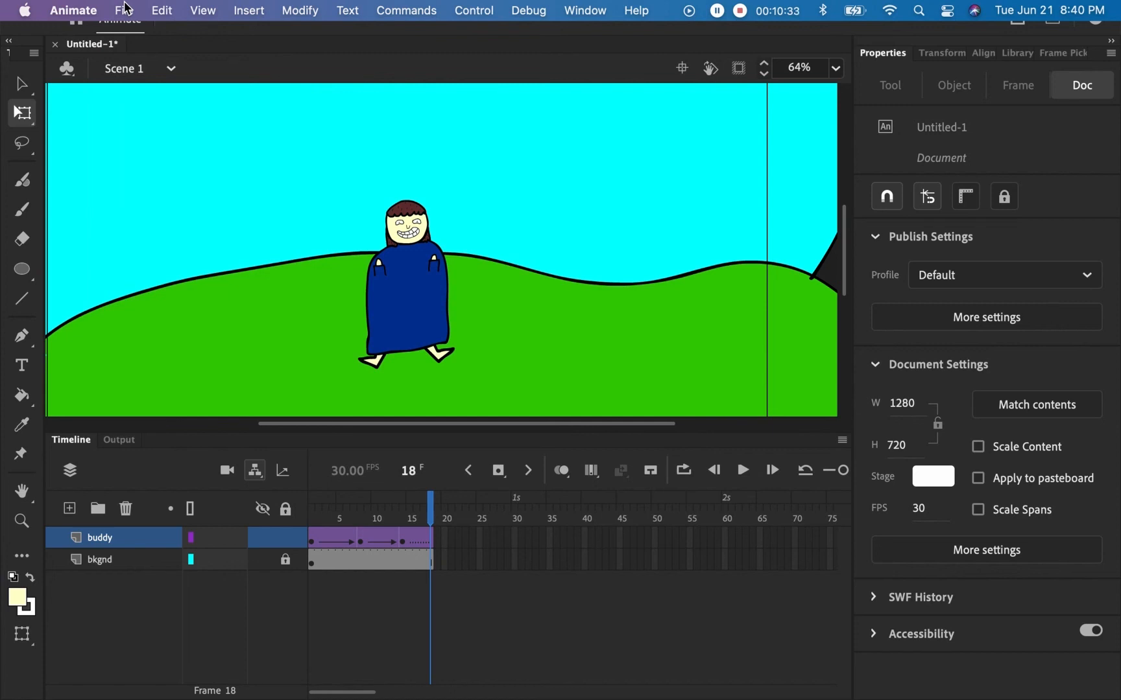
click(127, 8)
mouse_move(220, 295)
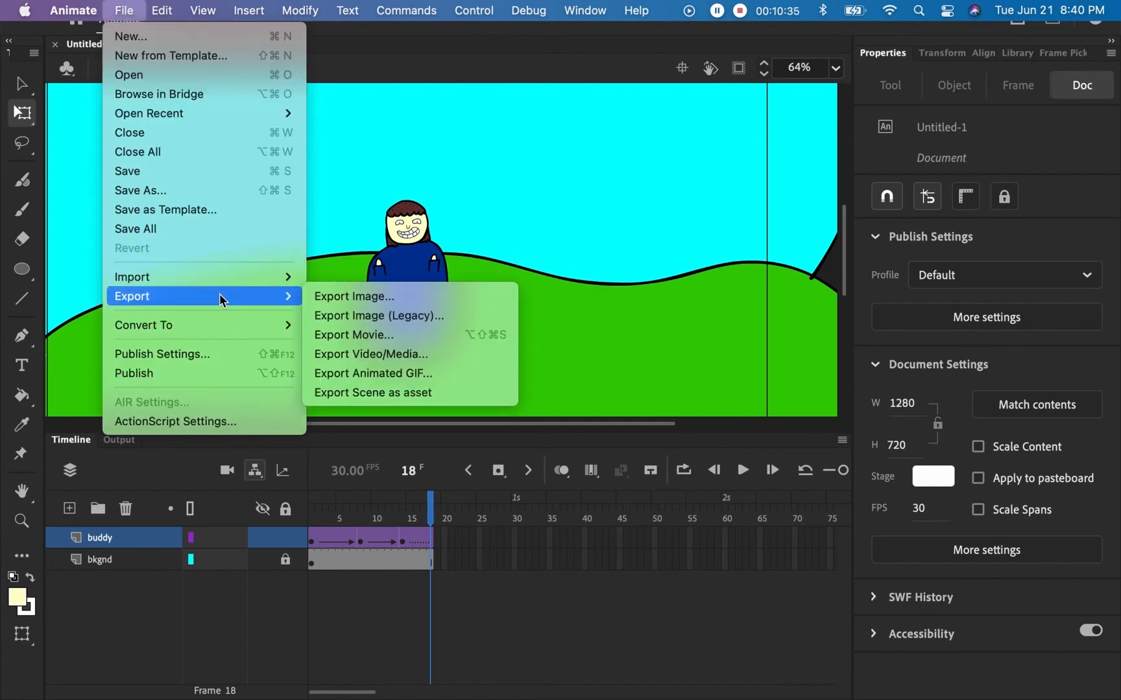
click(428, 355)
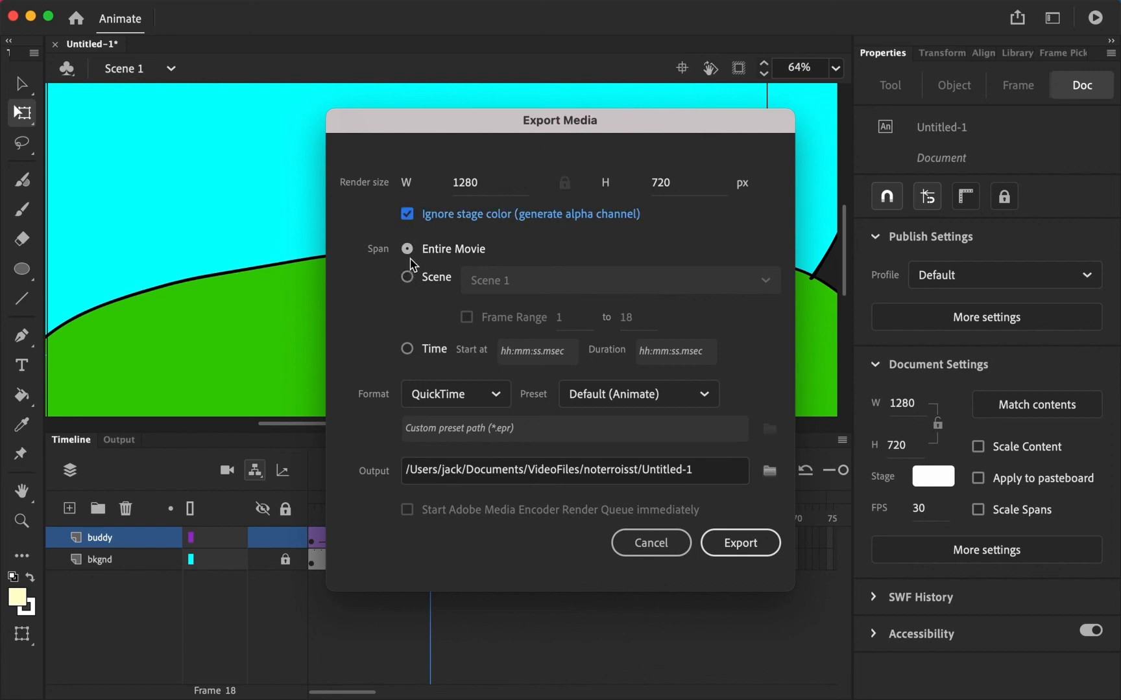
click(470, 394)
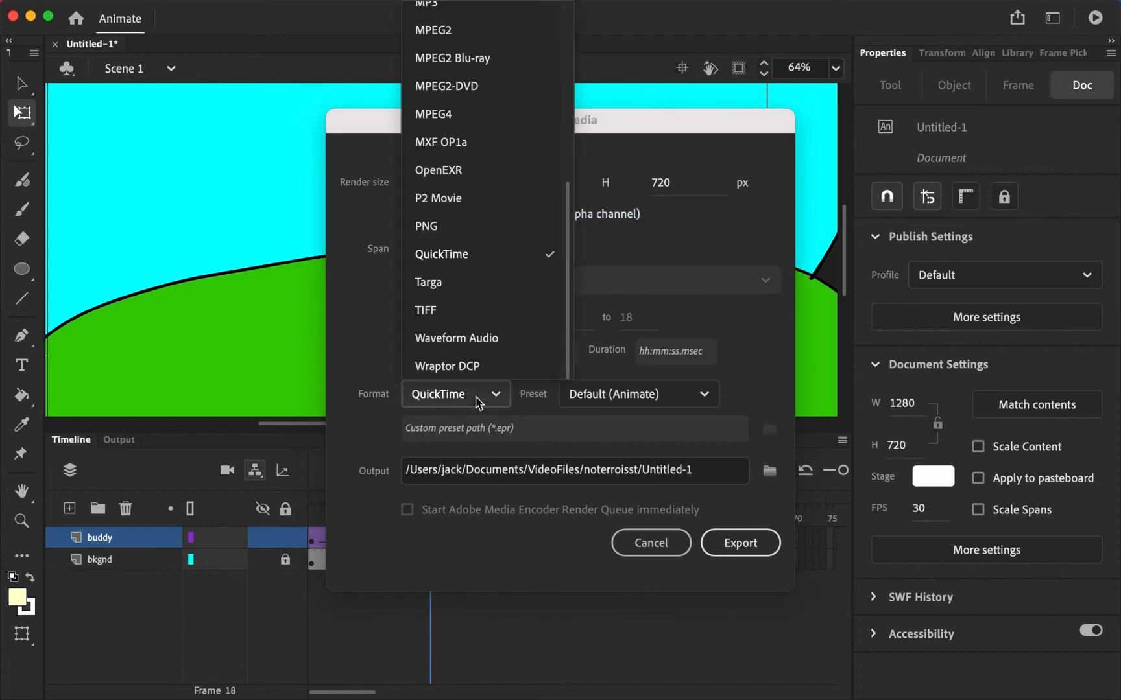
click(506, 259)
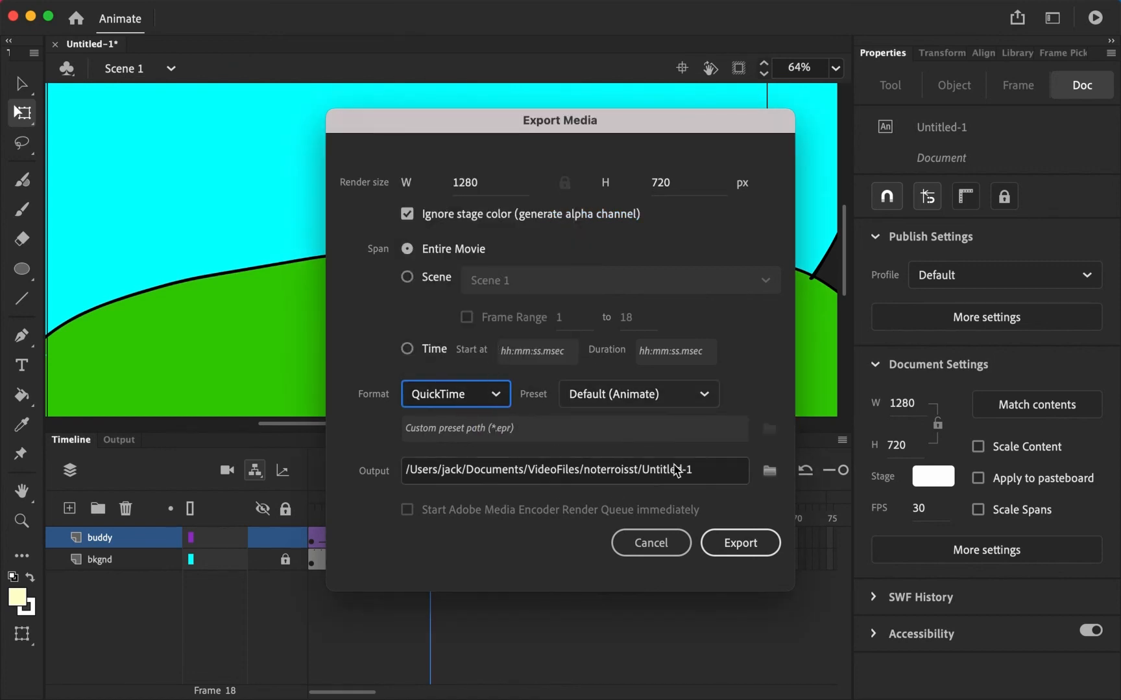
Name the output file Utest in its current folder and export the video.
click(719, 474)
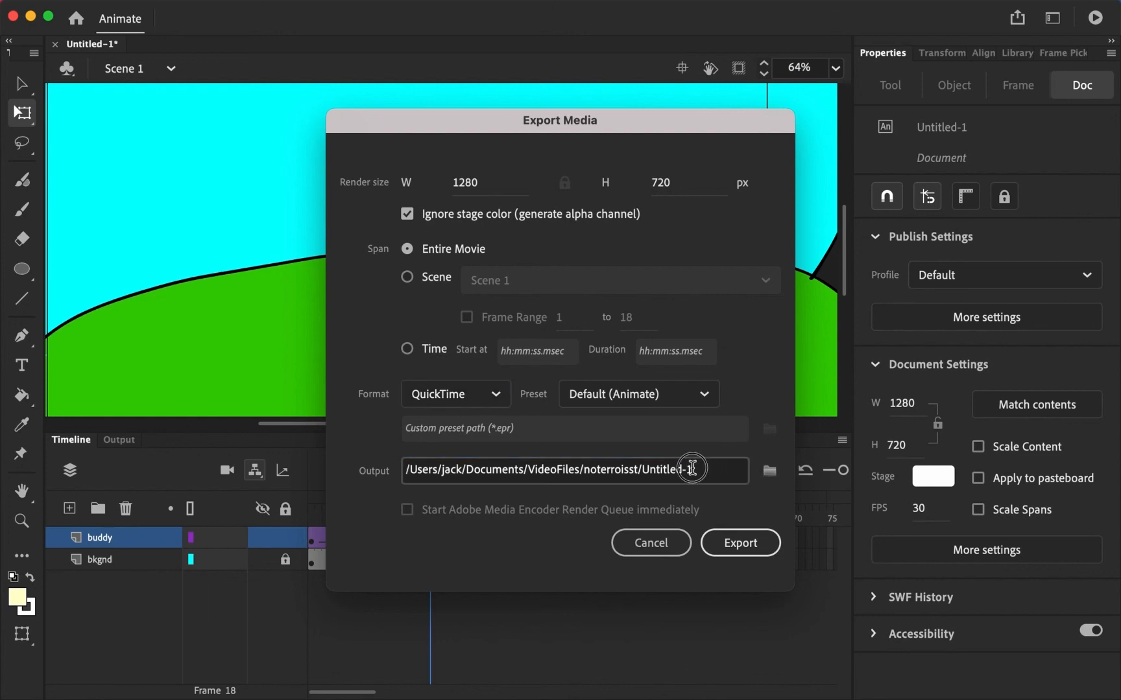
drag(703, 468, 651, 470)
text(t)
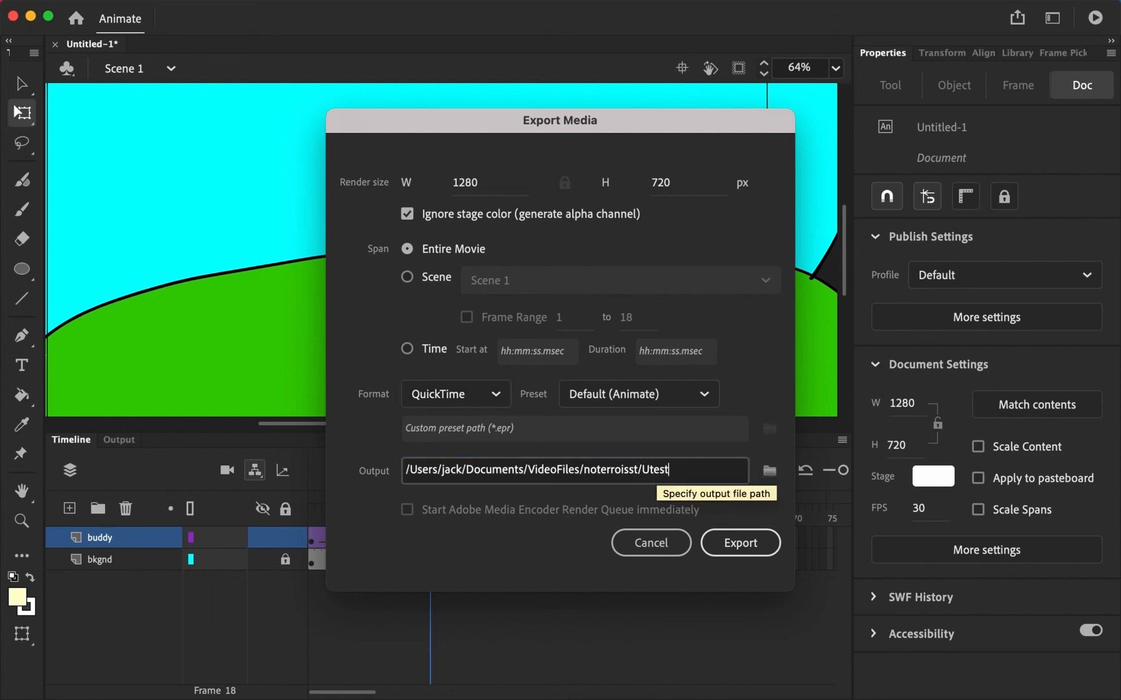
click(753, 541)
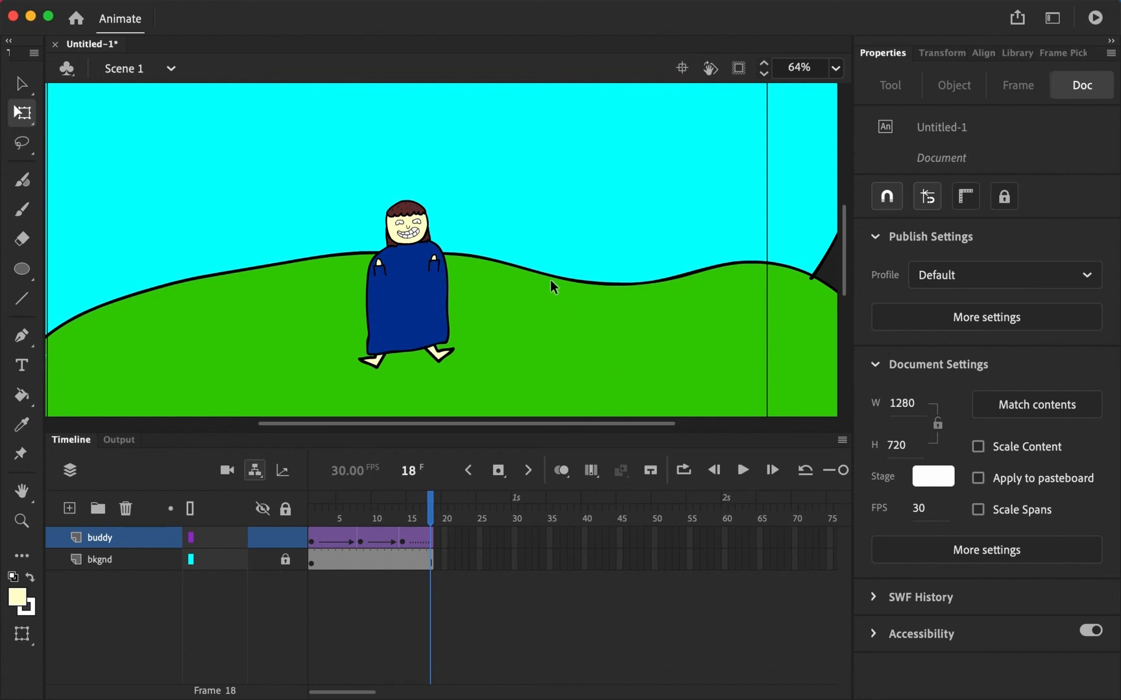
Save the Animate document in the h3 folder as test.
key(super+s)
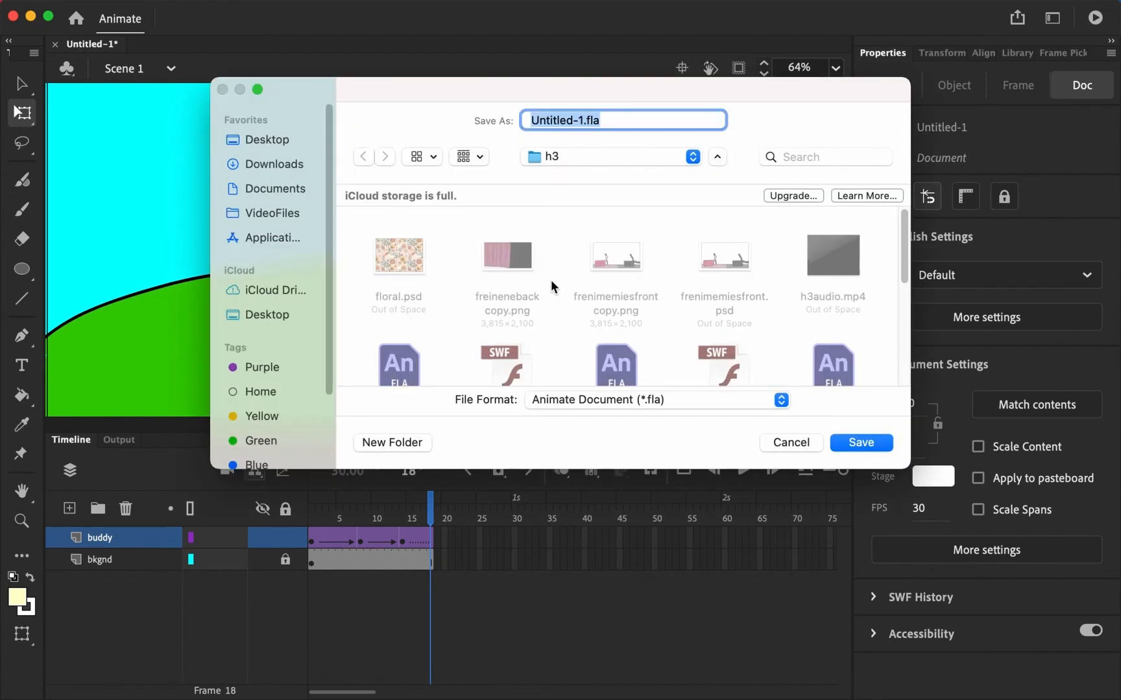
text(test)
key(Return)
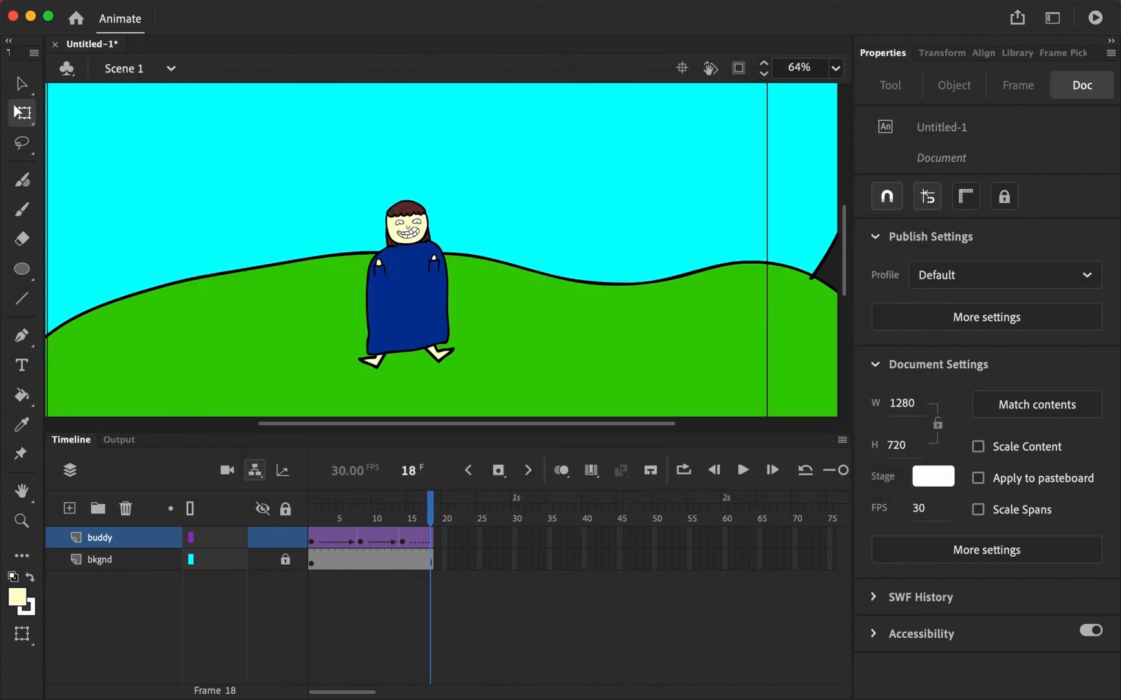
Export the saved test document again as a QuickTime video, test.mov, with the existing export settings.
mouse_move(454, 5)
click(138, 8)
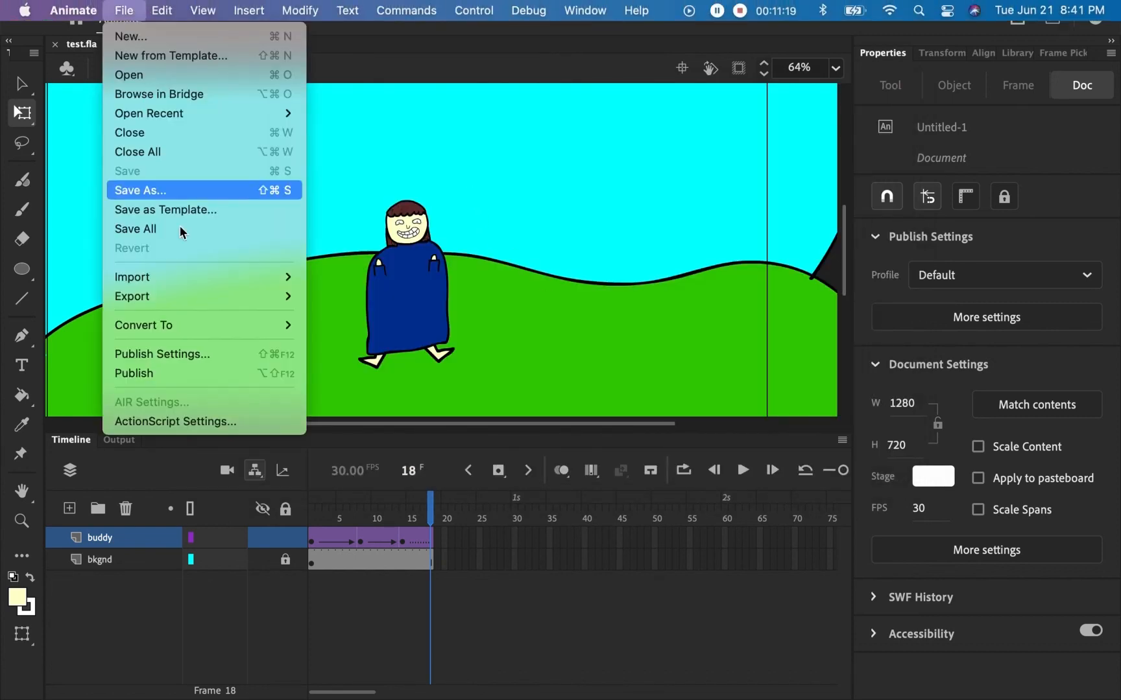
click(365, 347)
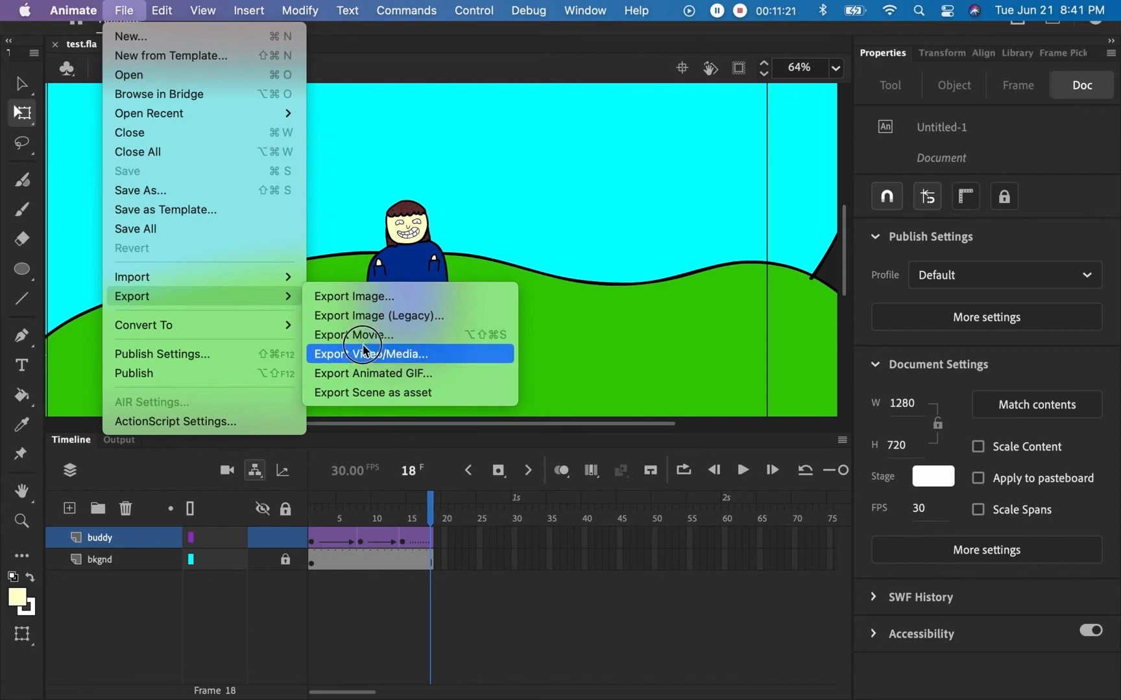
click(364, 354)
click(721, 542)
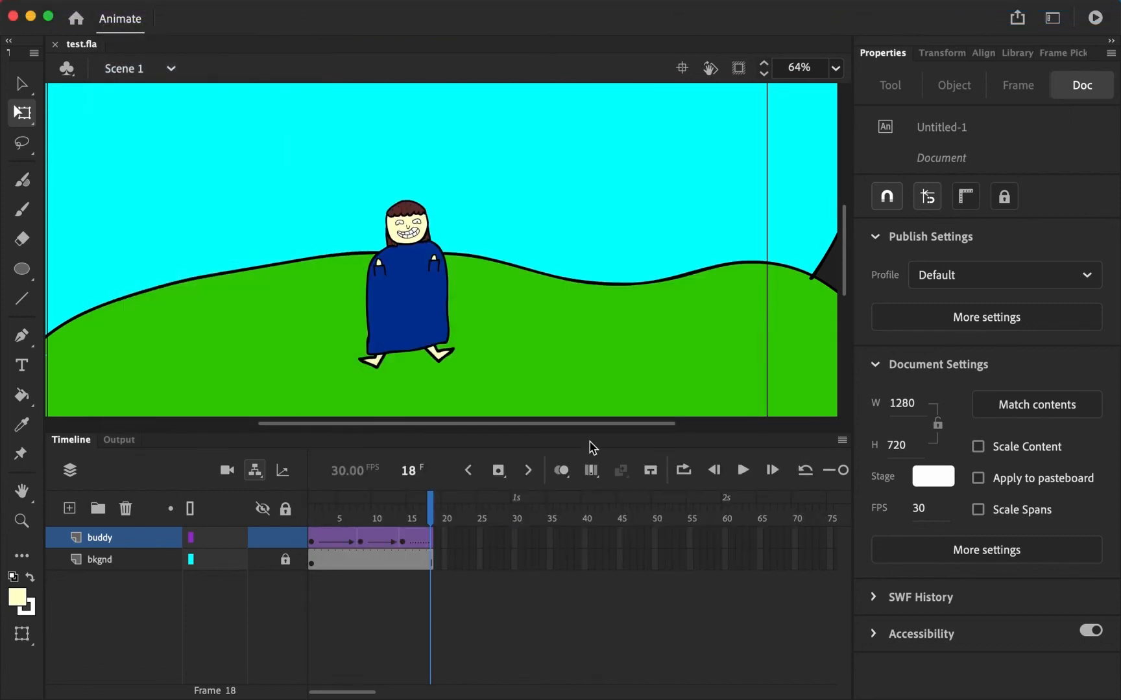
Switch to Premiere Pro and create a new project named test.
mouse_move(646, 697)
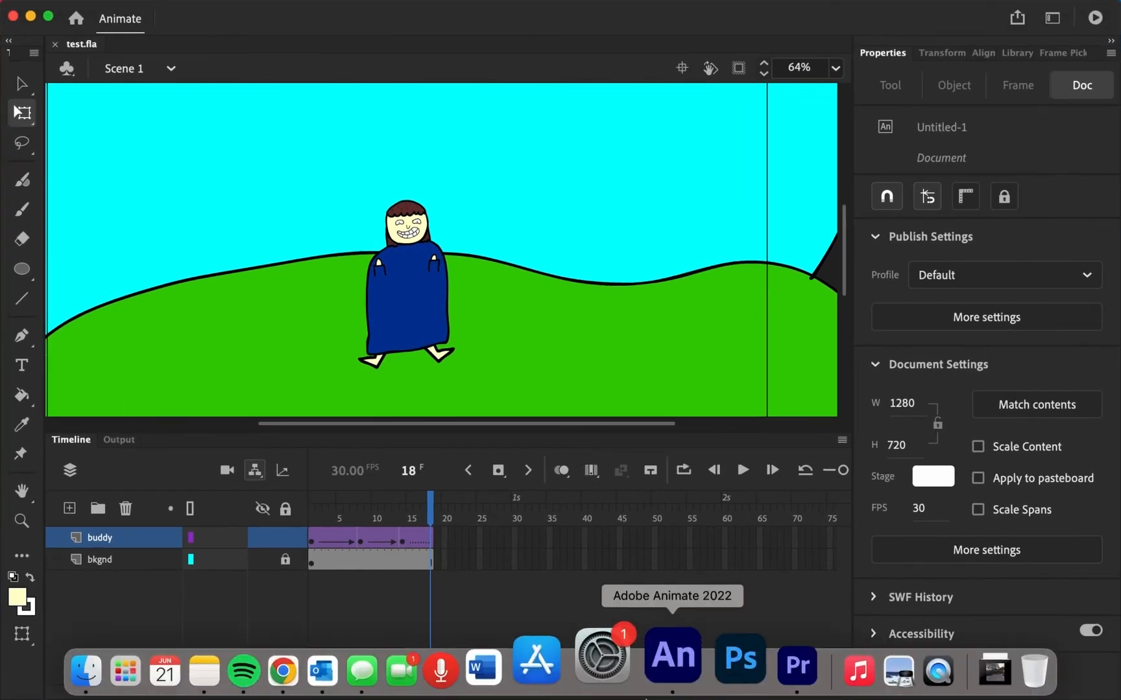
click(753, 671)
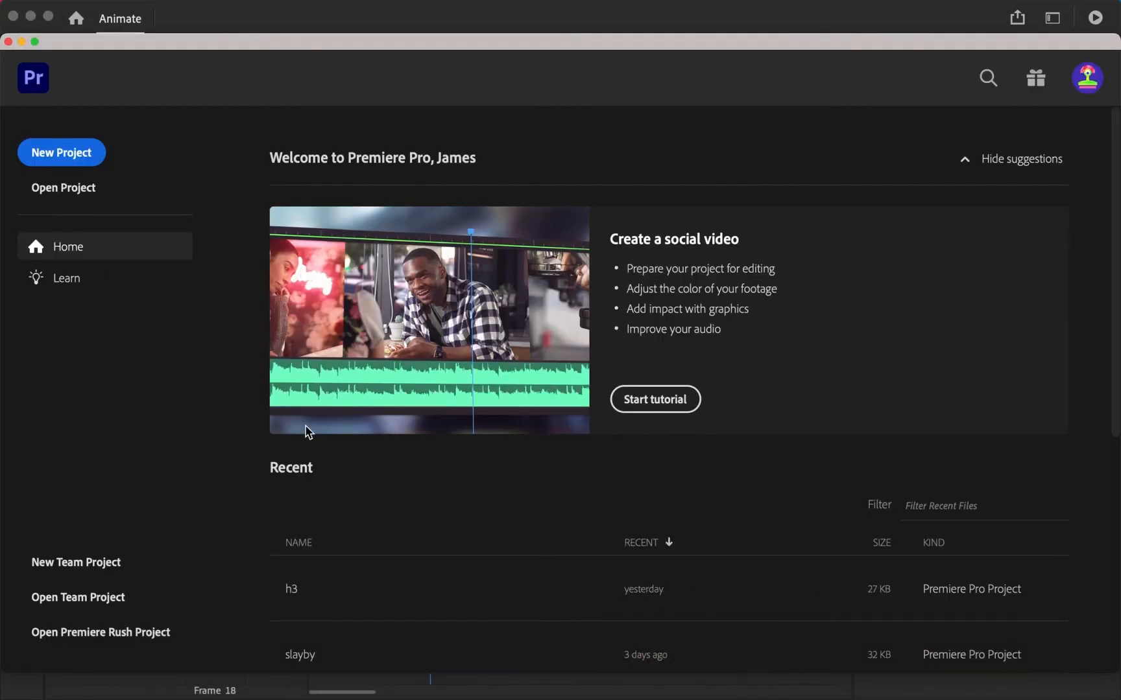
click(94, 153)
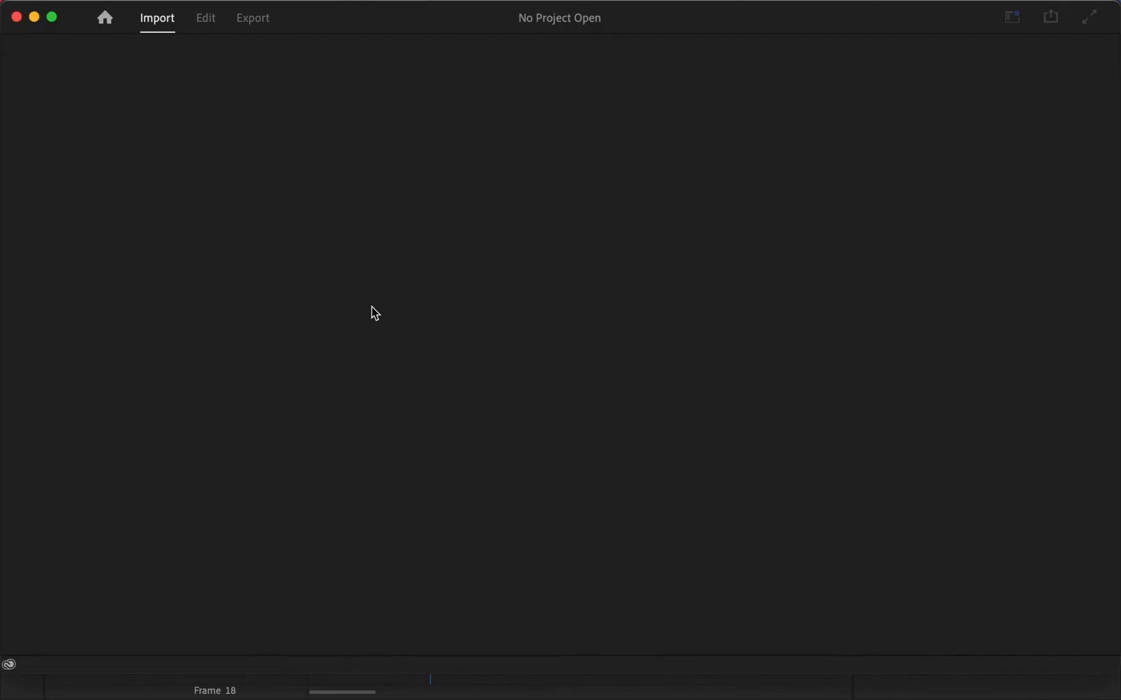
text(test)
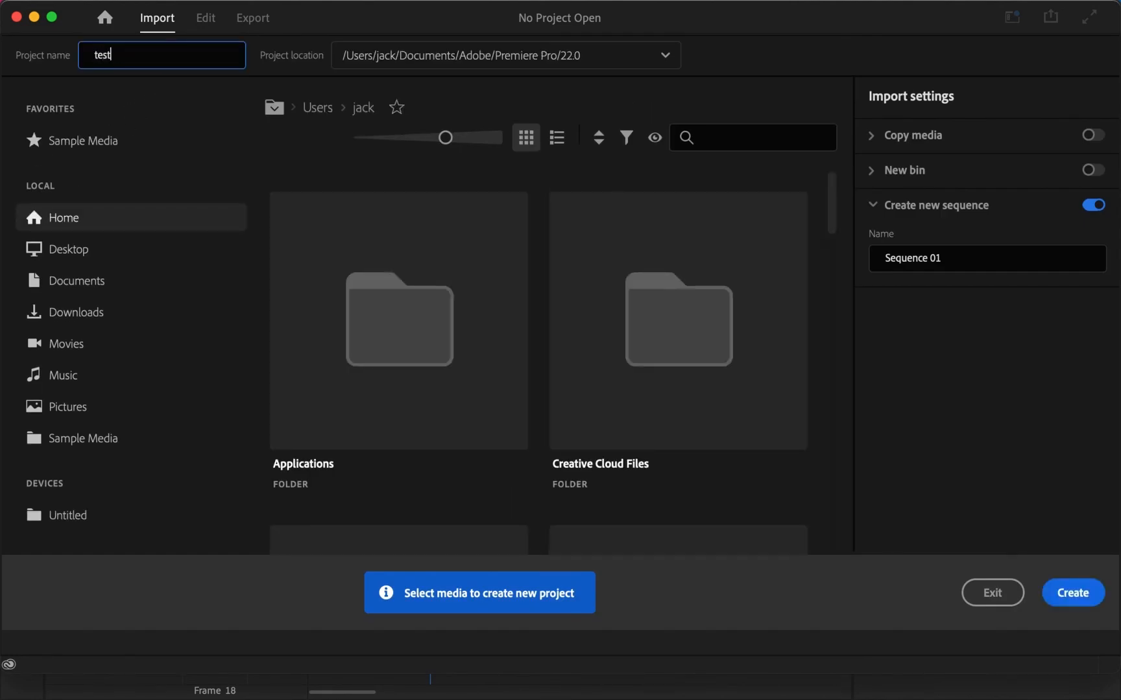
click(1080, 607)
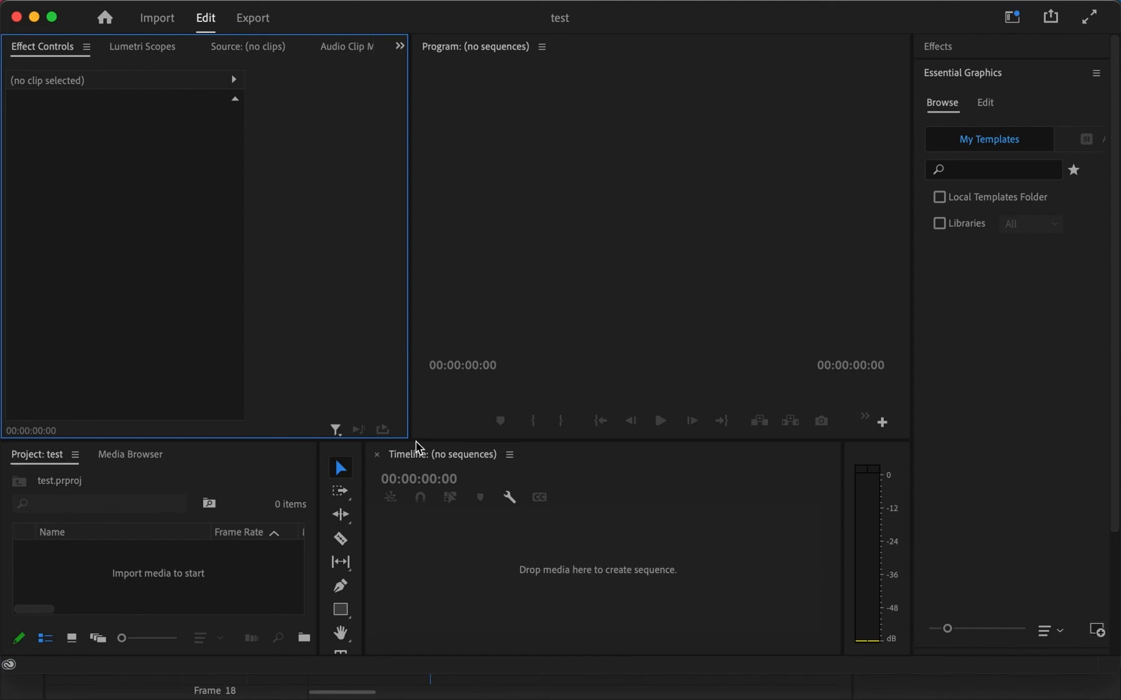
drag(417, 441, 416, 433)
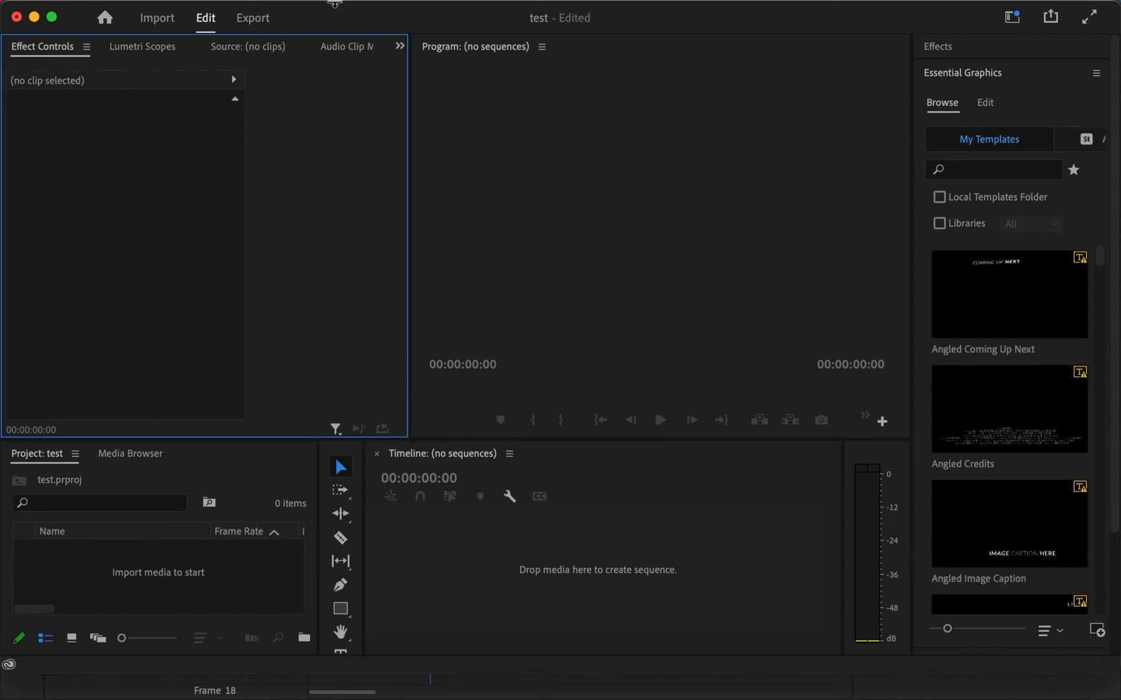
click(161, 18)
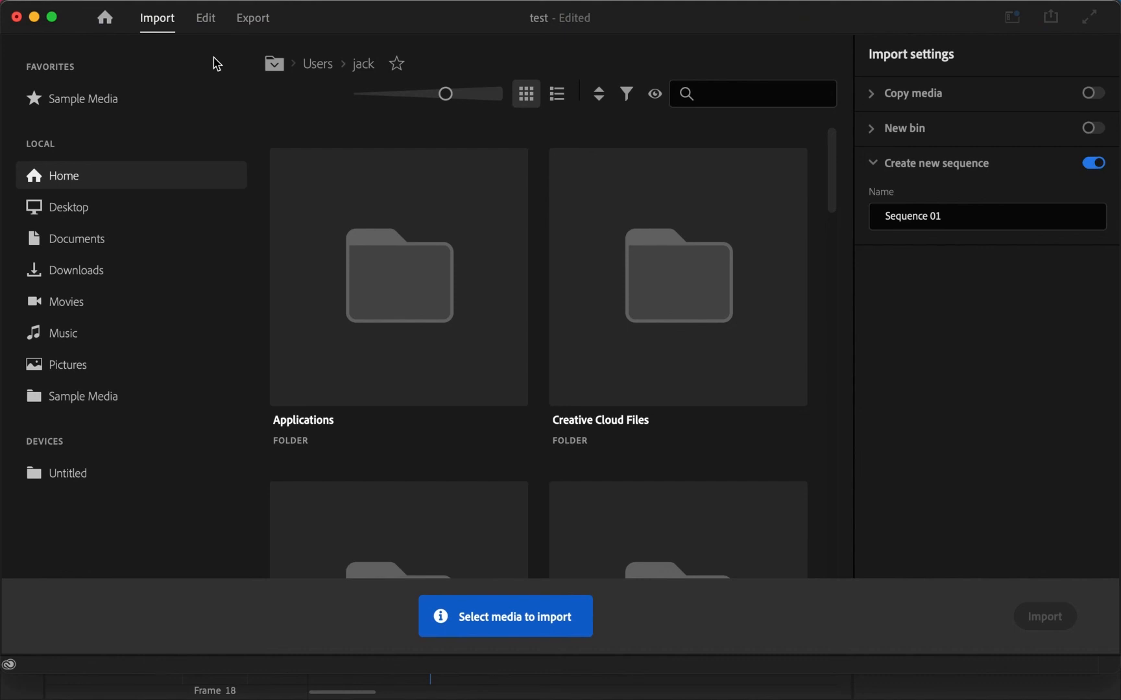
click(106, 18)
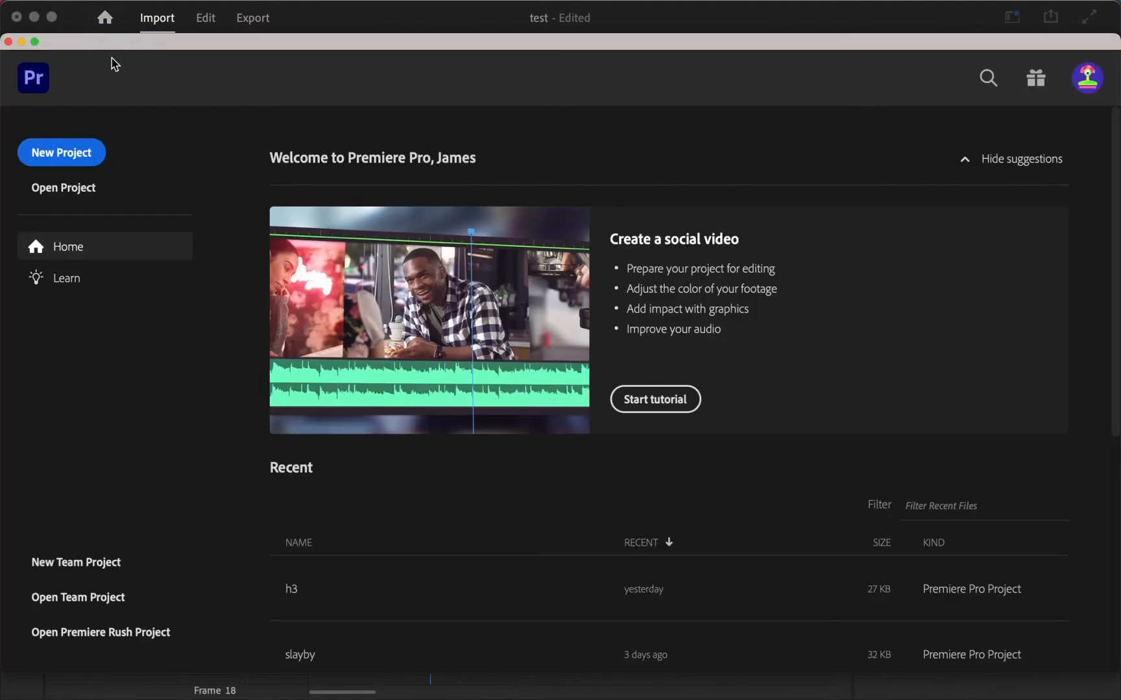
click(512, 613)
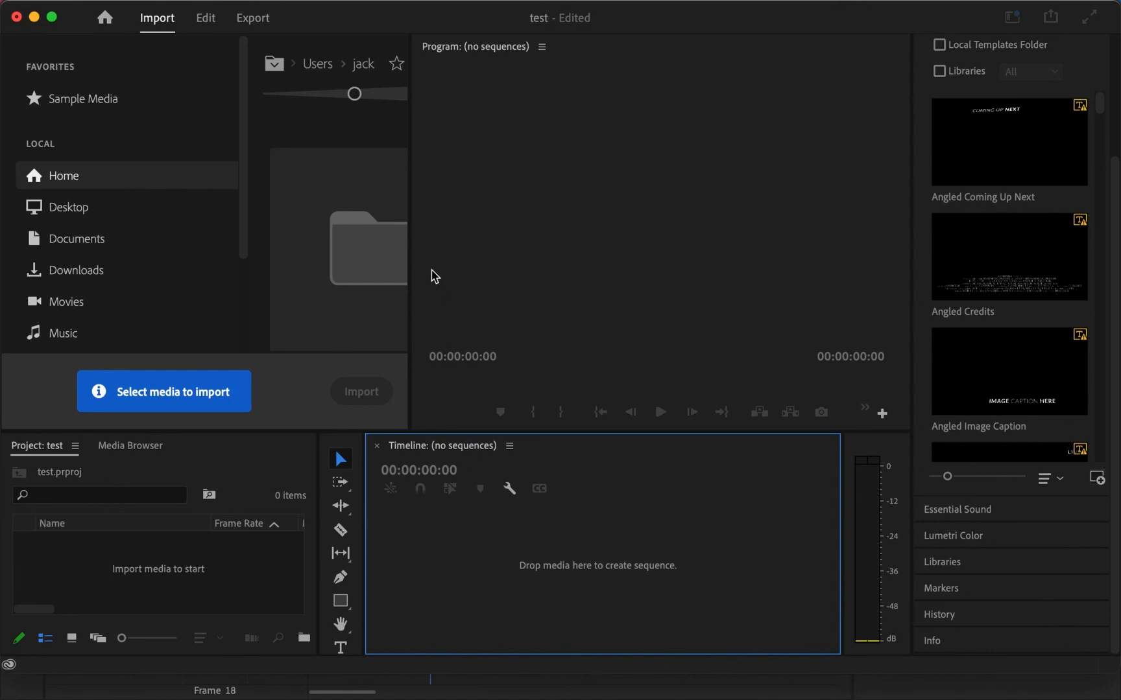
right_click(155, 555)
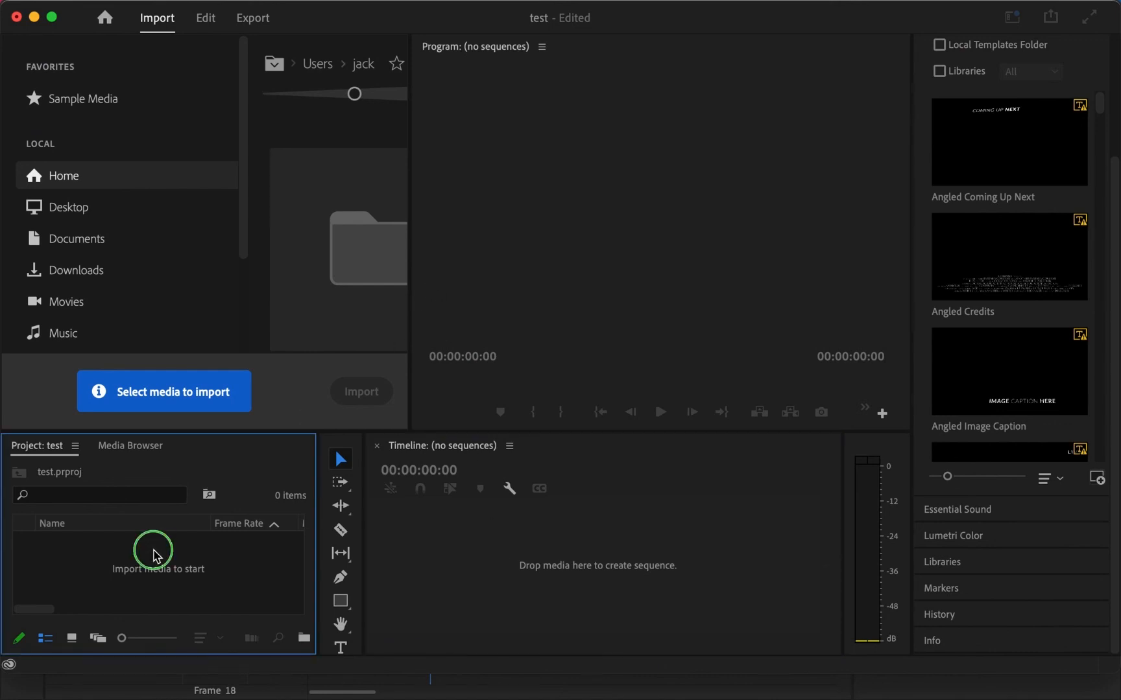
click(147, 488)
right_click(156, 482)
click(151, 477)
click(191, 394)
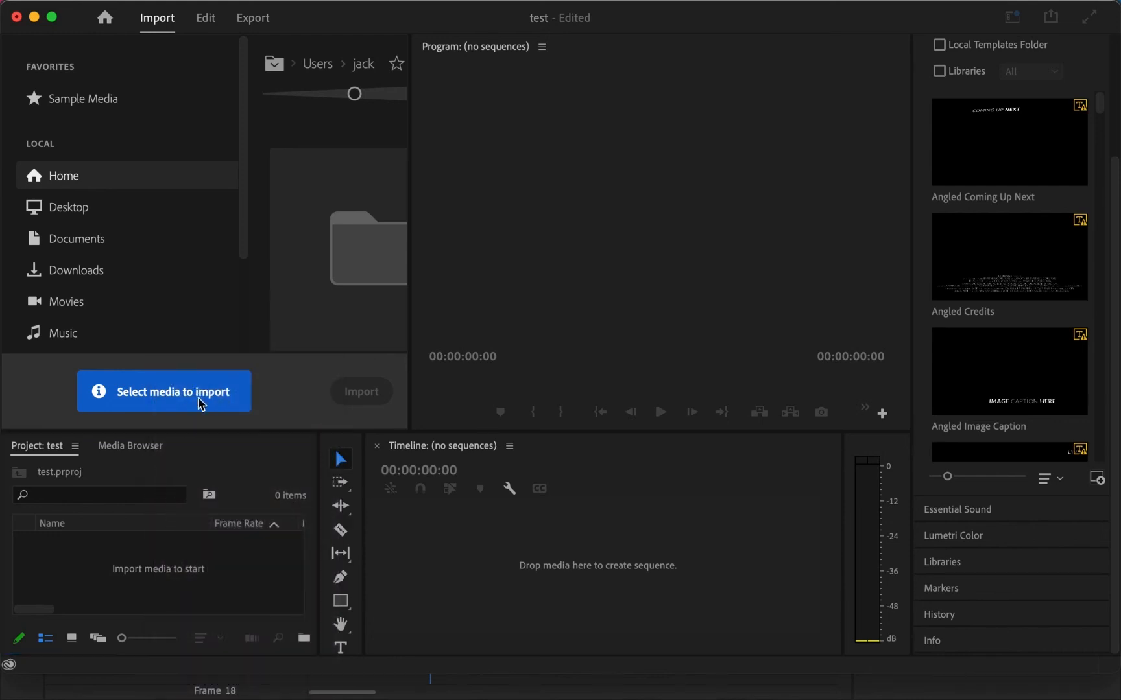
key(ctrl+Up)
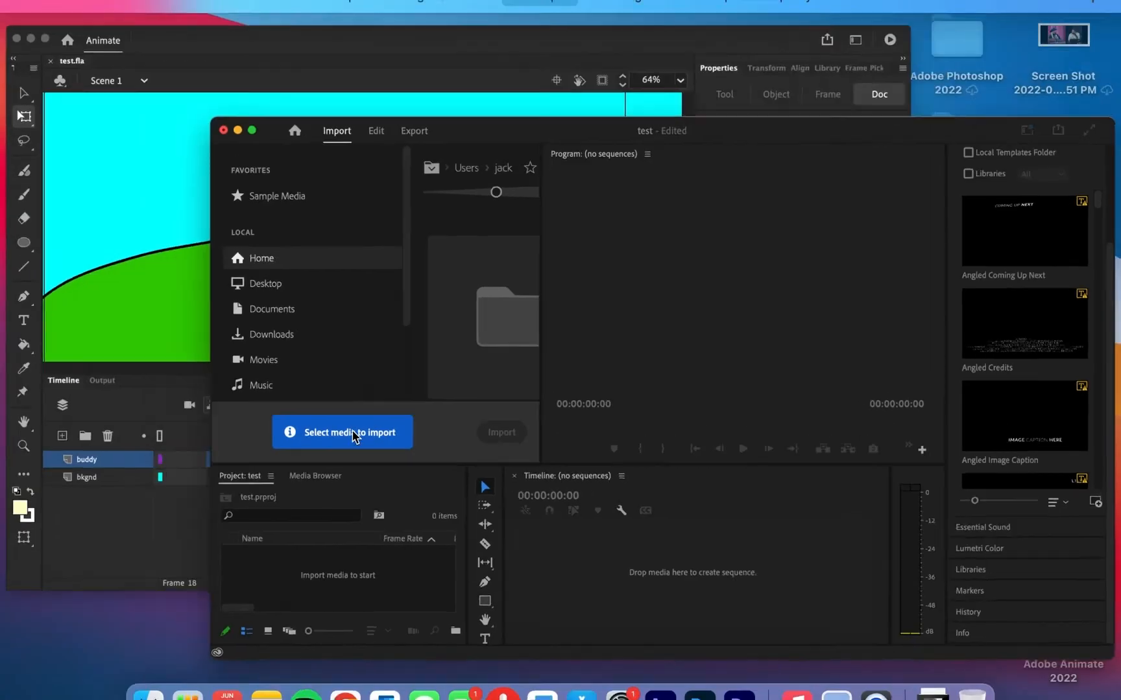
key(ctrl+Up)
click(462, 345)
click(417, 526)
click(271, 533)
right_click(267, 479)
click(252, 470)
click(192, 389)
click(94, 219)
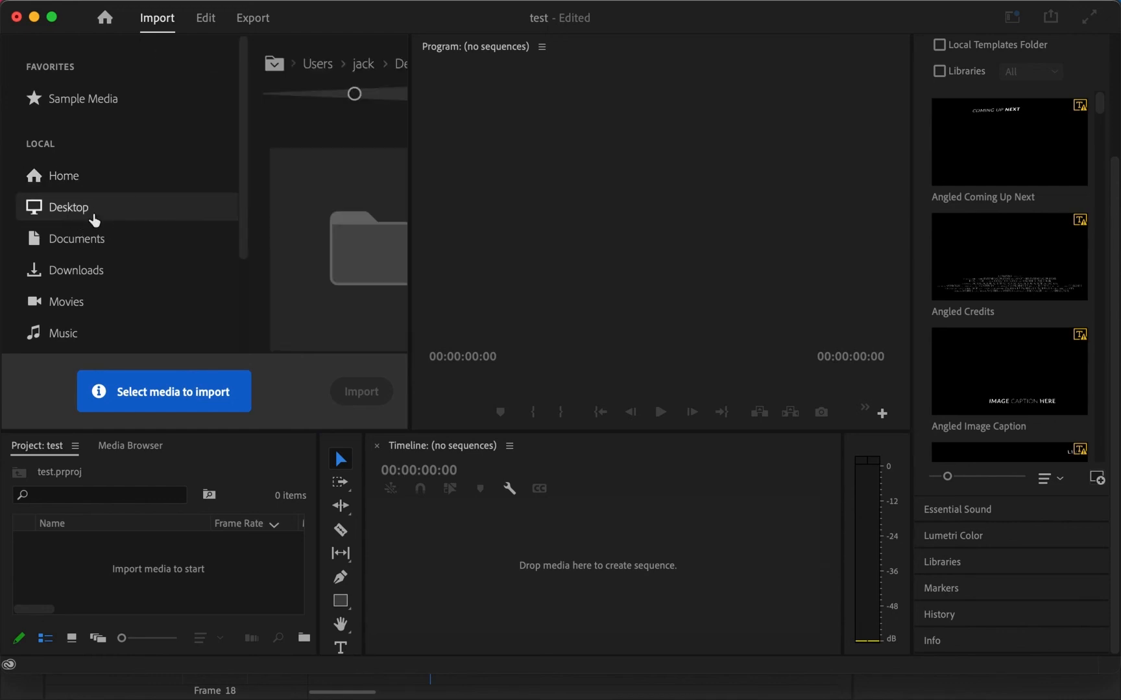
click(207, 13)
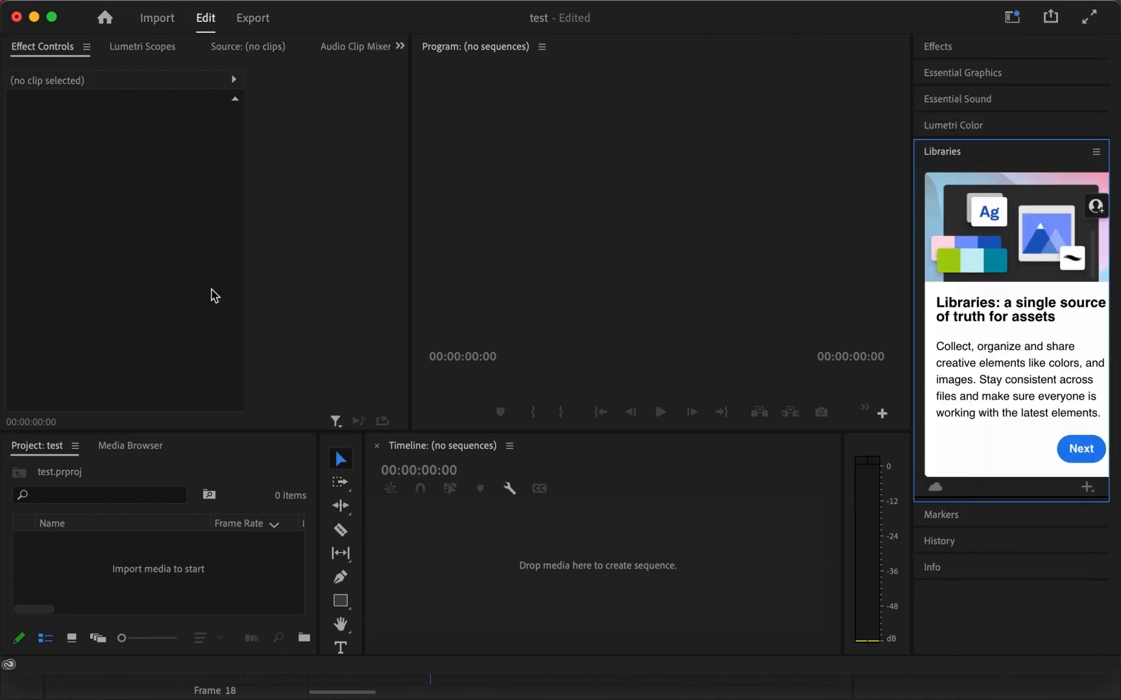
Import test.mov from the noterroisst folder inside VideoFiles into the project.
right_click(176, 449)
click(202, 469)
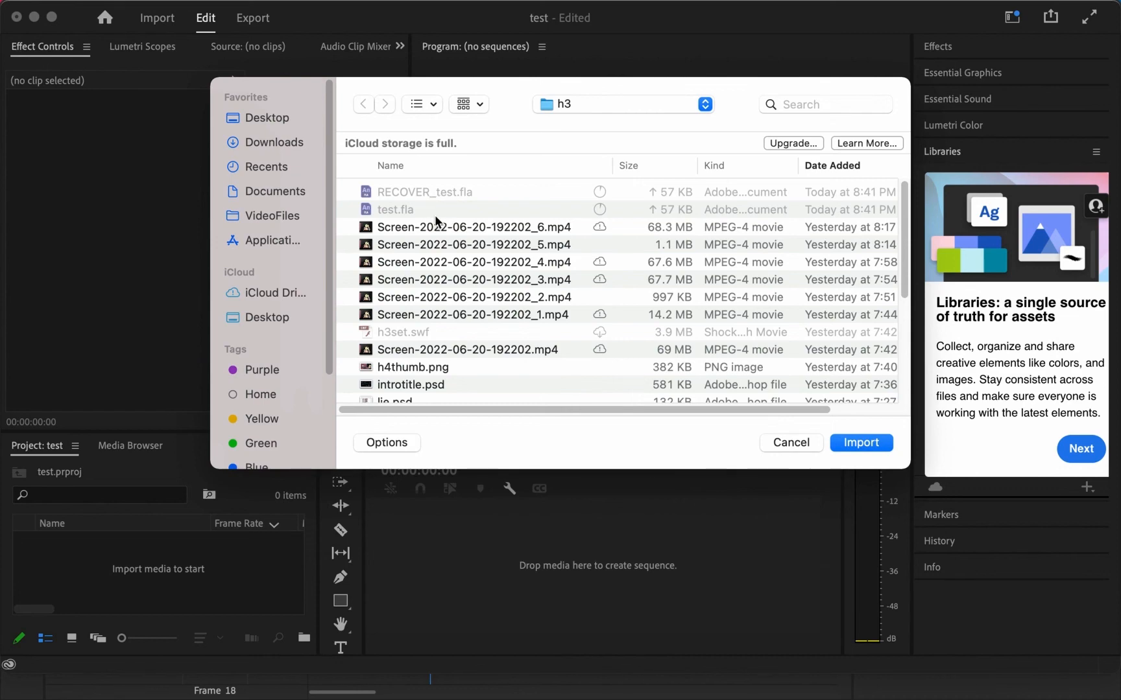
scroll(434, 214, down, 10)
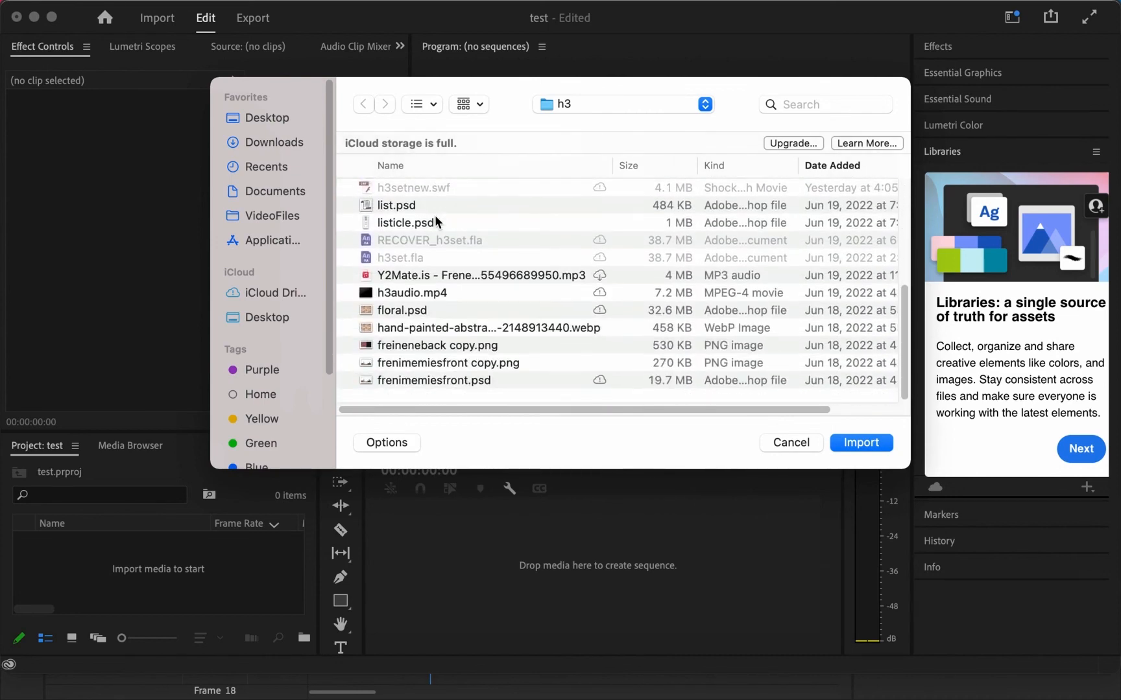
scroll(434, 214, up, 10)
click(557, 107)
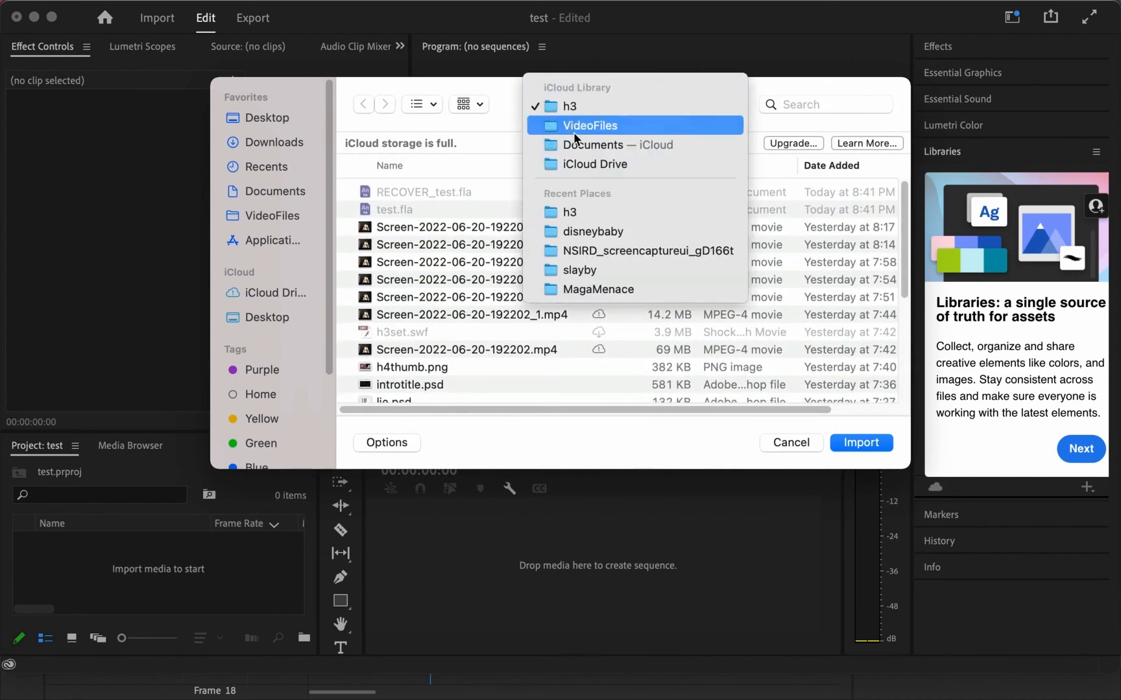
click(459, 190)
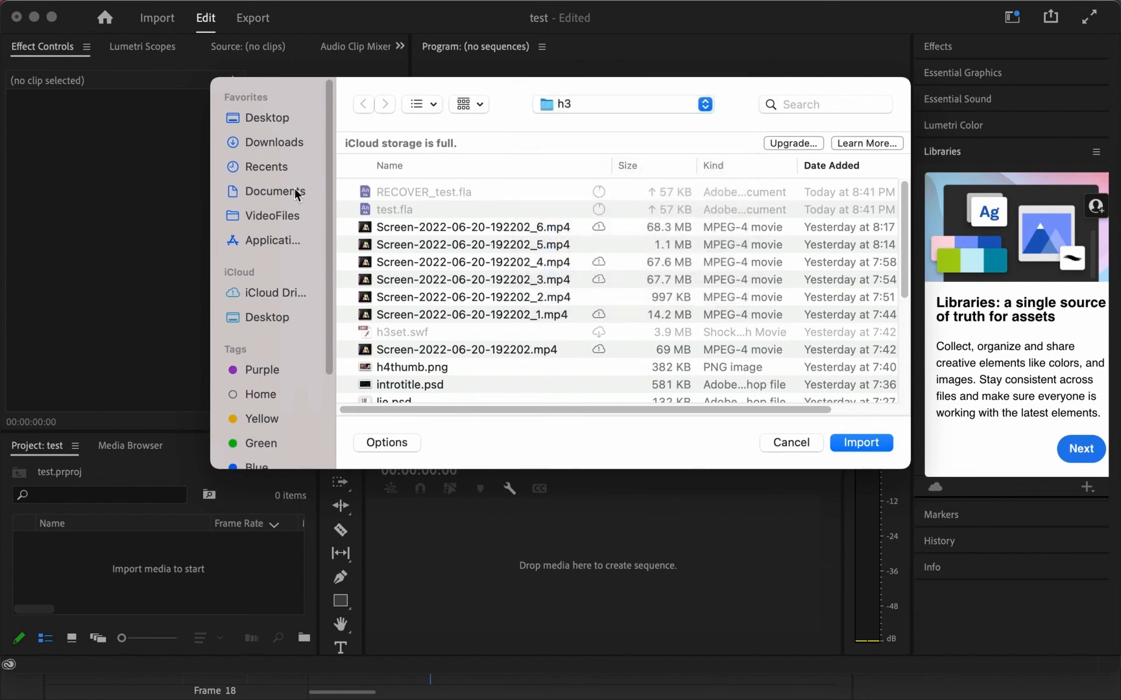
click(283, 216)
double_click(423, 225)
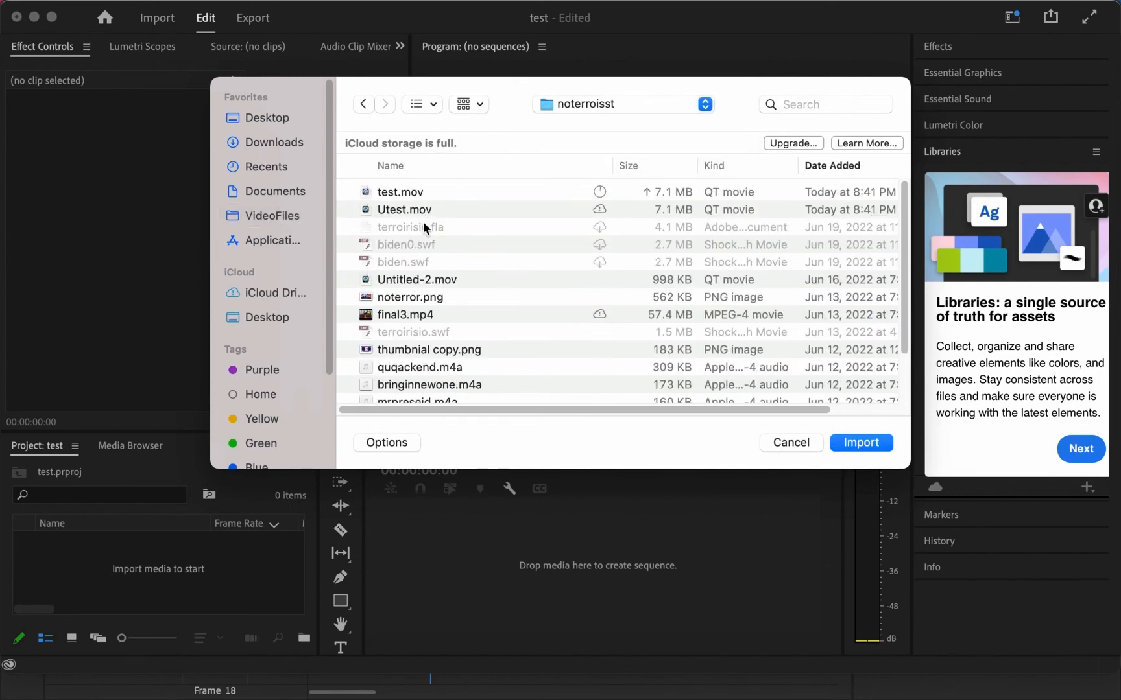
click(426, 197)
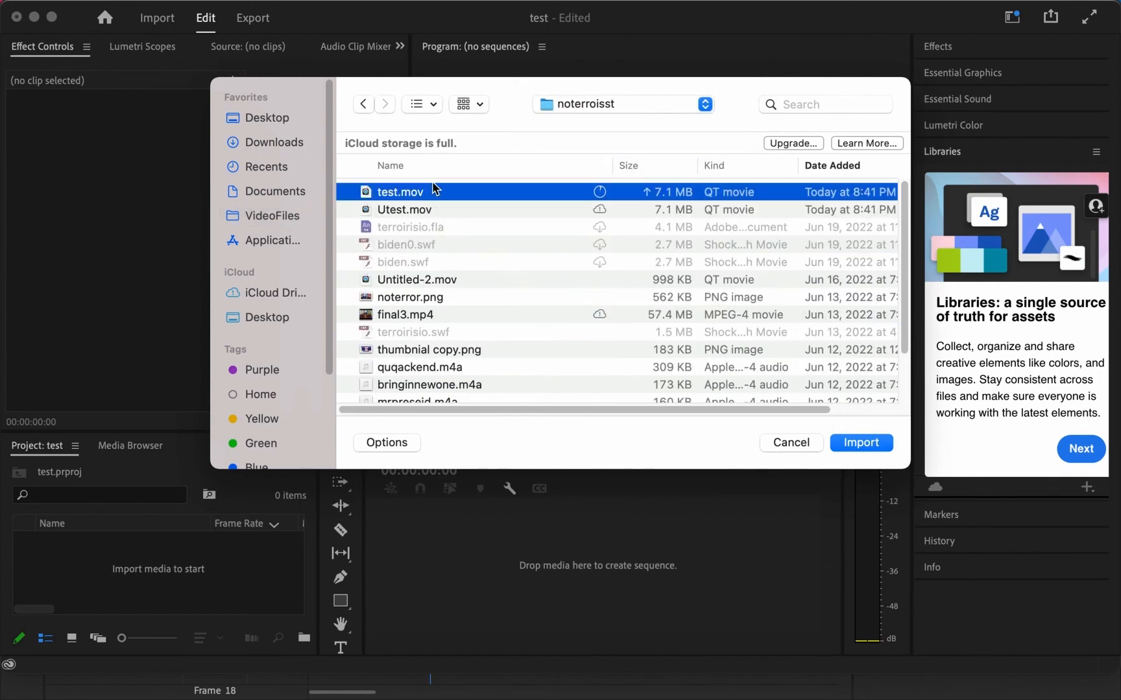
double_click(422, 194)
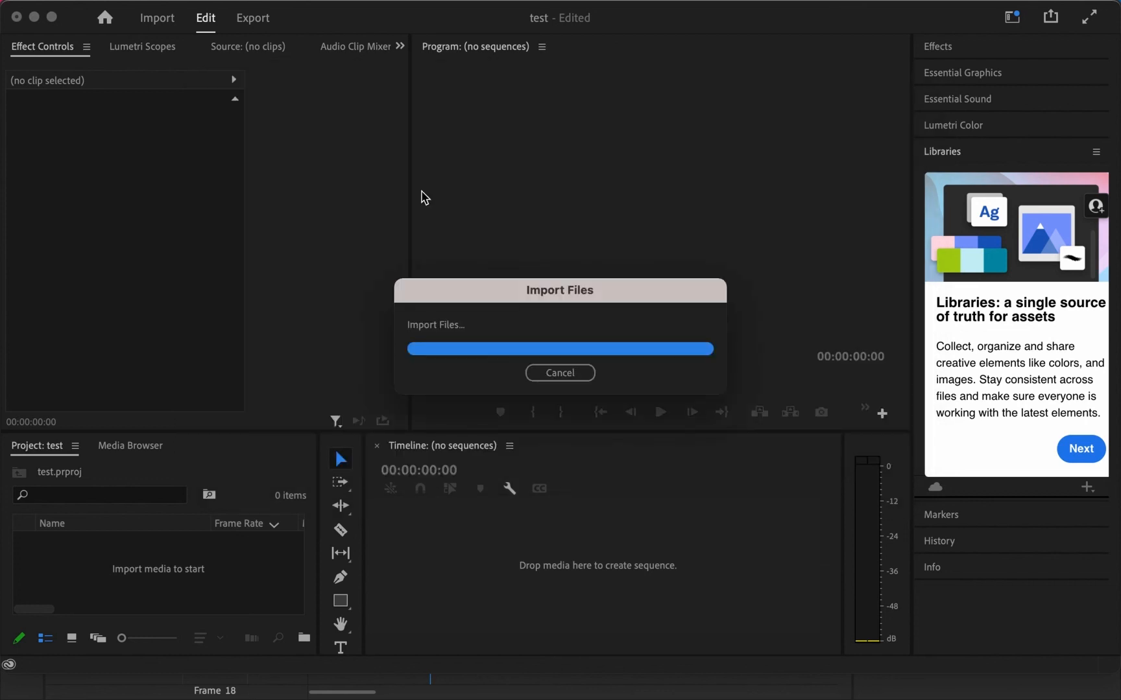
Create a new sequence in the timeline from the test.mov clip.
drag(143, 536, 464, 563)
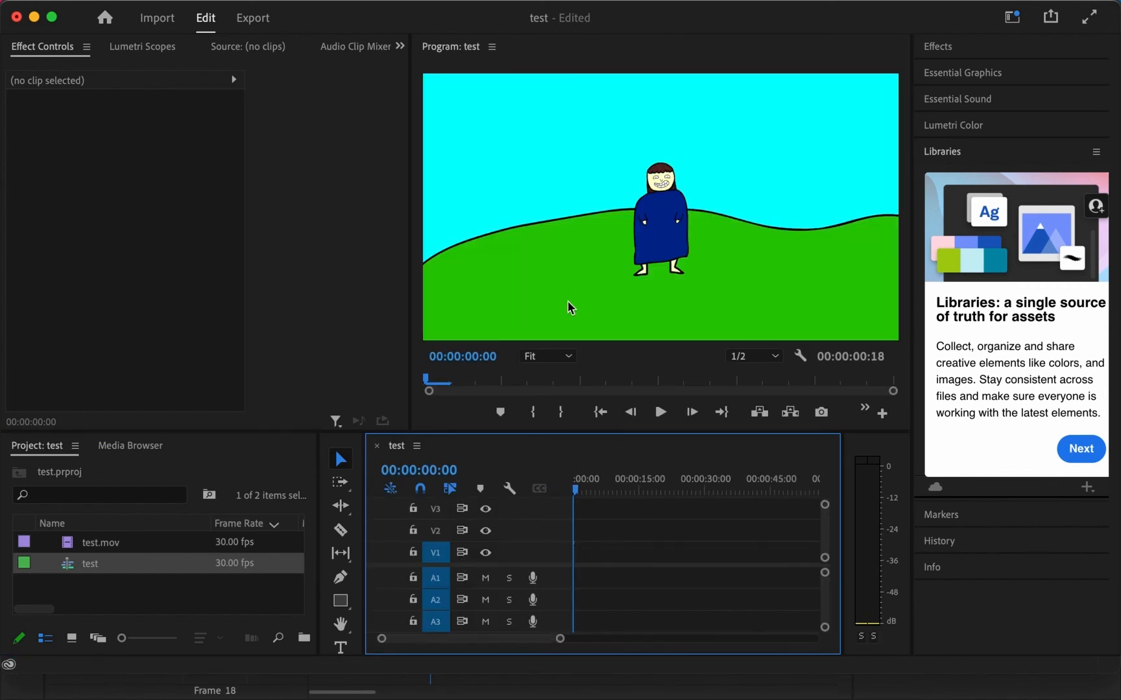
key(=)
key(=)
key(=)
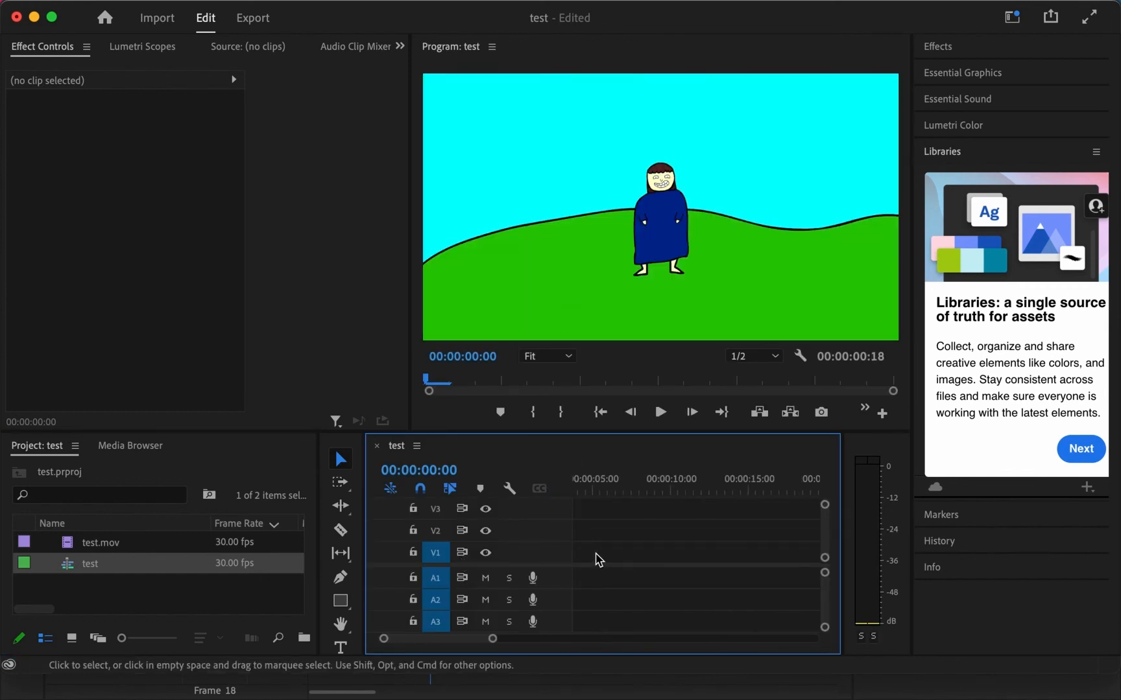
Play the test sequence from its start twice to review the exported jump.
key(space)
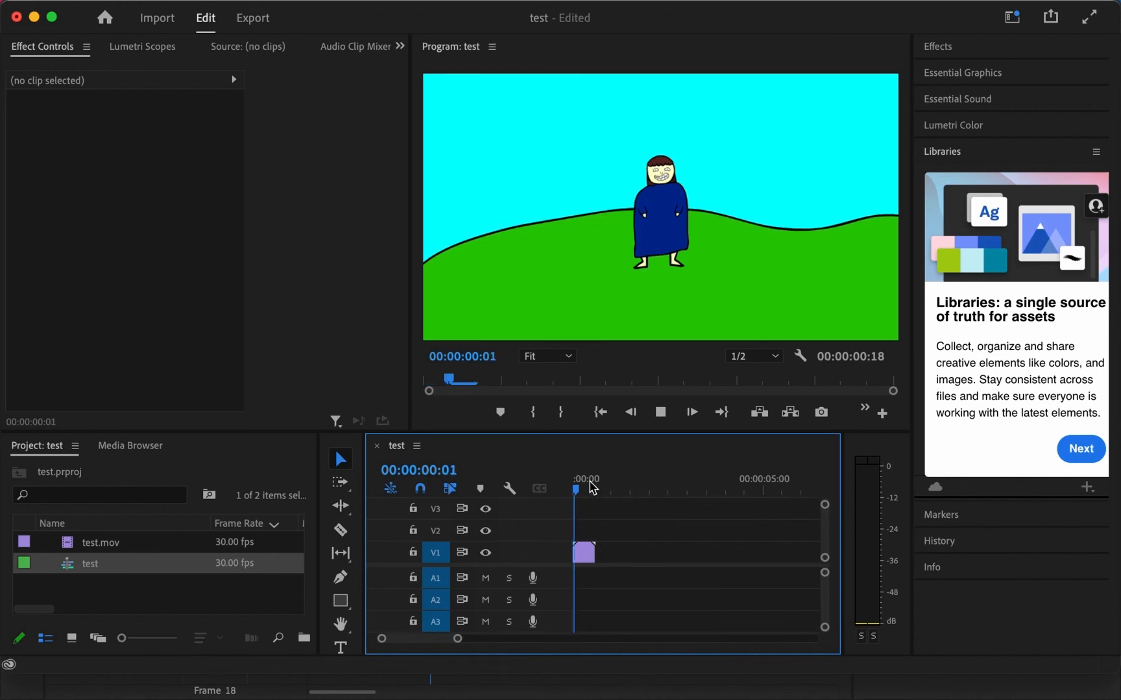
drag(593, 487, 574, 487)
key(space)
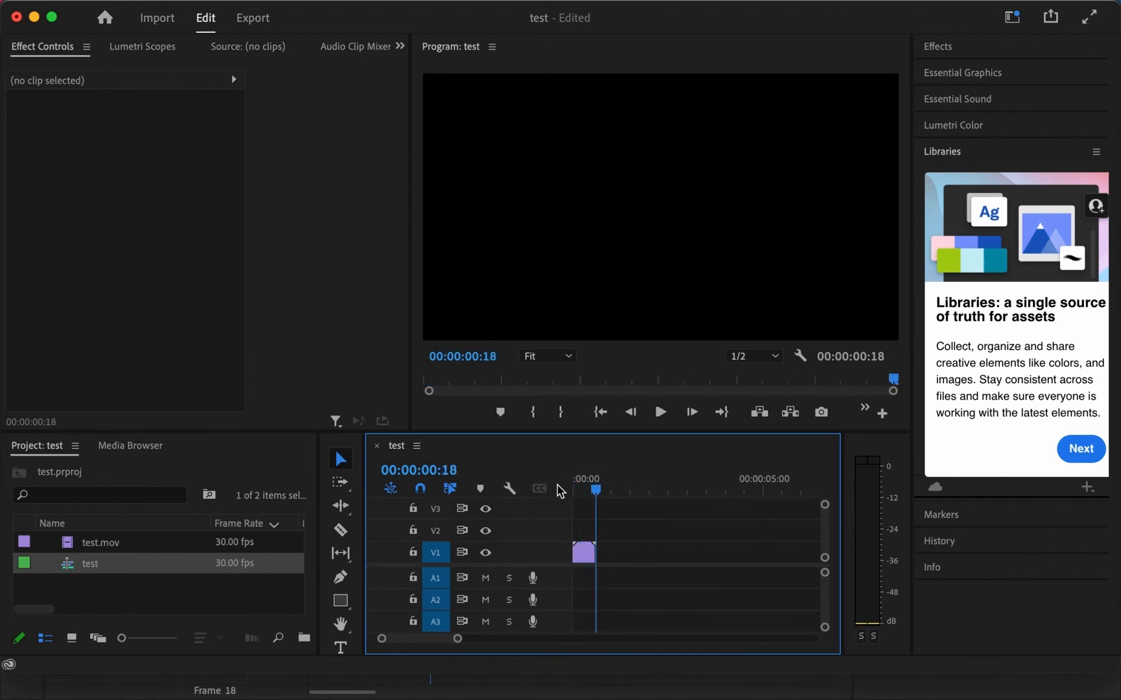
drag(577, 486, 548, 491)
key(space)
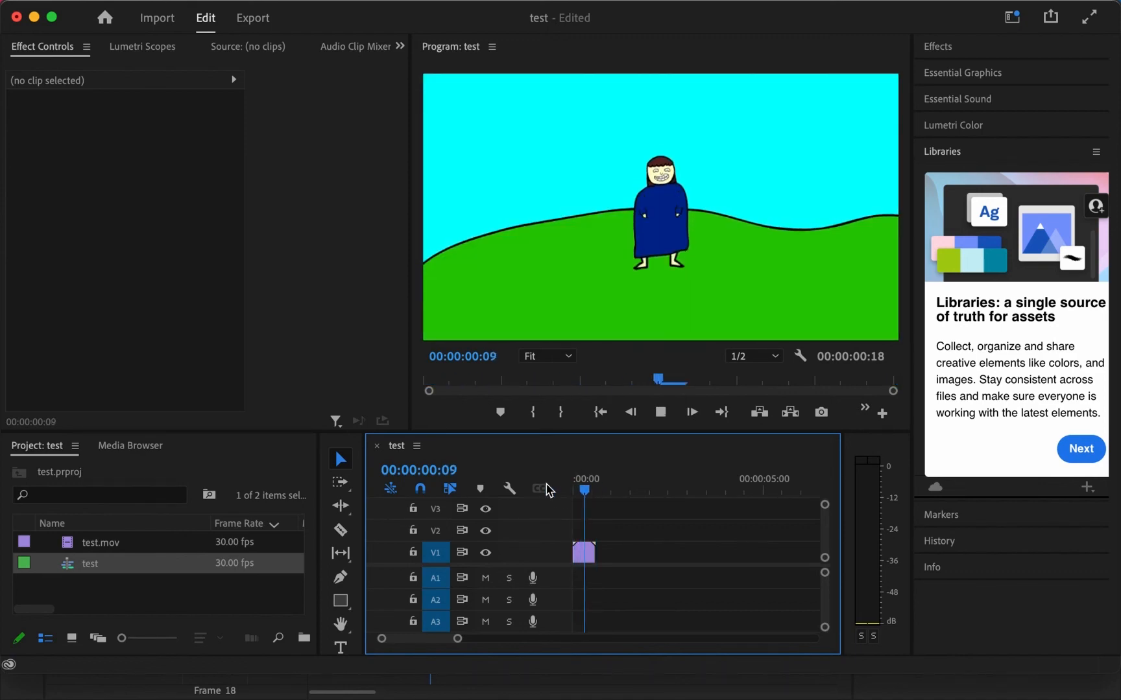
Switch back to Animate and scrub through the buddy layer's tweened jump up to frame 18.
key(ctrl+Up)
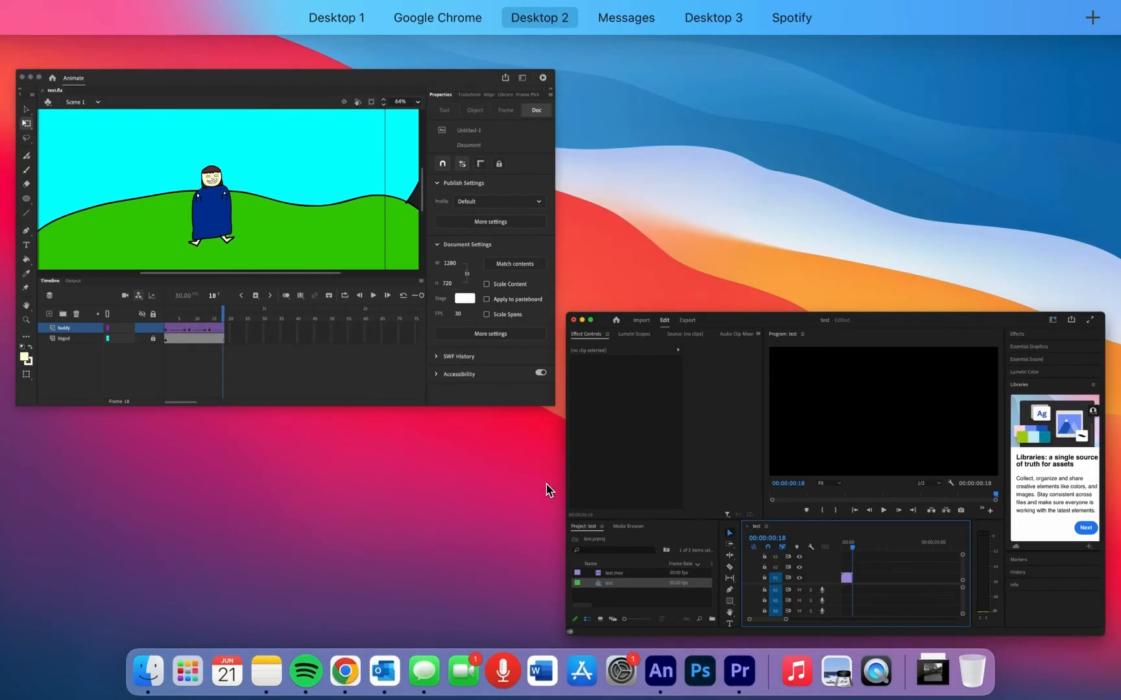
click(532, 279)
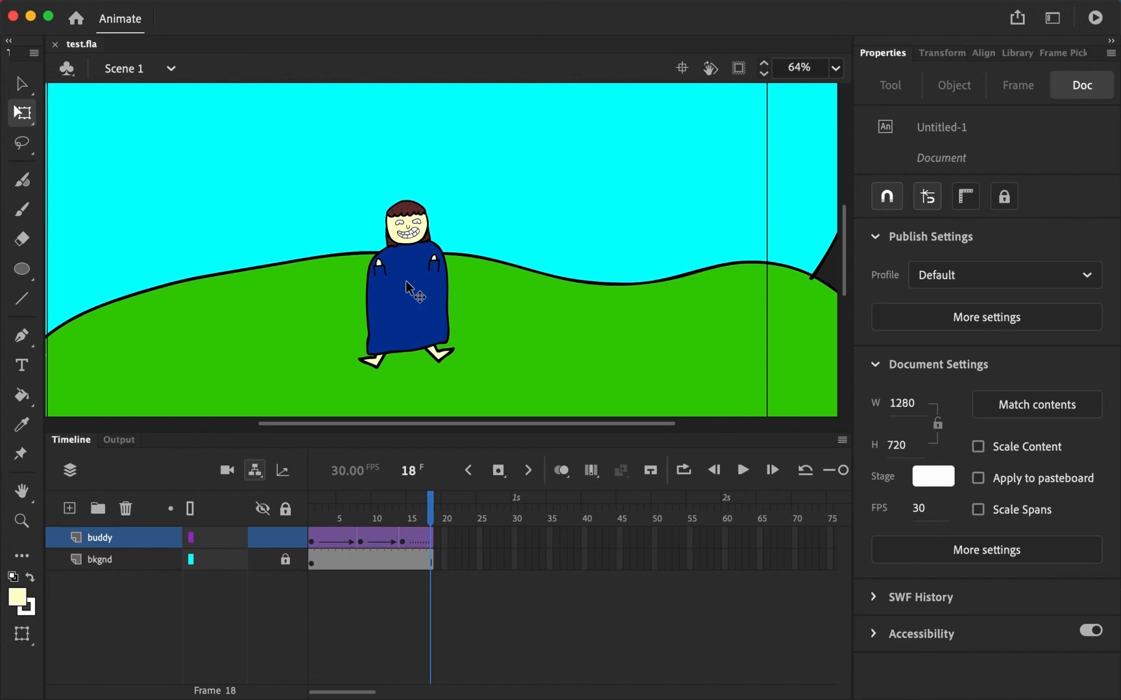
click(318, 519)
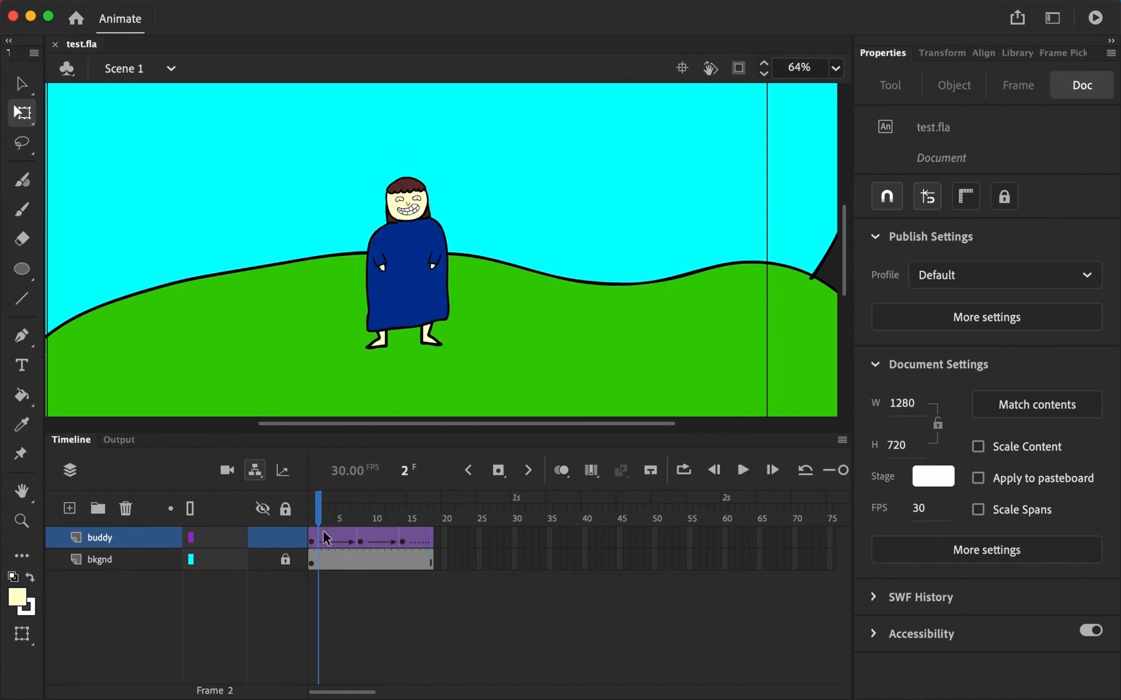
right_click(323, 532)
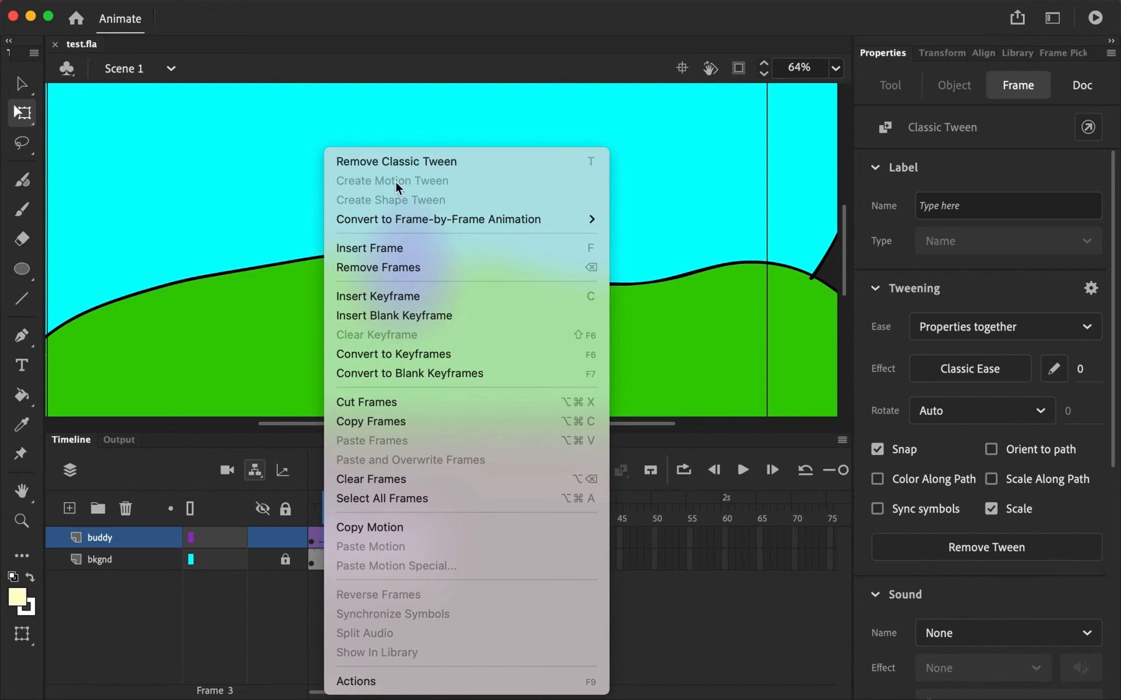
click(292, 201)
click(354, 511)
drag(354, 509, 432, 507)
mouse_move(691, 6)
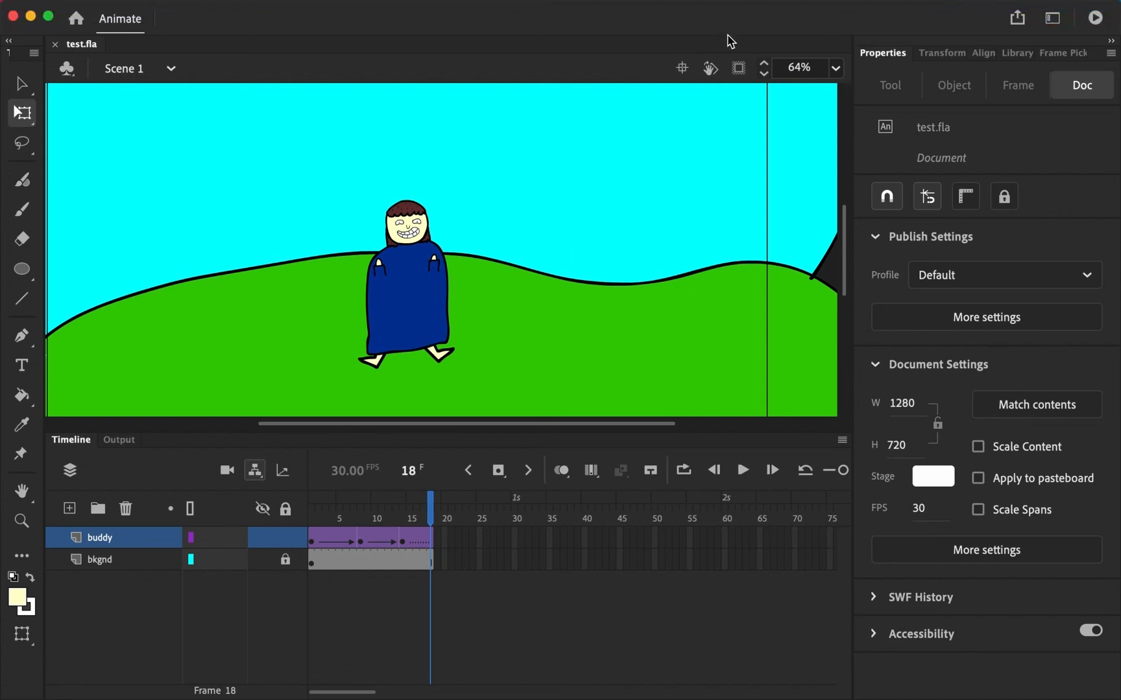
mouse_move(730, 5)
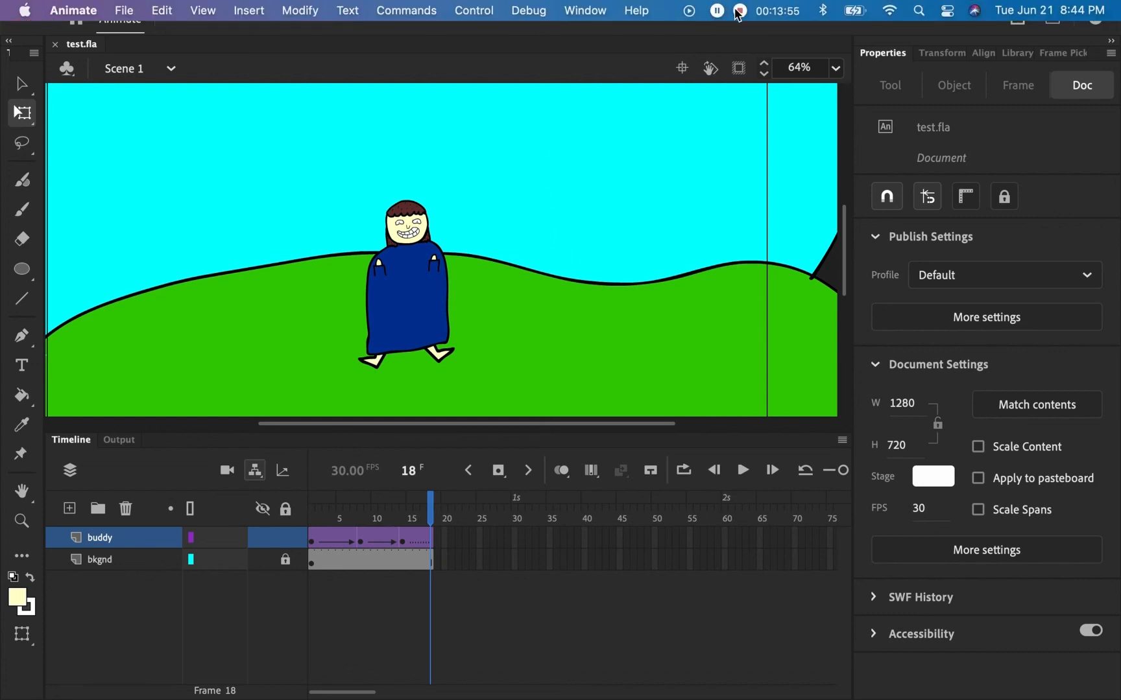